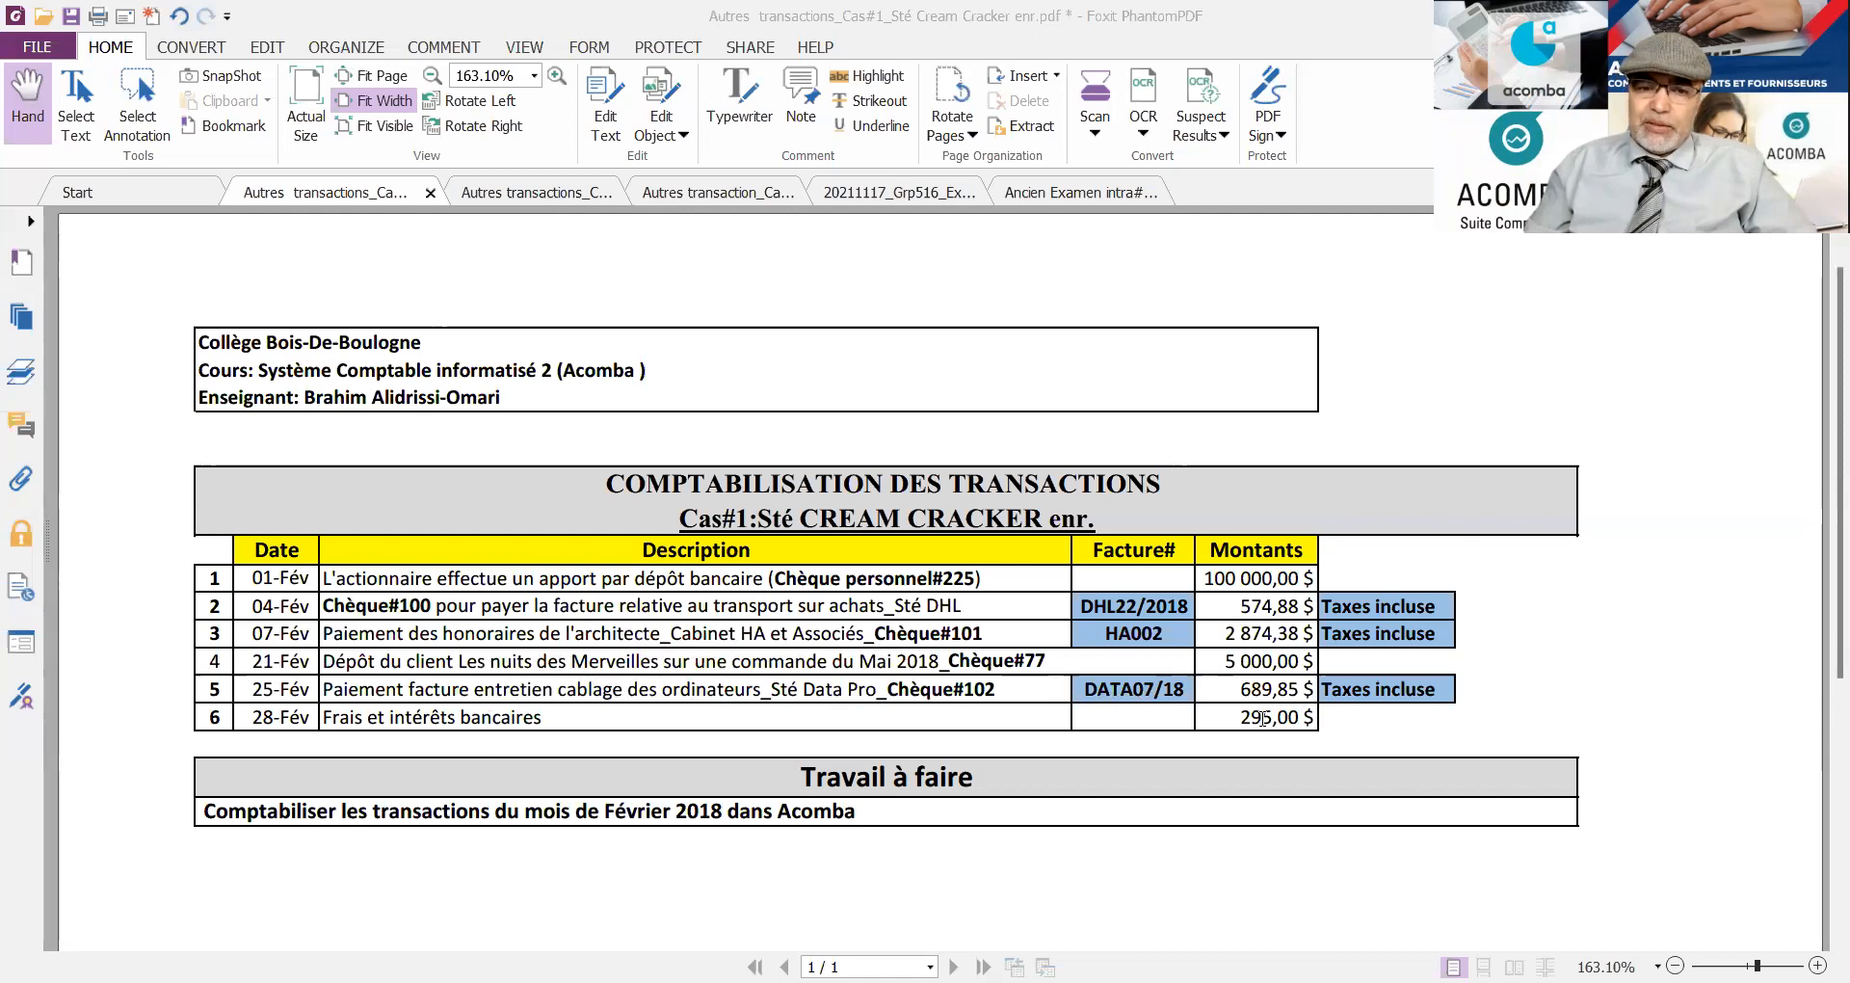
# Review the February 2018 transactions of Cas#1 Sté Cream Cracker enr. in the PDF and switch to Acomba.
pyautogui.scroll(-1, 1262, 708)
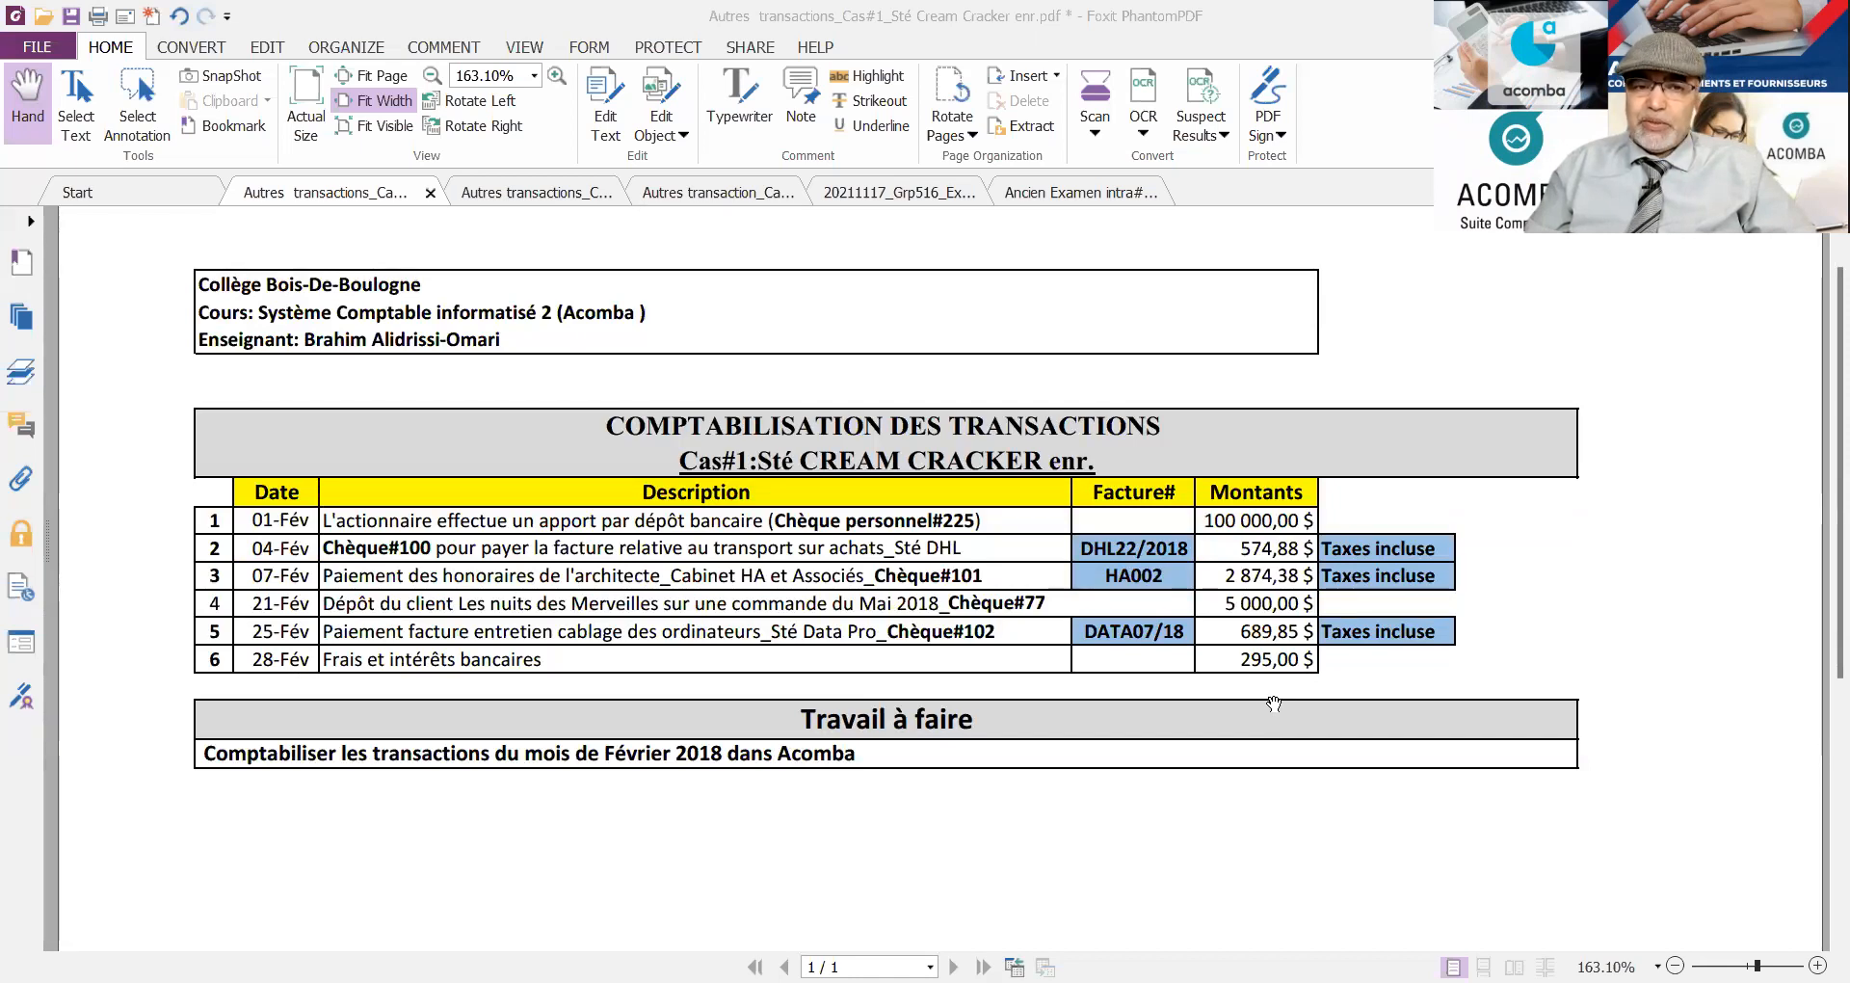
pyautogui.scroll(1, 1274, 704)
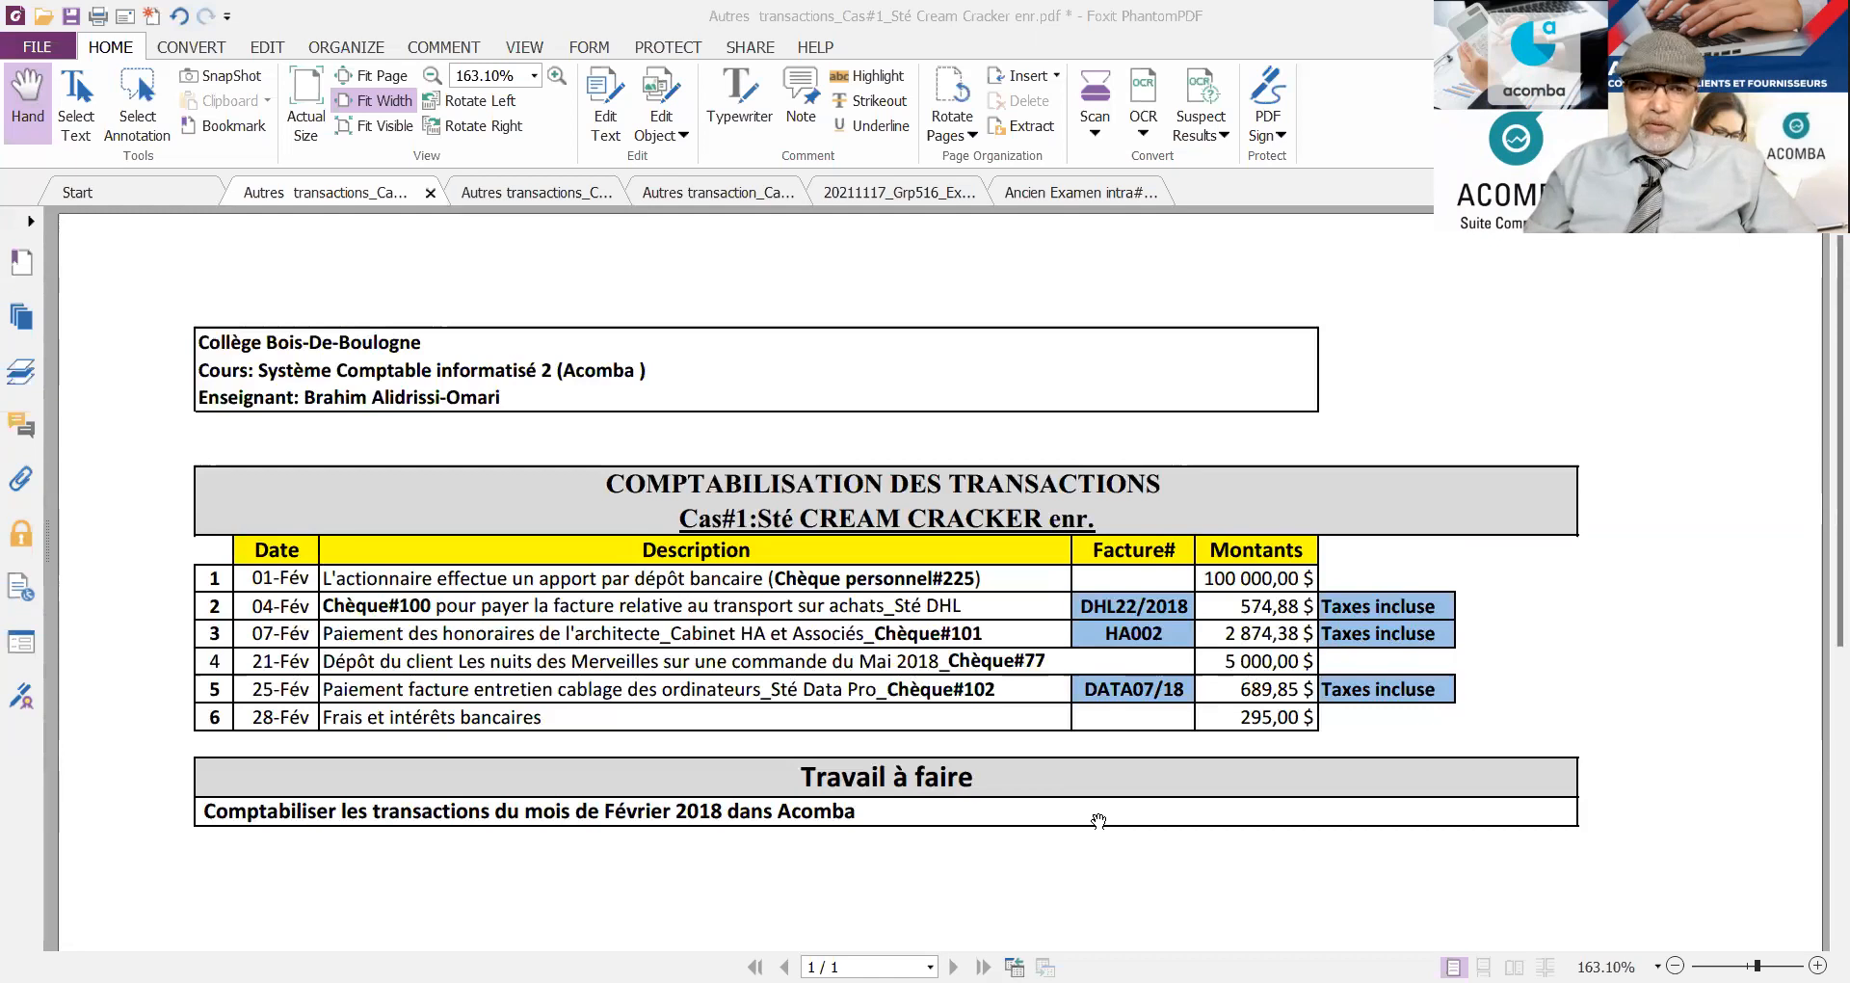
pyautogui.hotkey('alt', 'Tab')
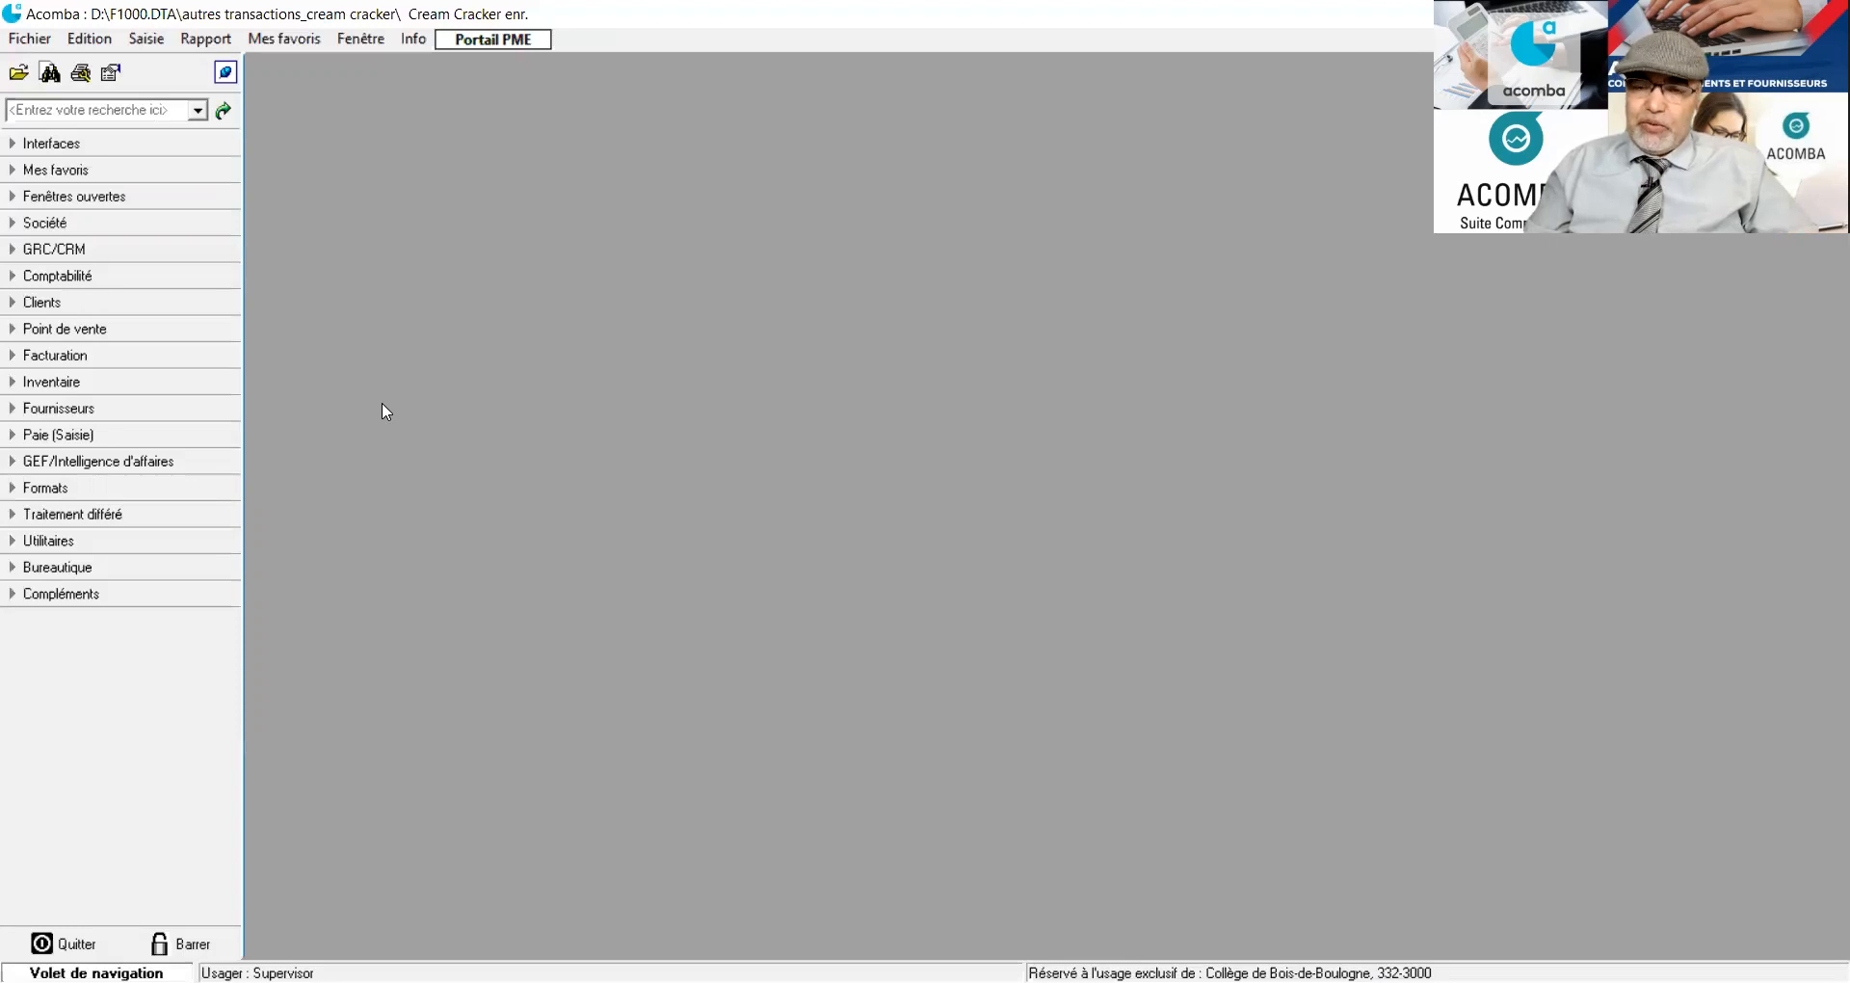
pyautogui.click(11, 277)
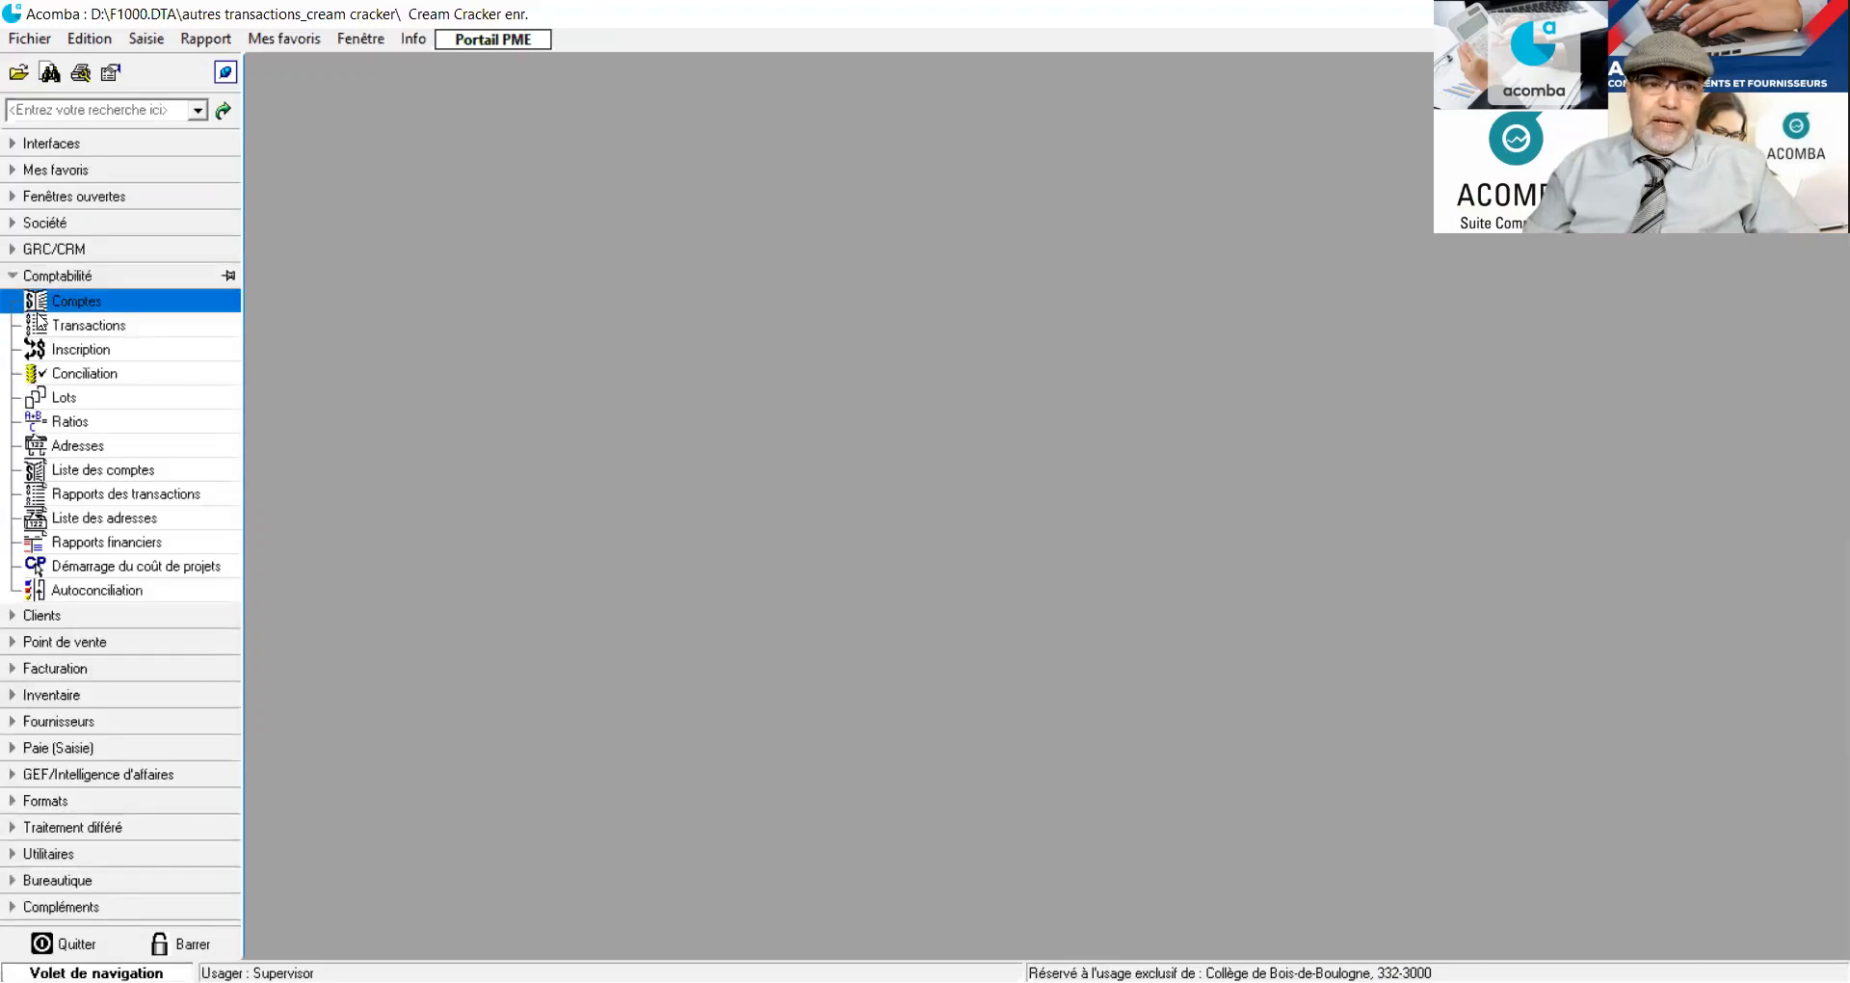
pyautogui.click(58, 353)
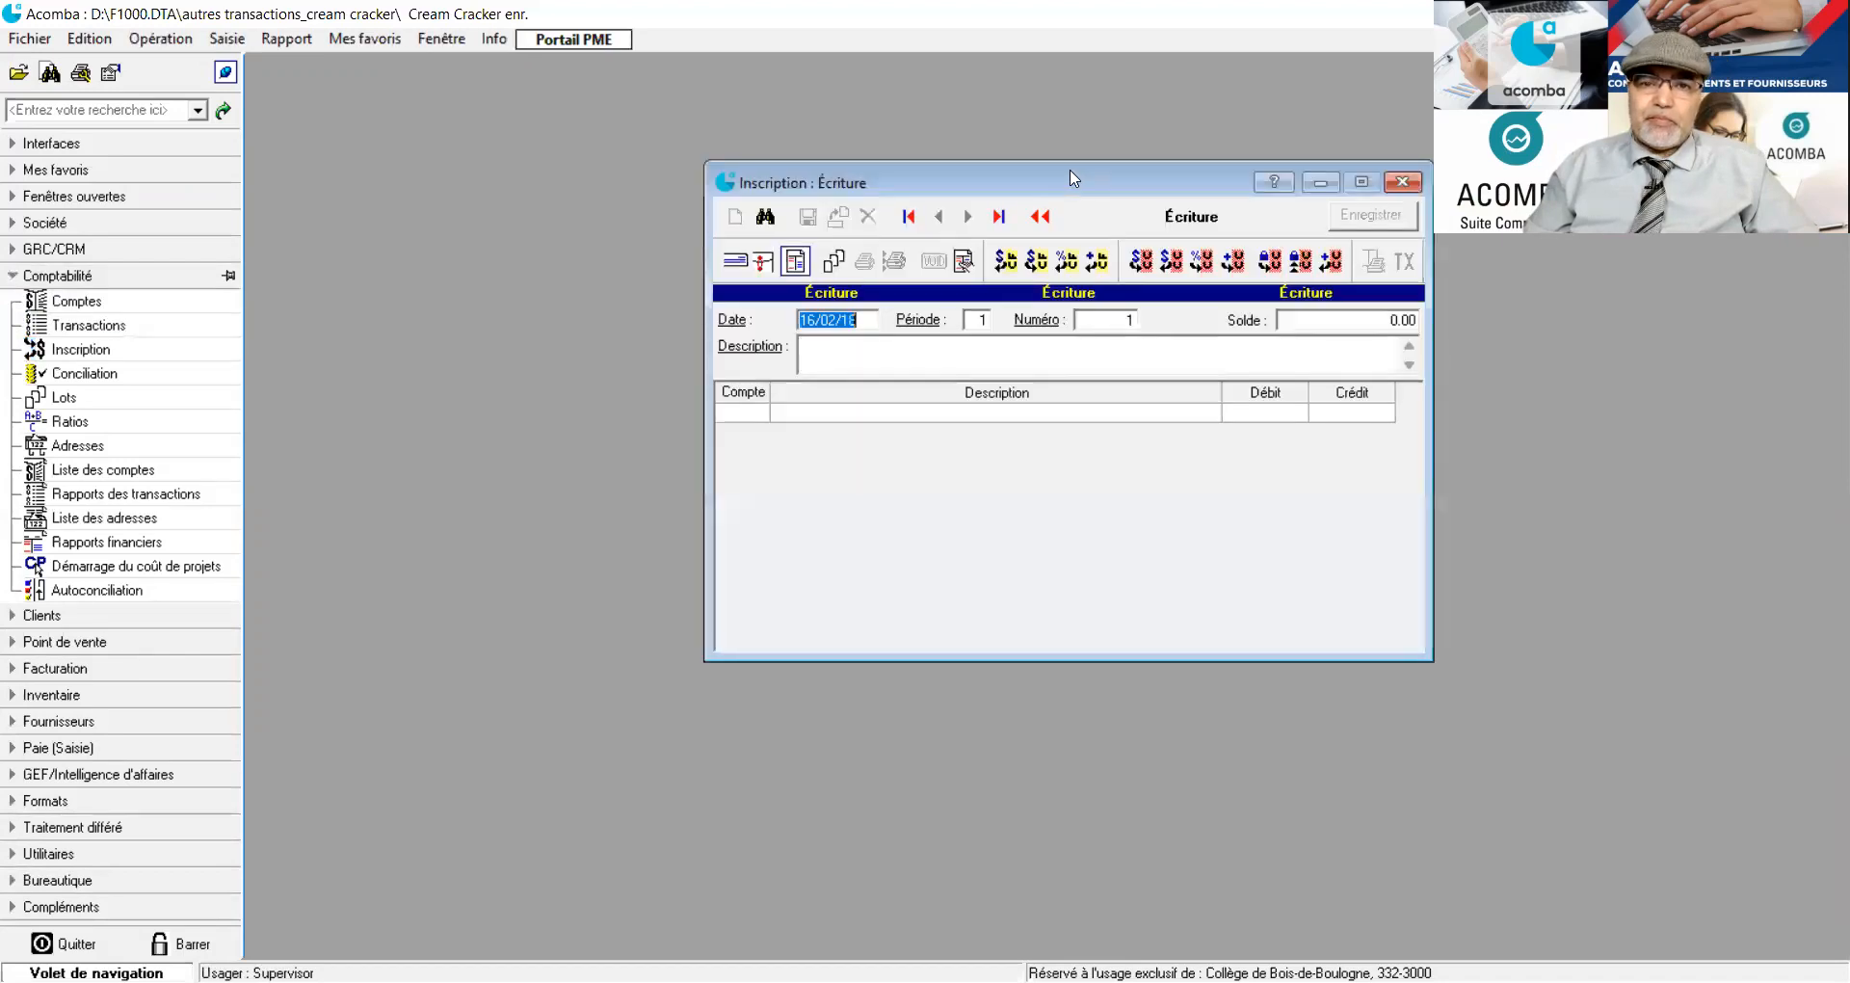
pyautogui.moveTo(1073, 178); pyautogui.dragTo(856, 165)
pyautogui.click(1186, 167)
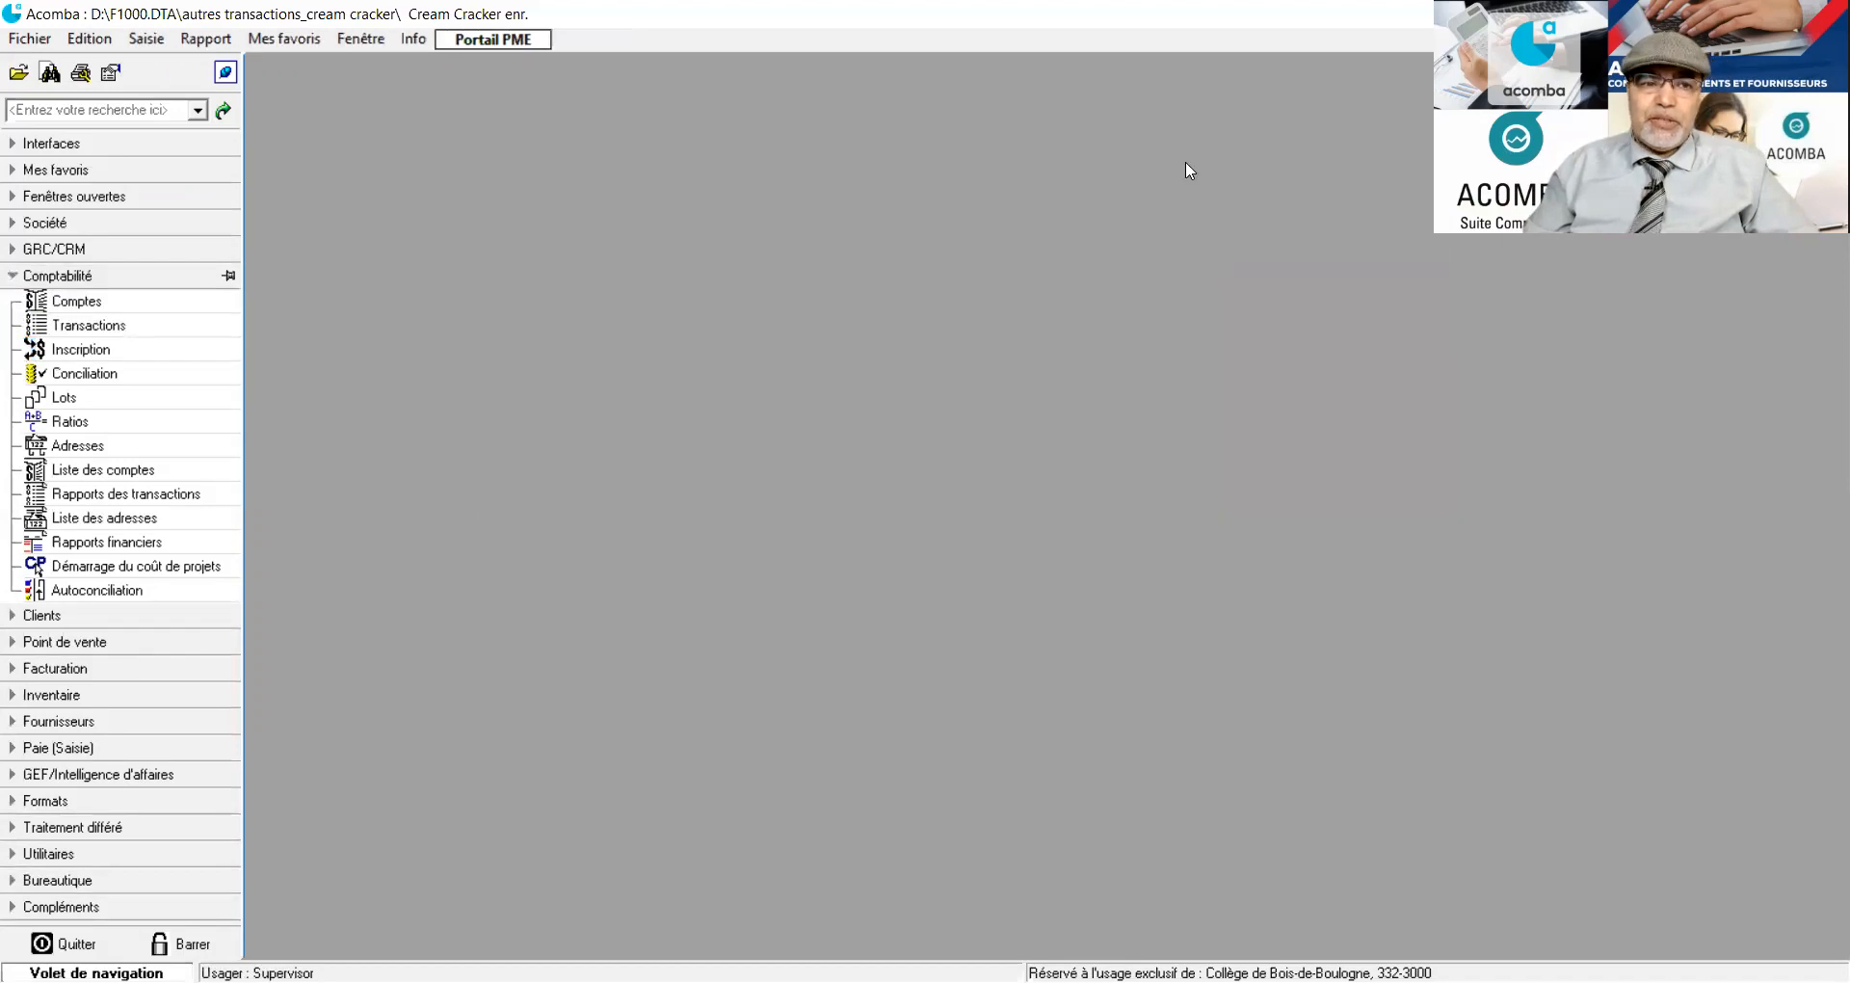
pyautogui.click(10, 281)
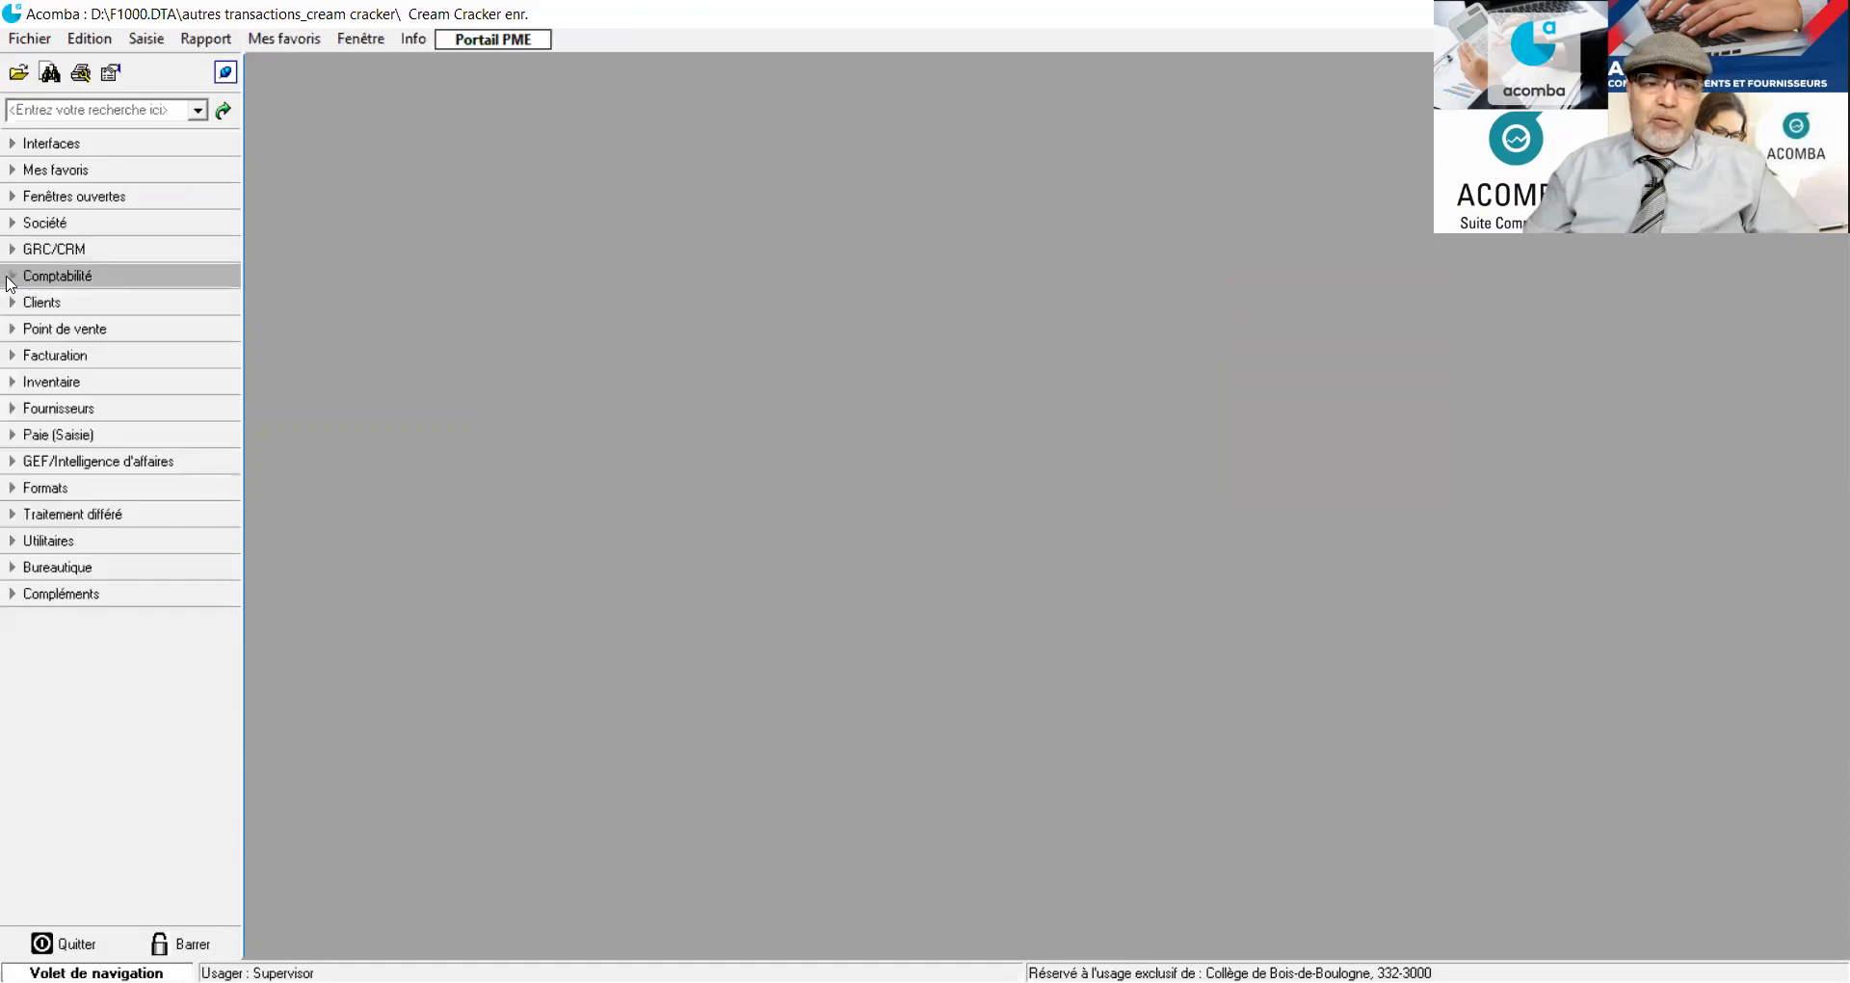
# Open the accounting Inscription window, look over its blank journal entry form, and close it.
pyautogui.click(10, 280)
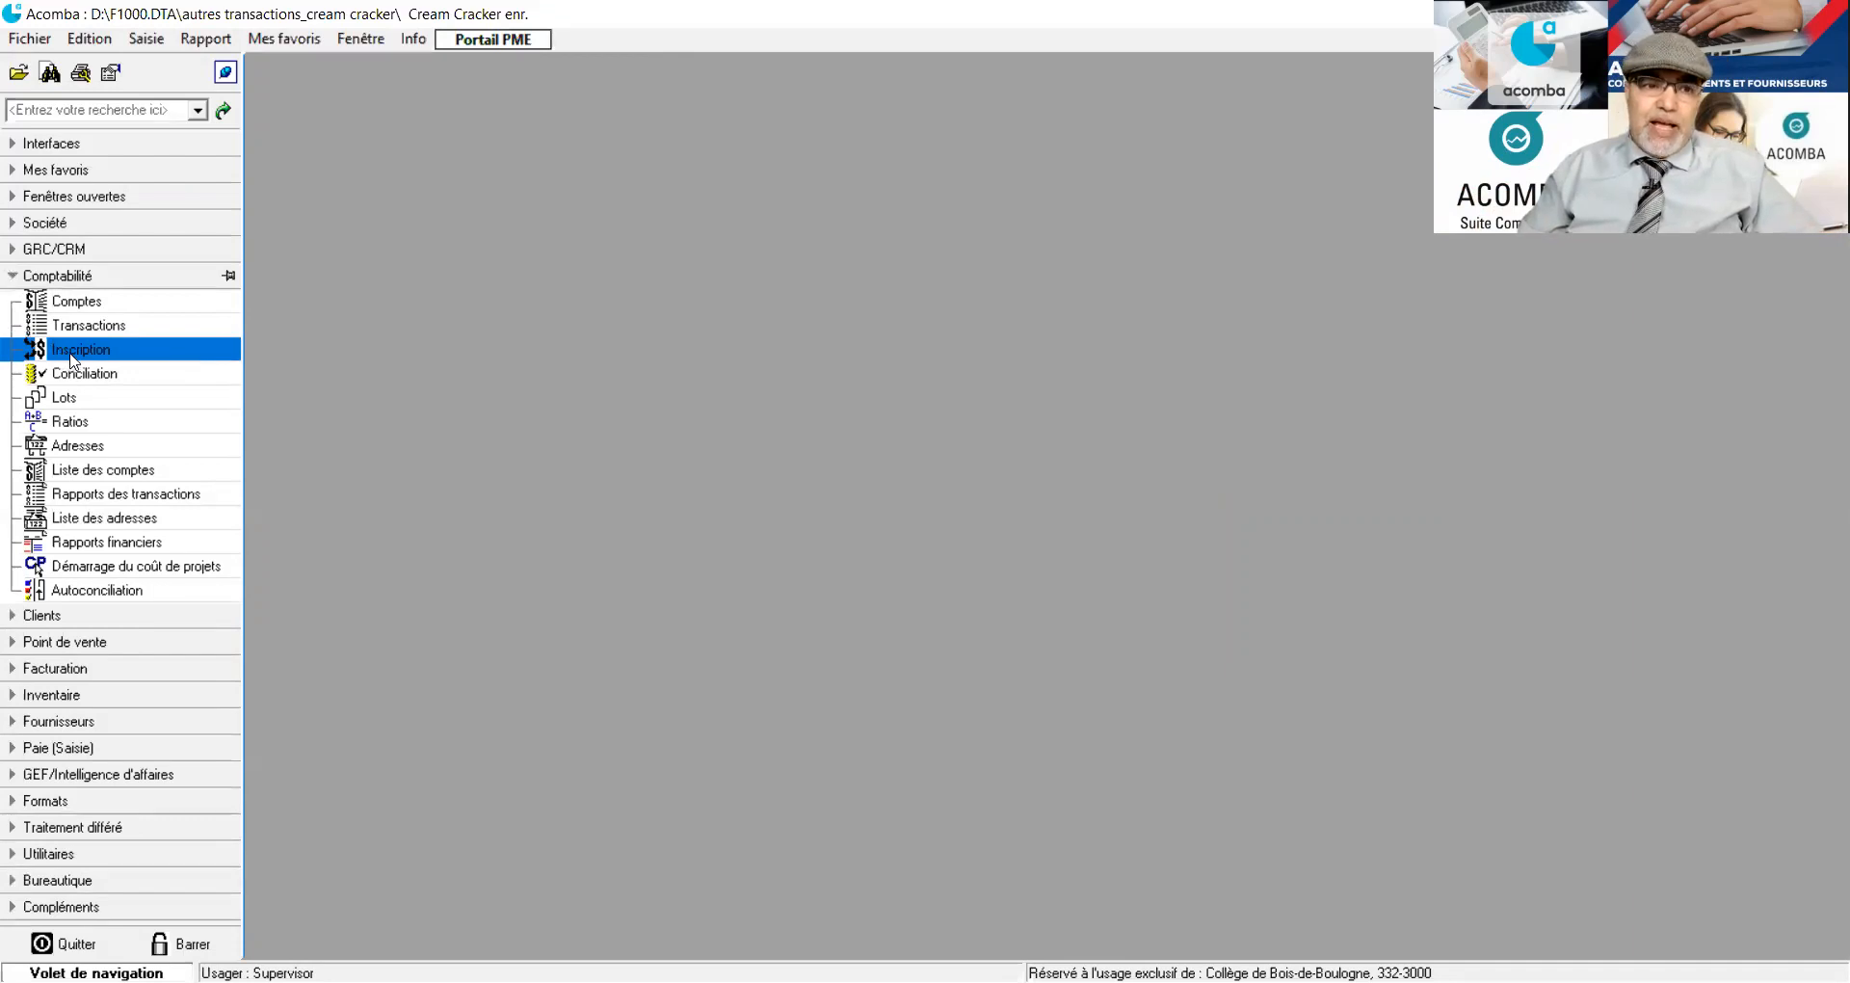
pyautogui.click(53, 351)
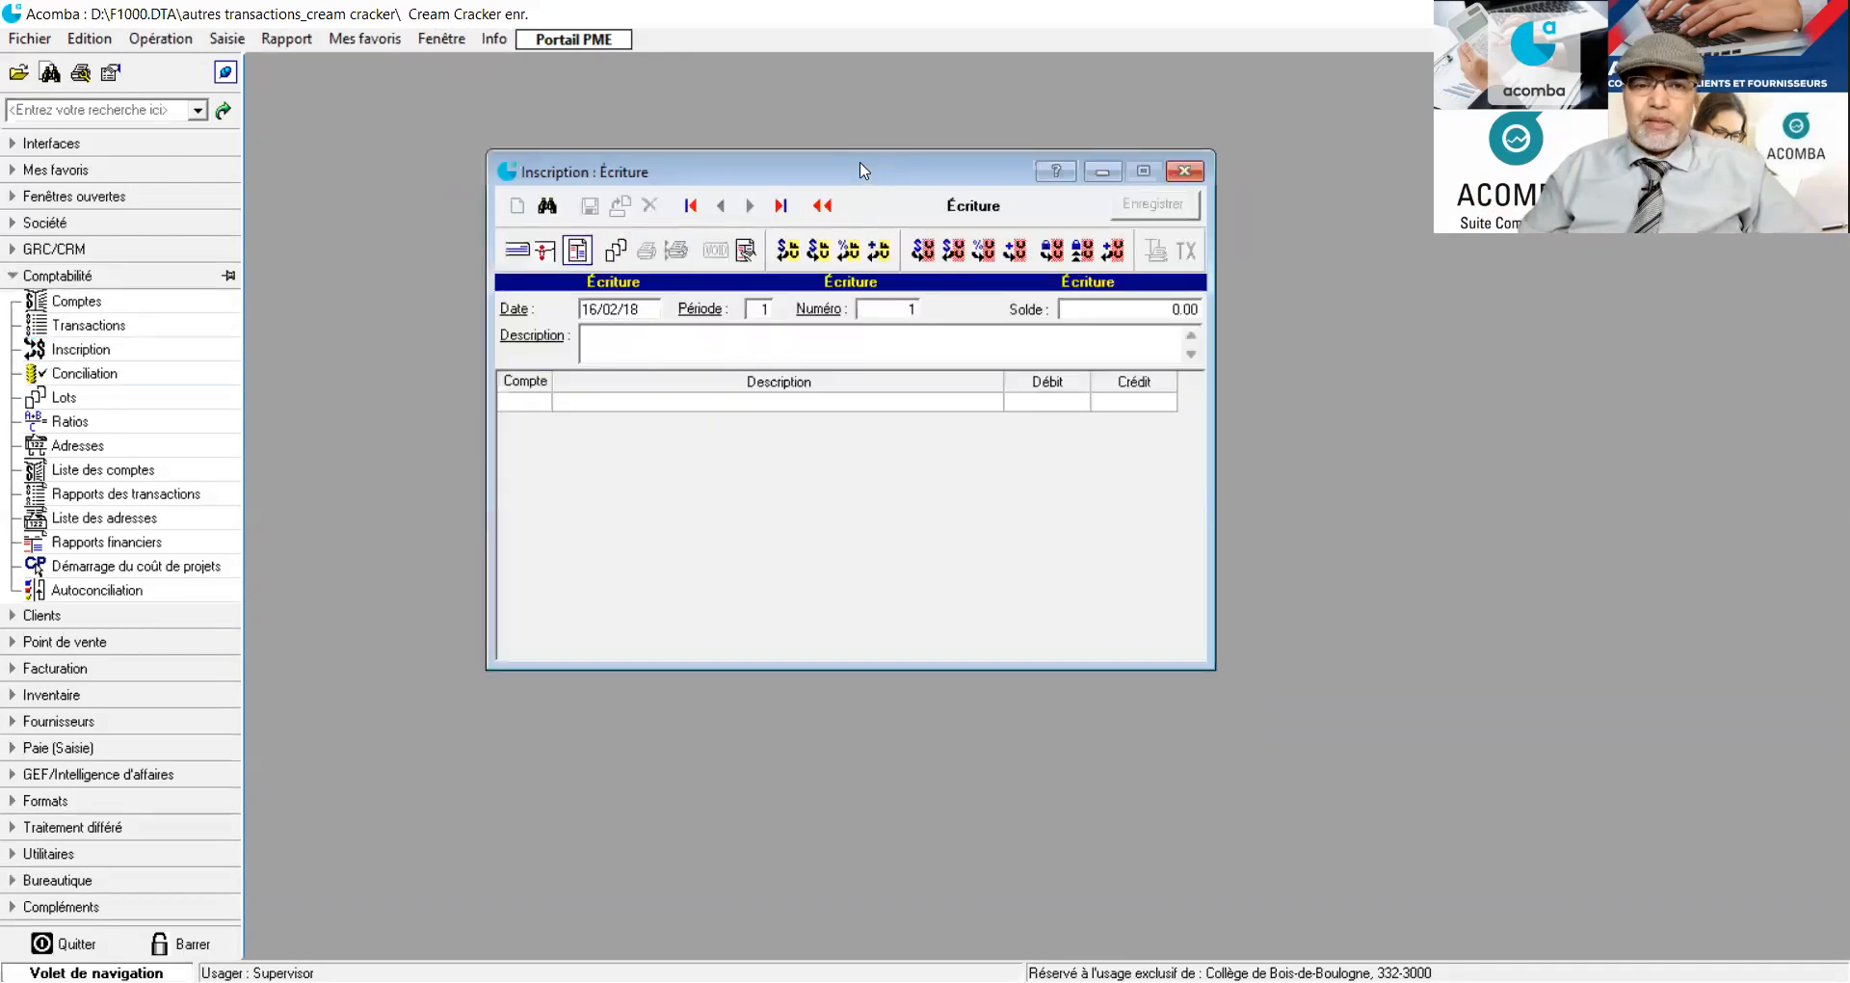
pyautogui.moveTo(860, 171); pyautogui.dragTo(839, 167)
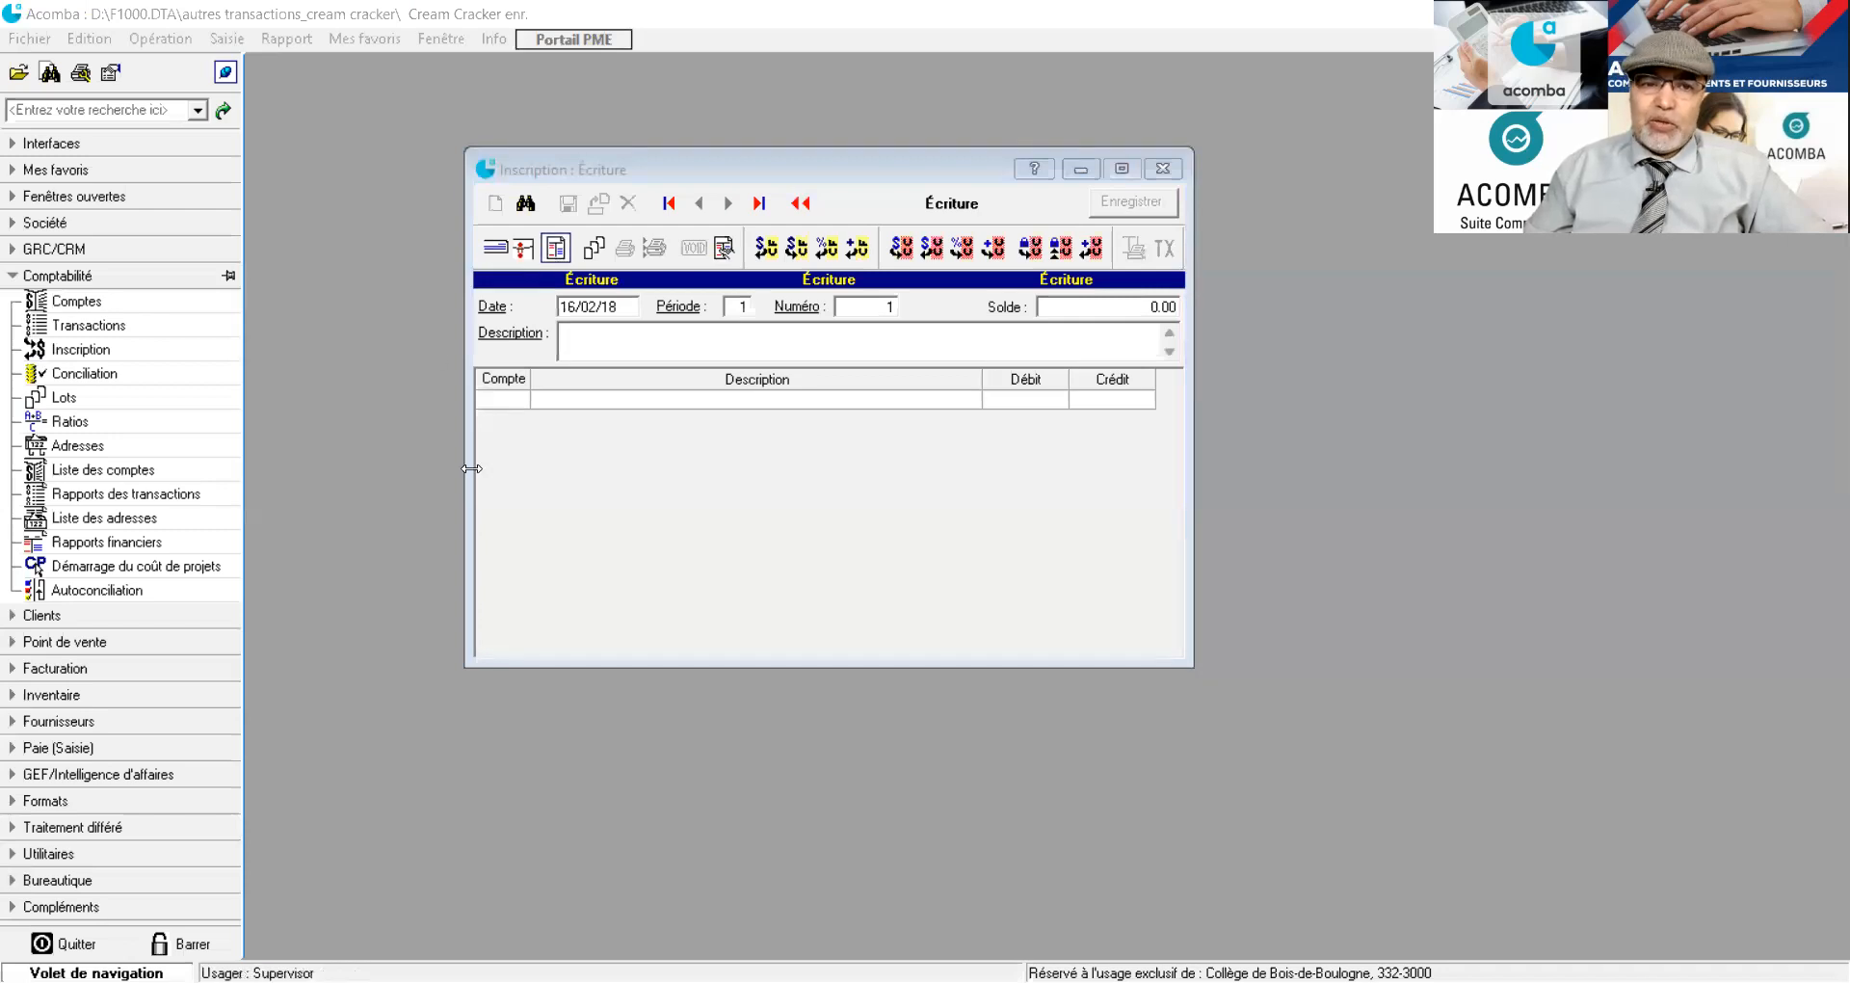
pyautogui.click(1173, 172)
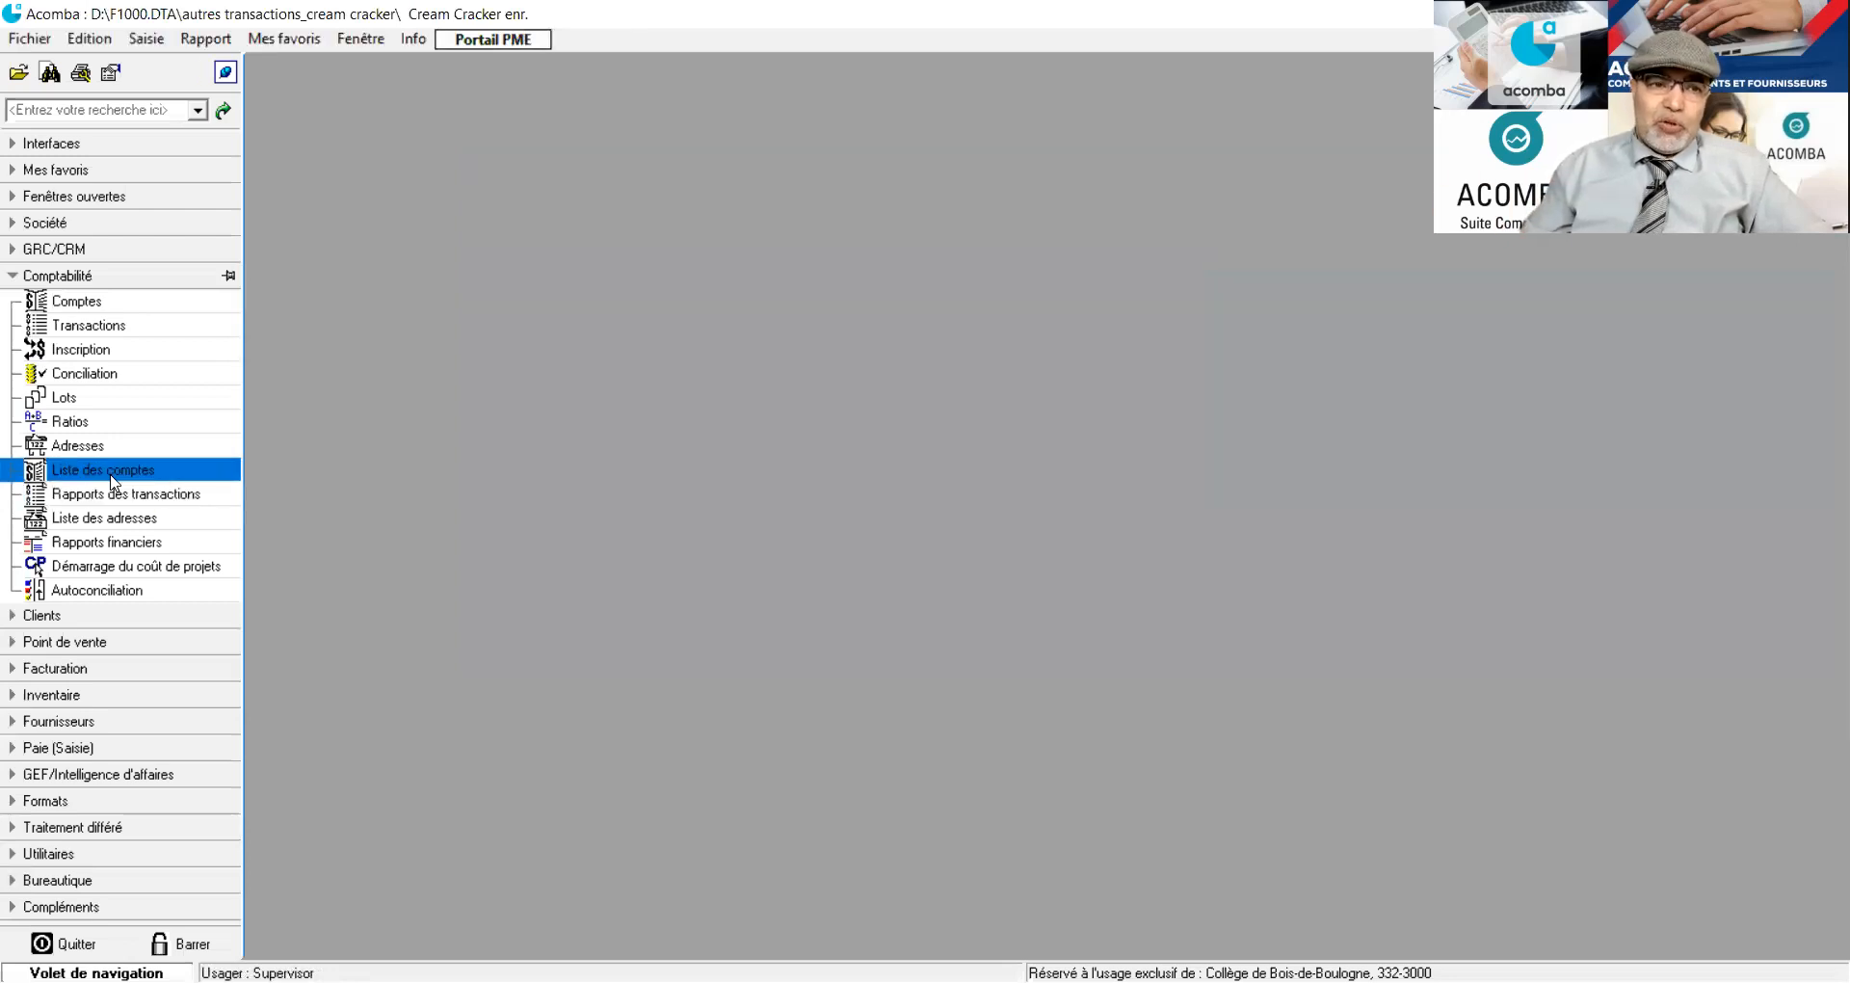
# Reopen the Inscription window to examine its deposit and journal entry transaction types, and close it.
pyautogui.click(107, 352)
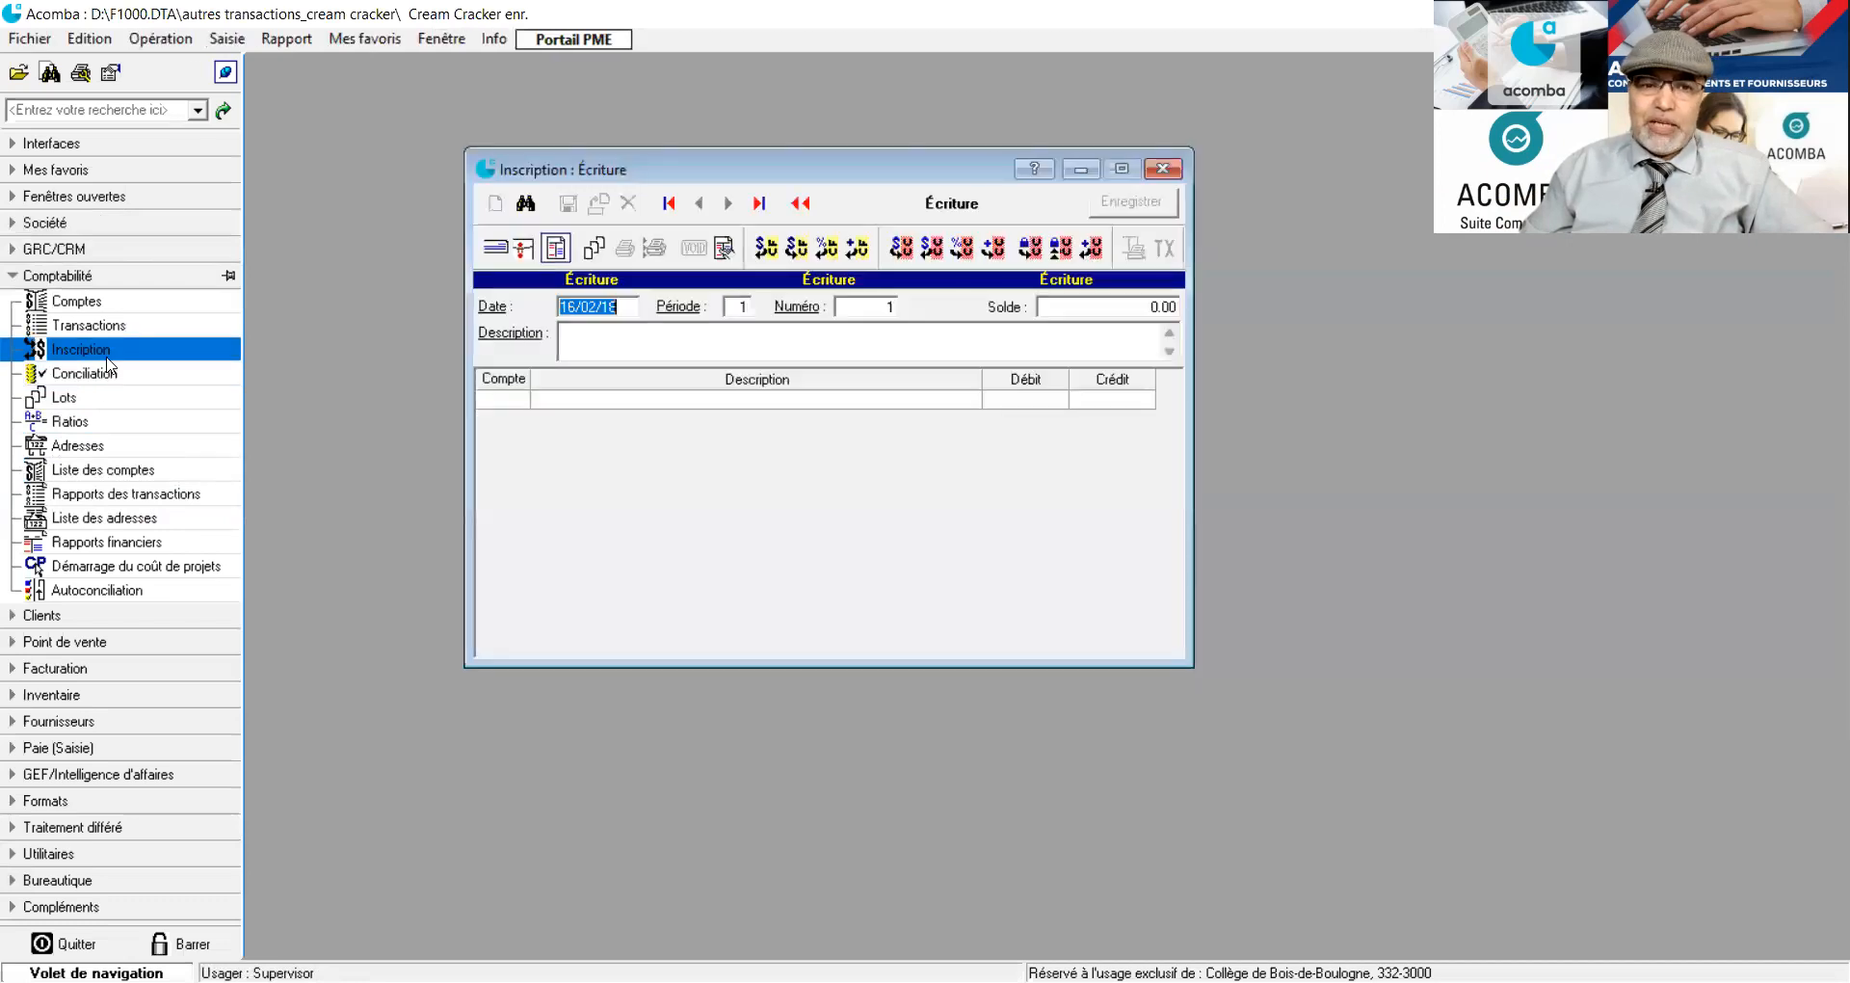
pyautogui.click(523, 252)
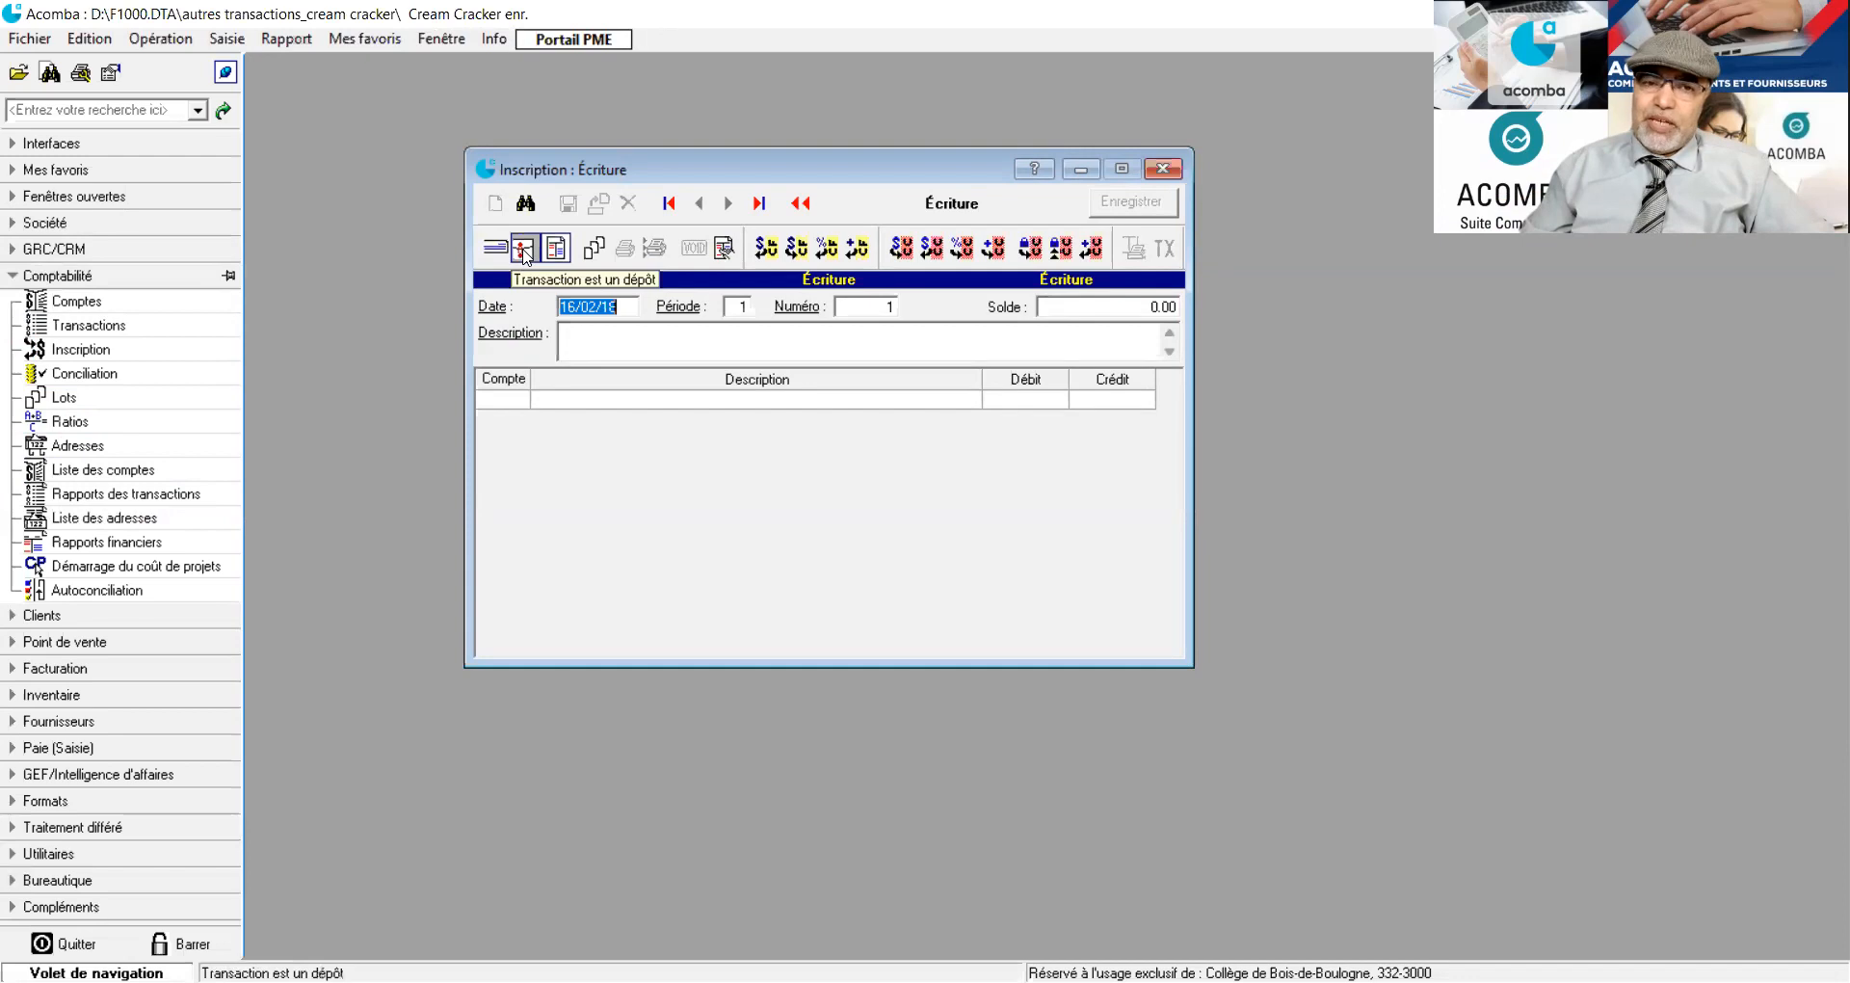
pyautogui.click(554, 253)
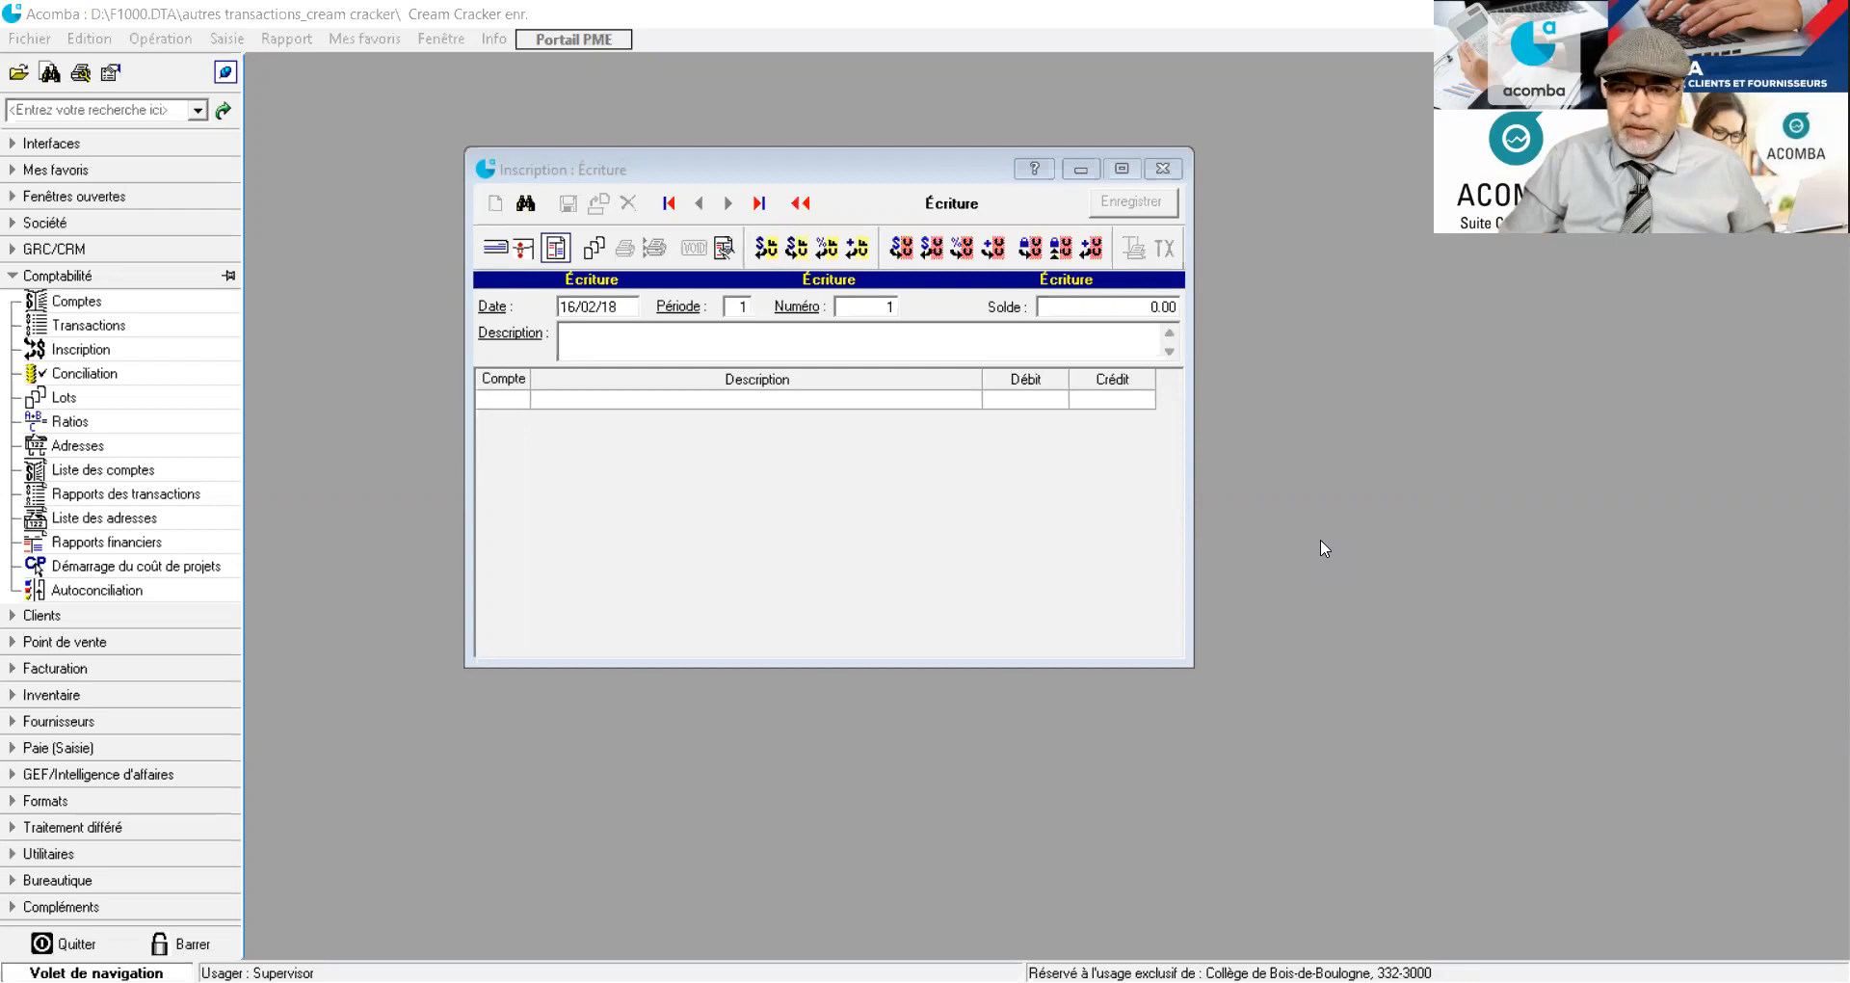
pyautogui.click(1175, 149)
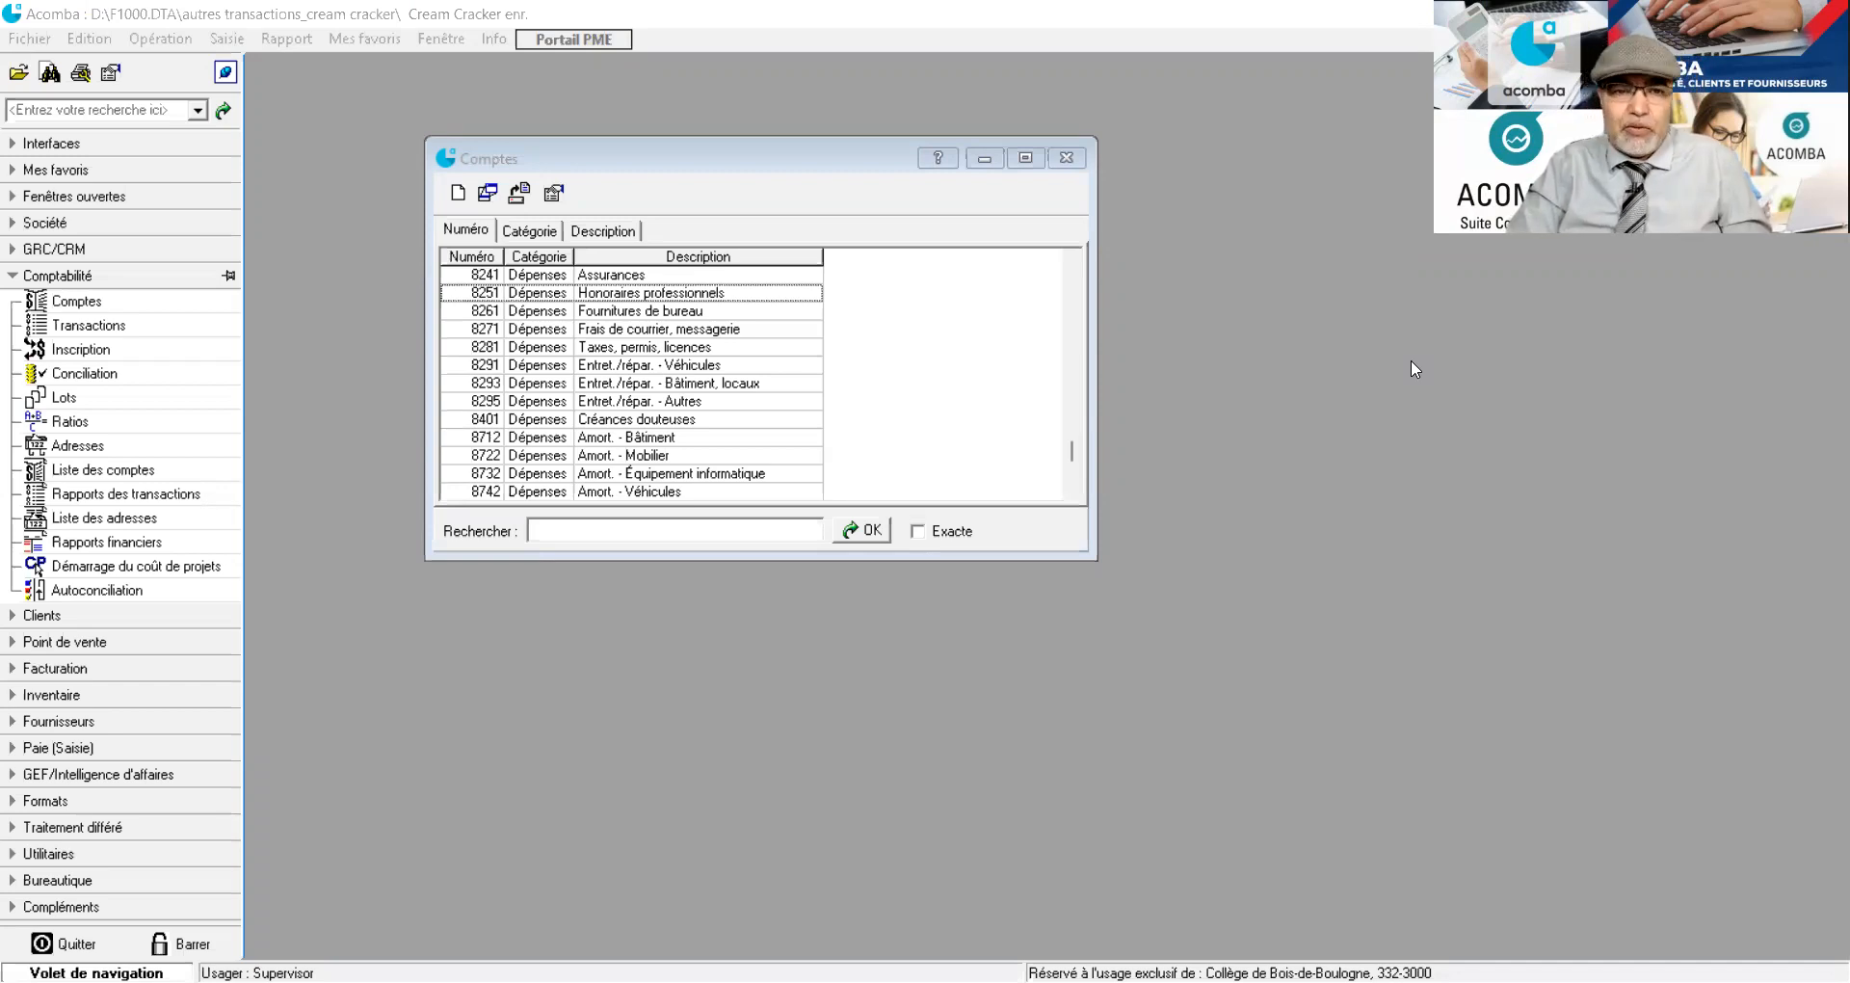
# Find the Dépôt Clients liability account 2102 in the chart of accounts and view its record.
pyautogui.scroll(5, 663, 377)
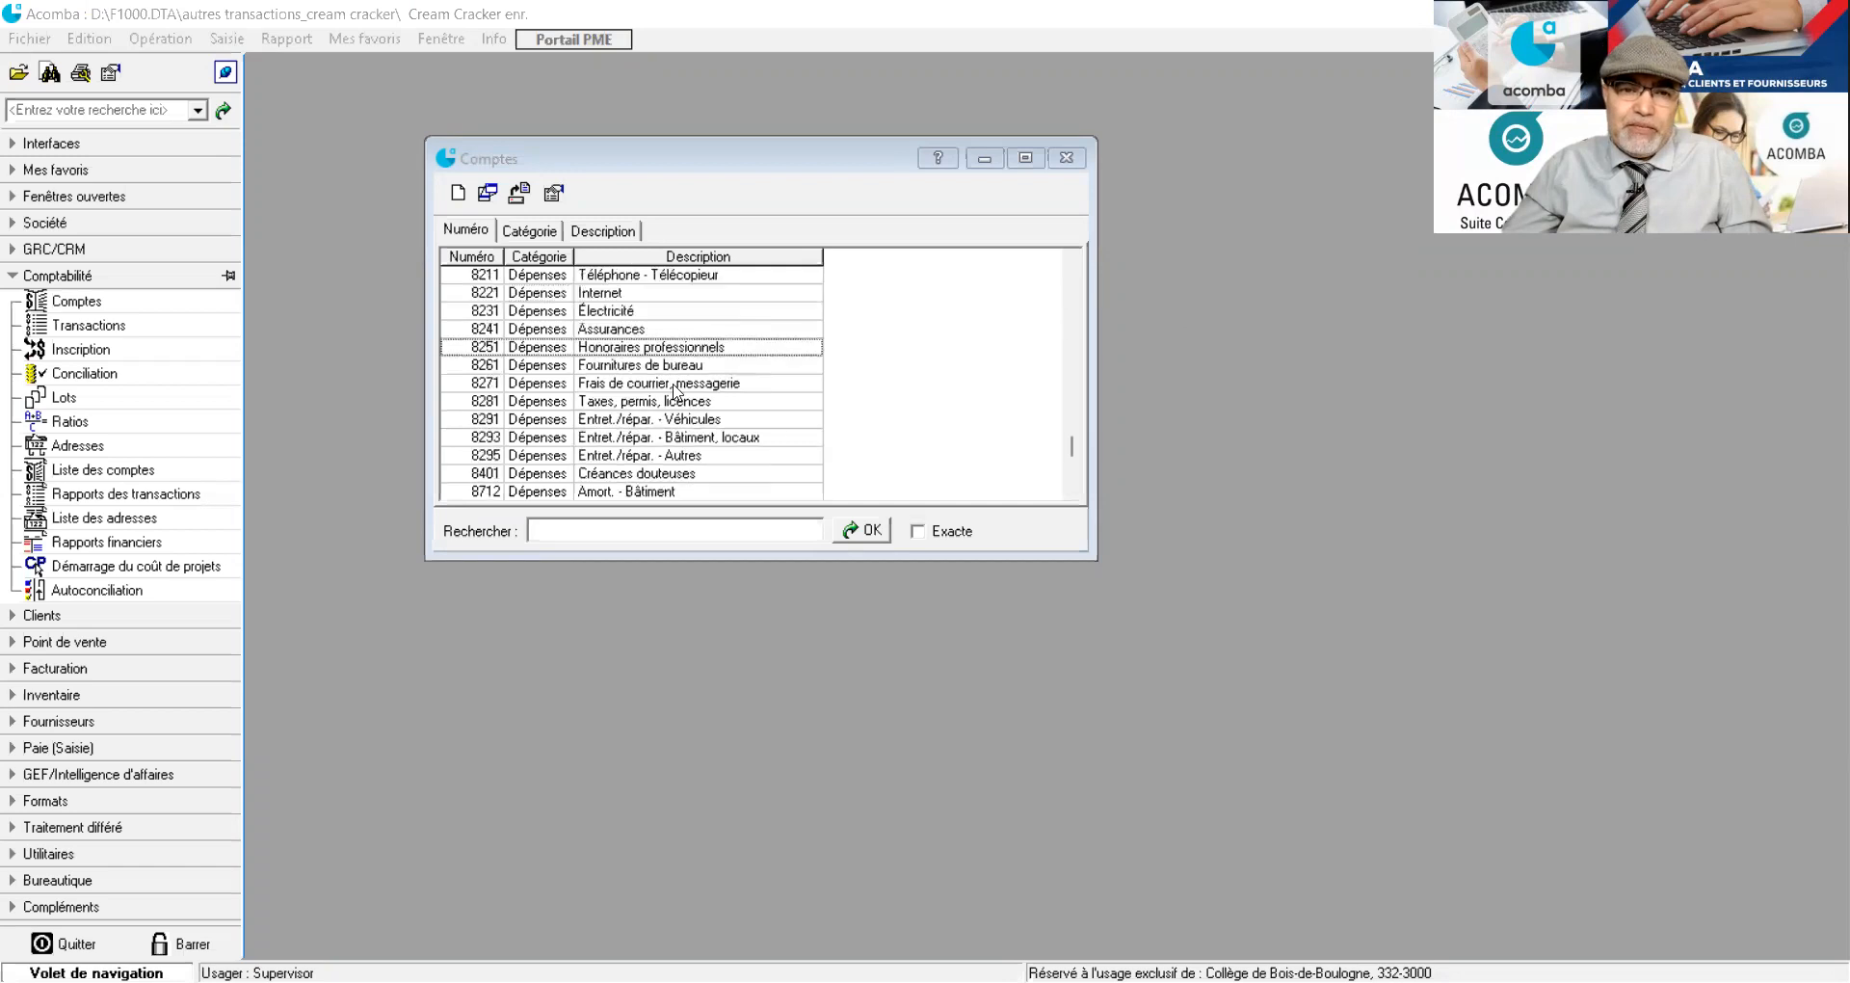
pyautogui.scroll(10, 663, 378)
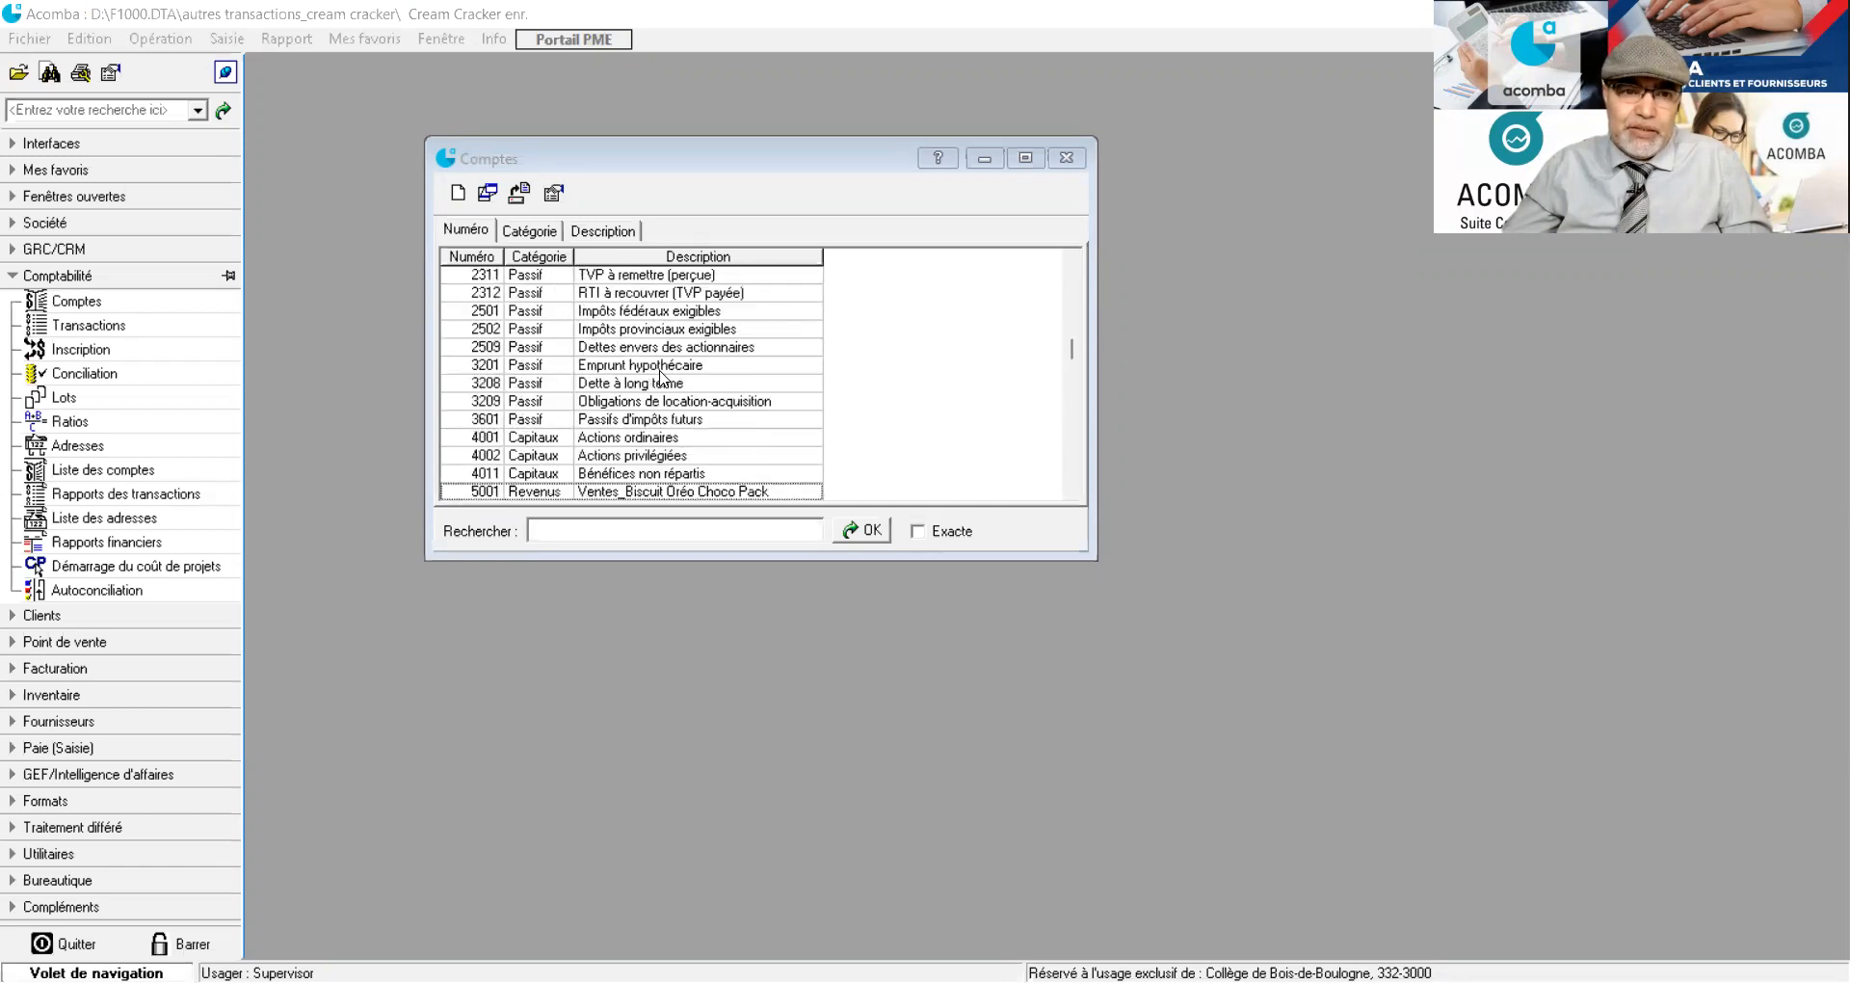
pyautogui.scroll(2, 663, 377)
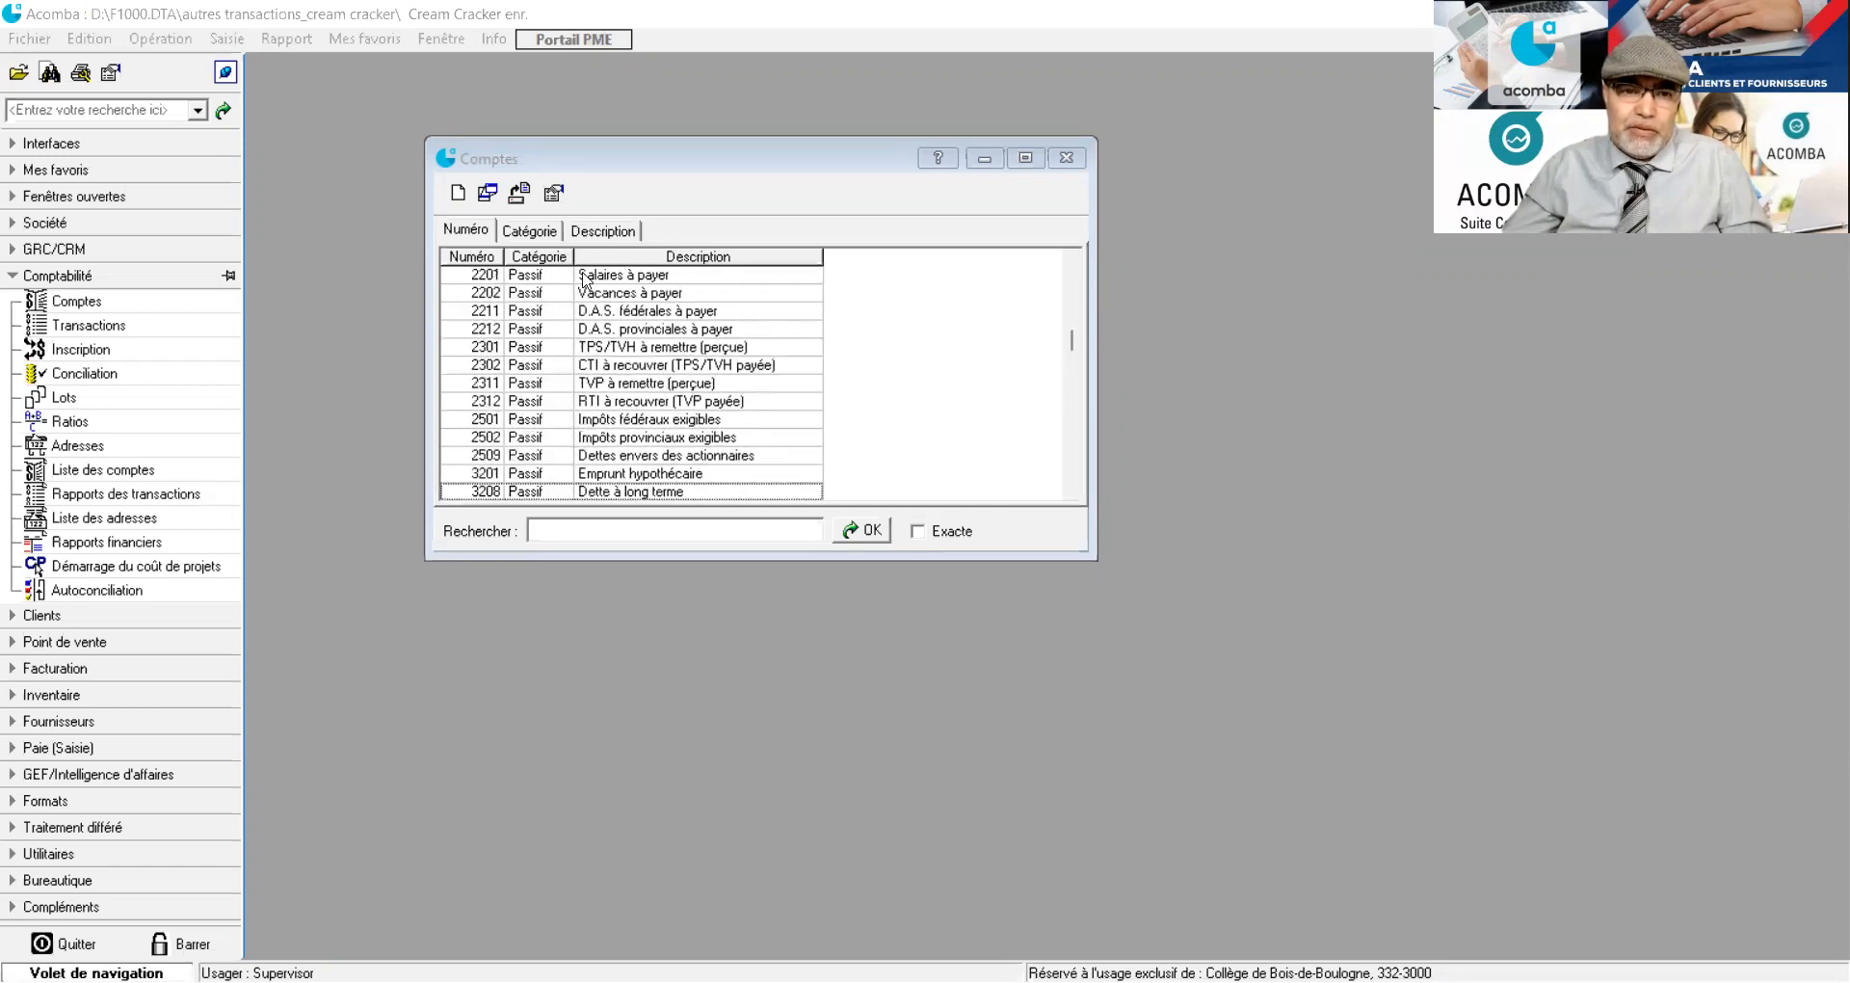
pyautogui.scroll(4, 583, 289)
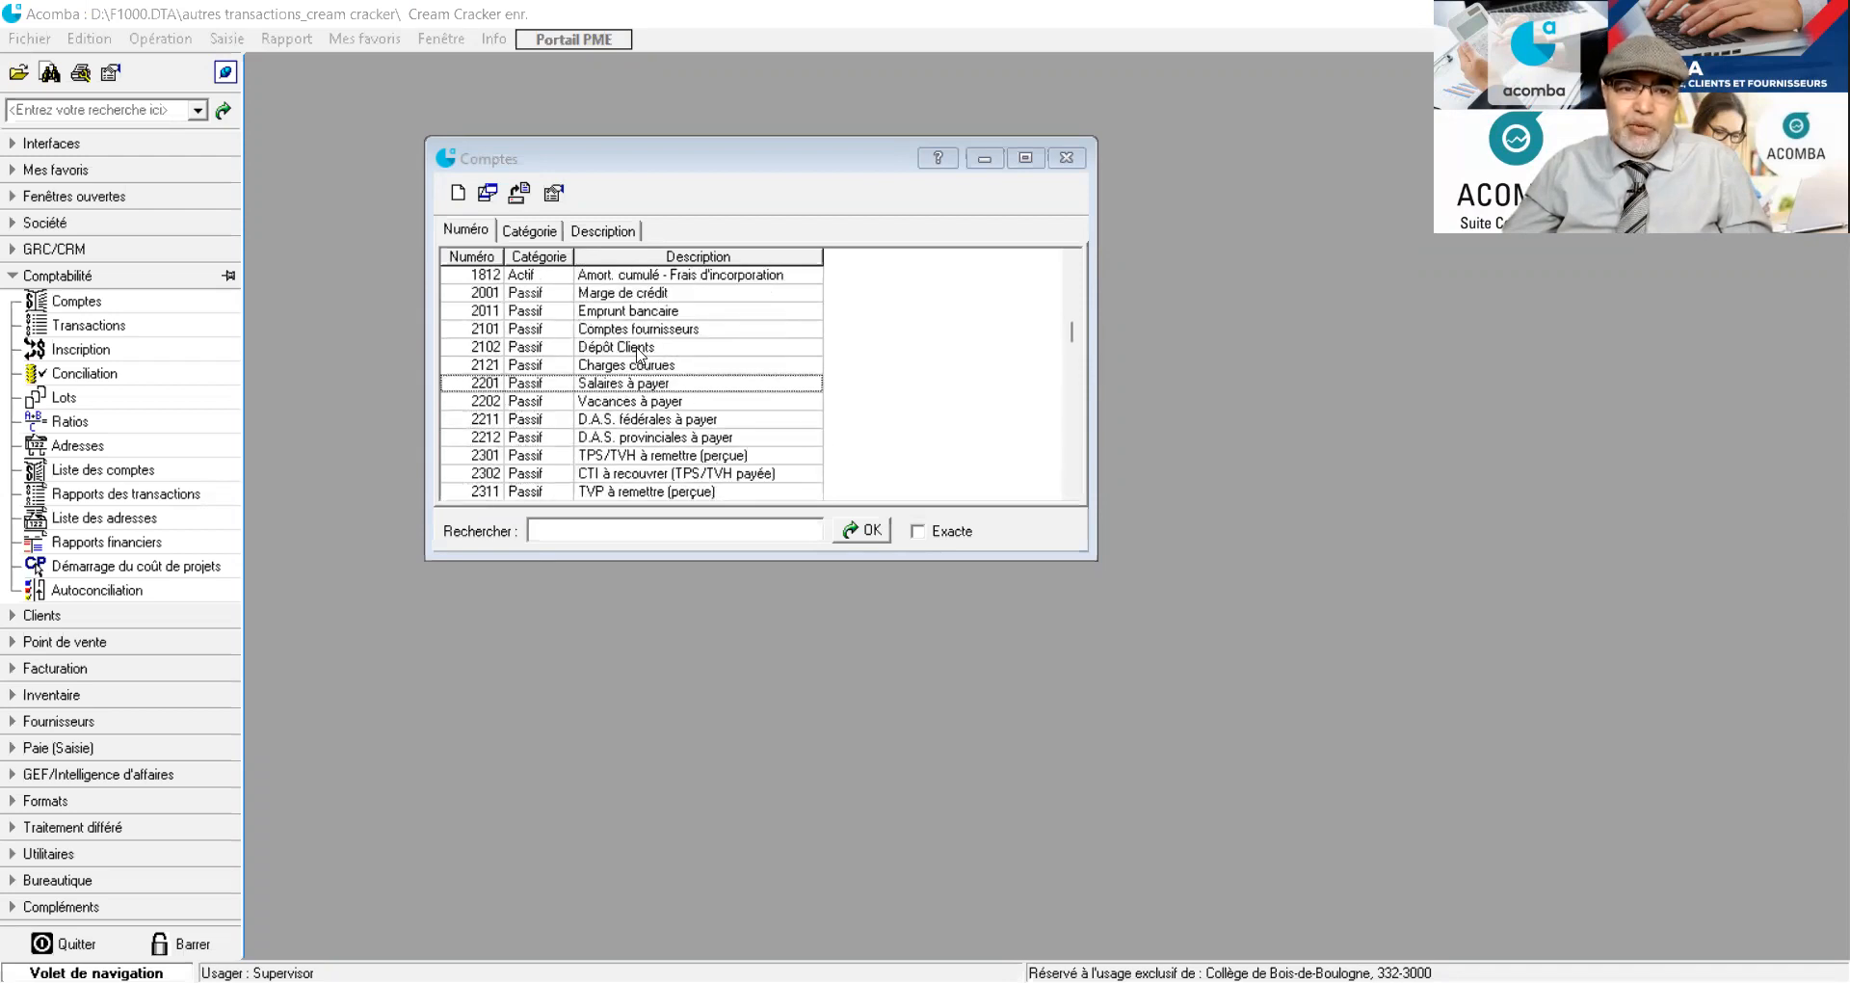
pyautogui.click(638, 348)
pyautogui.doubleClick(637, 349)
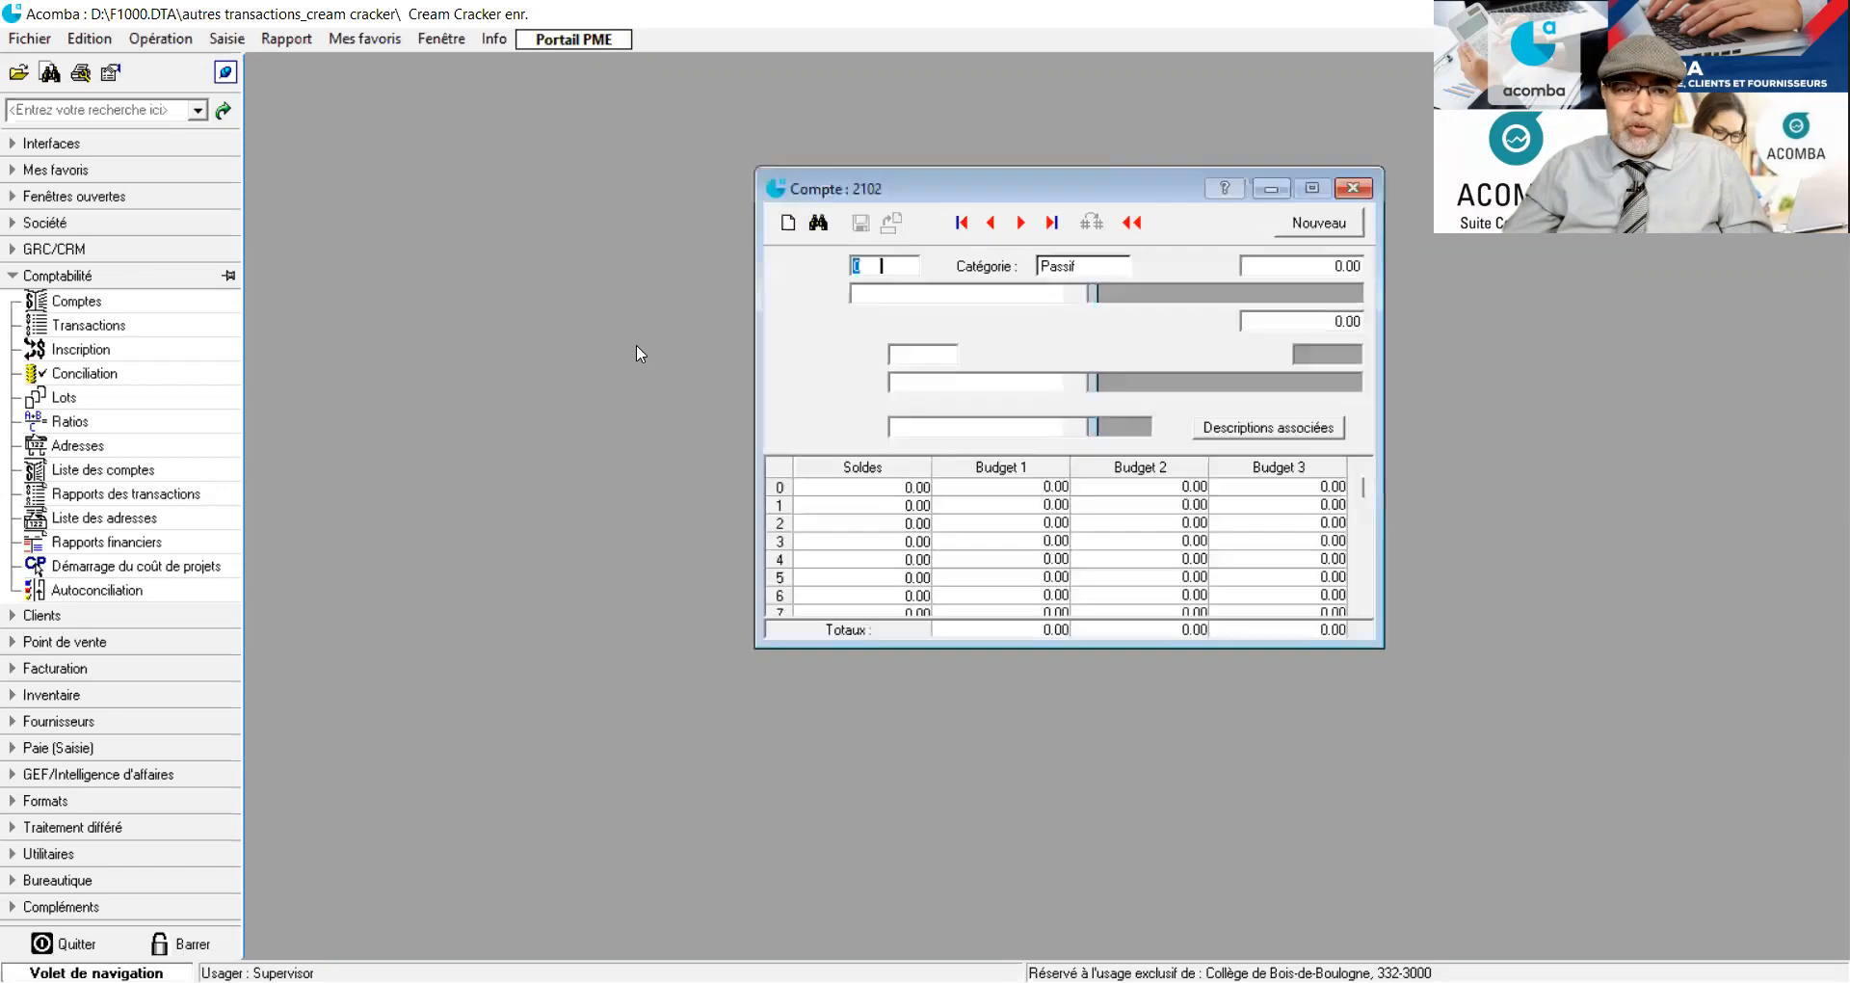
pyautogui.click(1352, 188)
# Find expense account 8295 Entret./répar. - Autres in the accounts list and view its record.
pyautogui.click(60, 301)
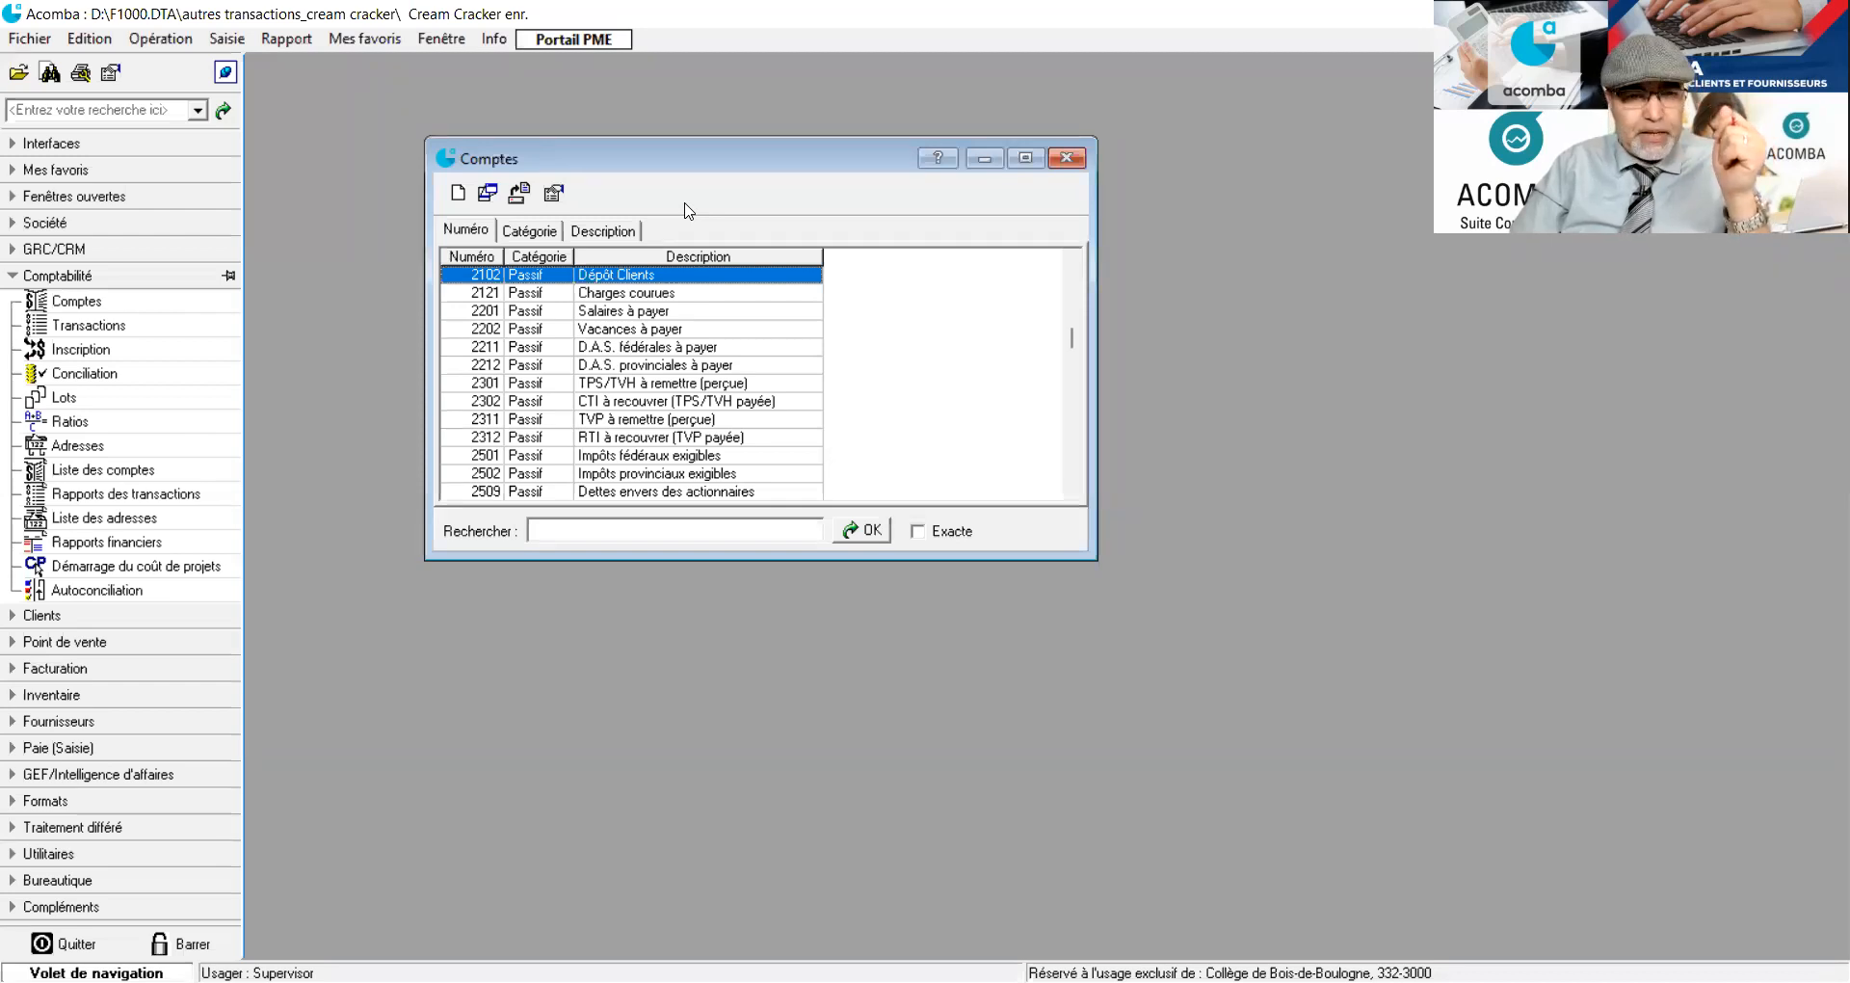
pyautogui.scroll(-20, 653, 404)
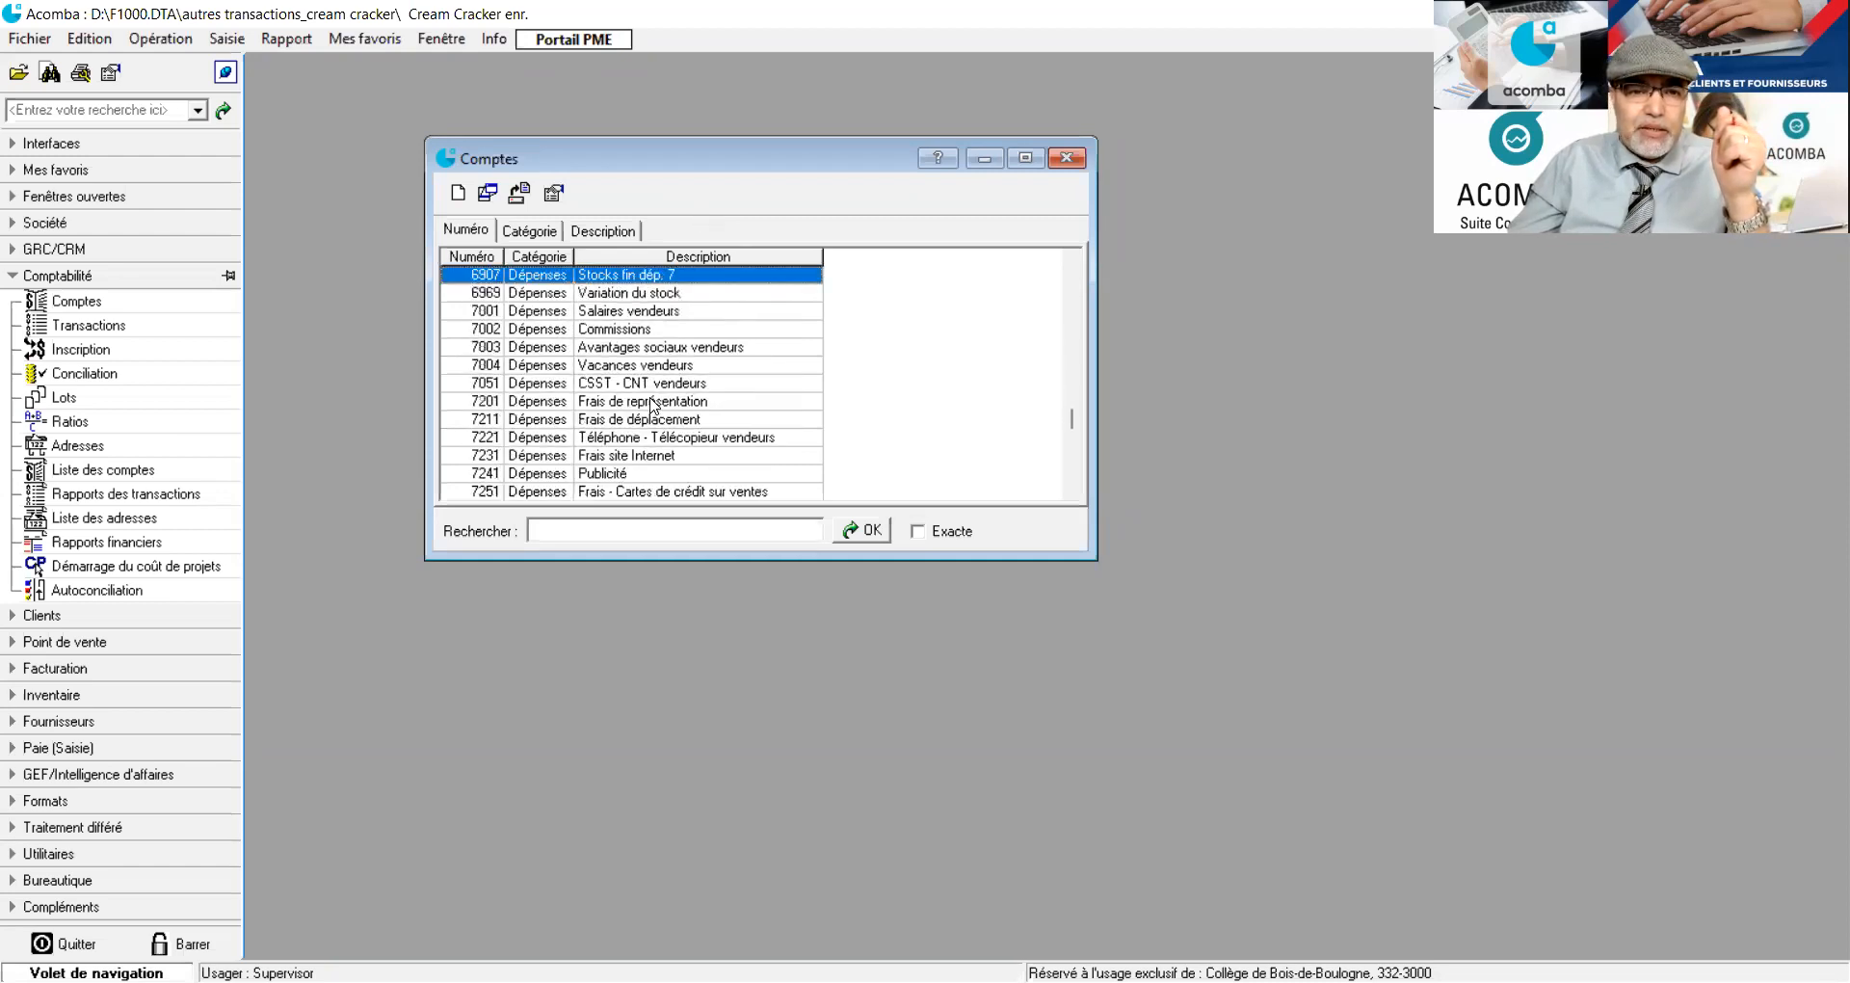
pyautogui.scroll(-4, 654, 405)
pyautogui.scroll(-3, 653, 405)
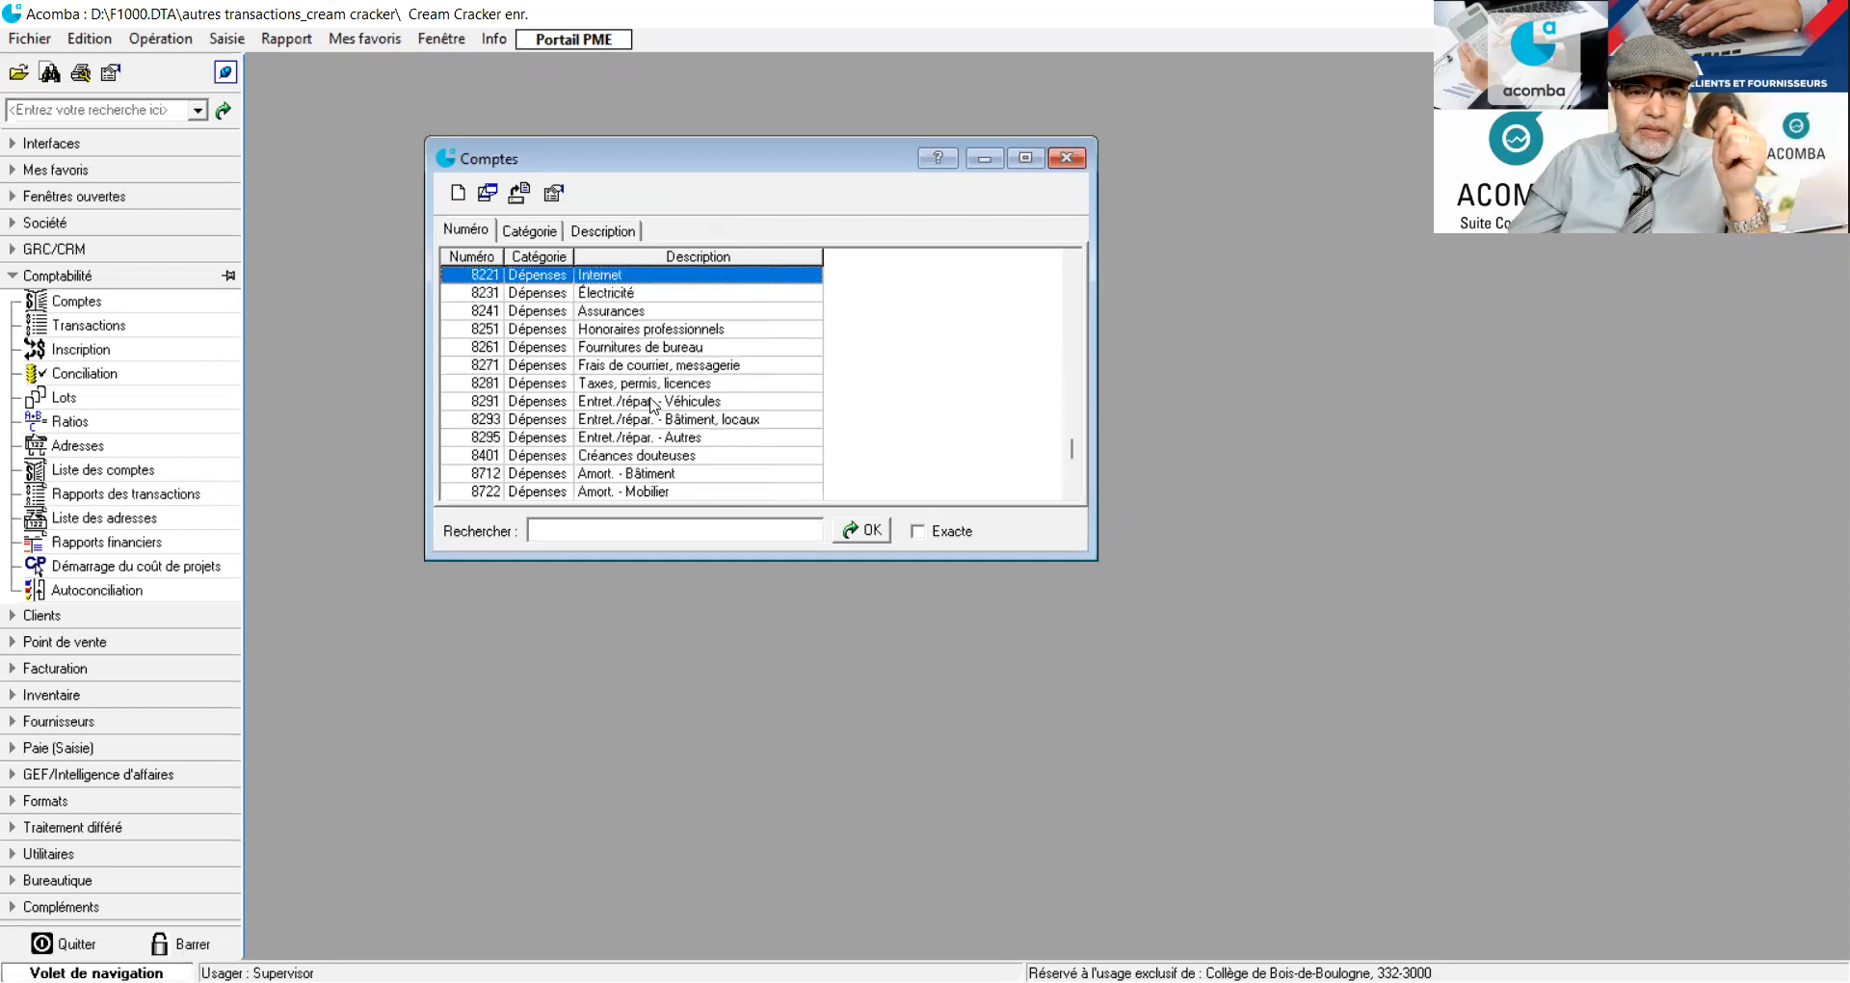
pyautogui.click(633, 439)
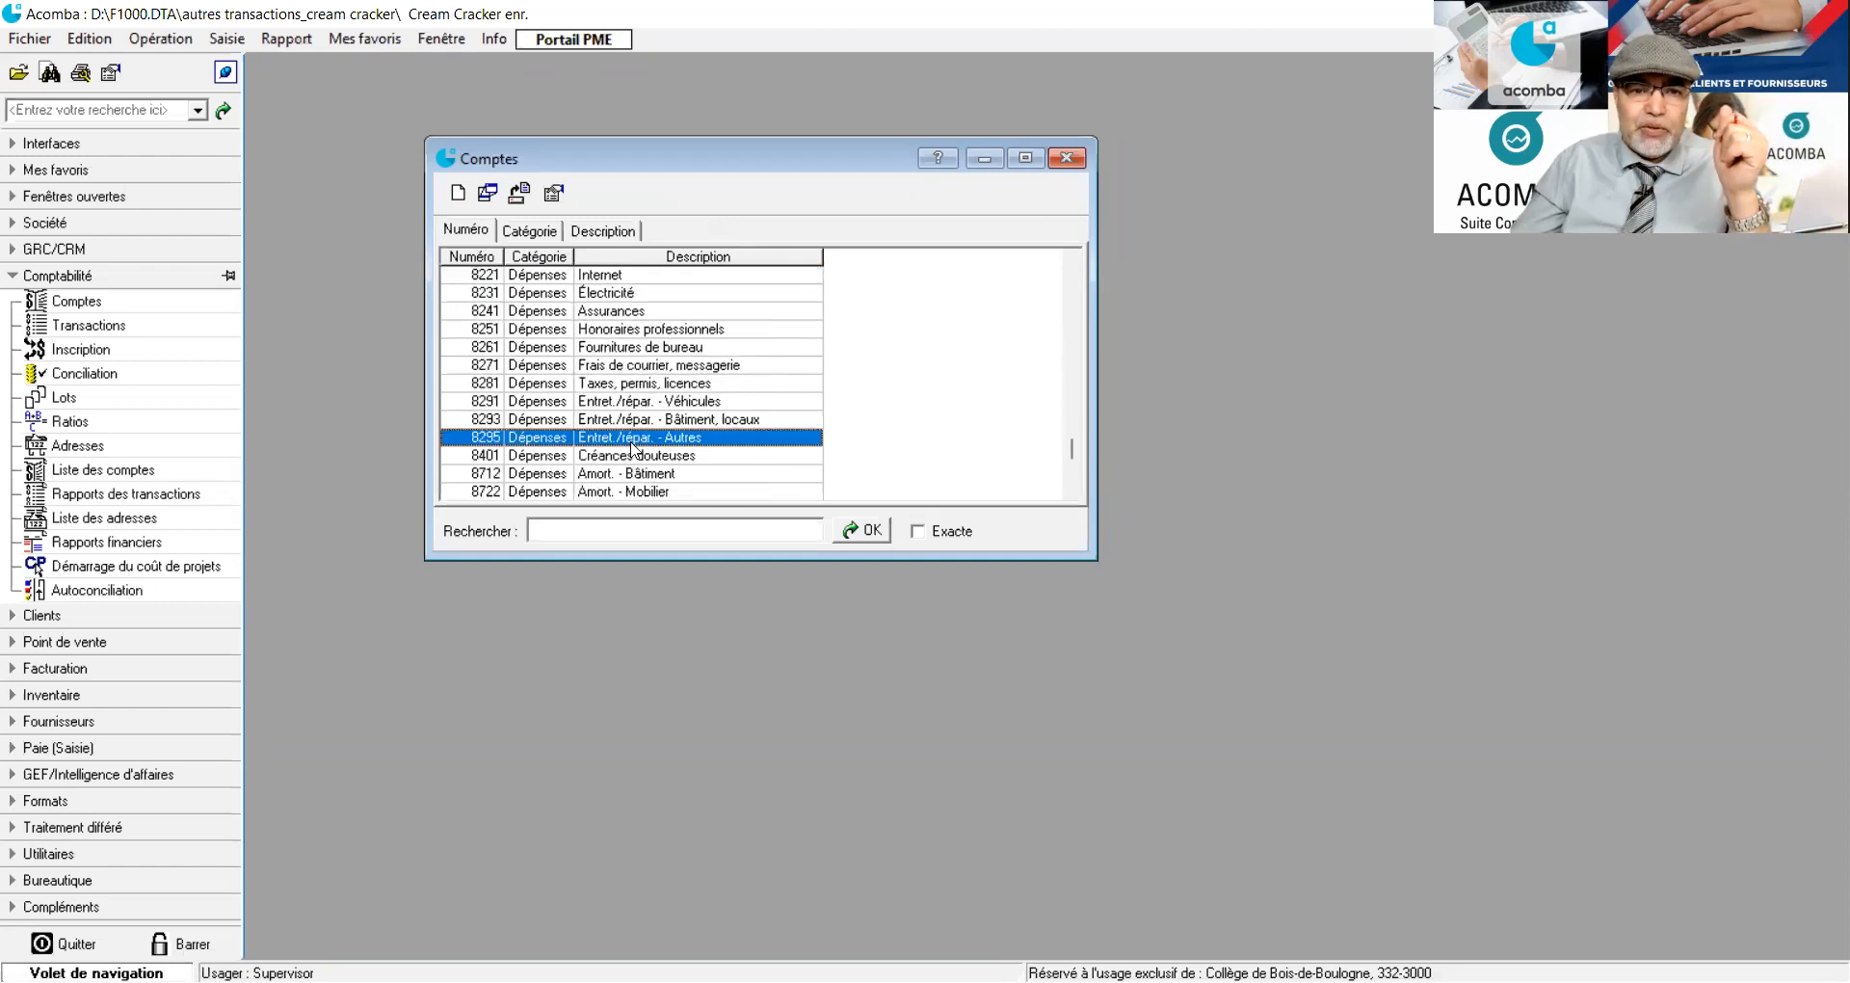
pyautogui.doubleClick(632, 441)
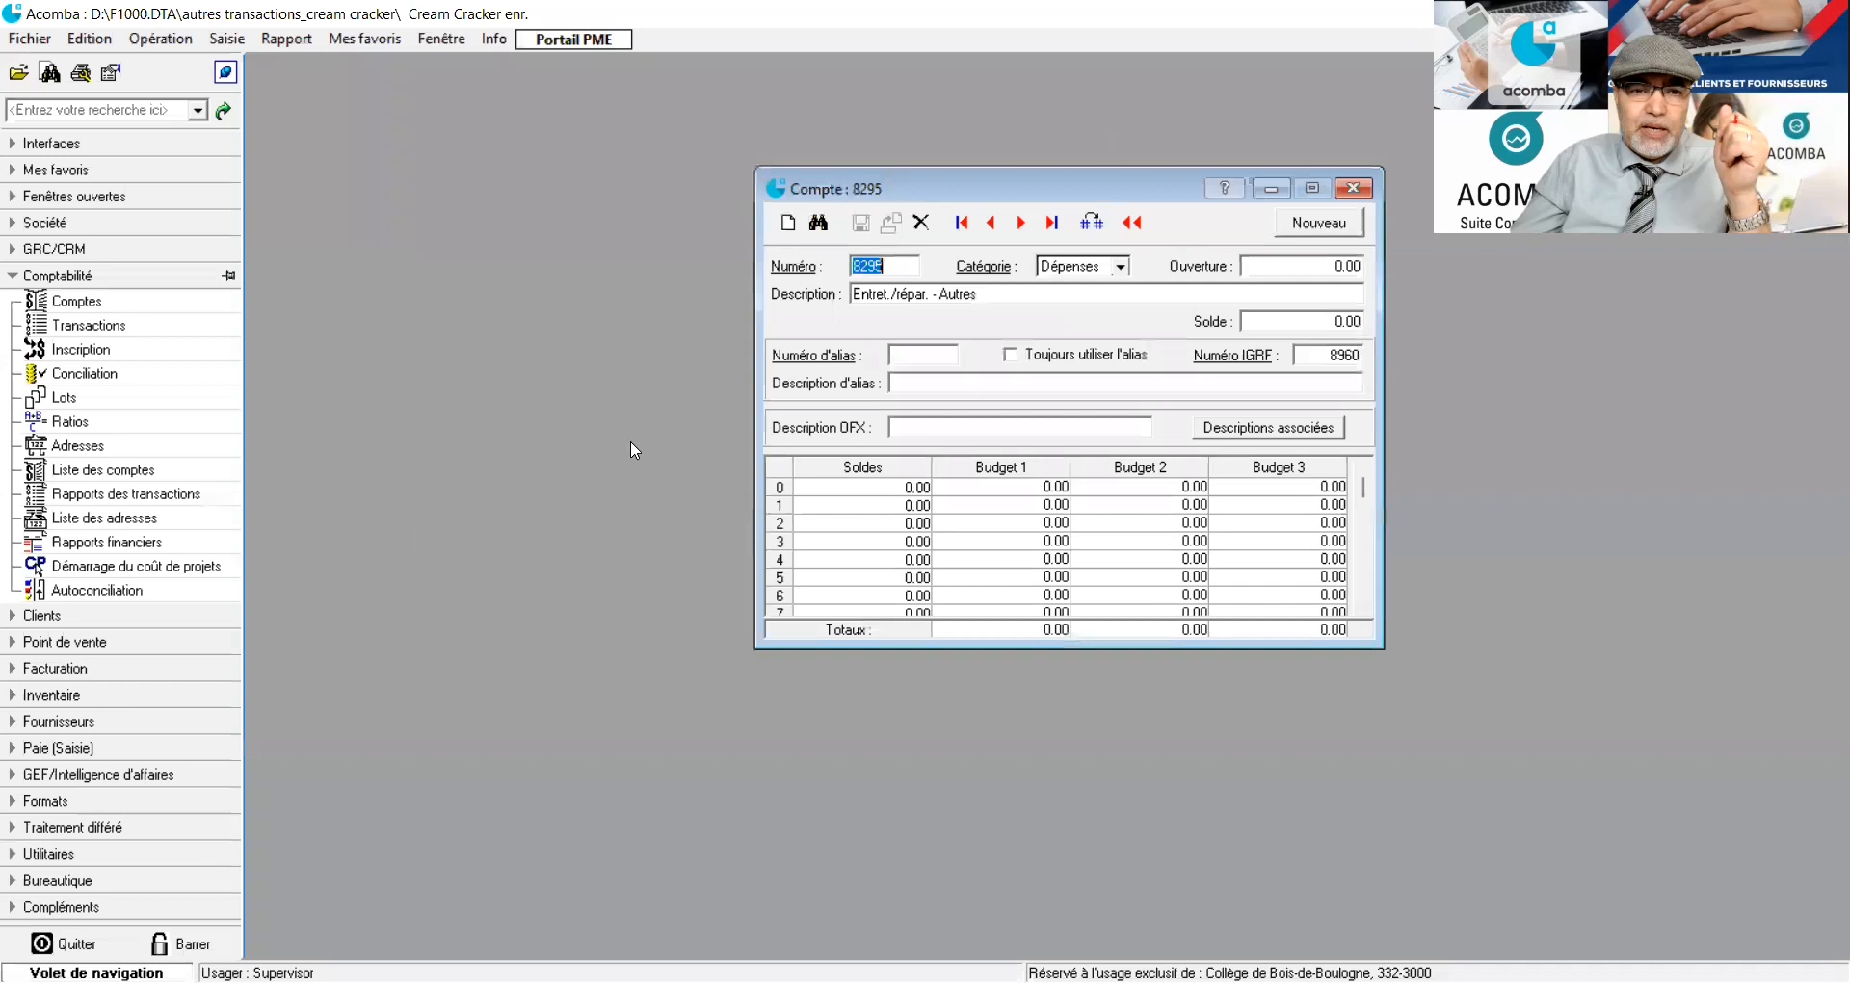
pyautogui.click(1354, 188)
pyautogui.click(103, 469)
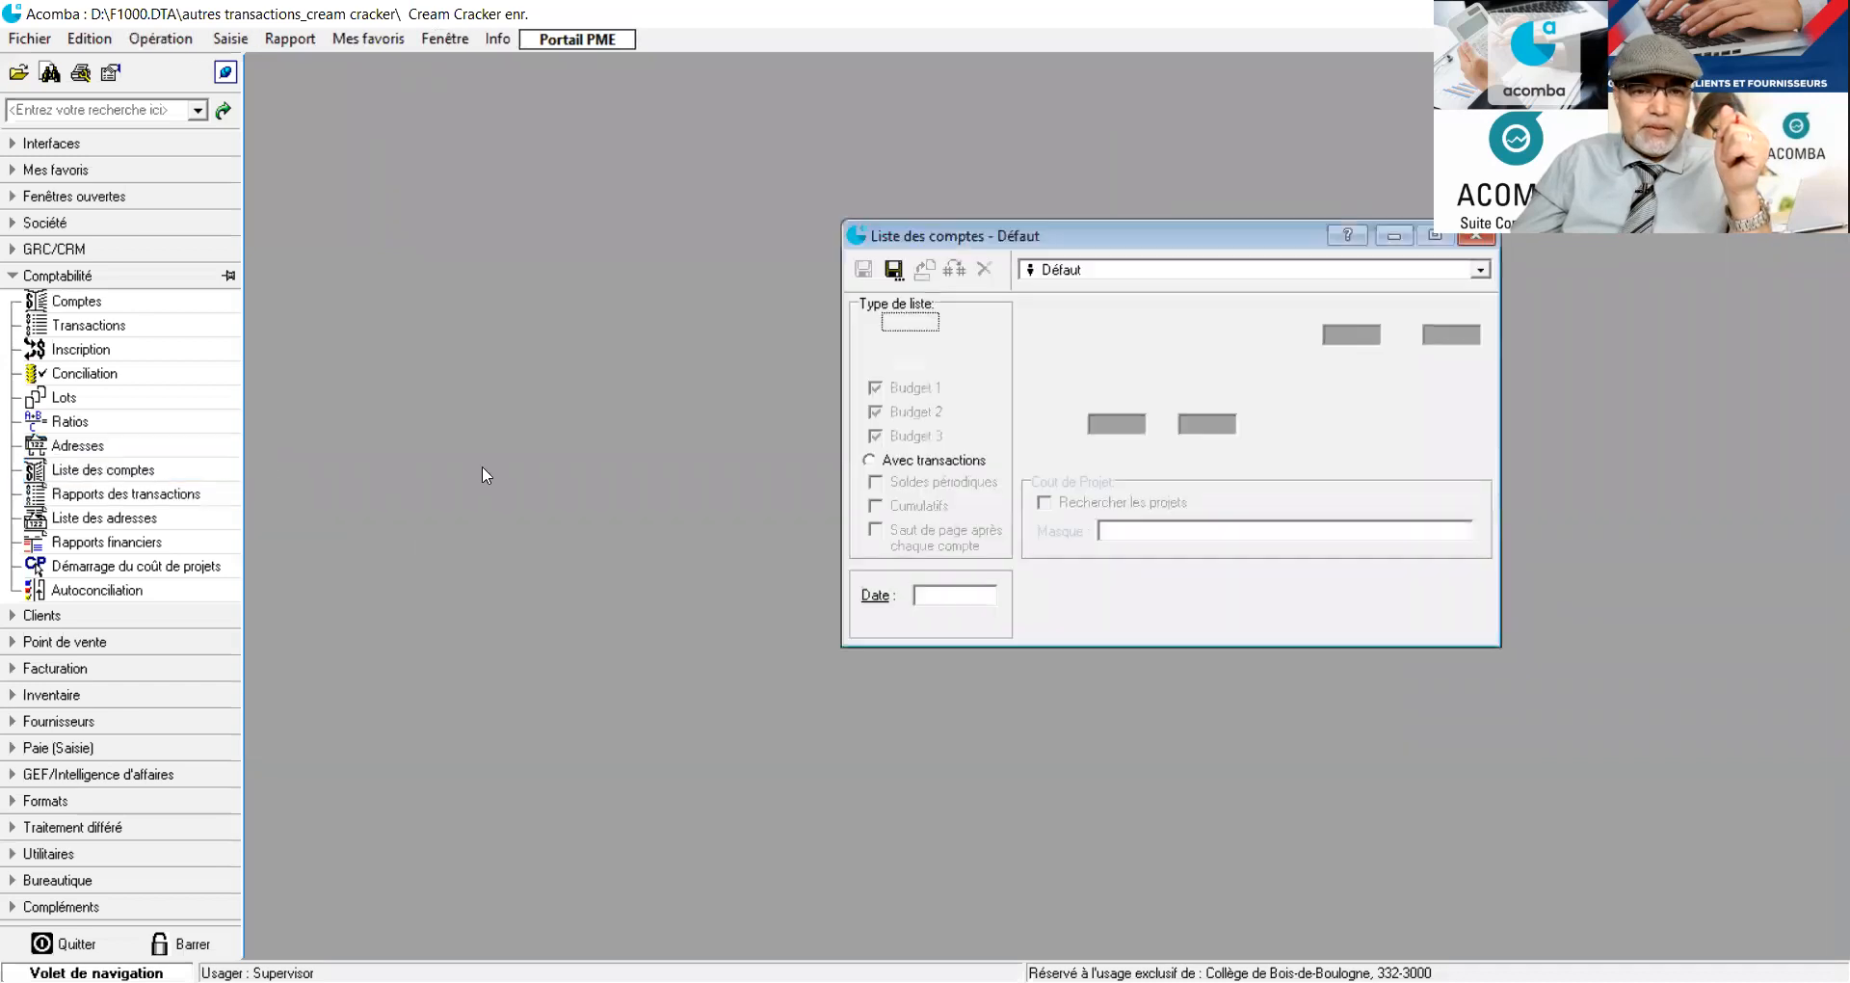
pyautogui.moveTo(1222, 235); pyautogui.dragTo(869, 187)
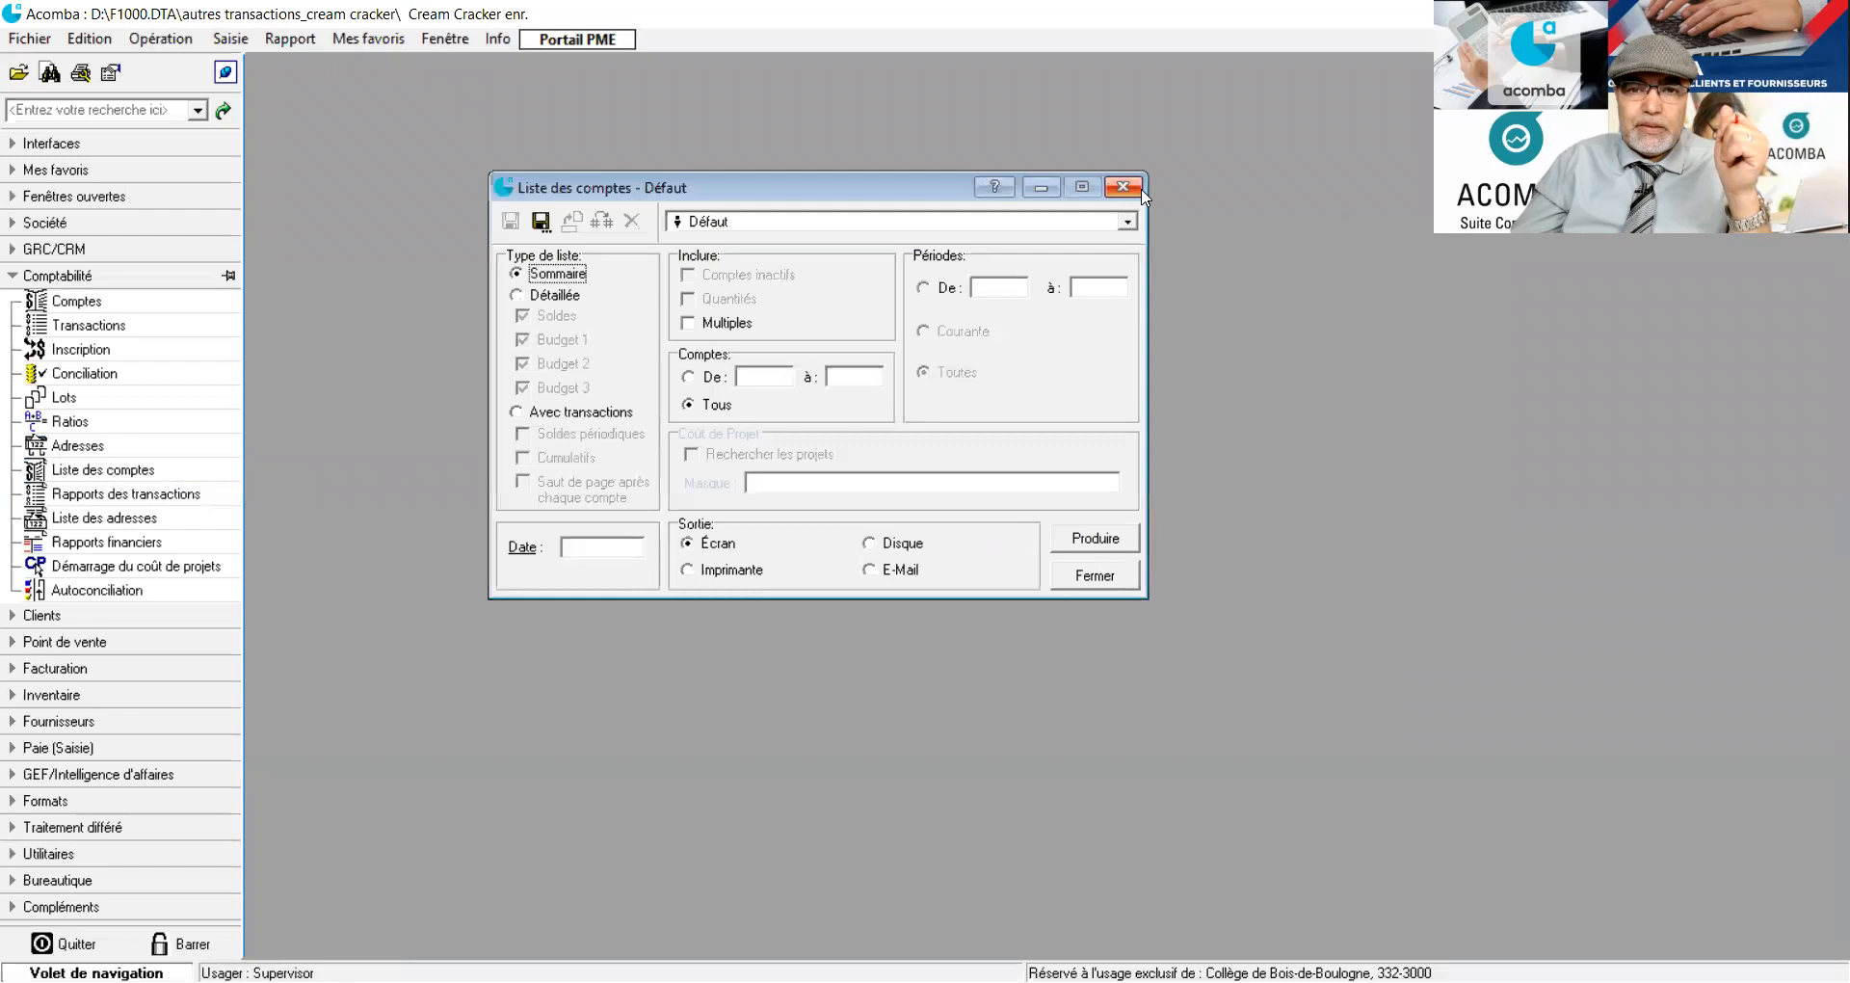
pyautogui.click(1123, 188)
# Locate expense account 9001 Intérêts et frais bancaires in the accounts list and close the list.
pyautogui.click(77, 300)
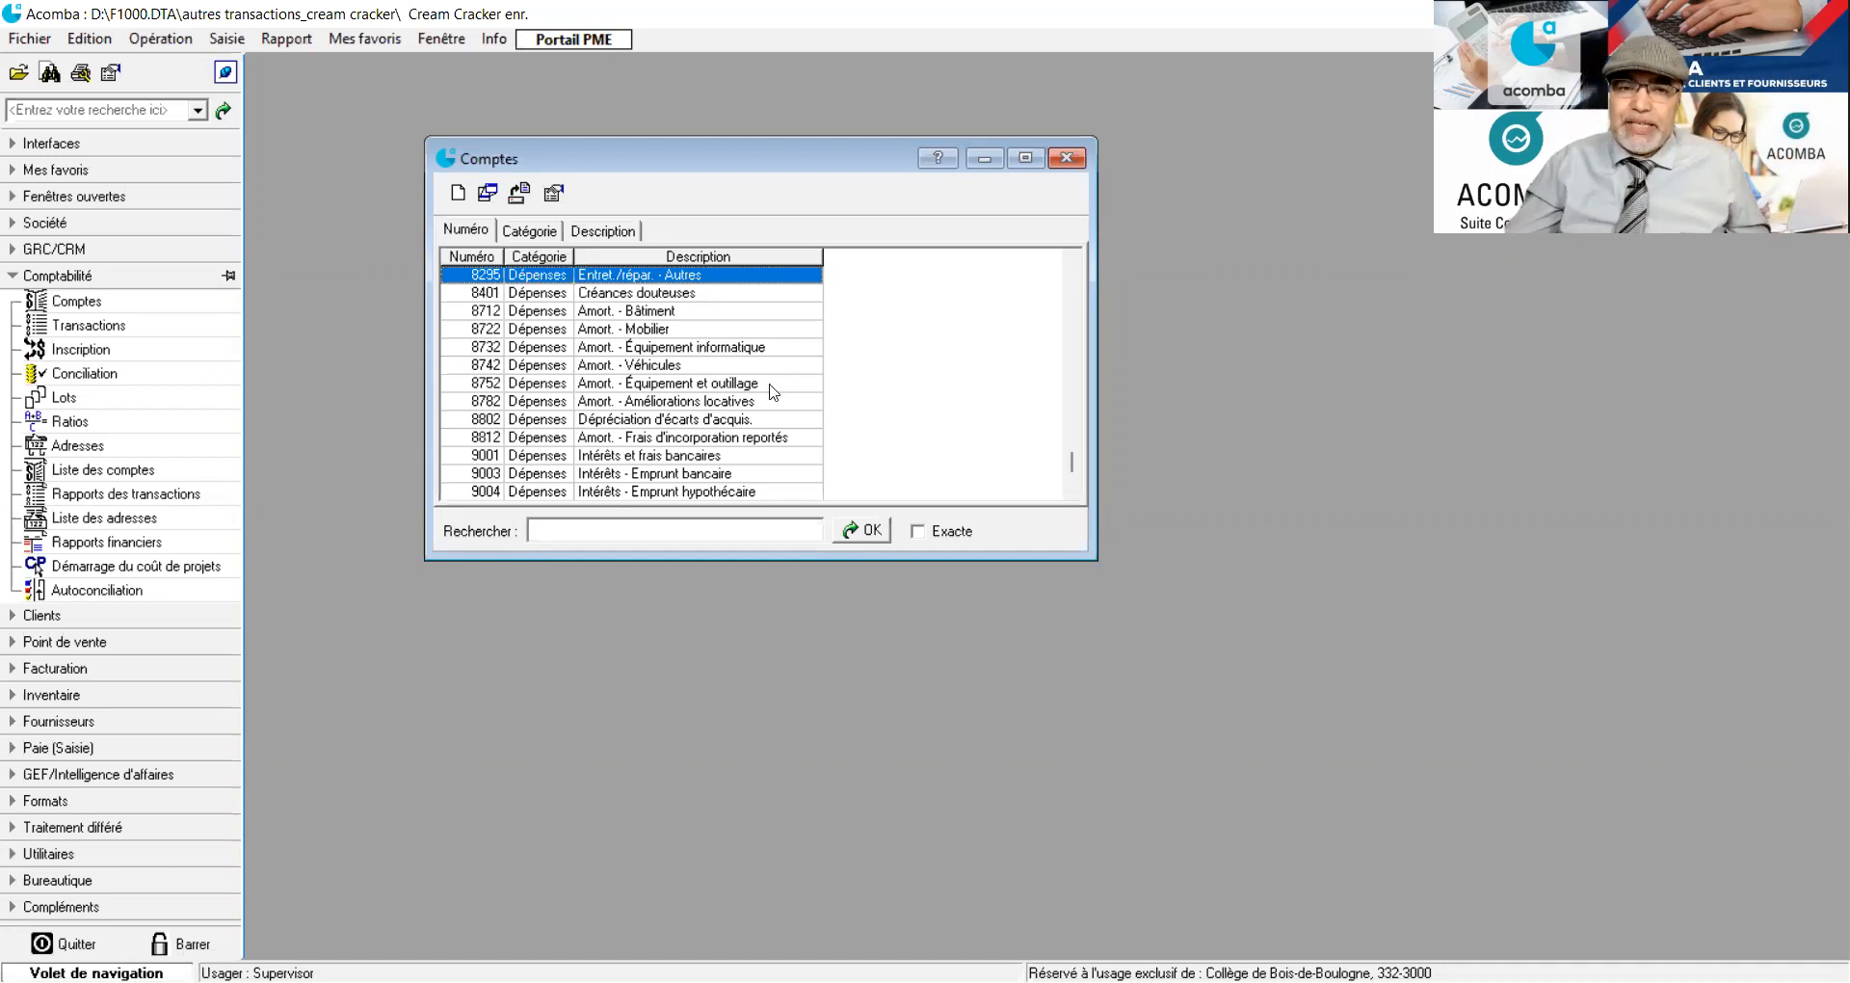
pyautogui.scroll(-2, 562, 387)
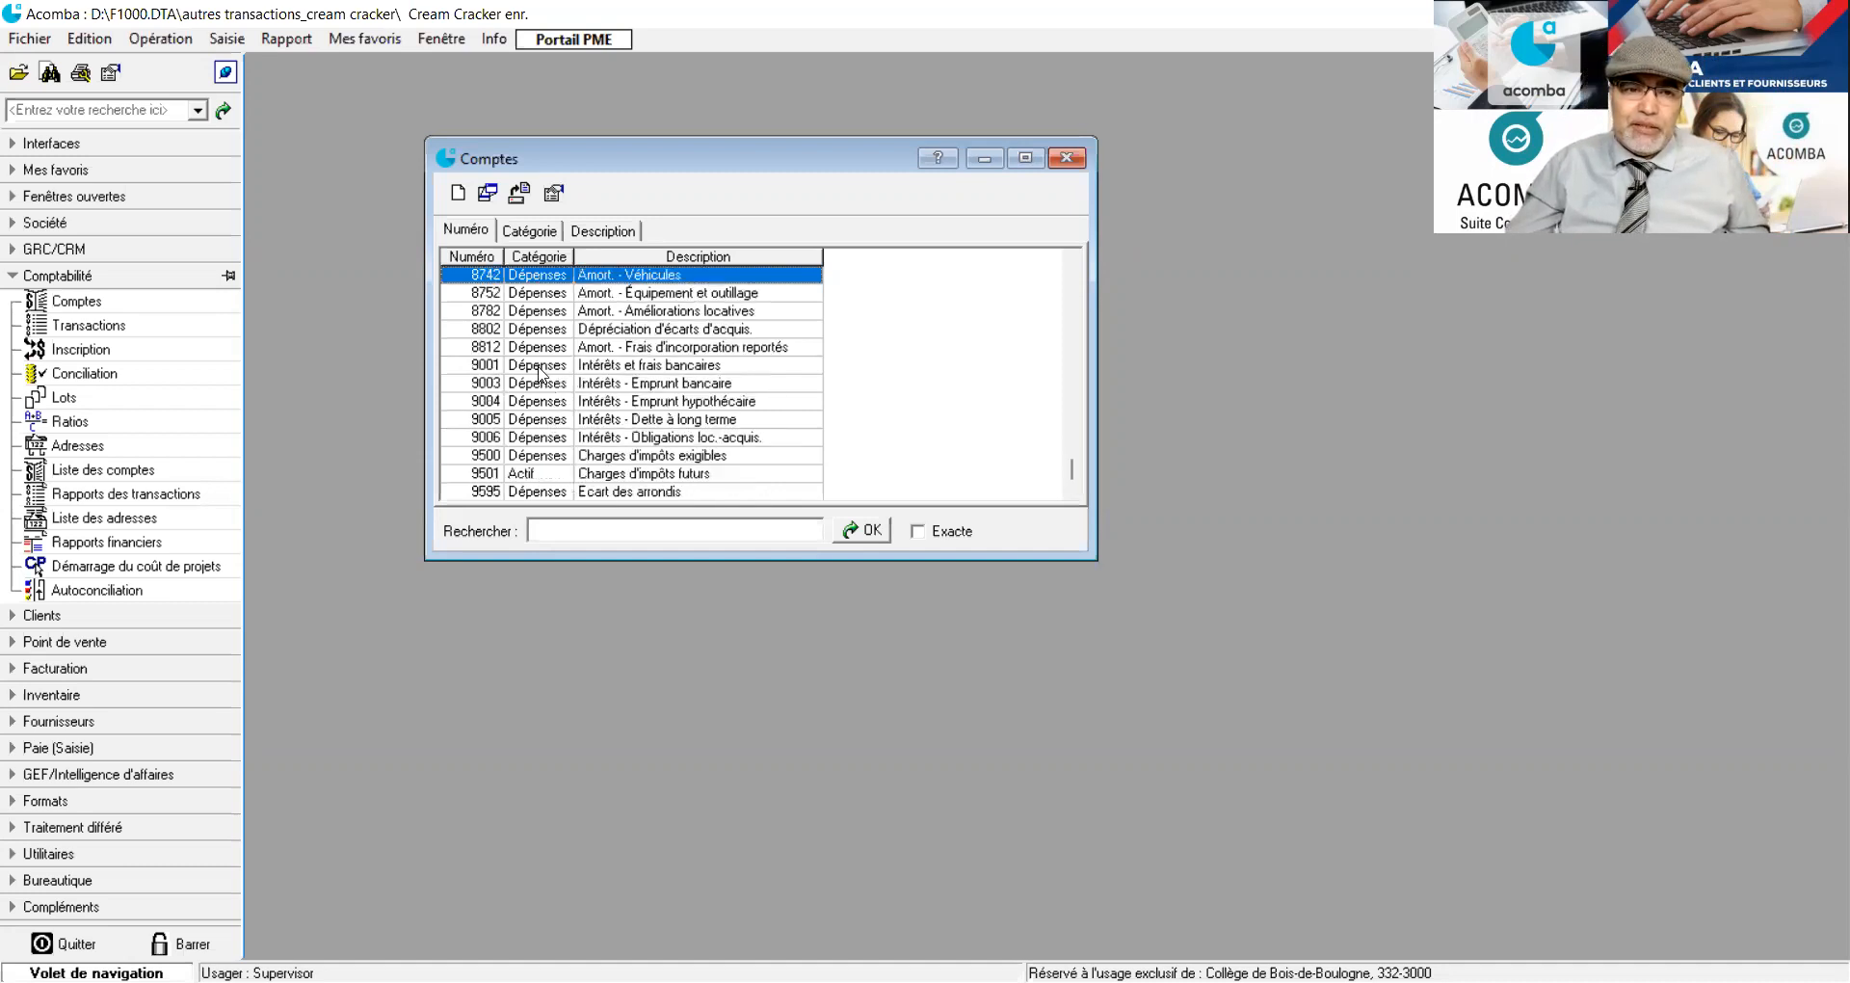
pyautogui.click(538, 367)
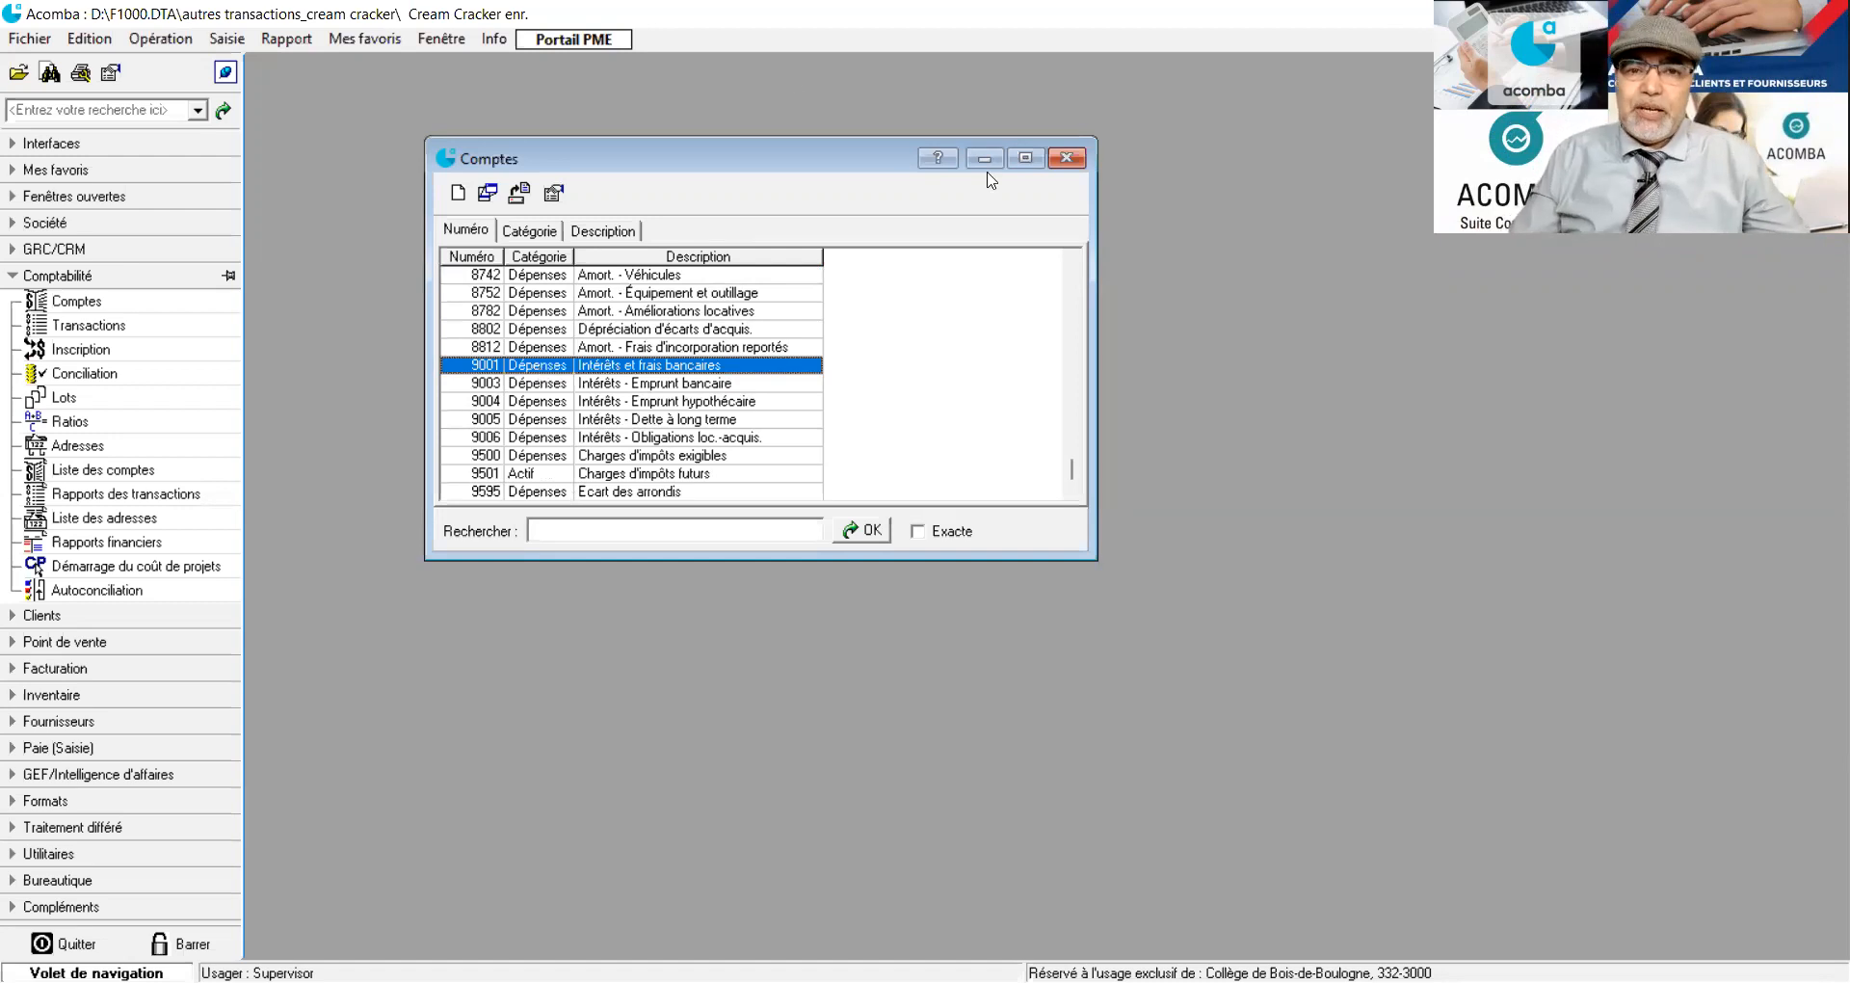
pyautogui.click(1069, 157)
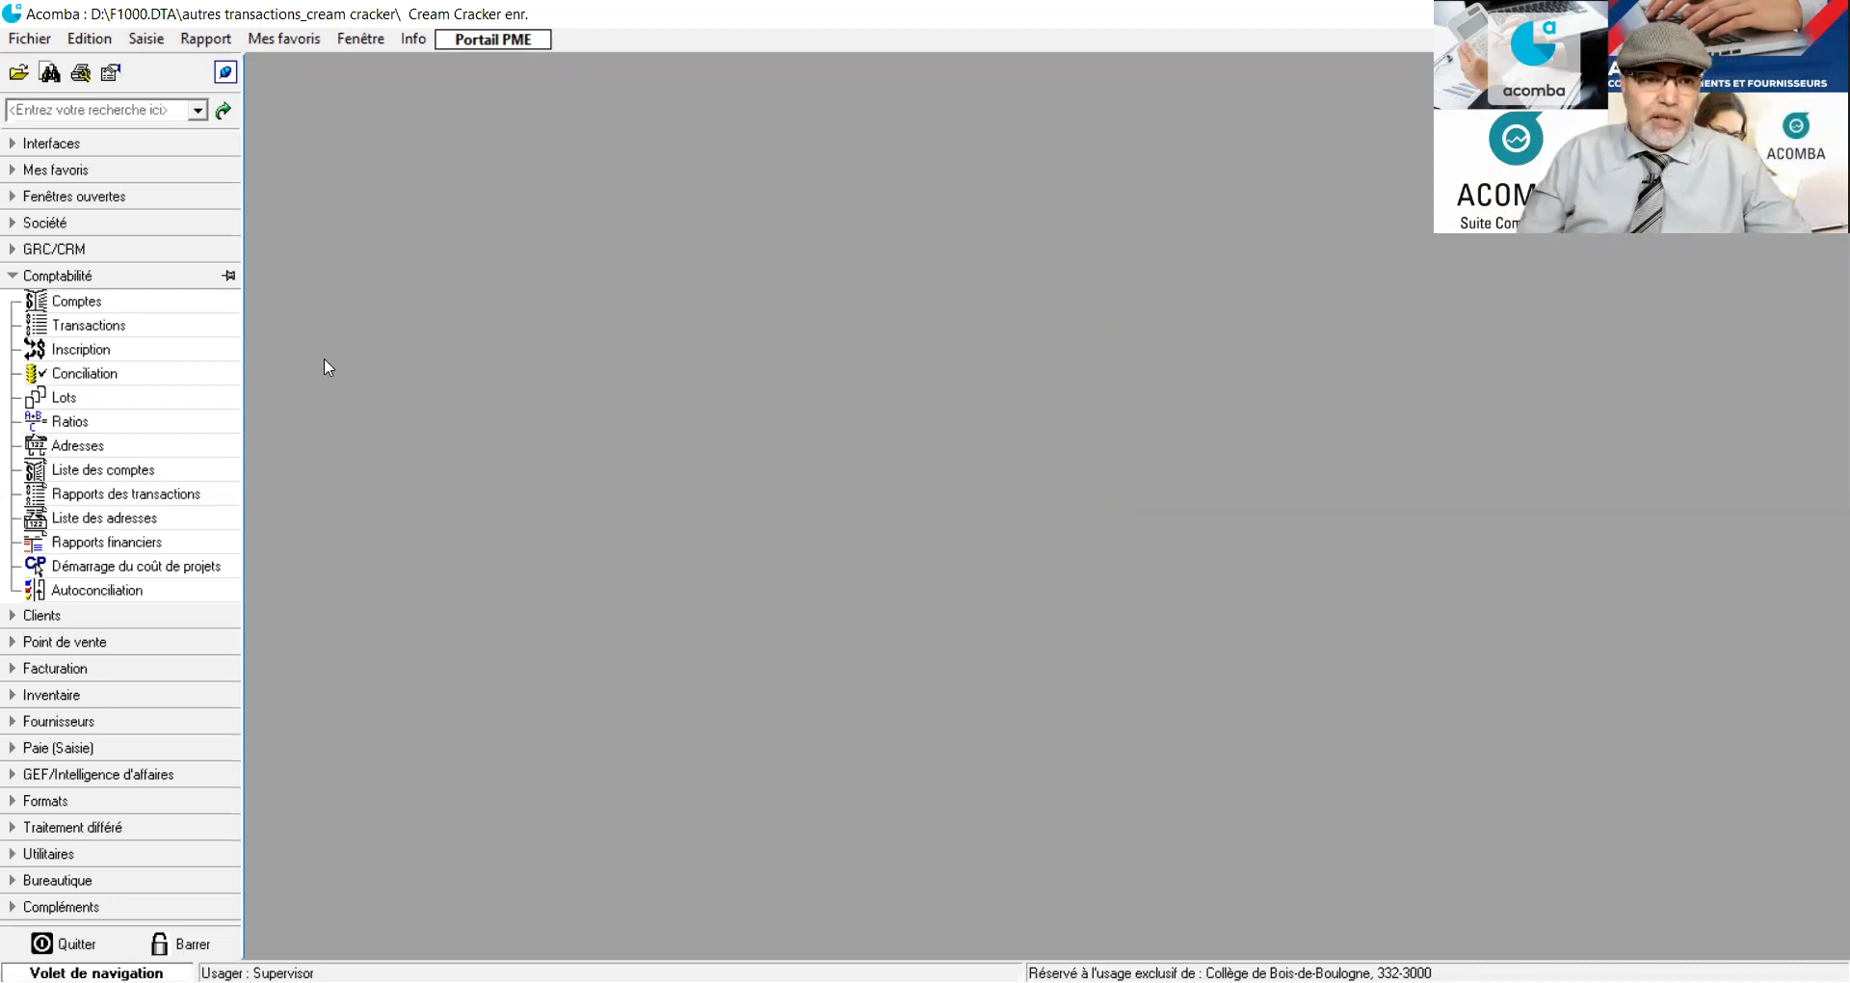
# Start a new deposit transaction in the accounting Inscription window for bank account 1001 Caisses Dejardins_CAD.
pyautogui.click(60, 352)
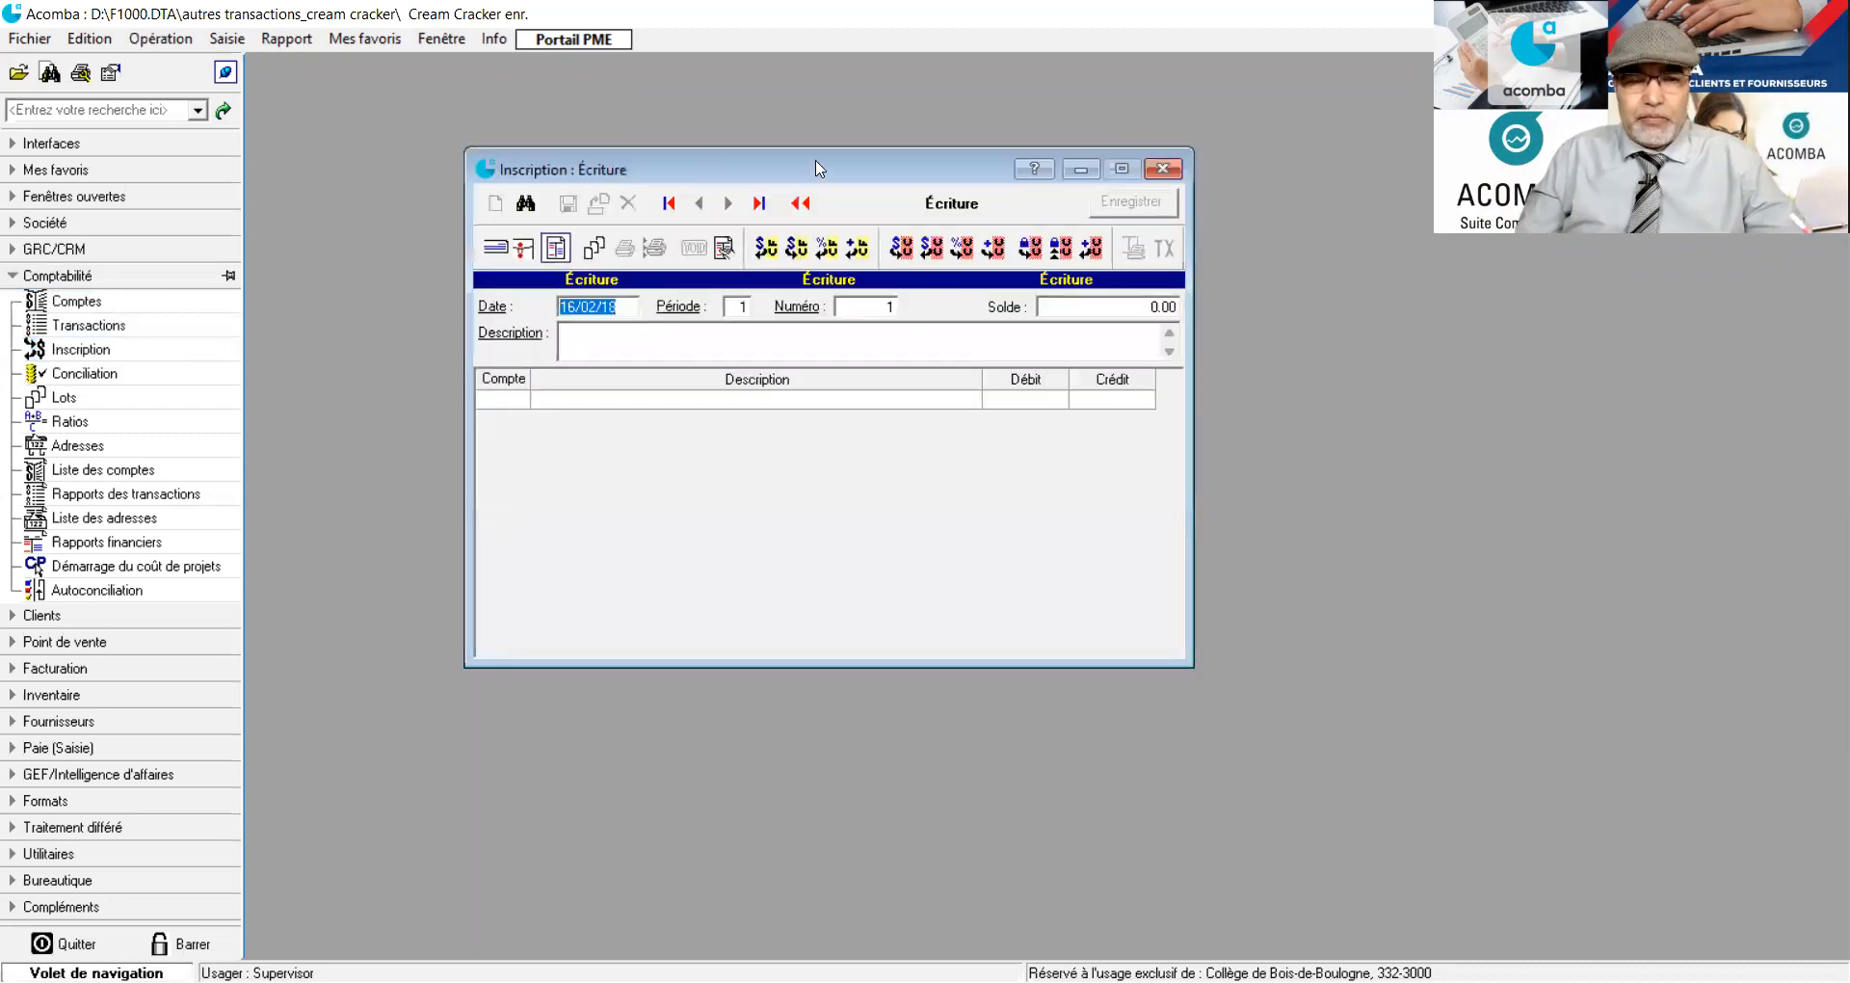
pyautogui.moveTo(817, 169); pyautogui.dragTo(816, 129)
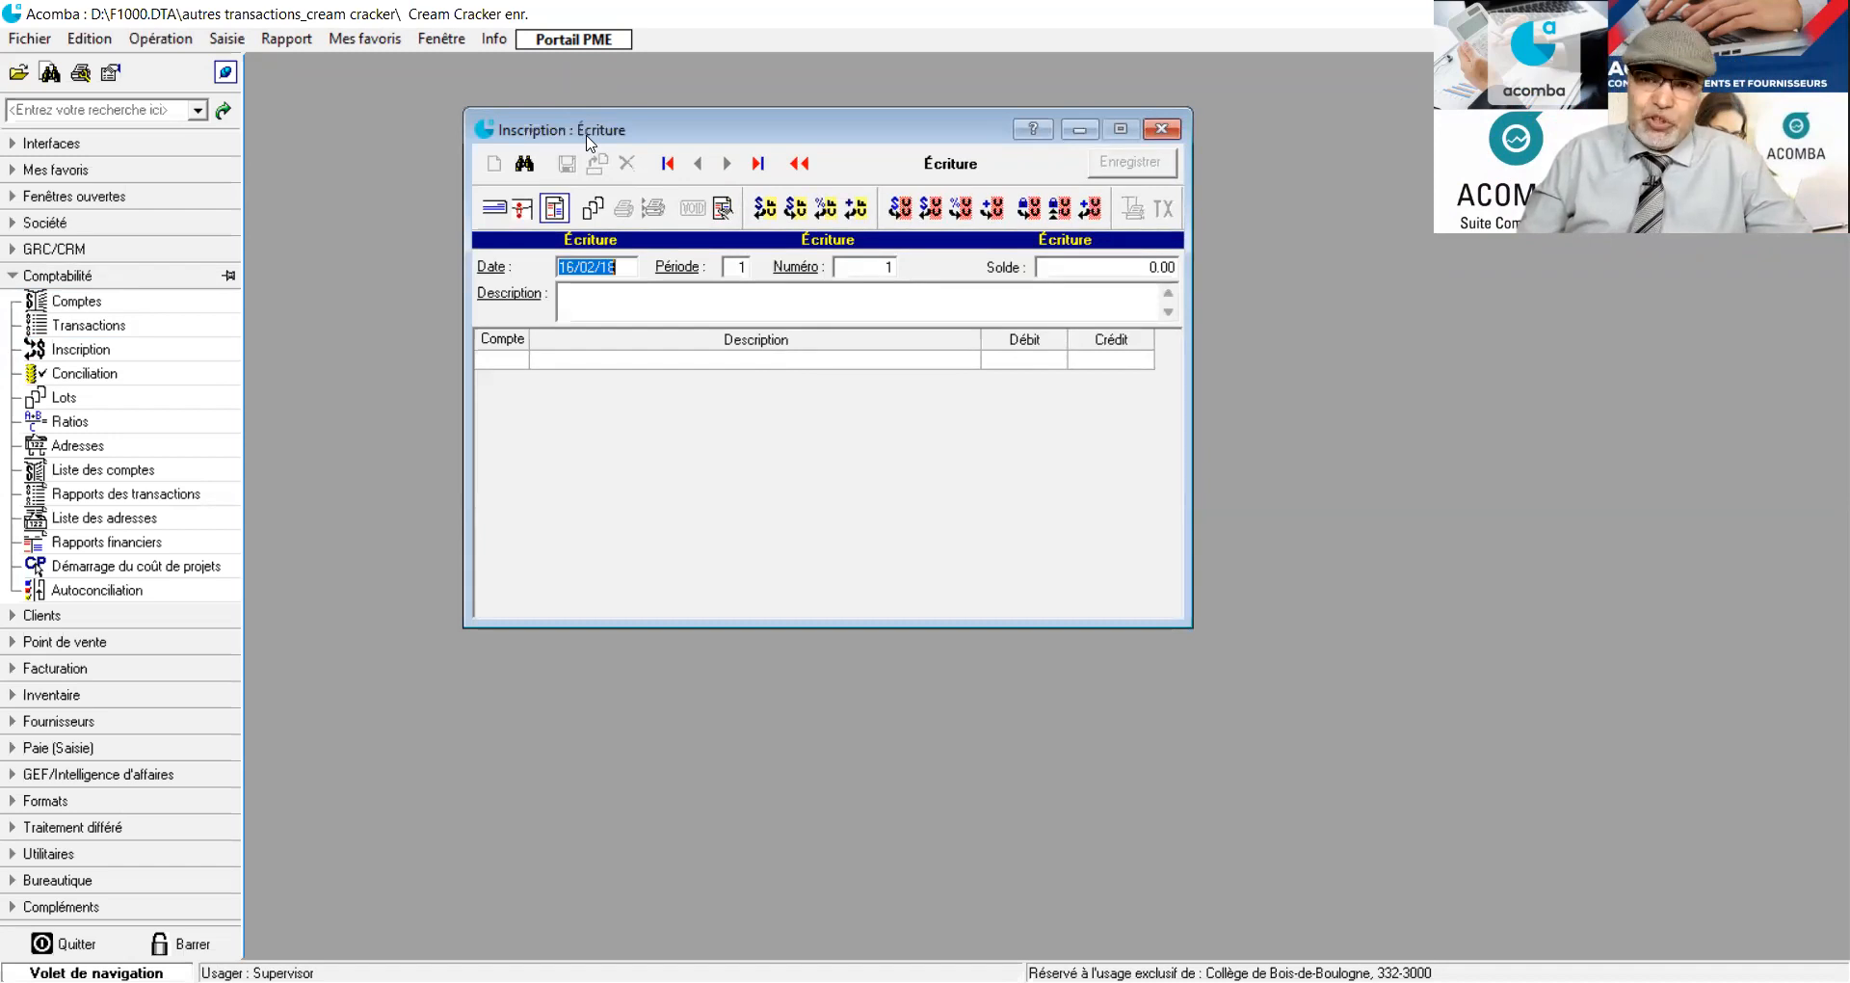
pyautogui.click(523, 208)
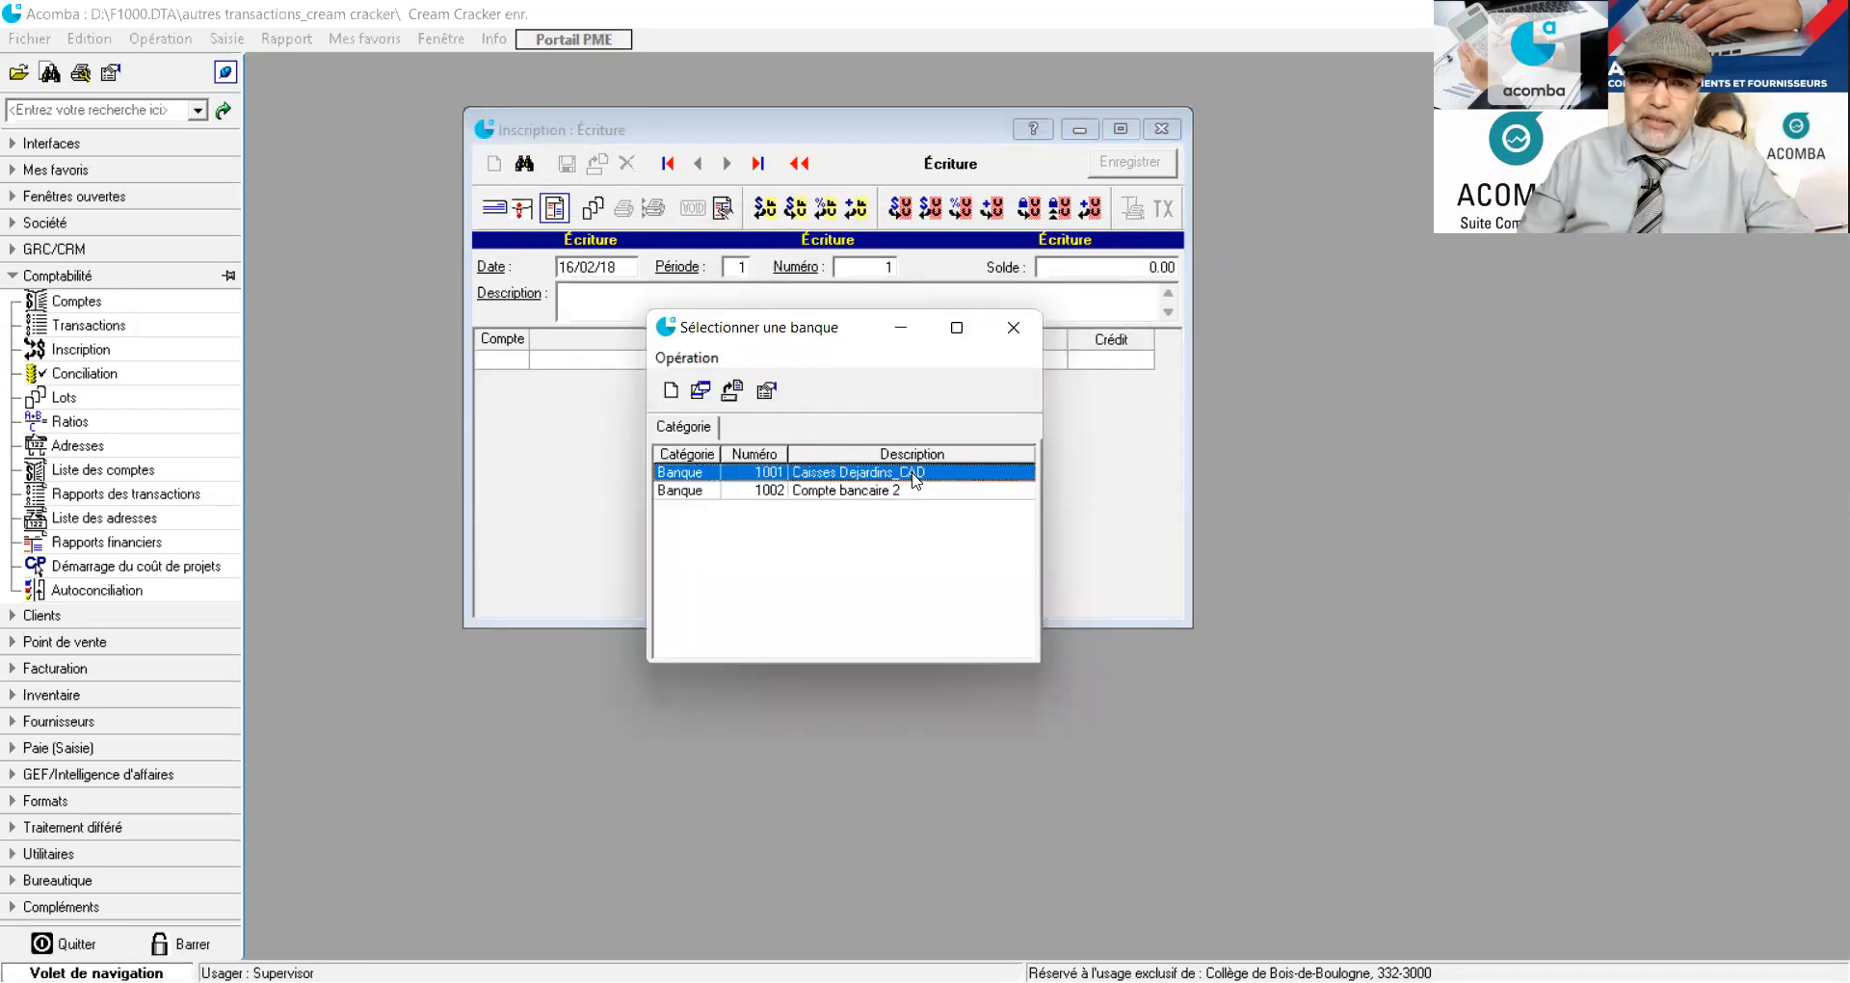
pyautogui.doubleClick(913, 472)
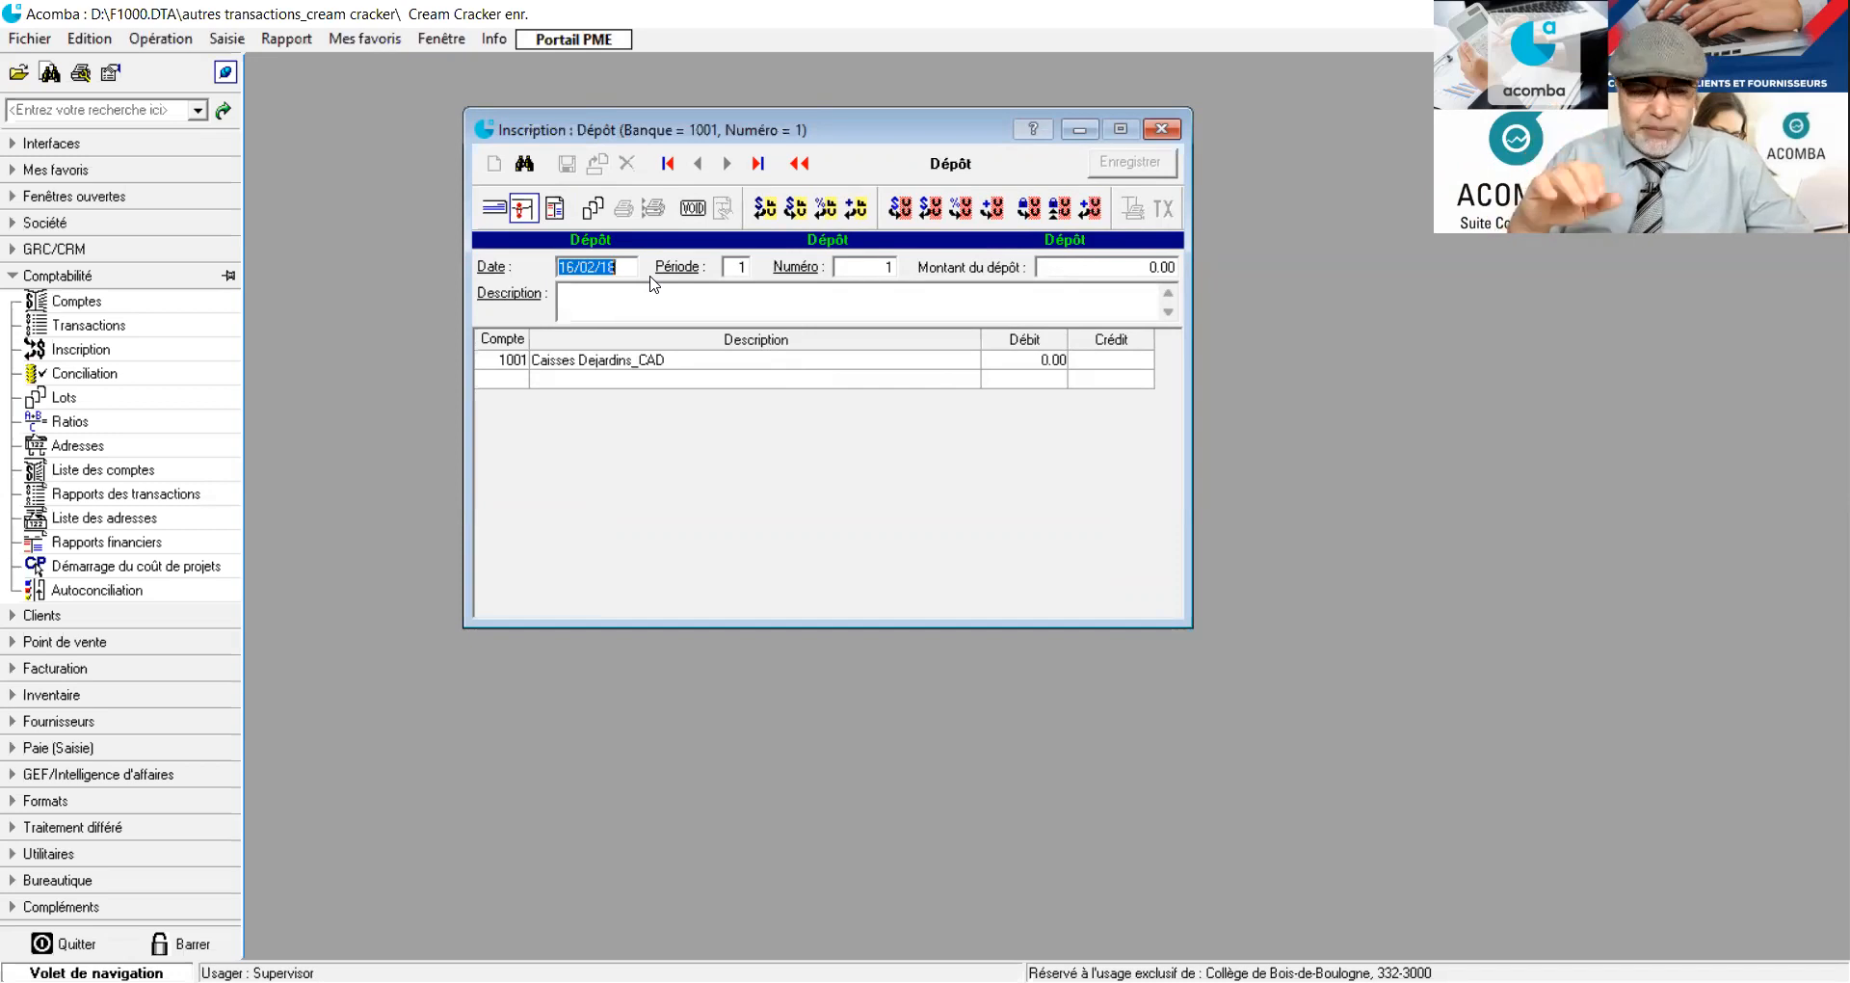
# Date the deposit 01/02/18, check the available periods without changing the selection, and set the deposit number to 225.
pyautogui.write('01/02/')
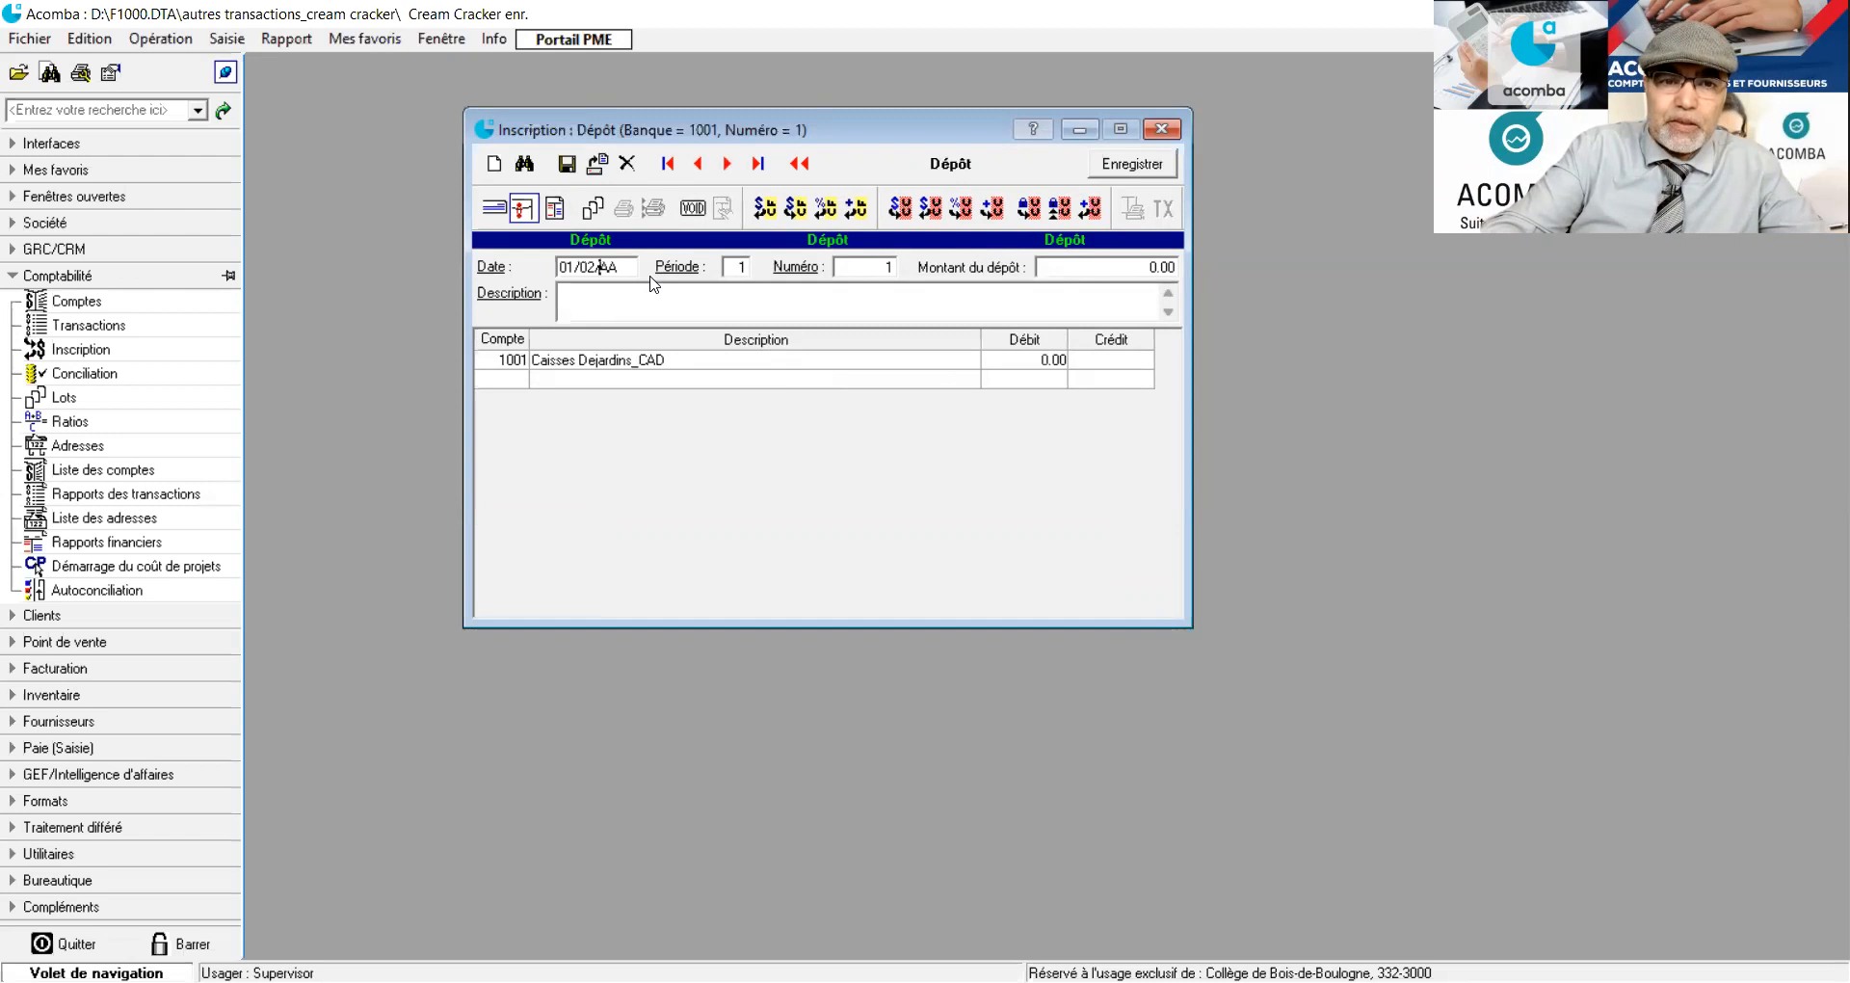
pyautogui.write('18')
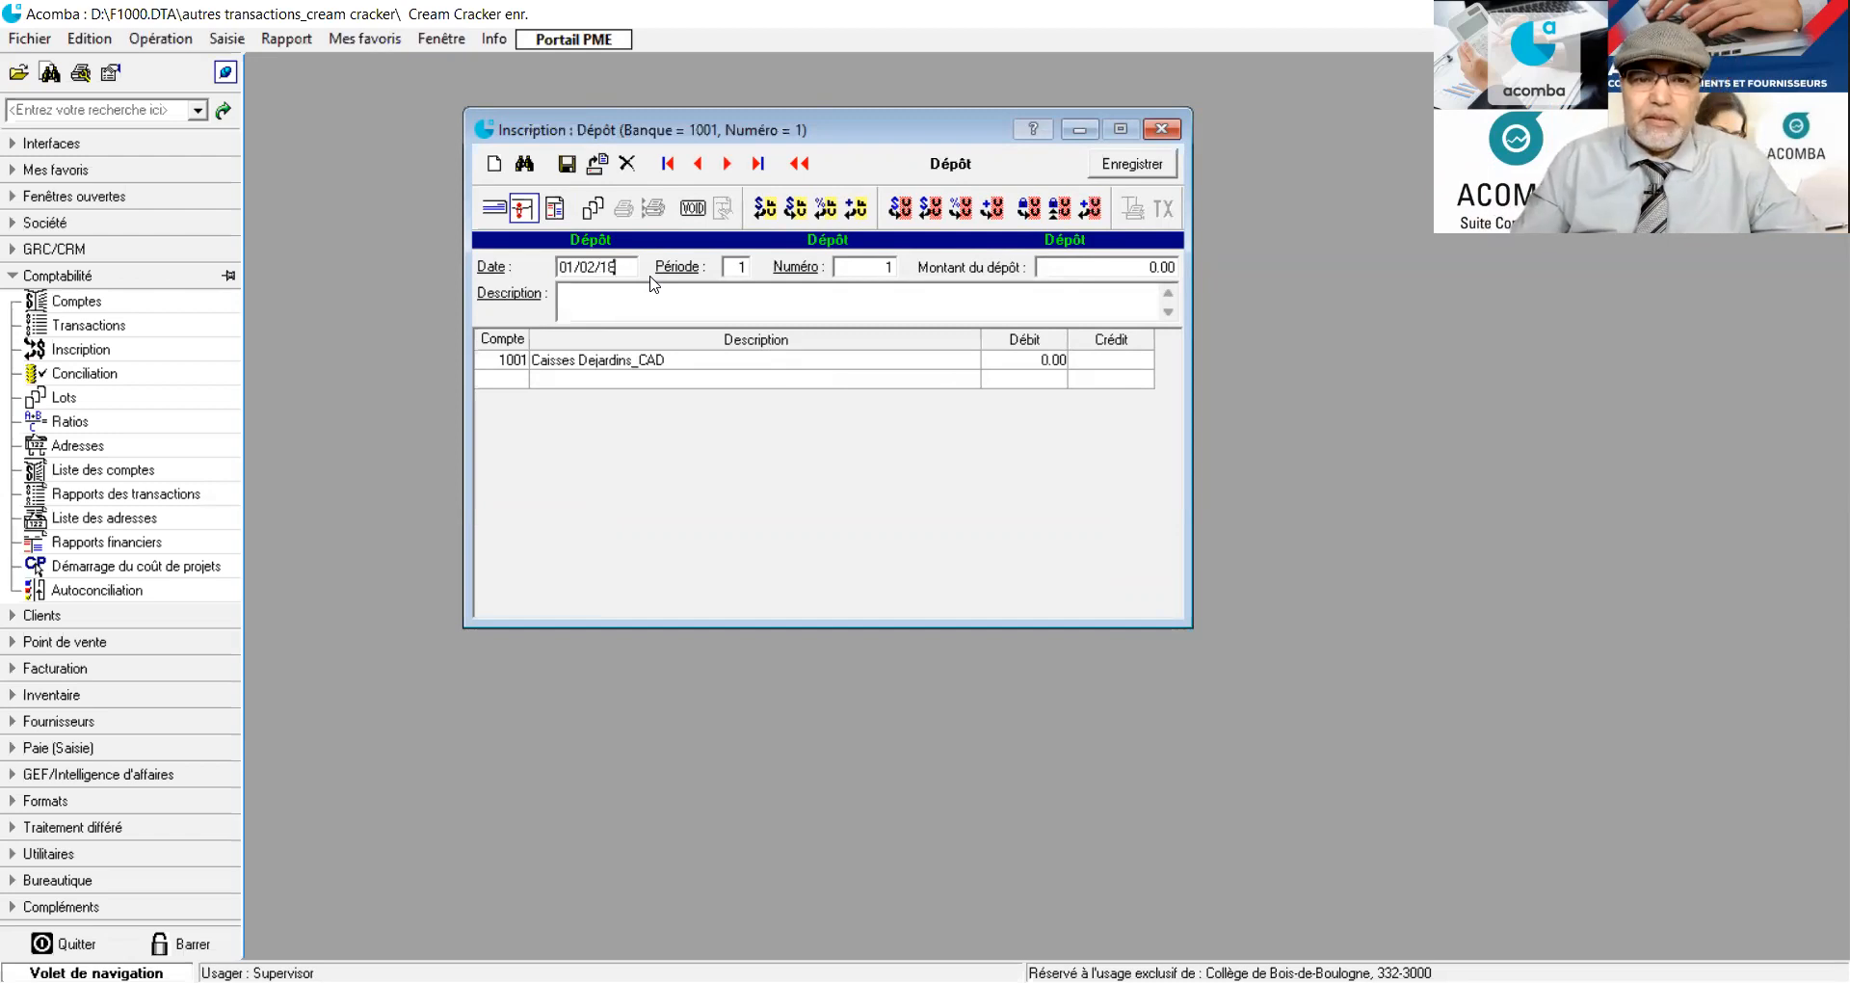
pyautogui.doubleClick(731, 270)
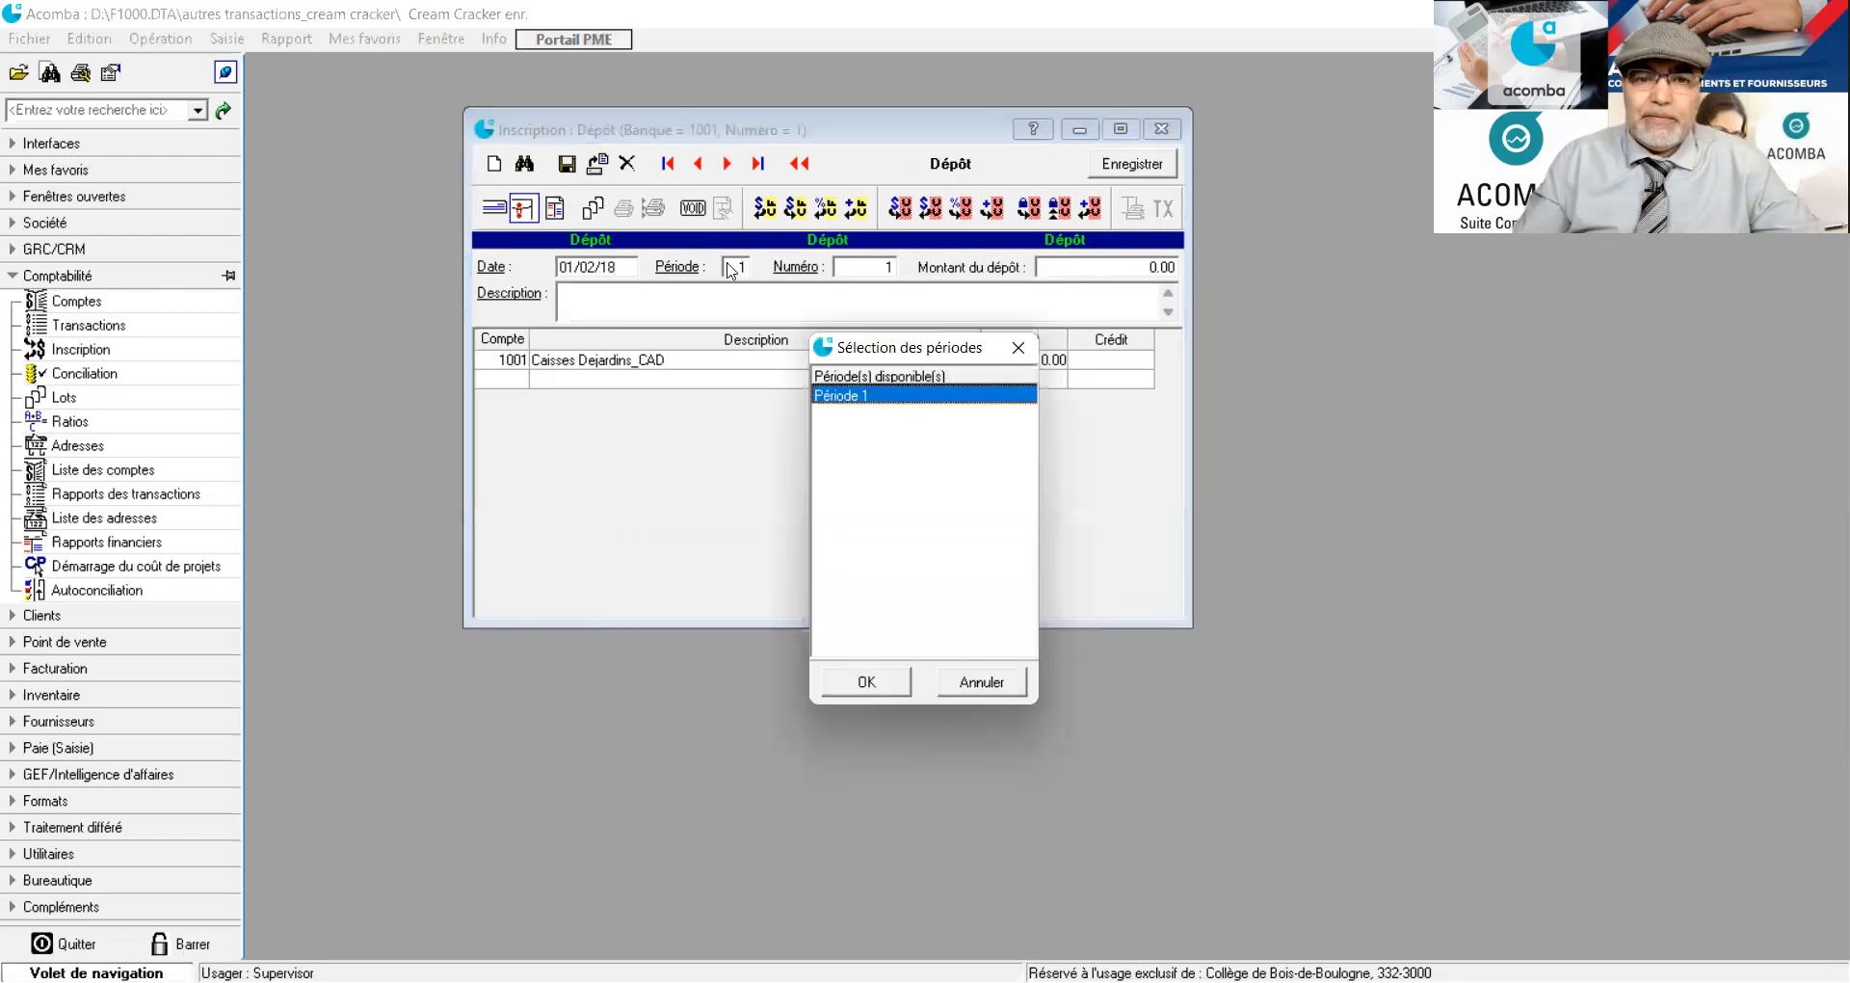
pyautogui.click(981, 681)
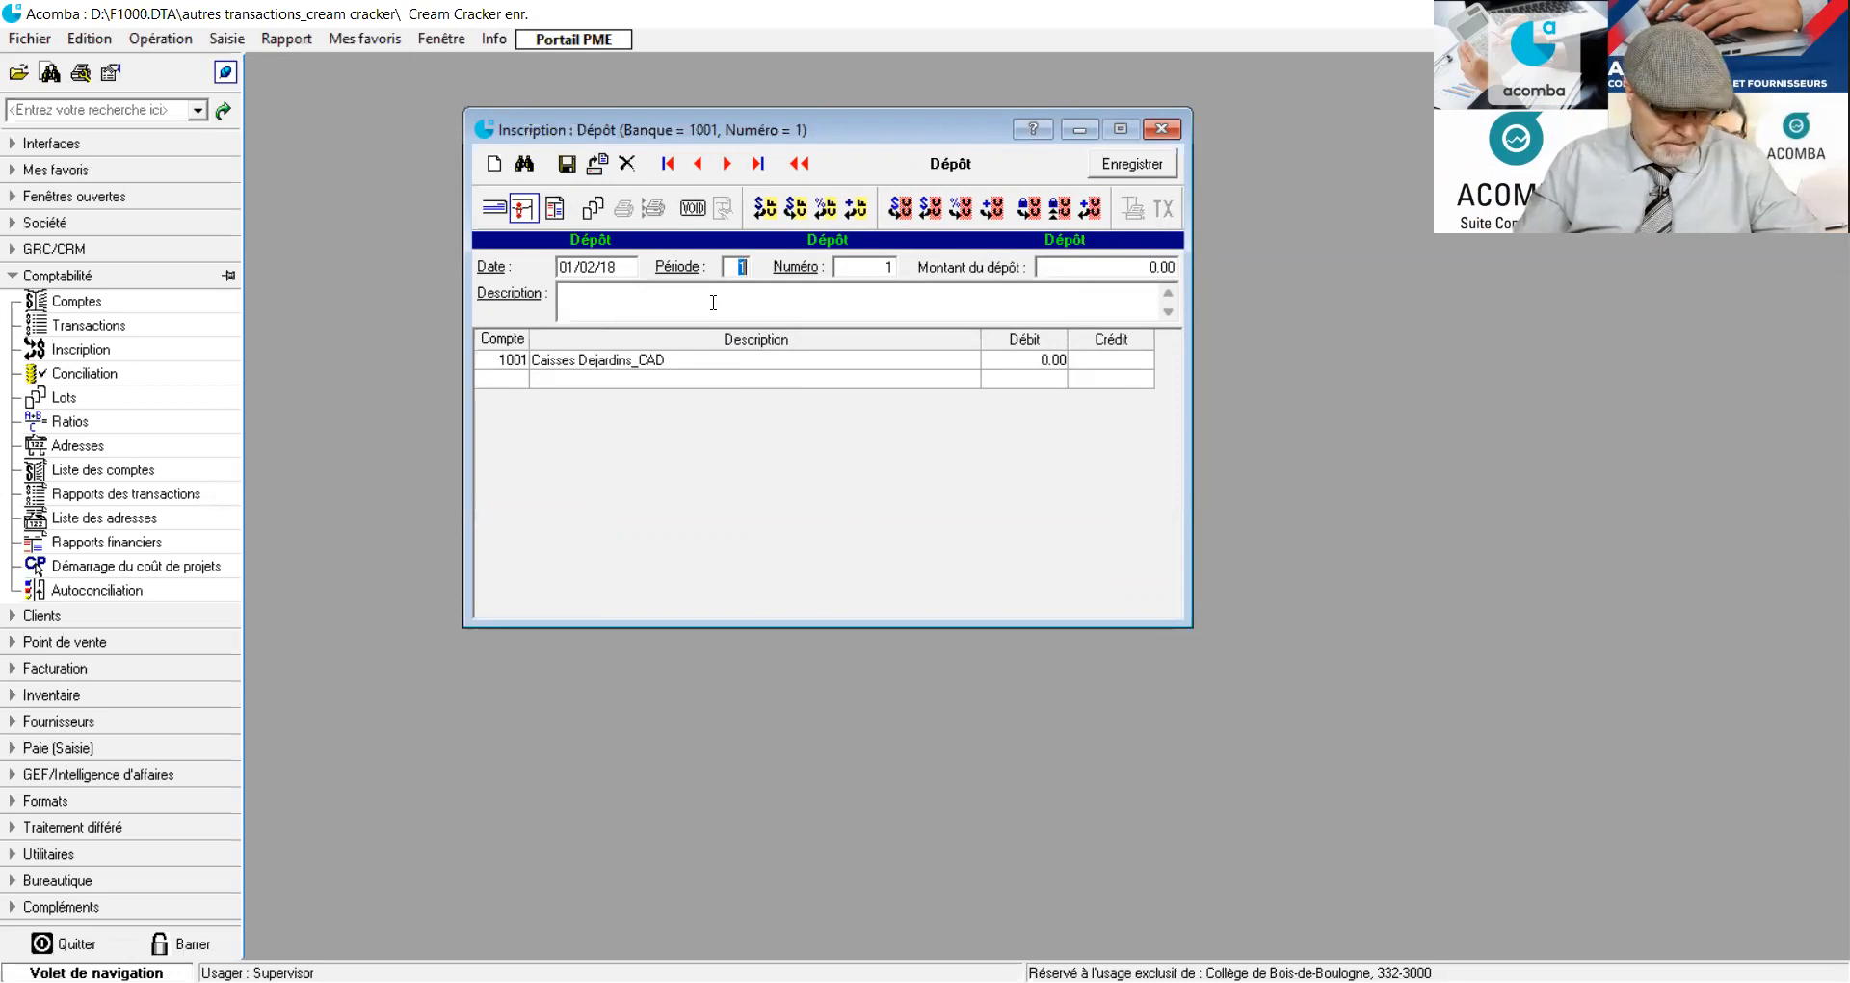
pyautogui.click(603, 300)
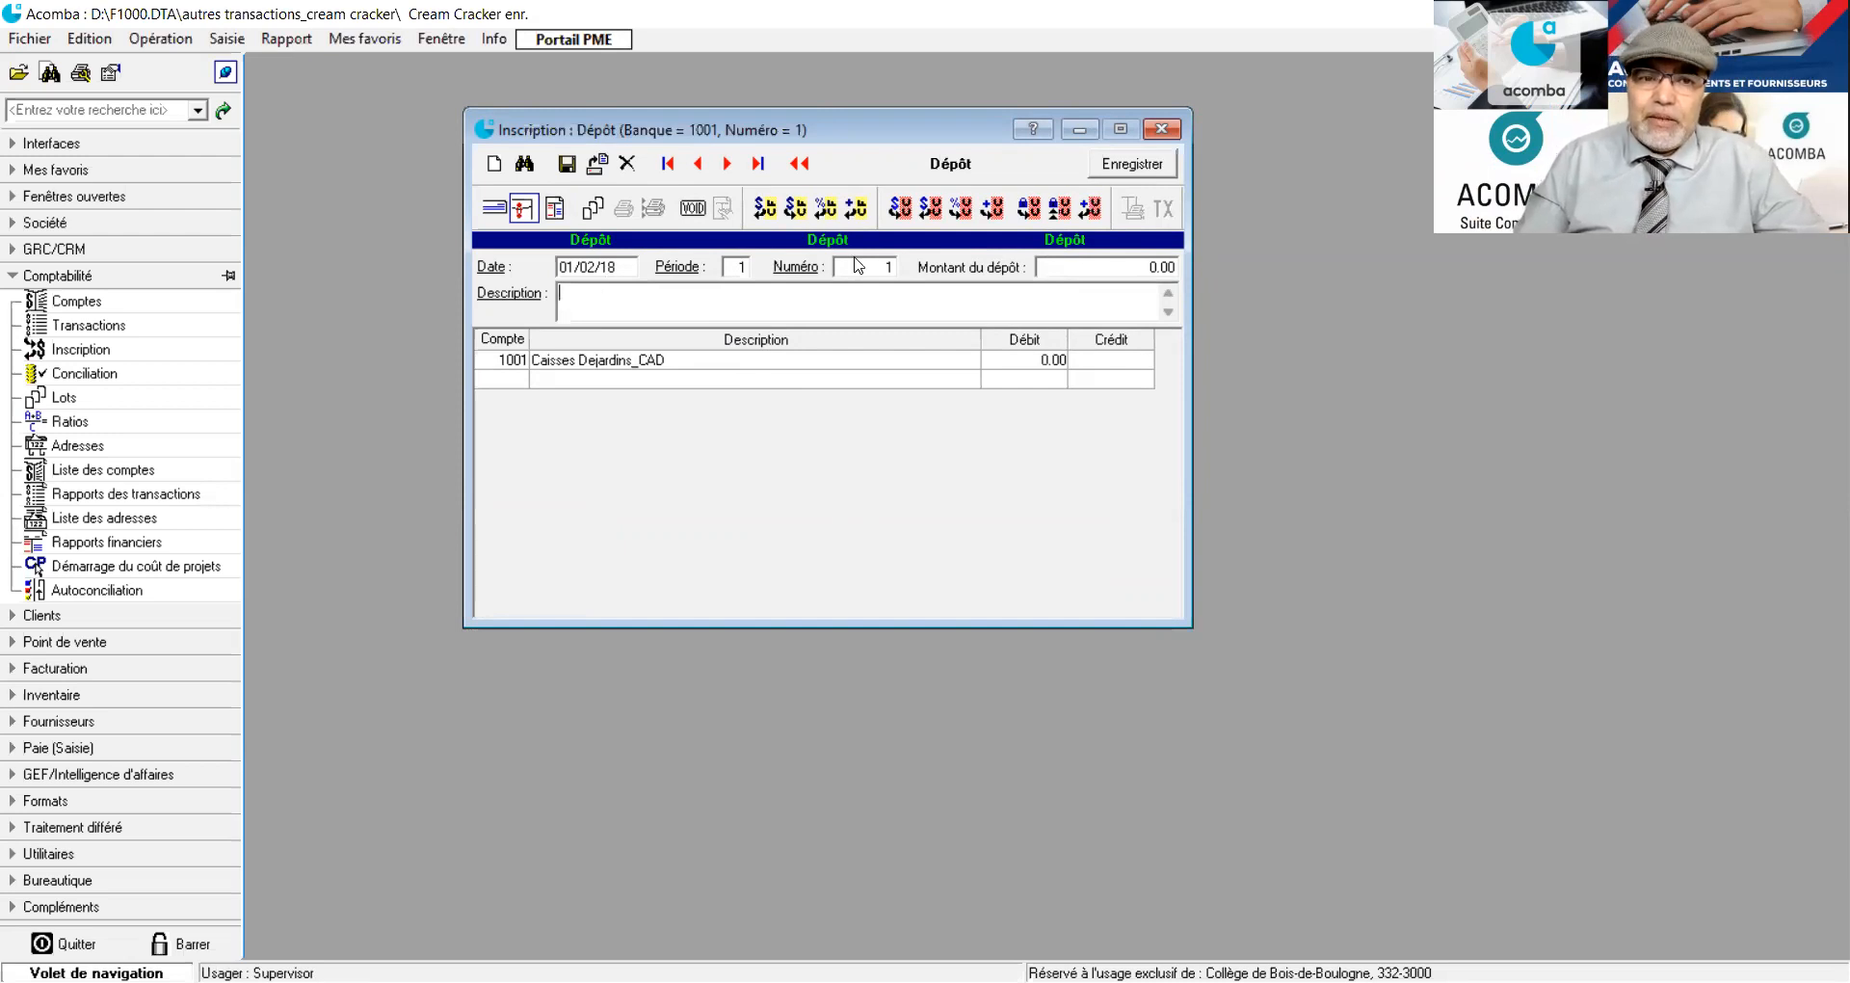
pyautogui.click(887, 267)
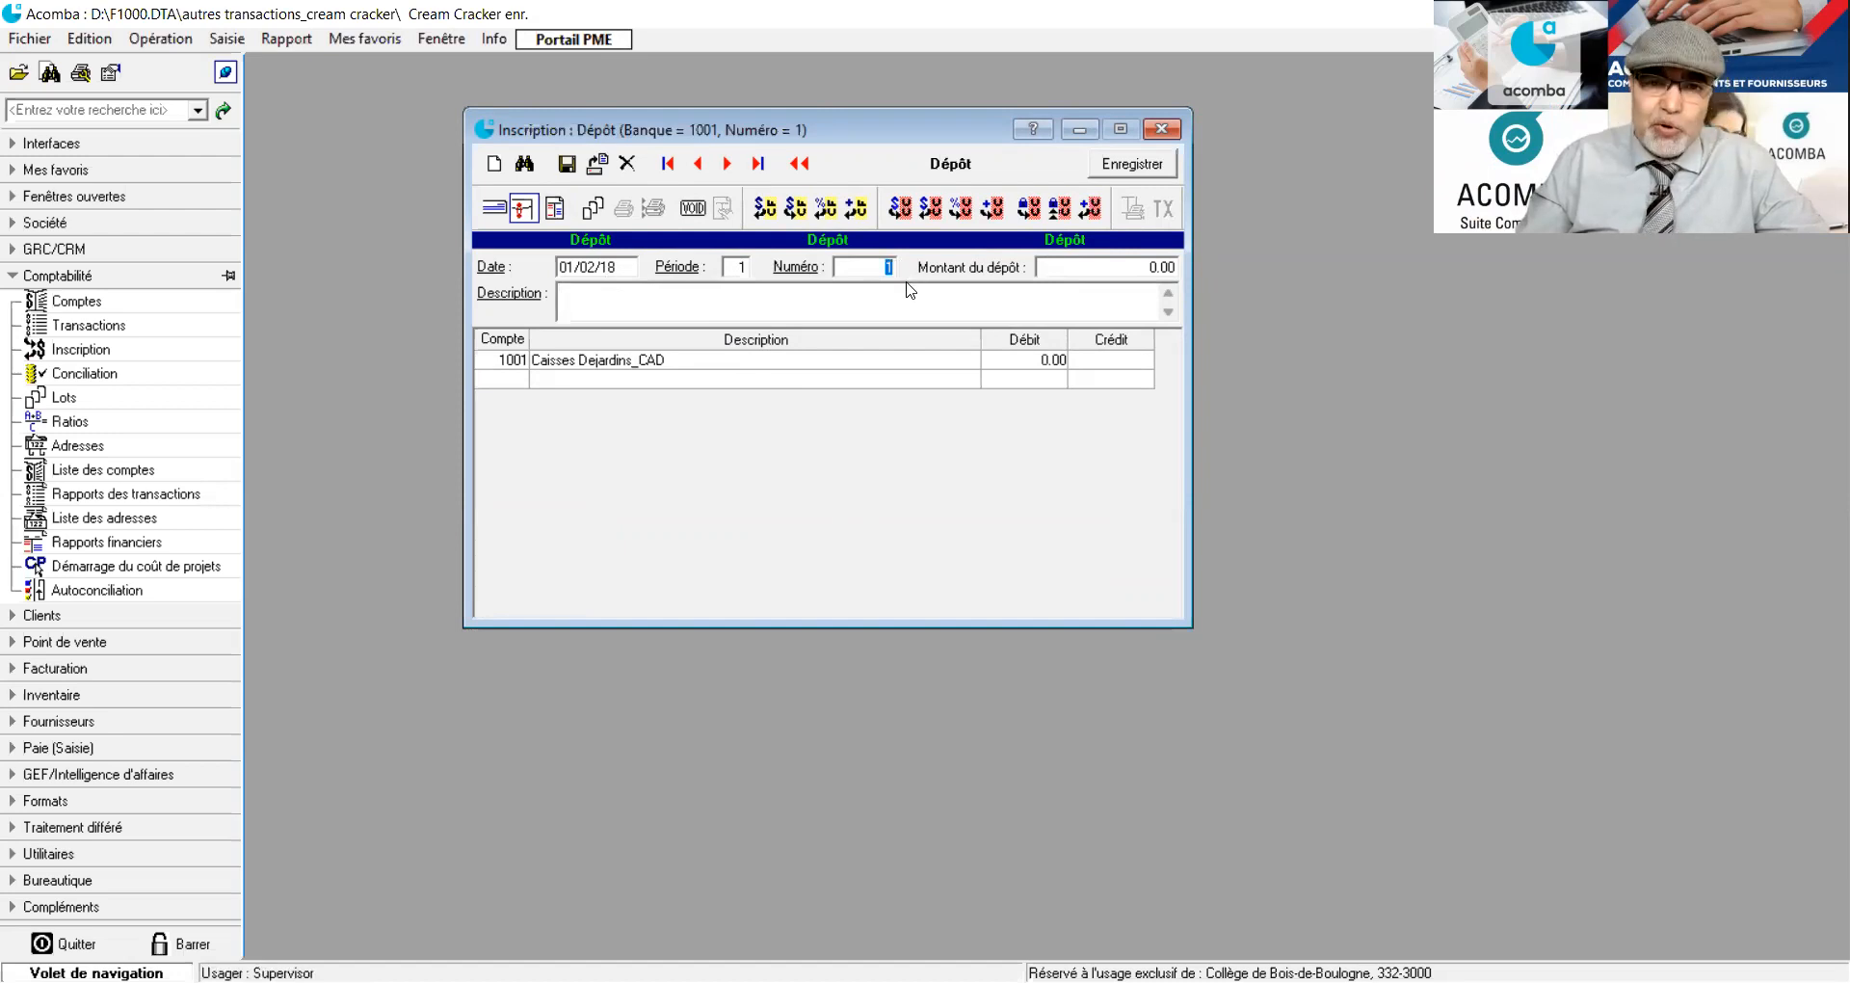
pyautogui.write('225')
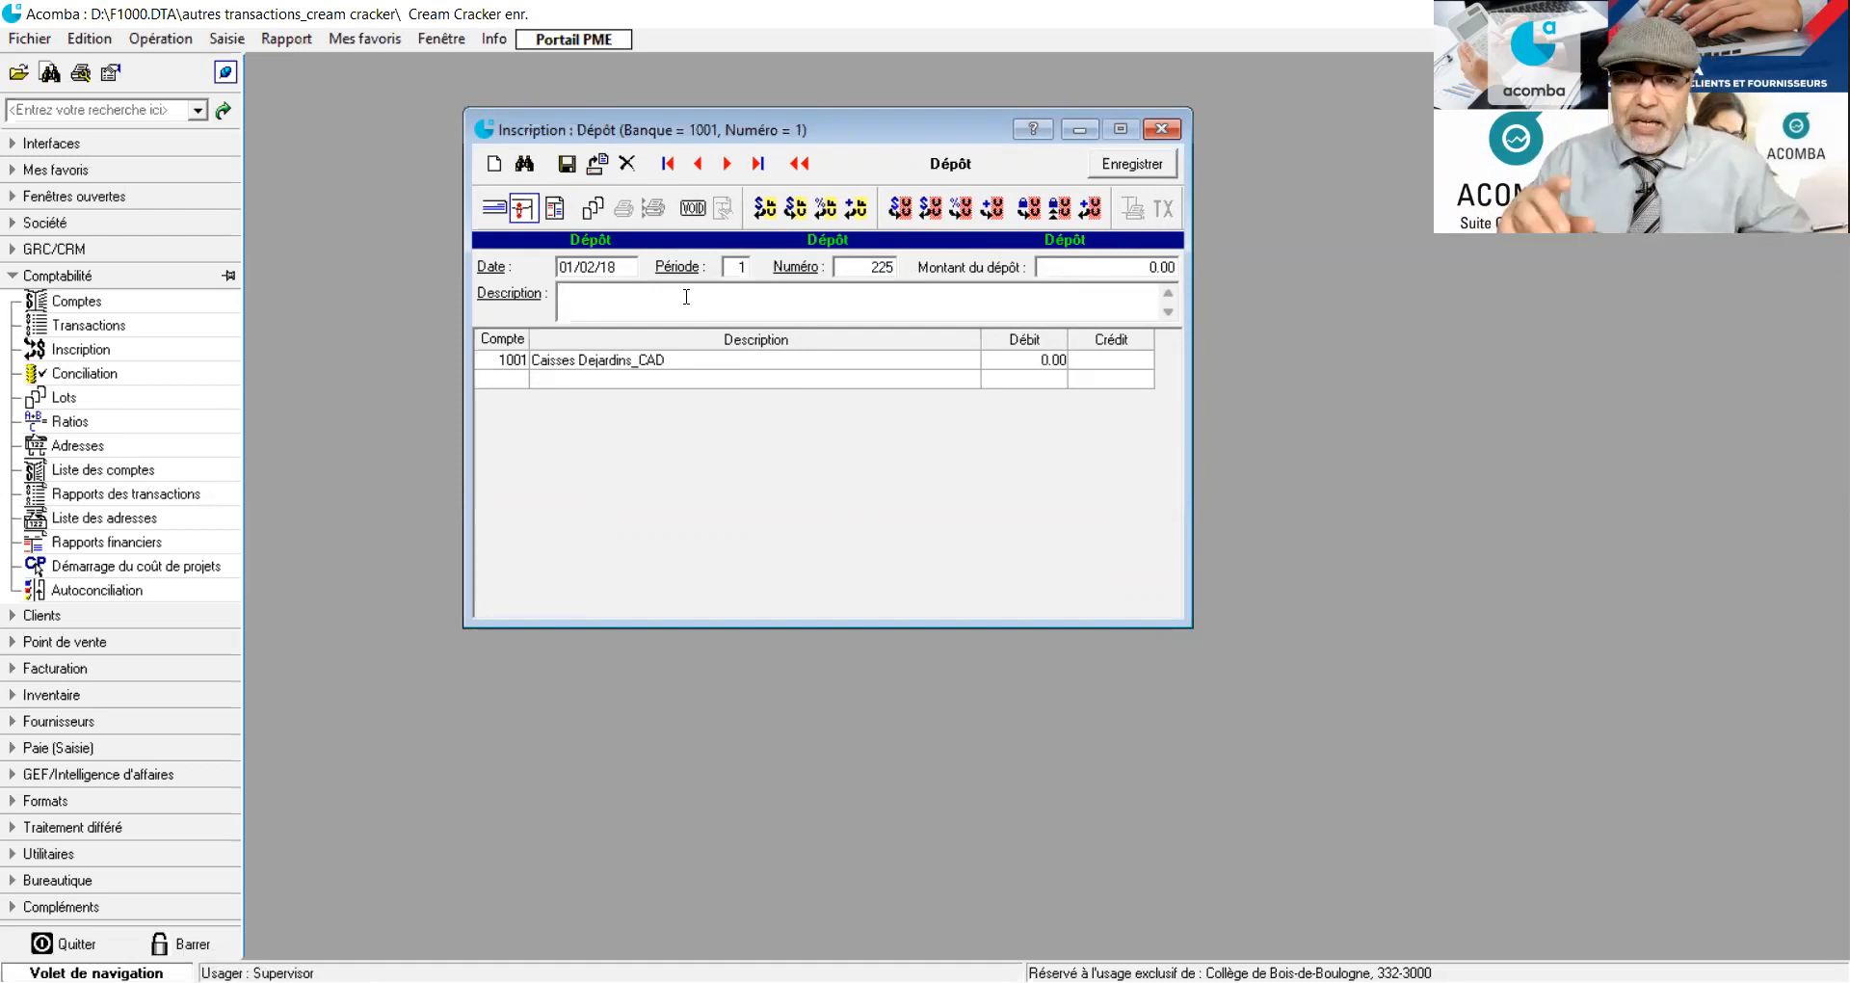
# Enter the deposit description "Apport effectué par l'actionnaire par ch`que personnel#225 (actions ordinaires)".
pyautogui.write('Apport effectué pa')
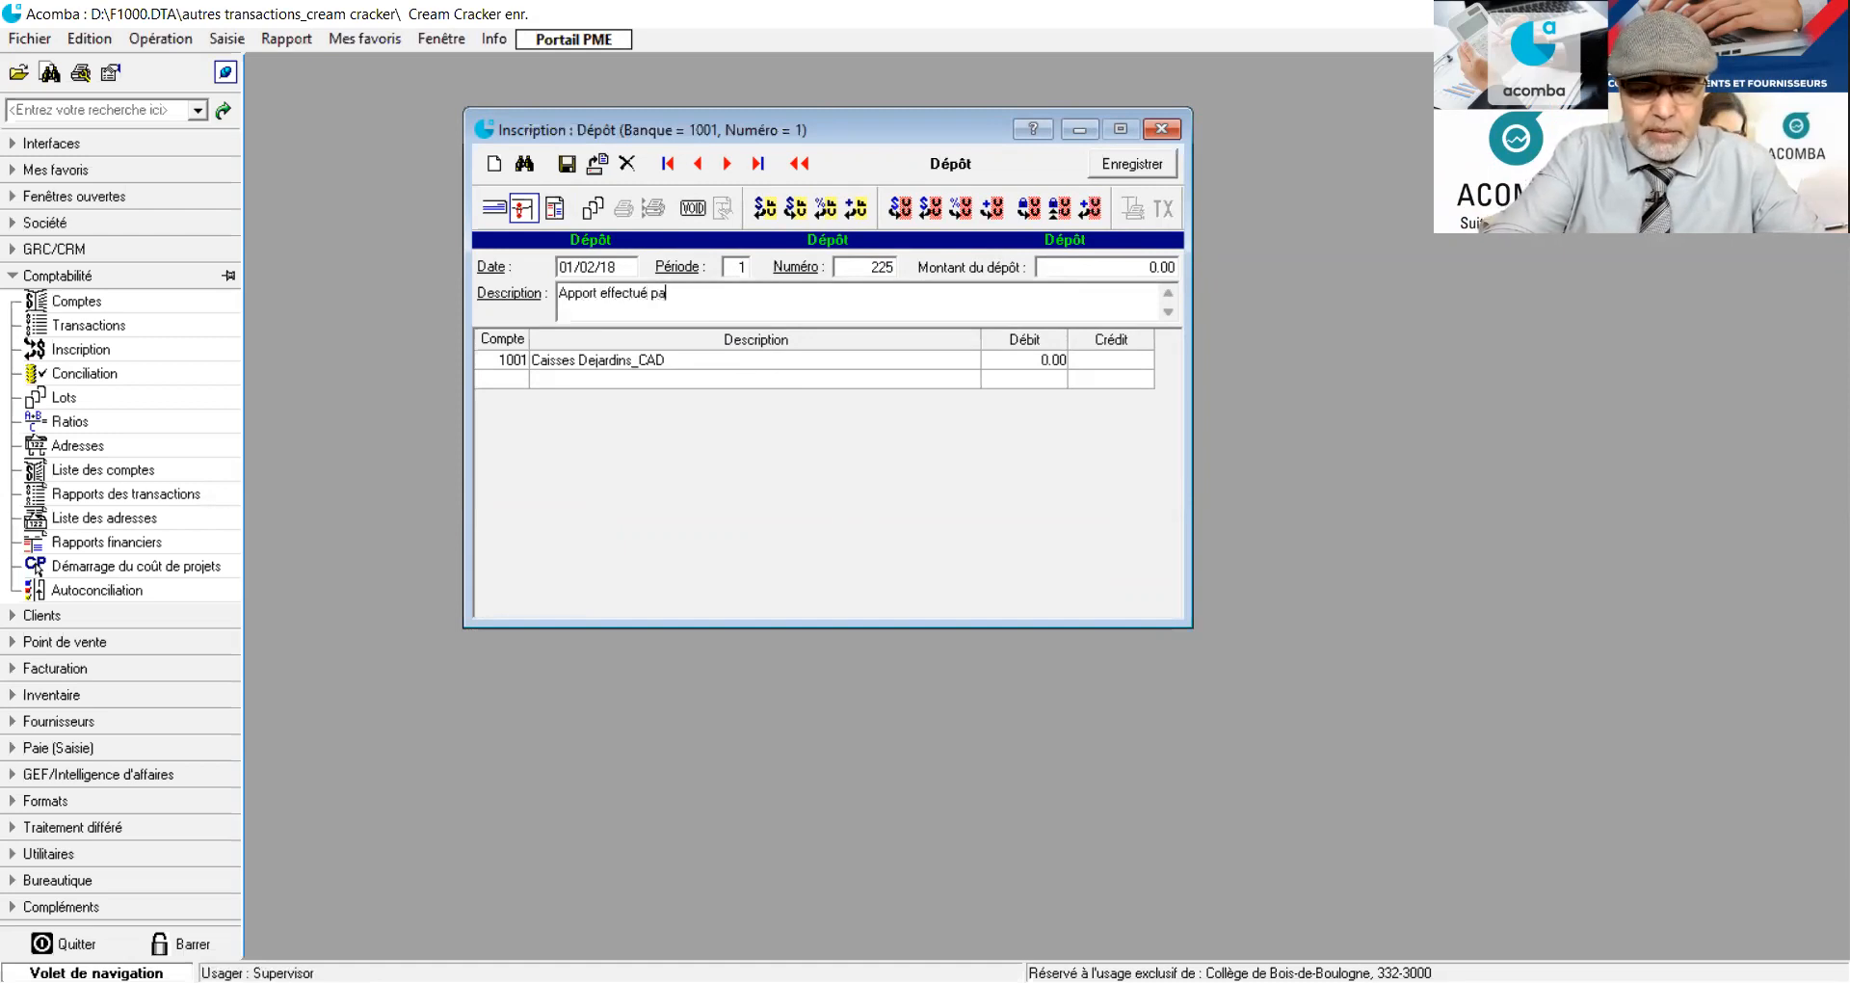
pyautogui.write("r l'ac")
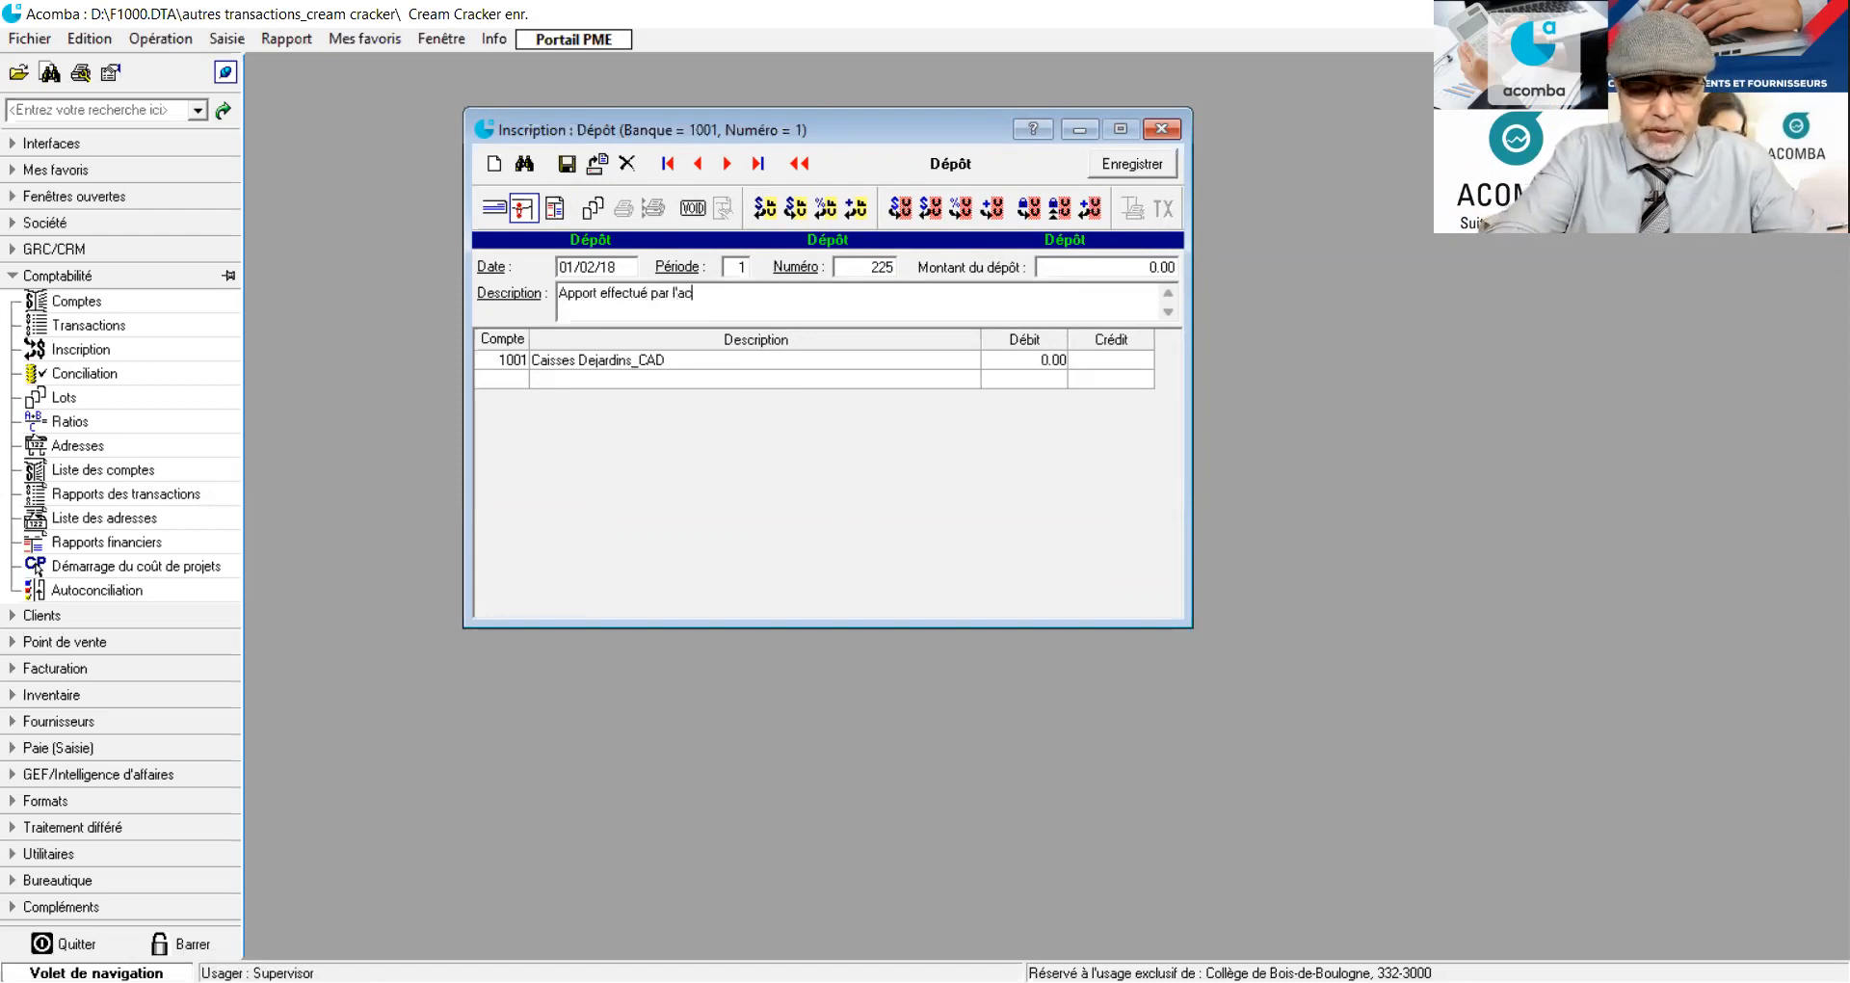
pyautogui.write('tionnaire pa')
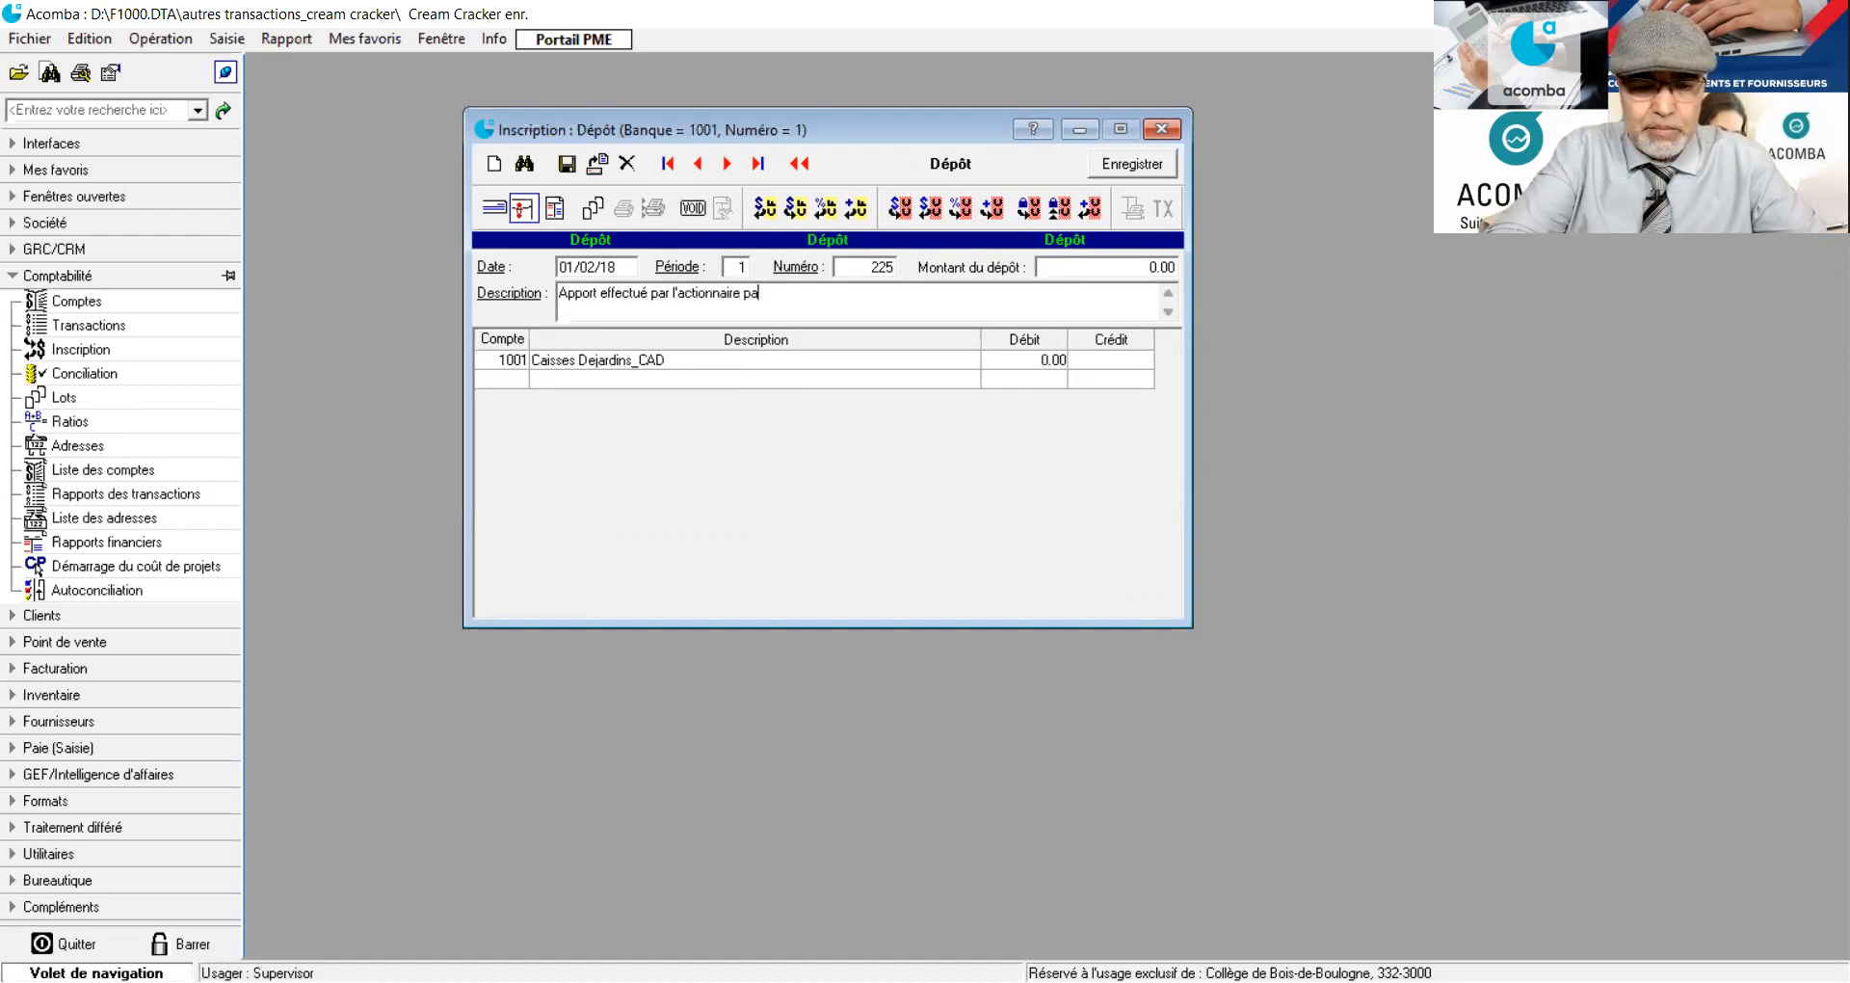
pyautogui.write('r ch`que personnel')
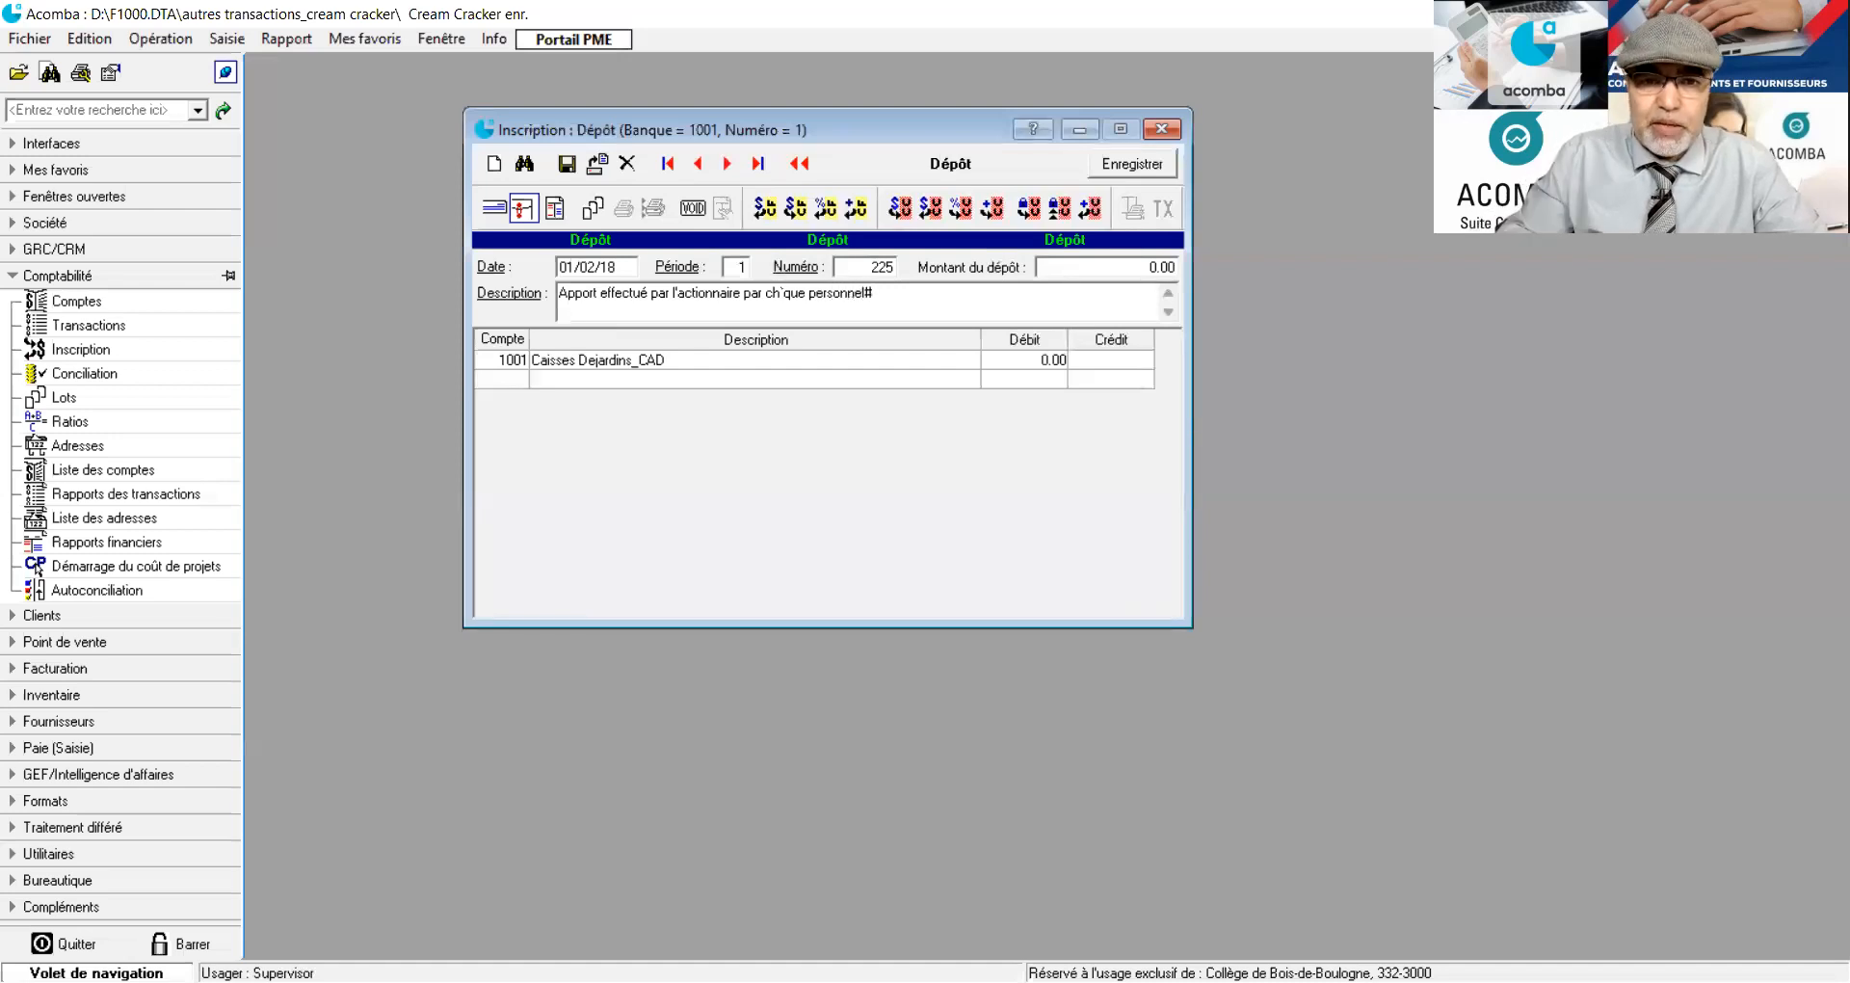
pyautogui.write('#22')
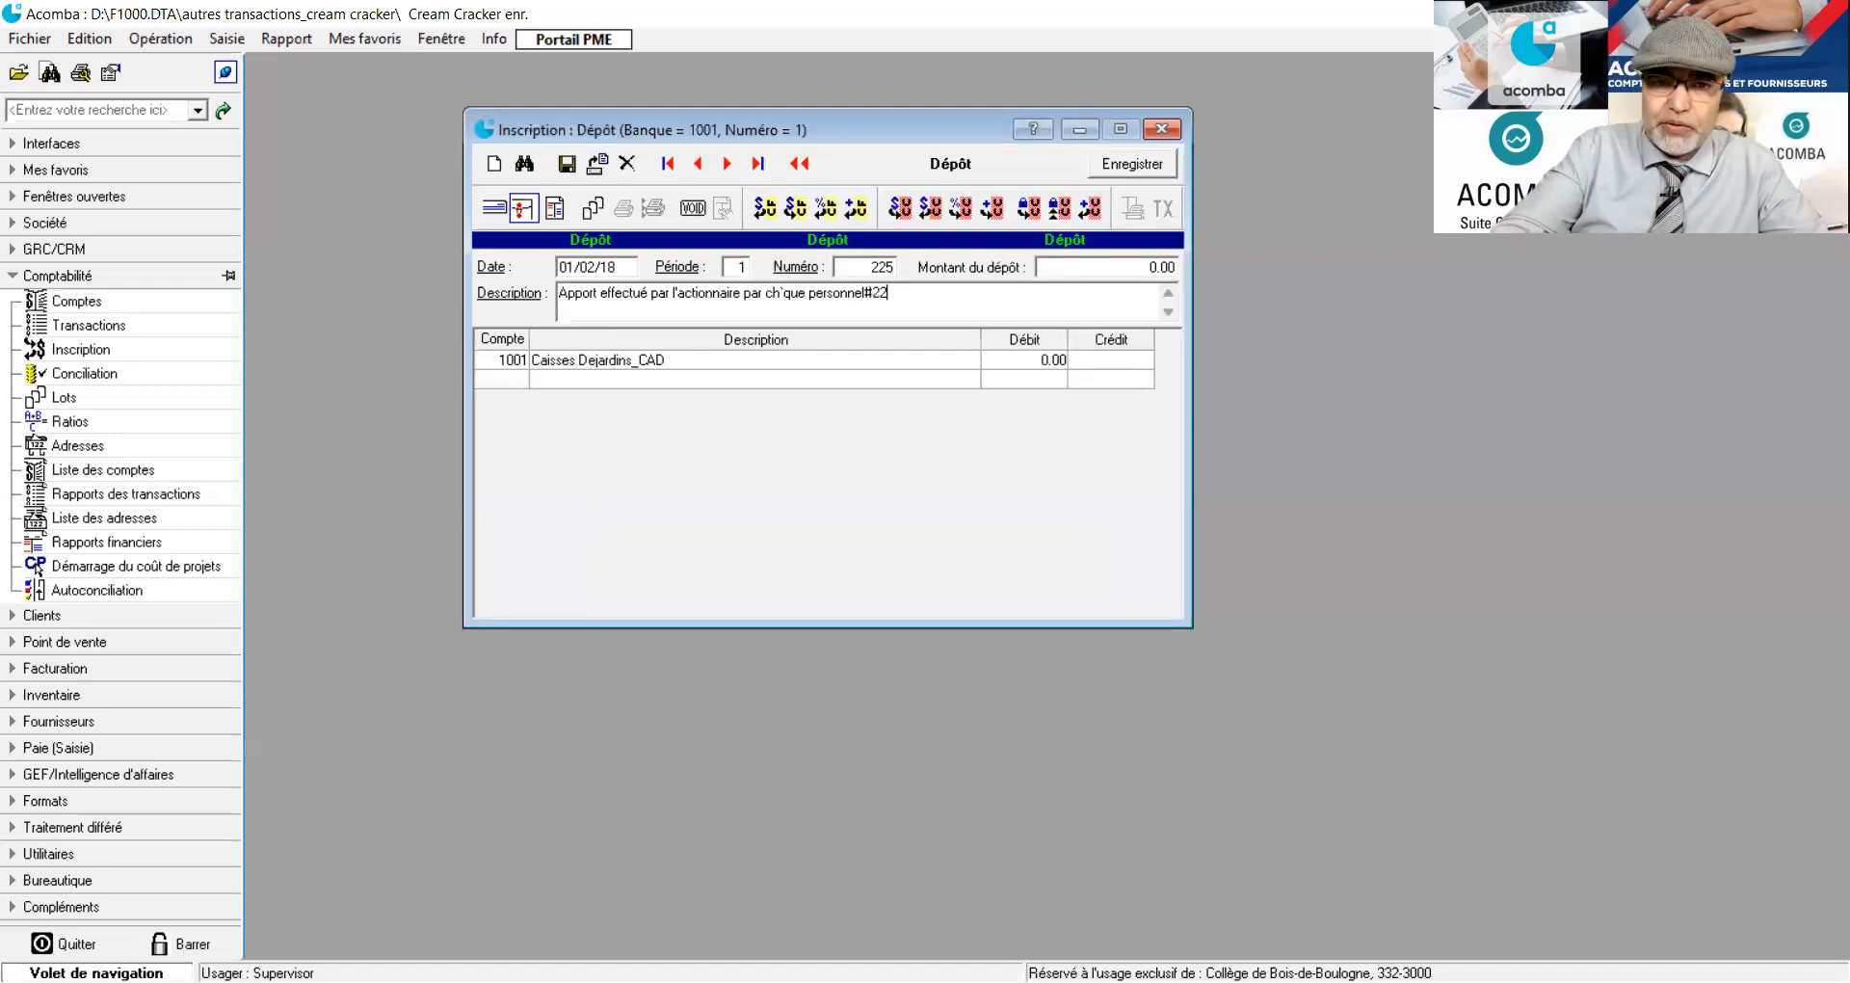
pyautogui.write('5 (')
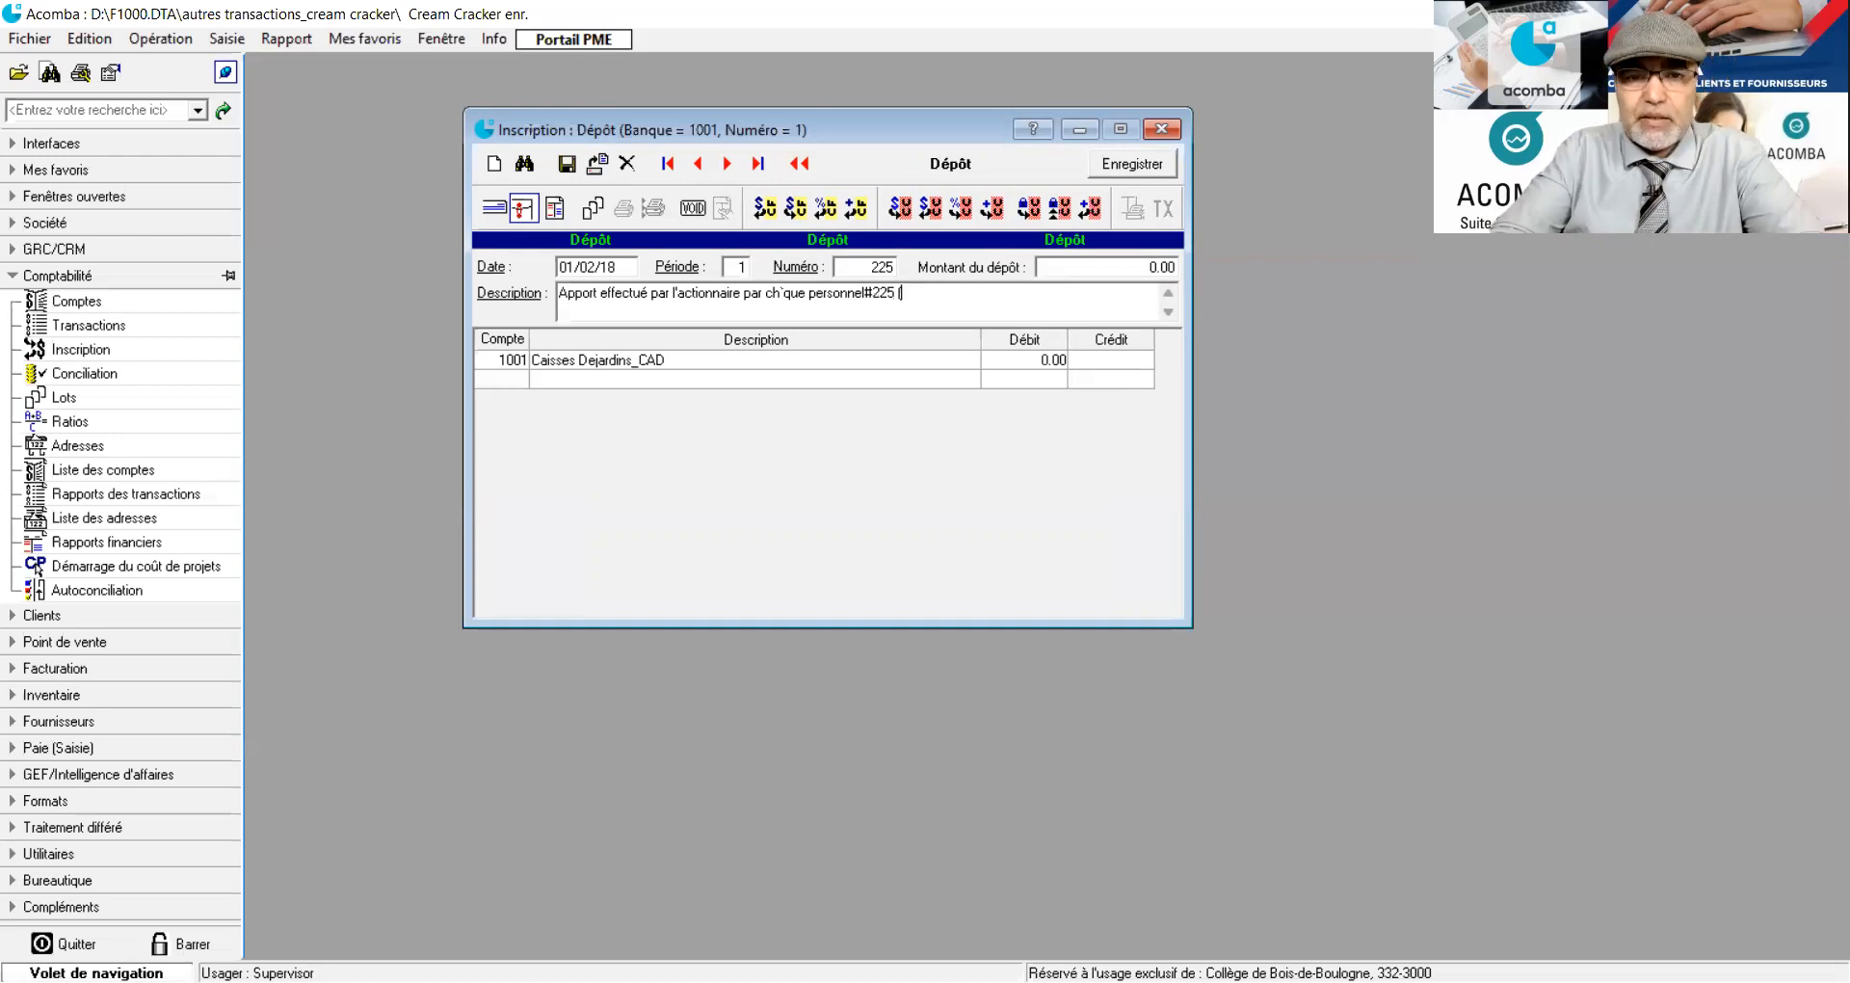
pyautogui.write('a')
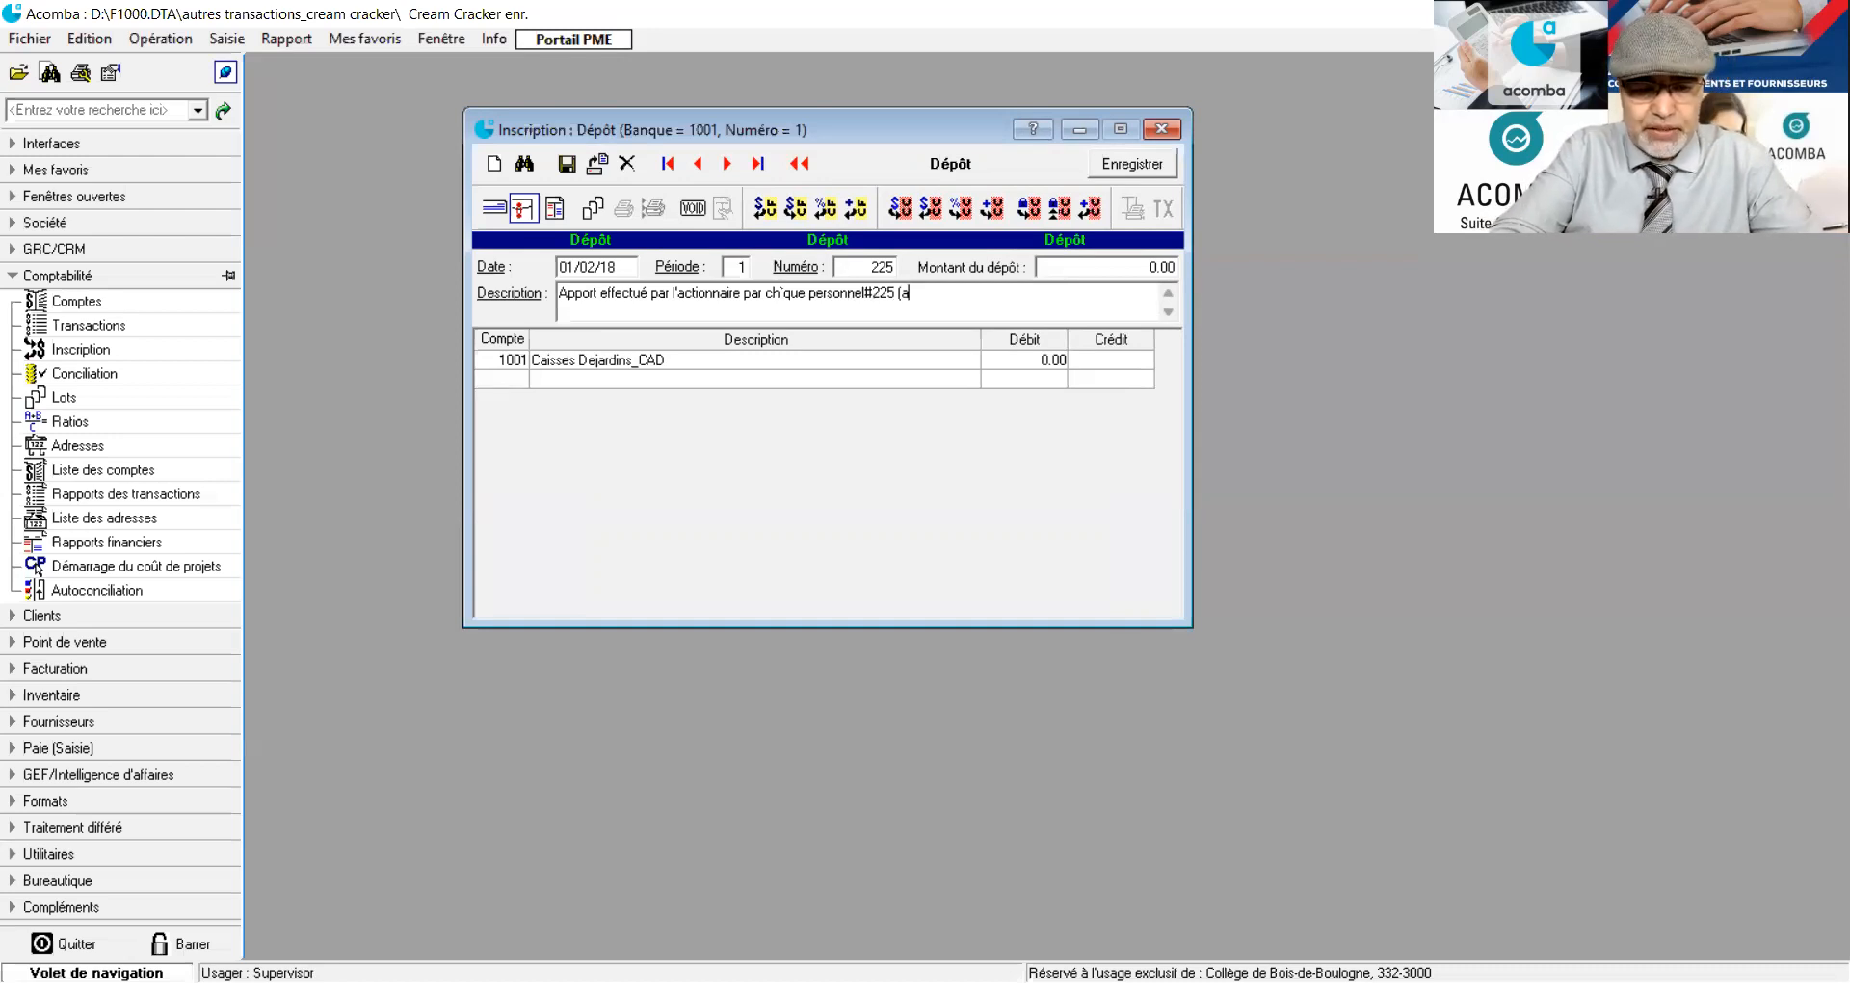
pyautogui.write('ctions ordinaires)')
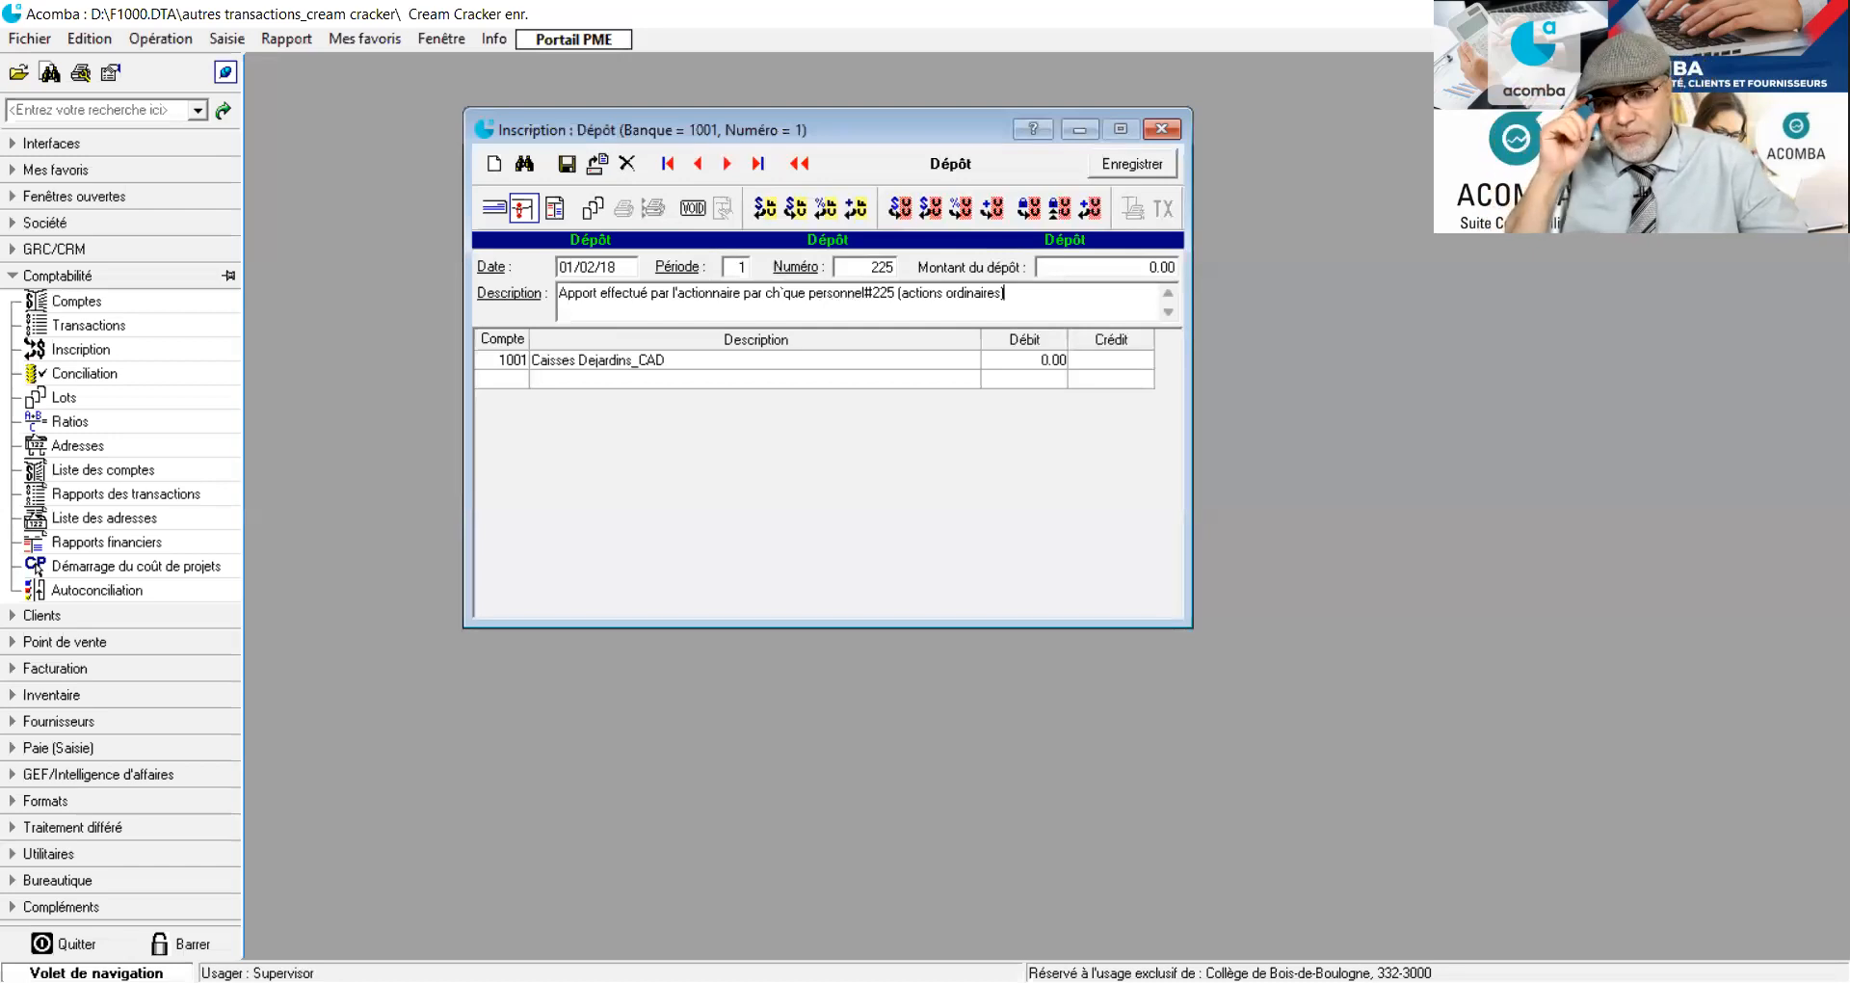
# Add account 4001 Actions ordinaires as the second line of the deposit entry.
pyautogui.click(501, 379)
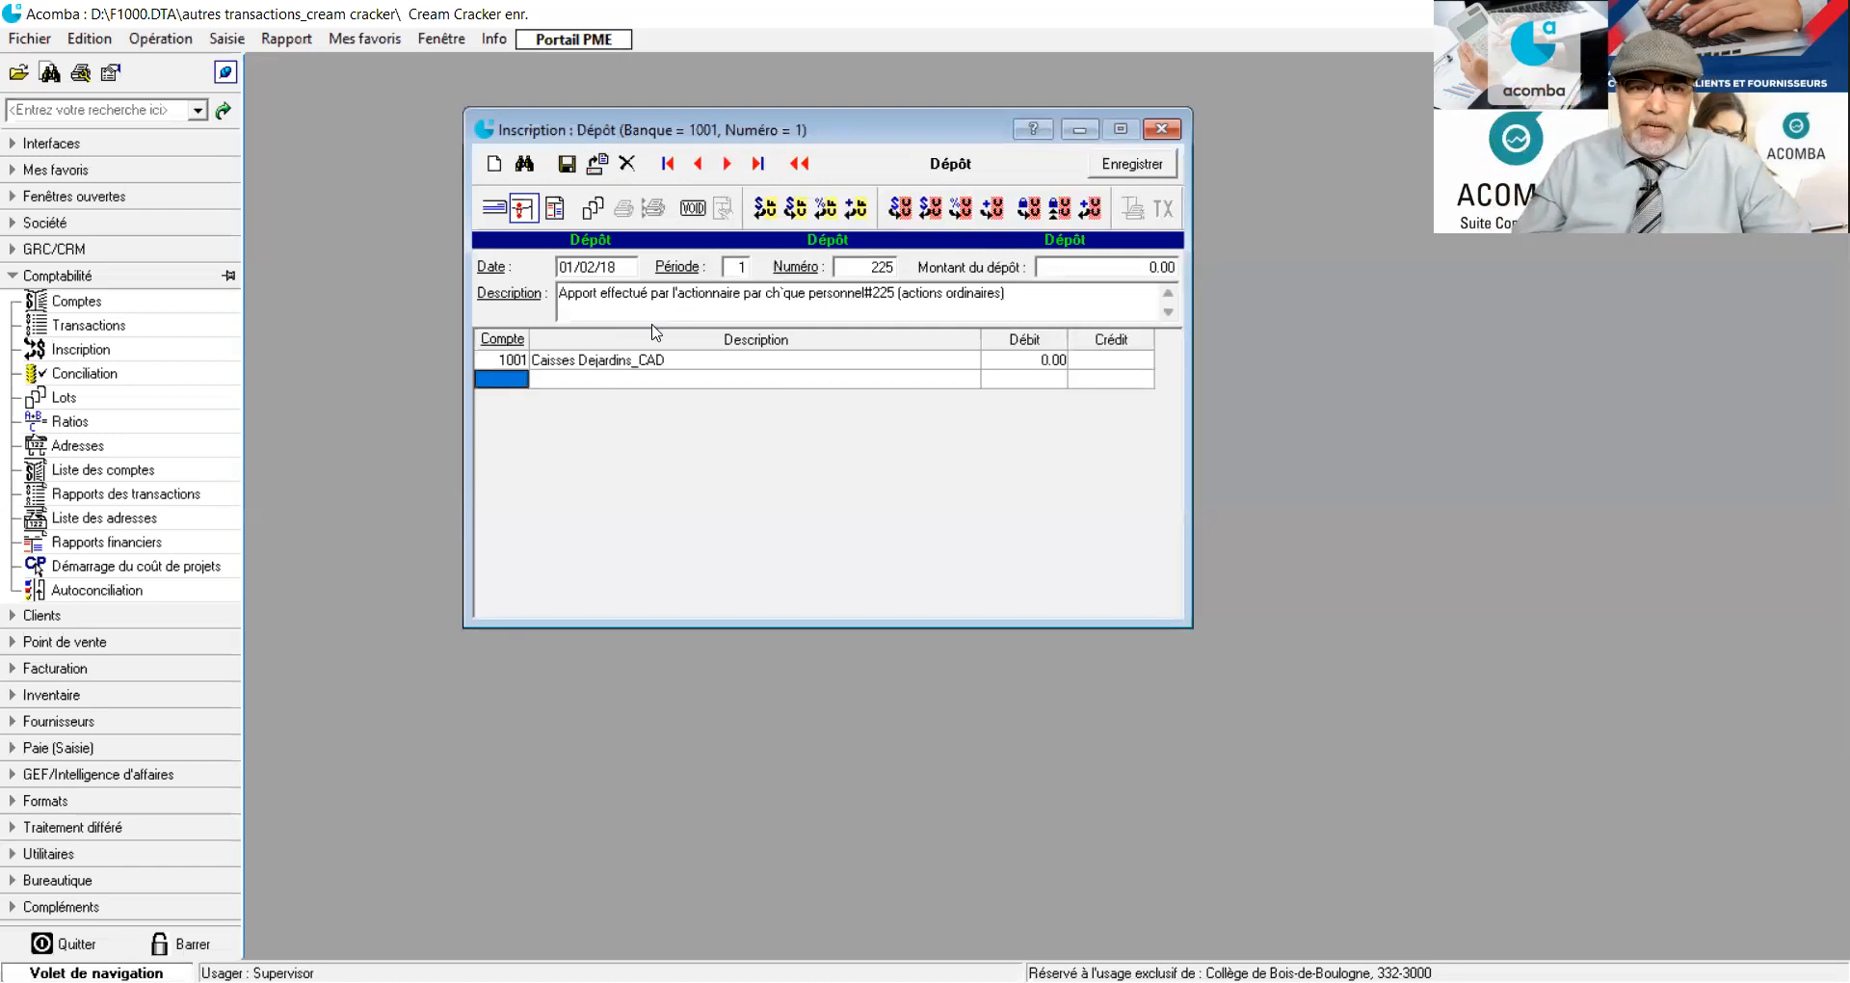
pyautogui.click(499, 379)
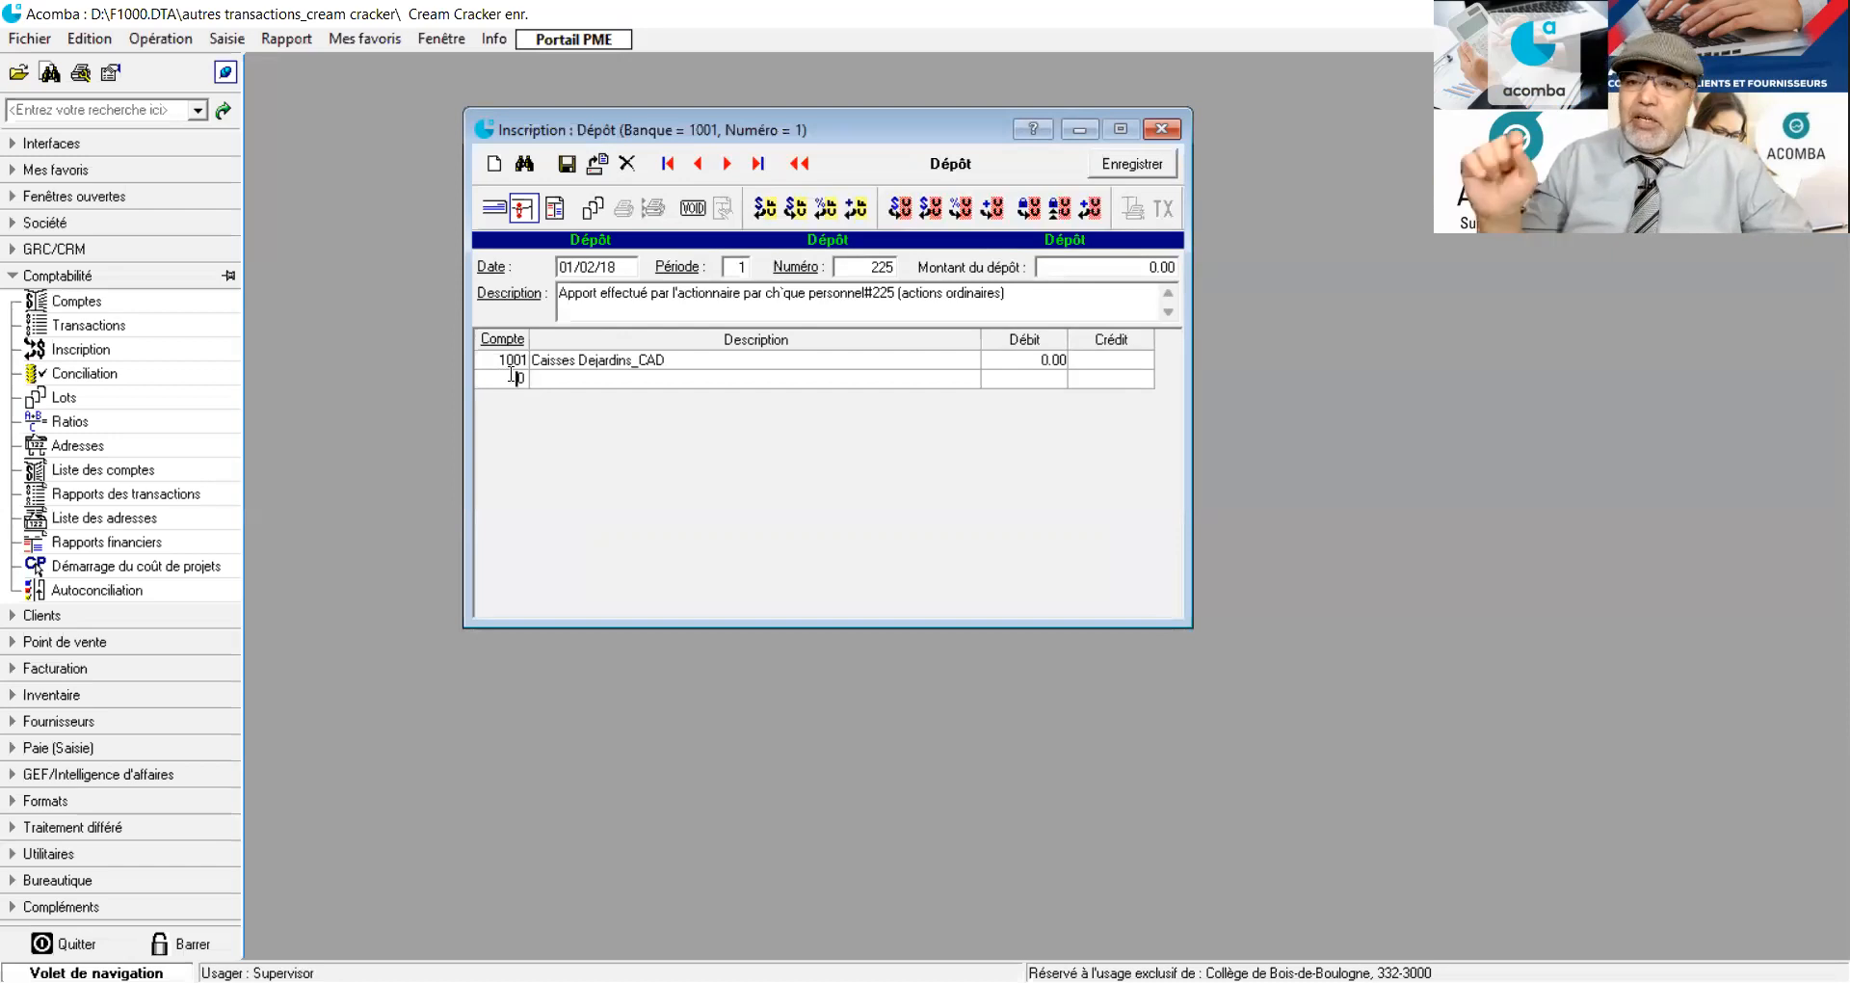
pyautogui.press('BackSpace')
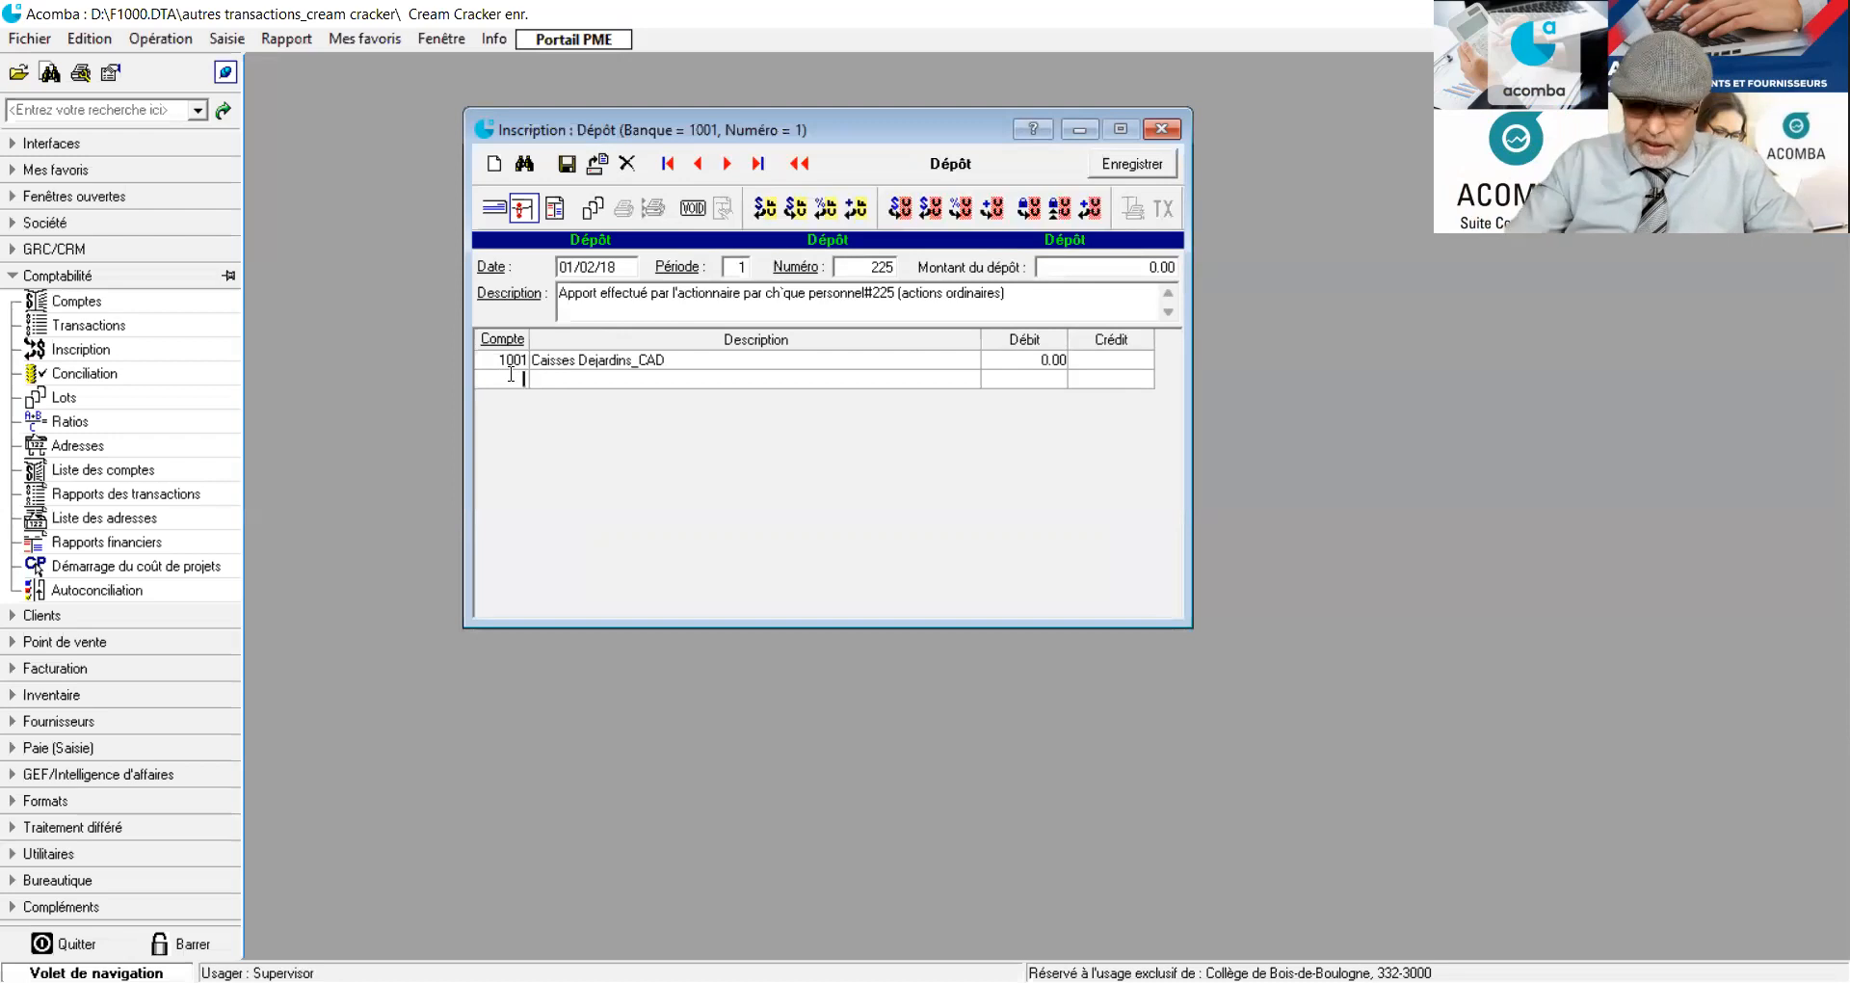
pyautogui.write('4001')
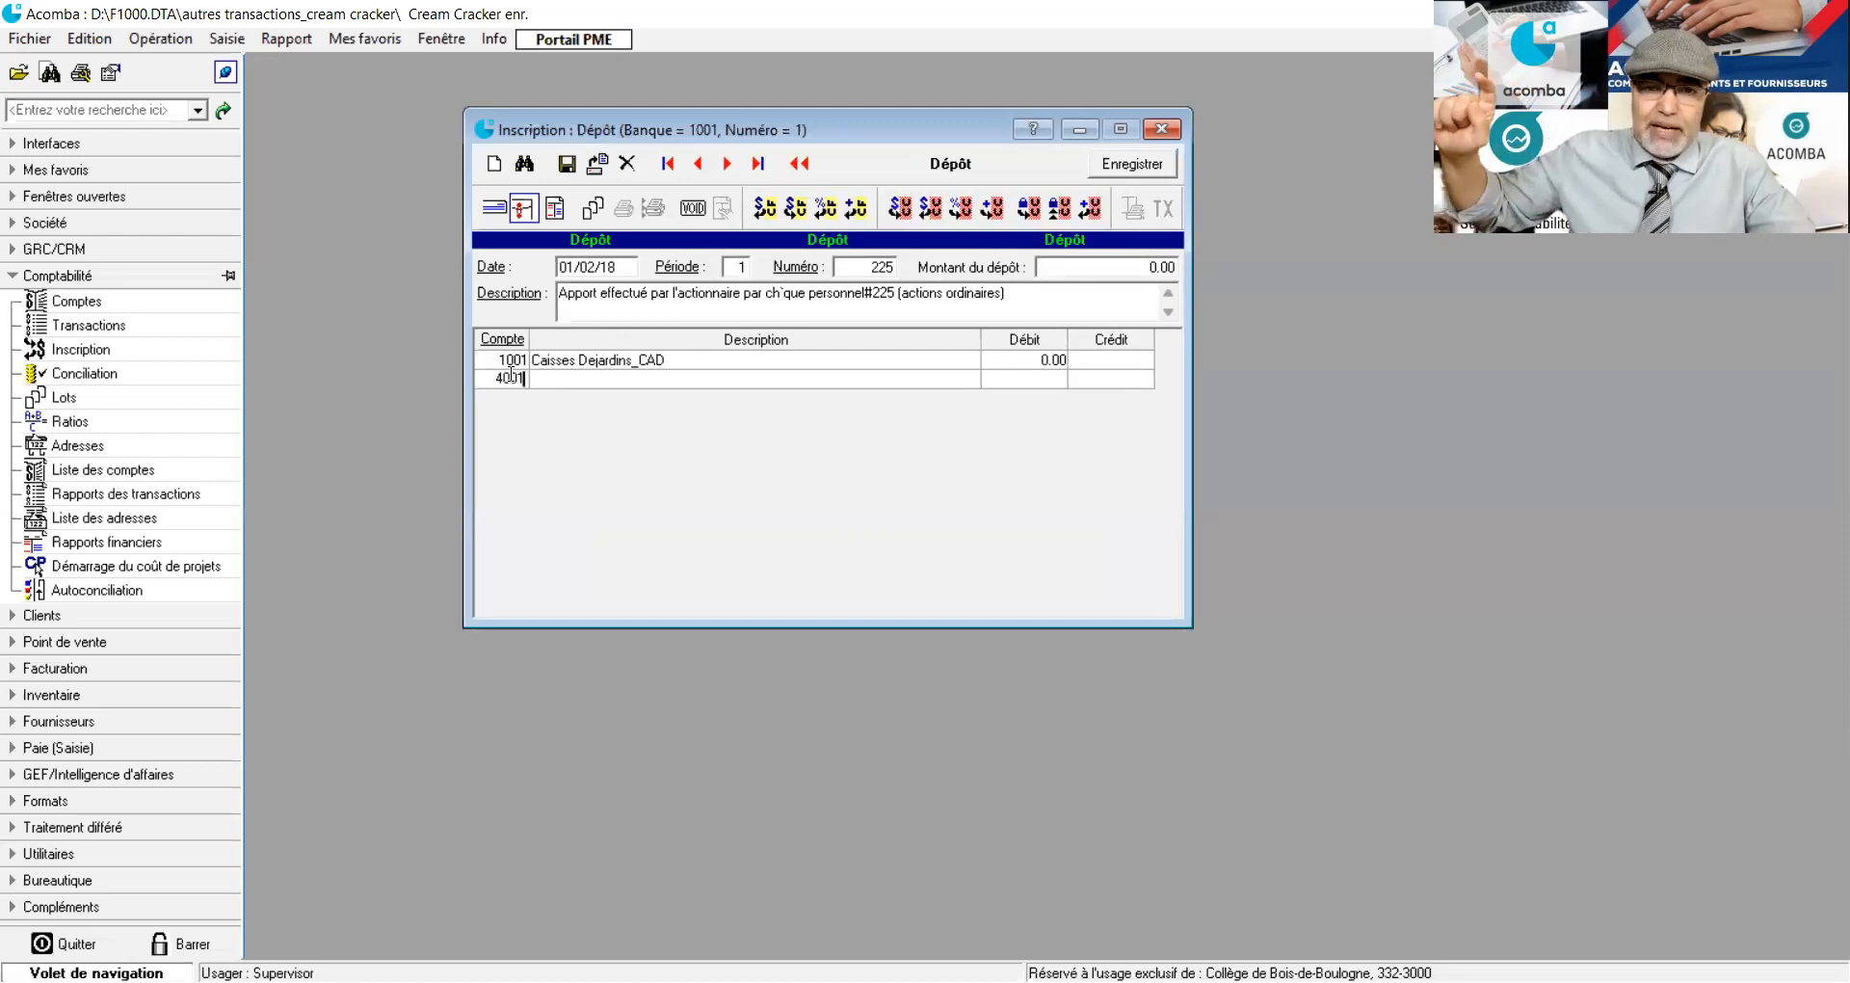
pyautogui.press('Return')
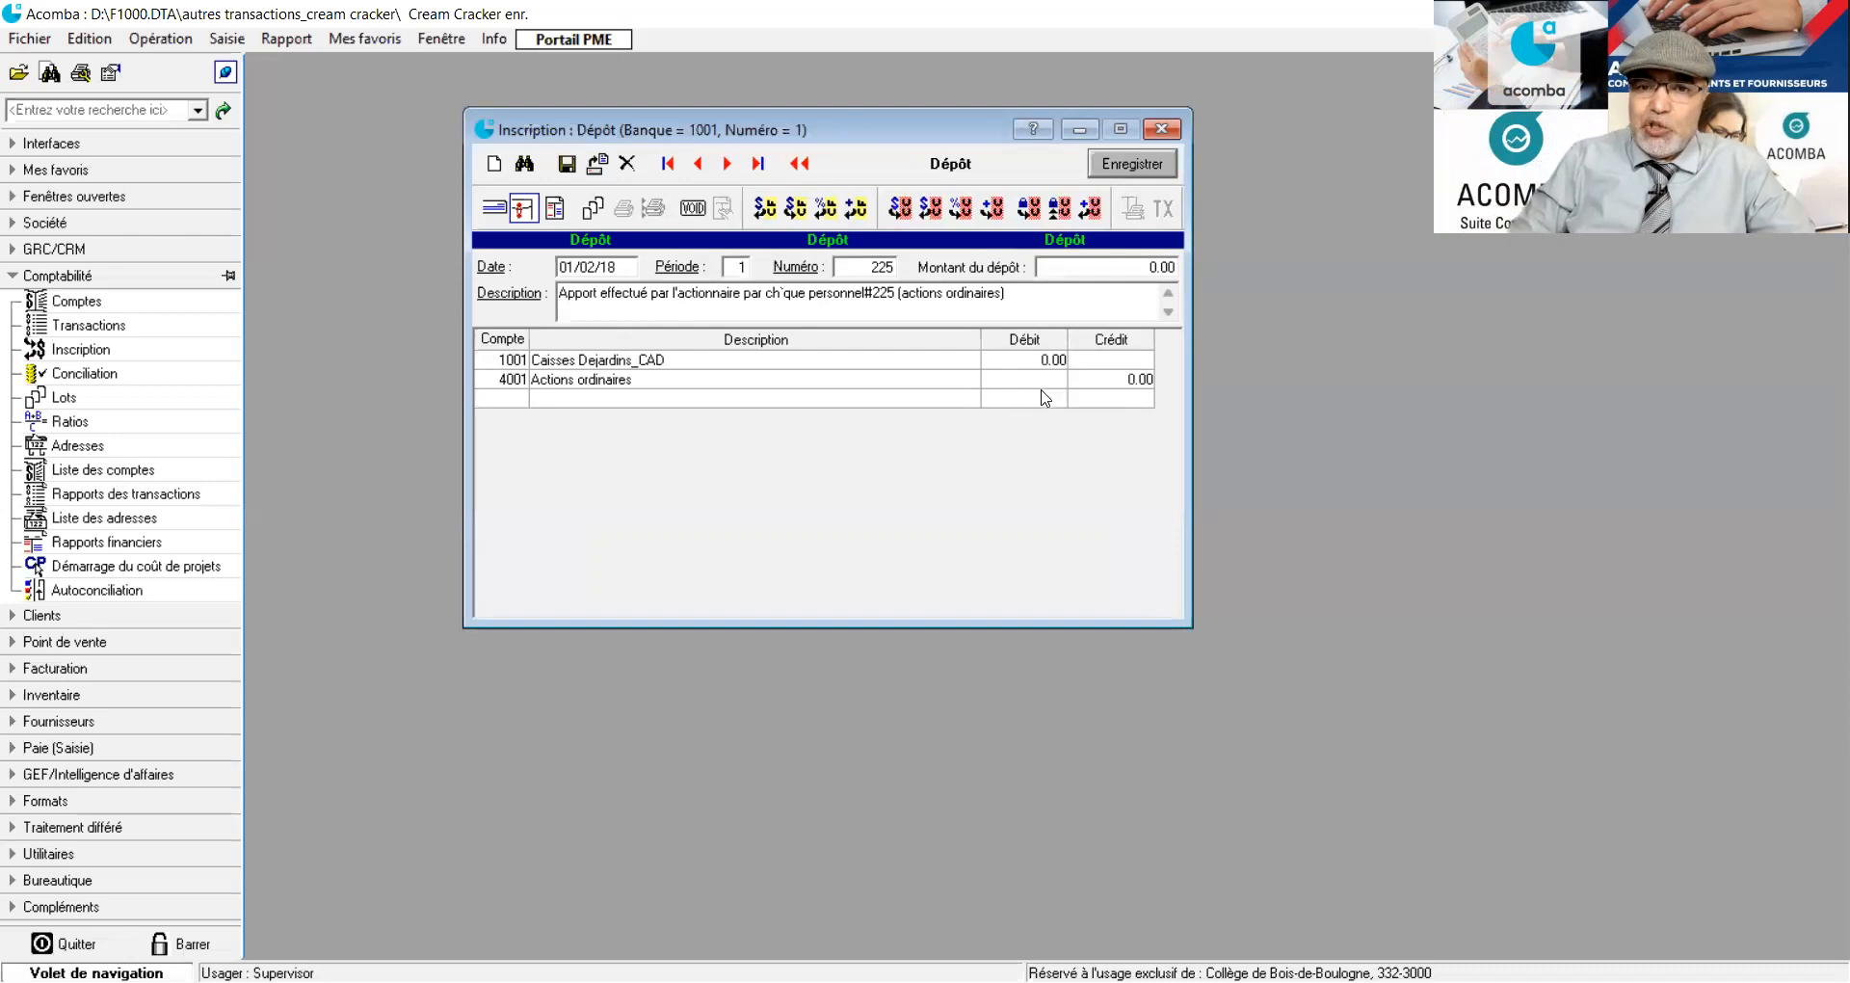
# Credit 100000 to the Actions ordinaires line and save the deposit.
pyautogui.click(1097, 380)
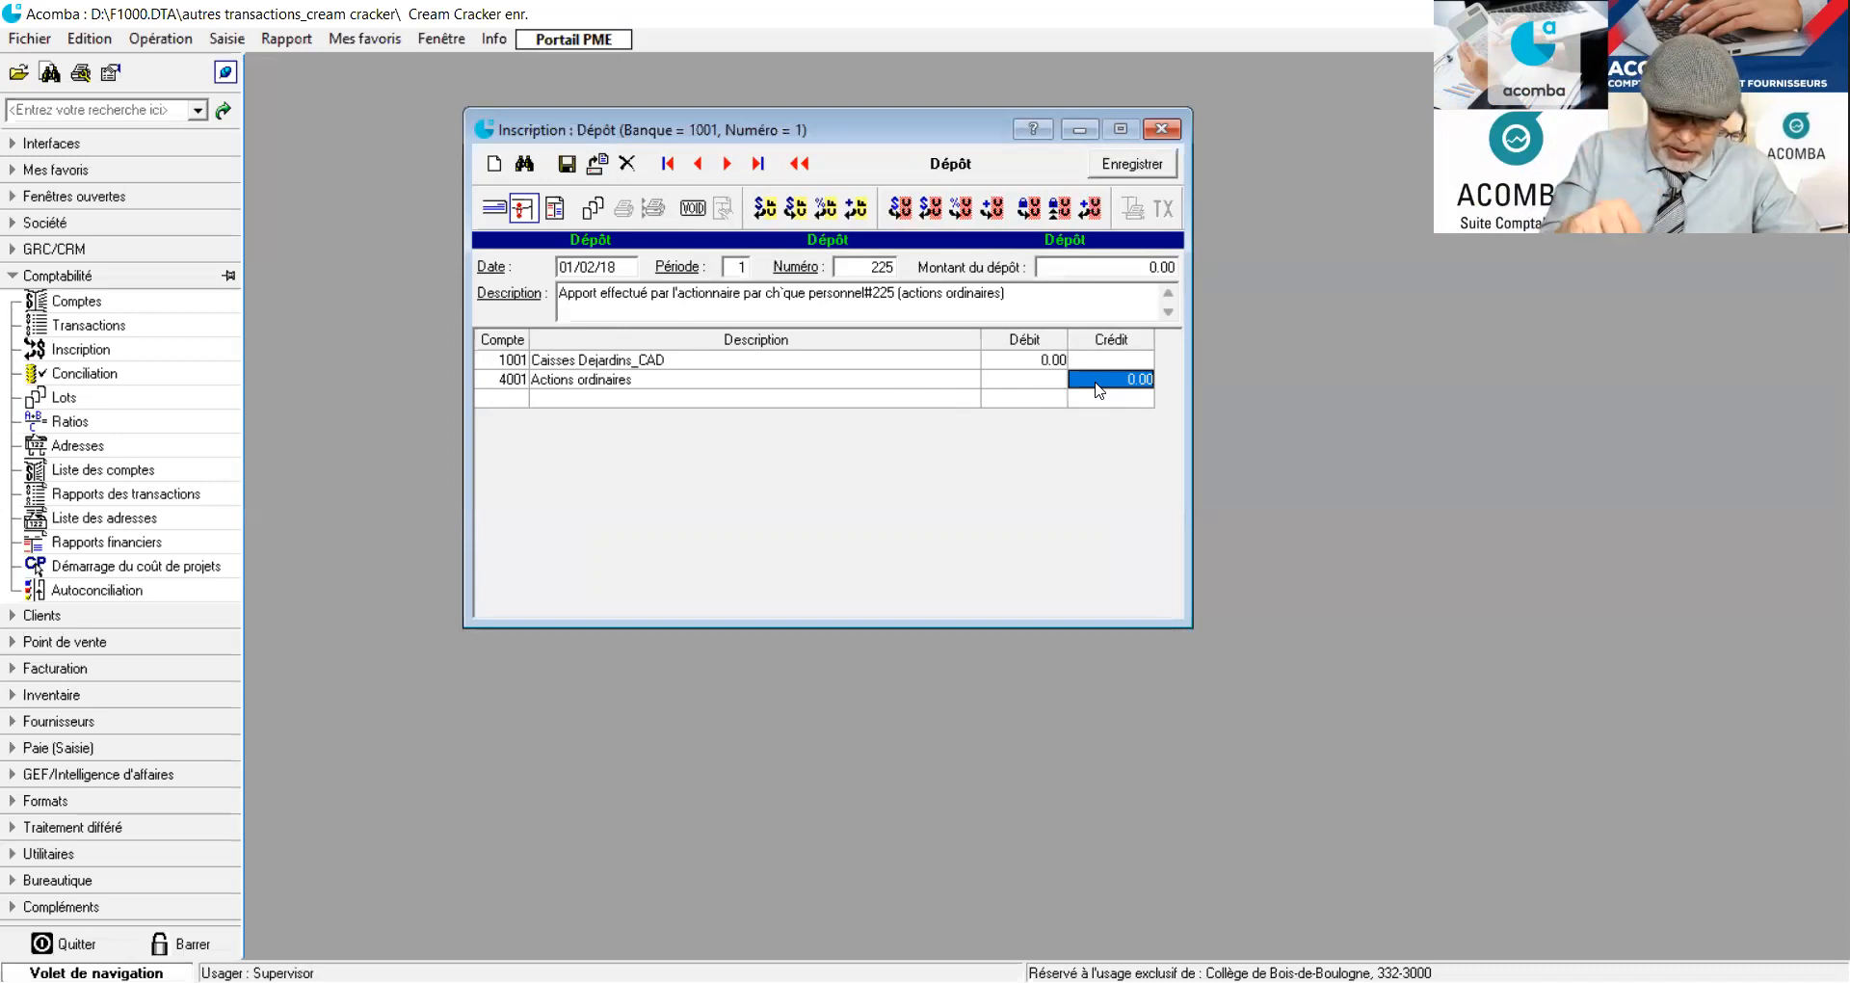
pyautogui.write('100 00')
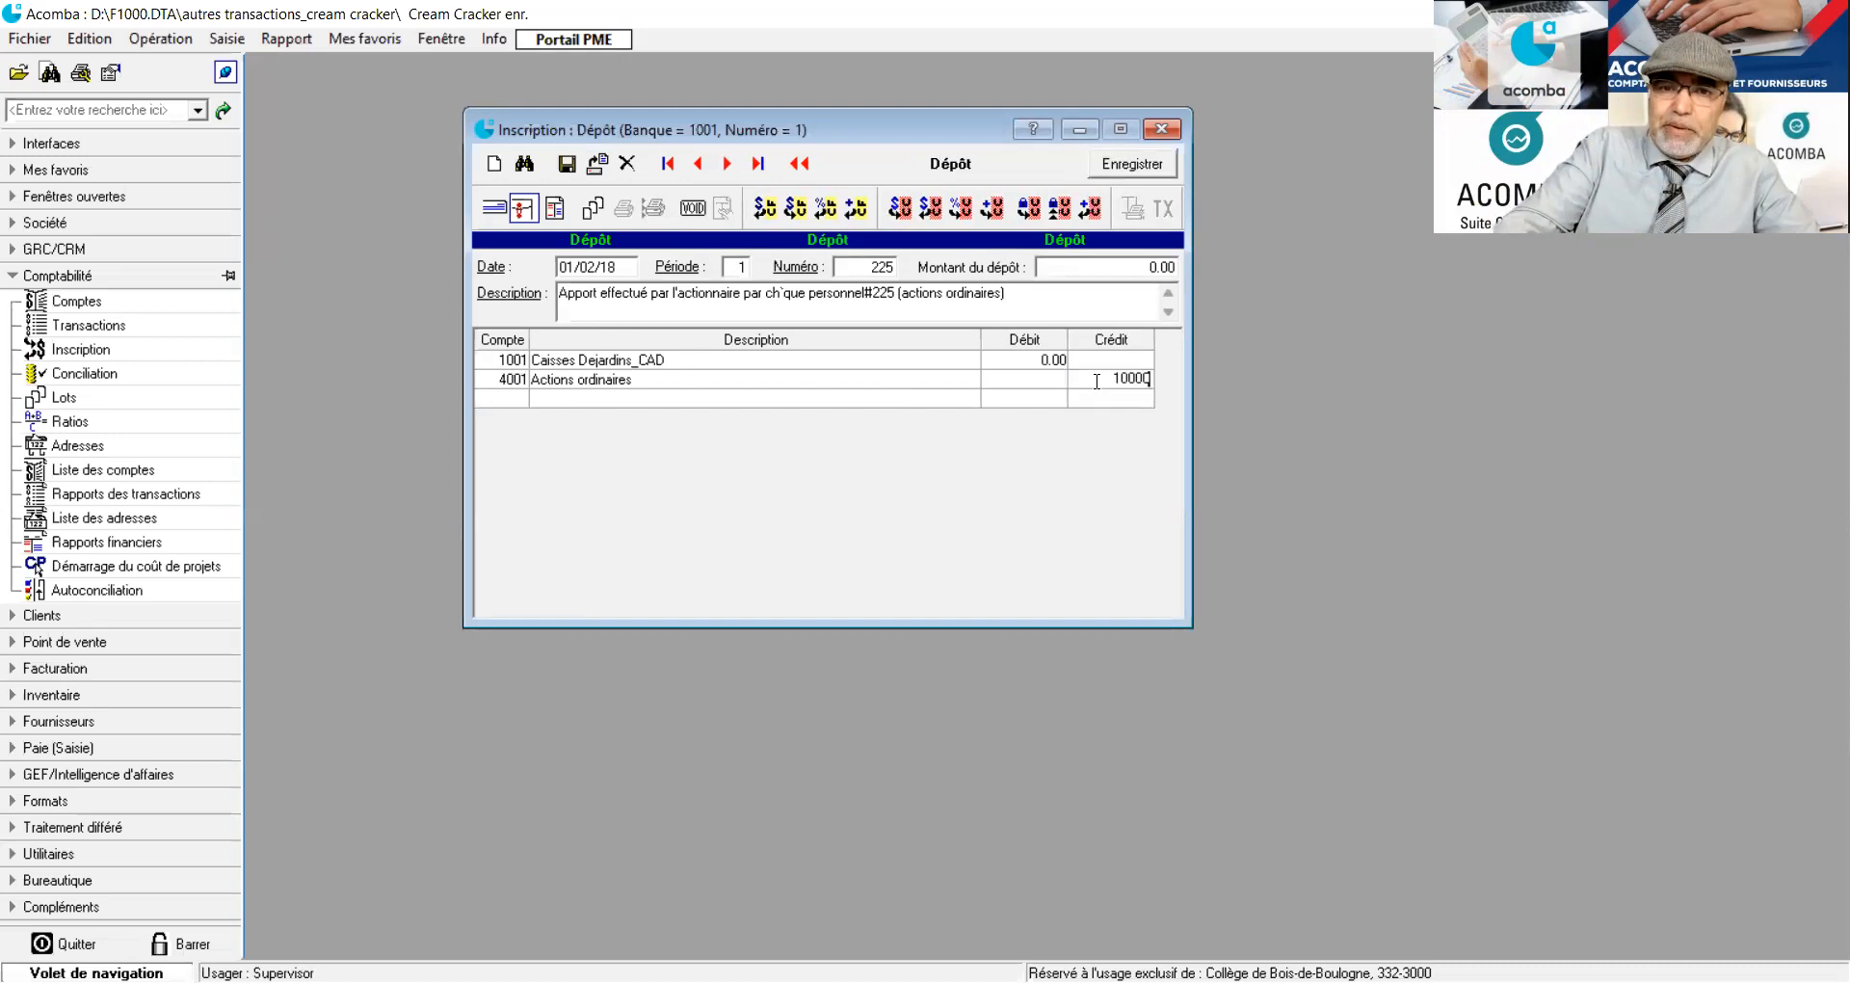
pyautogui.write('0')
pyautogui.press('Return')
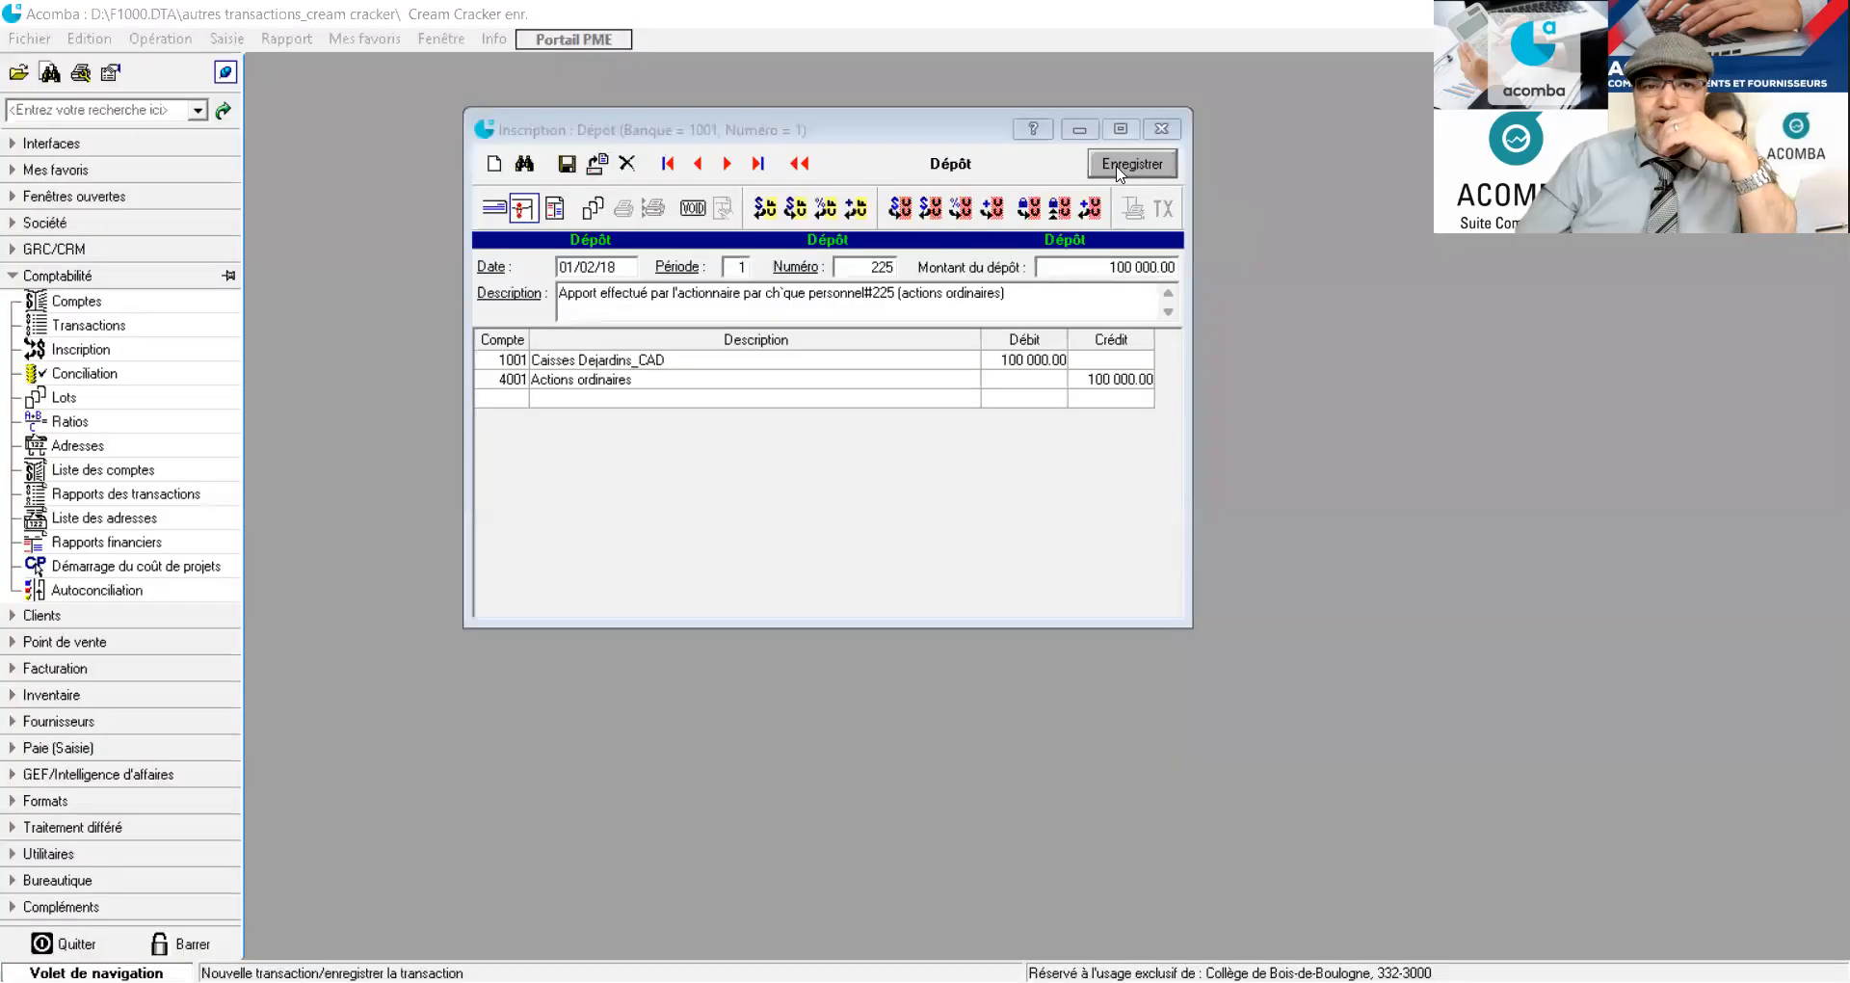
pyautogui.click(567, 165)
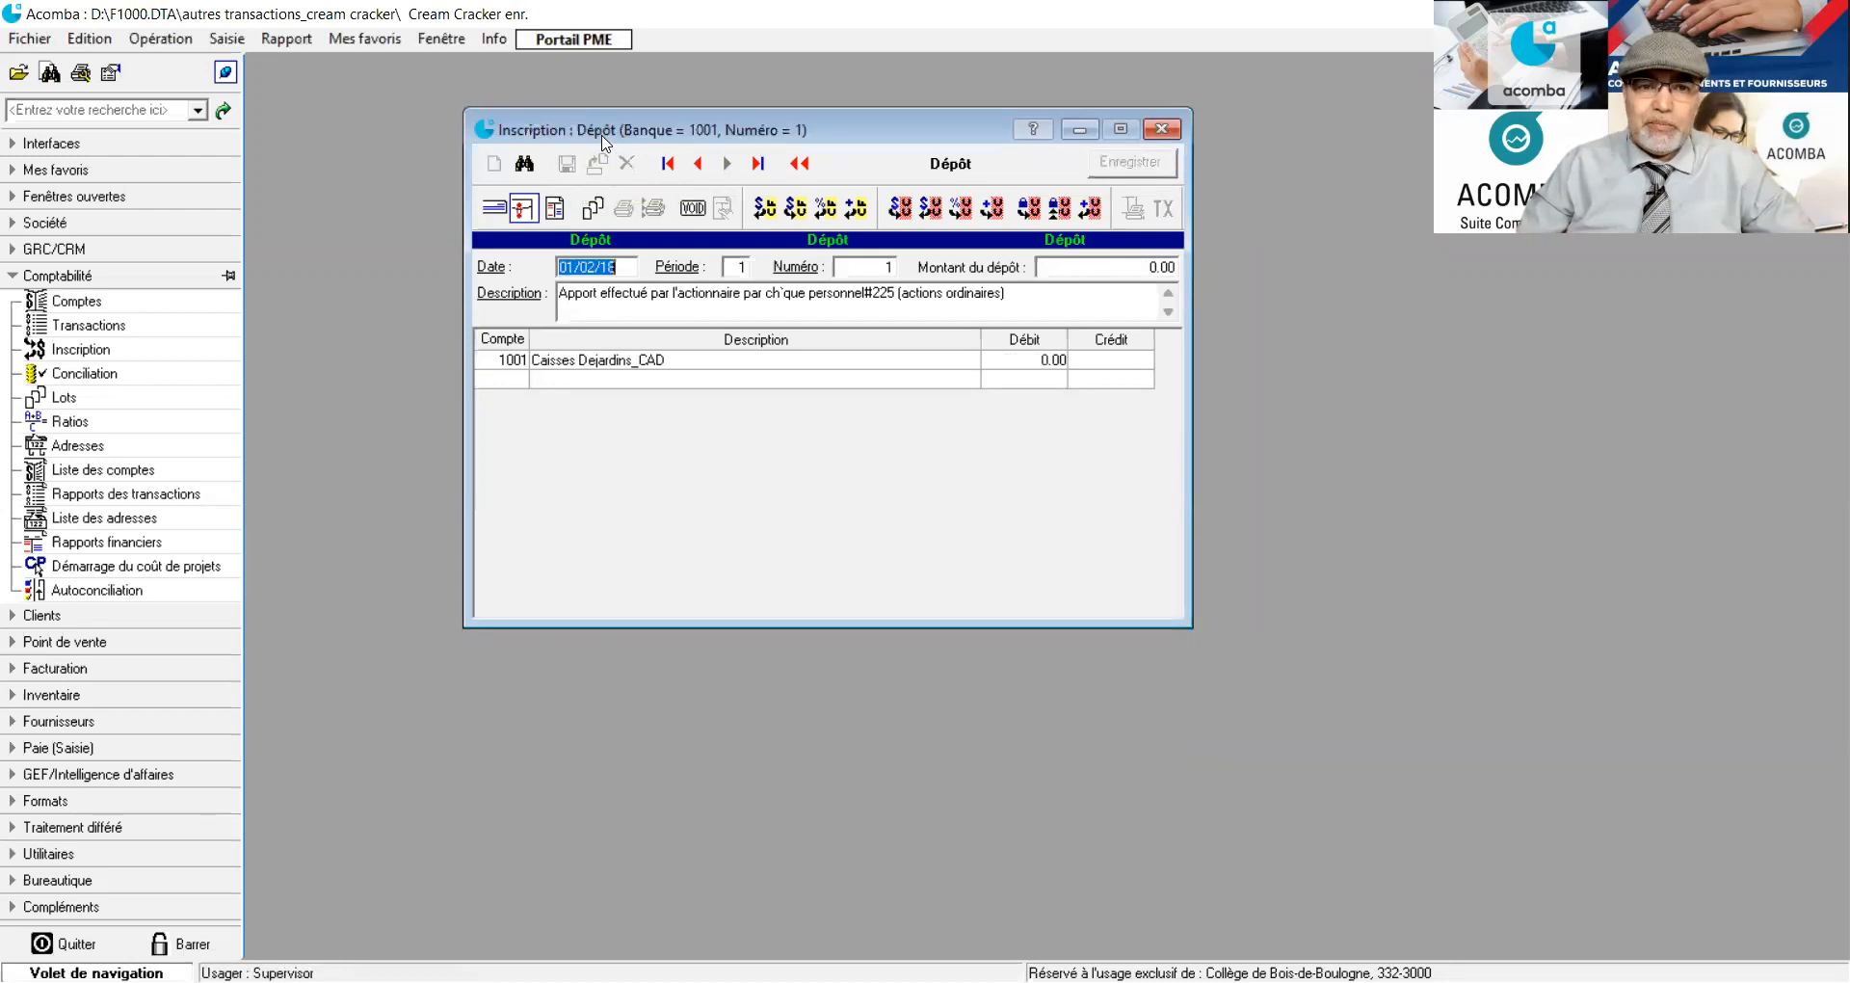
# Start a new cheque transaction dated 04/02/18 and set its number to 100.
pyautogui.click(494, 209)
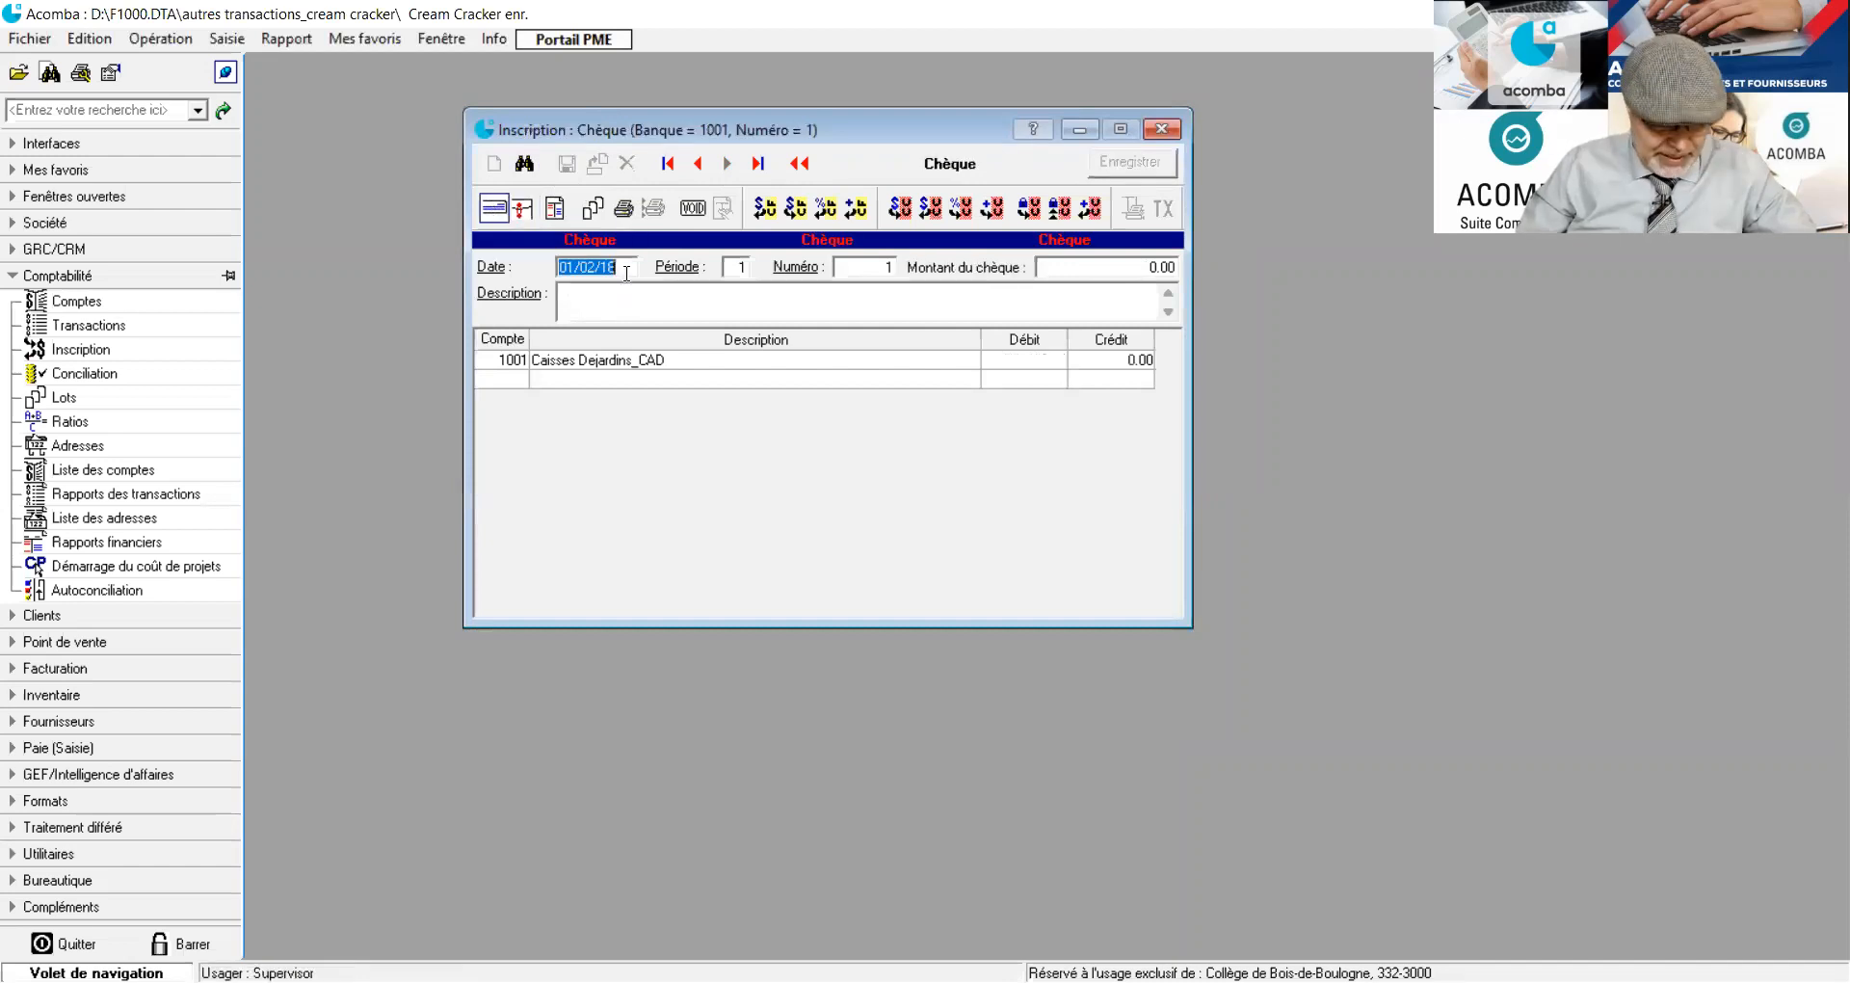
pyautogui.write('04/02/18')
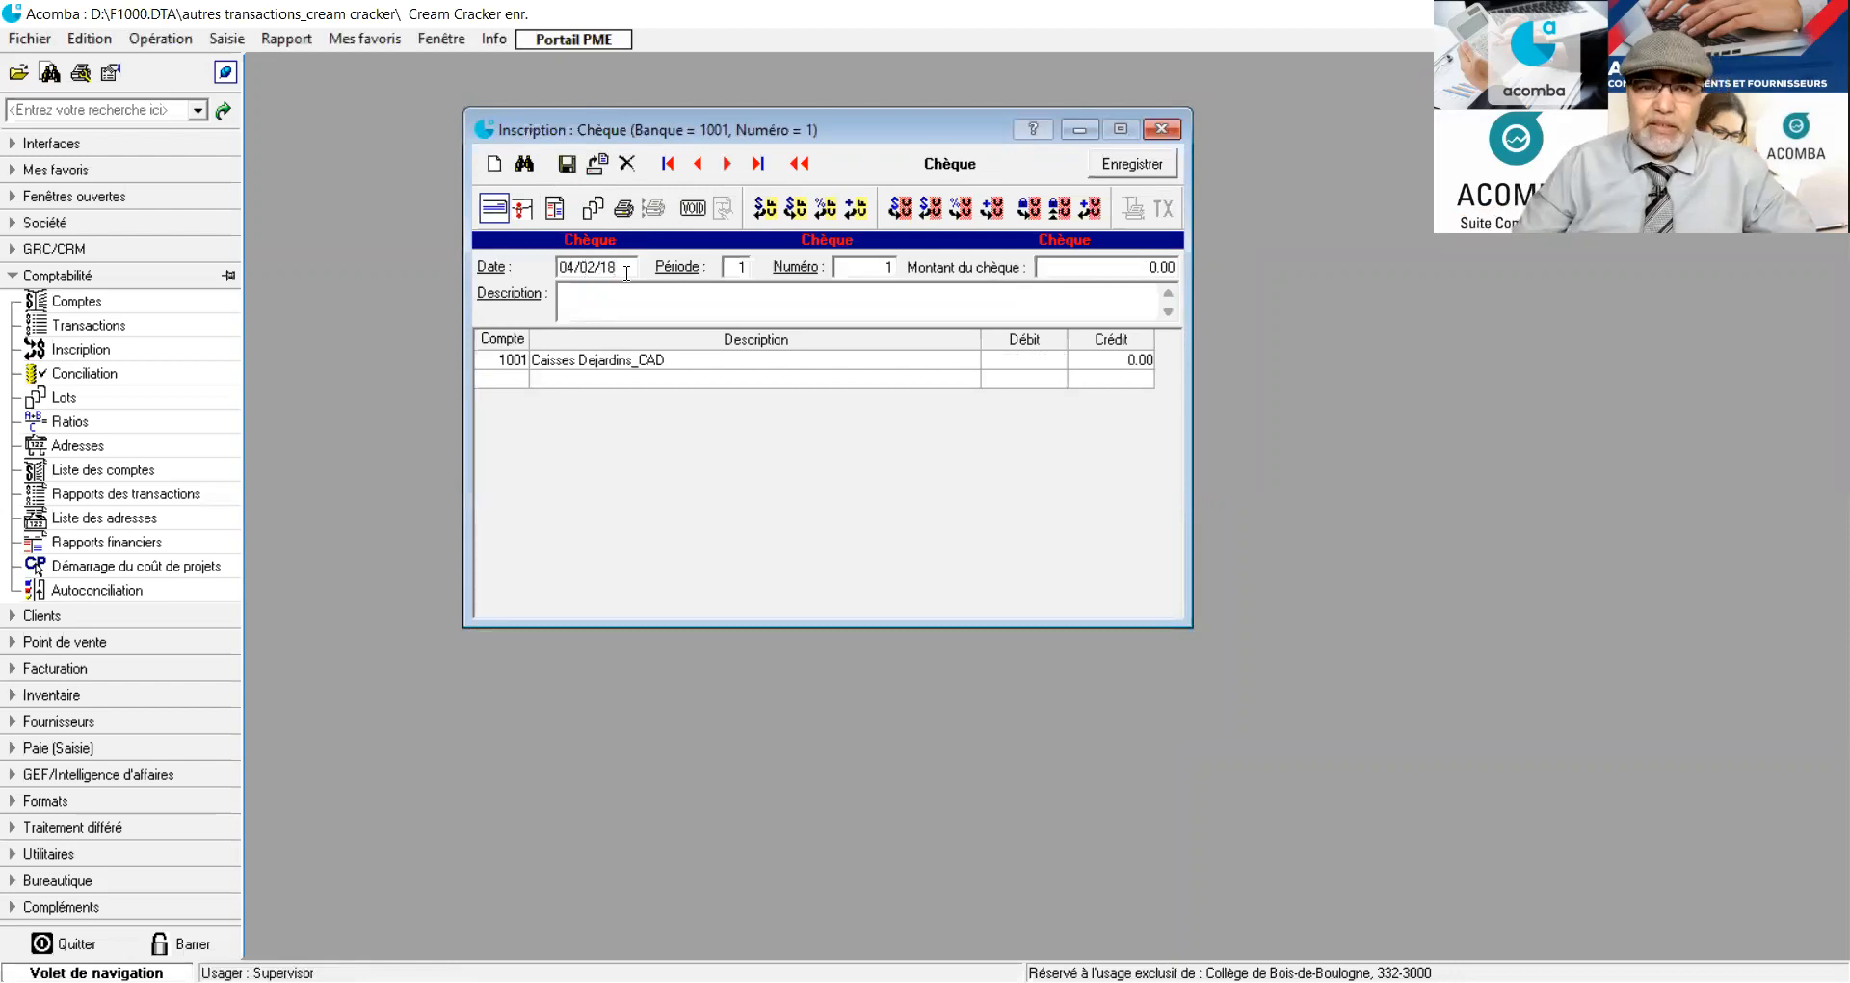
pyautogui.click(898, 267)
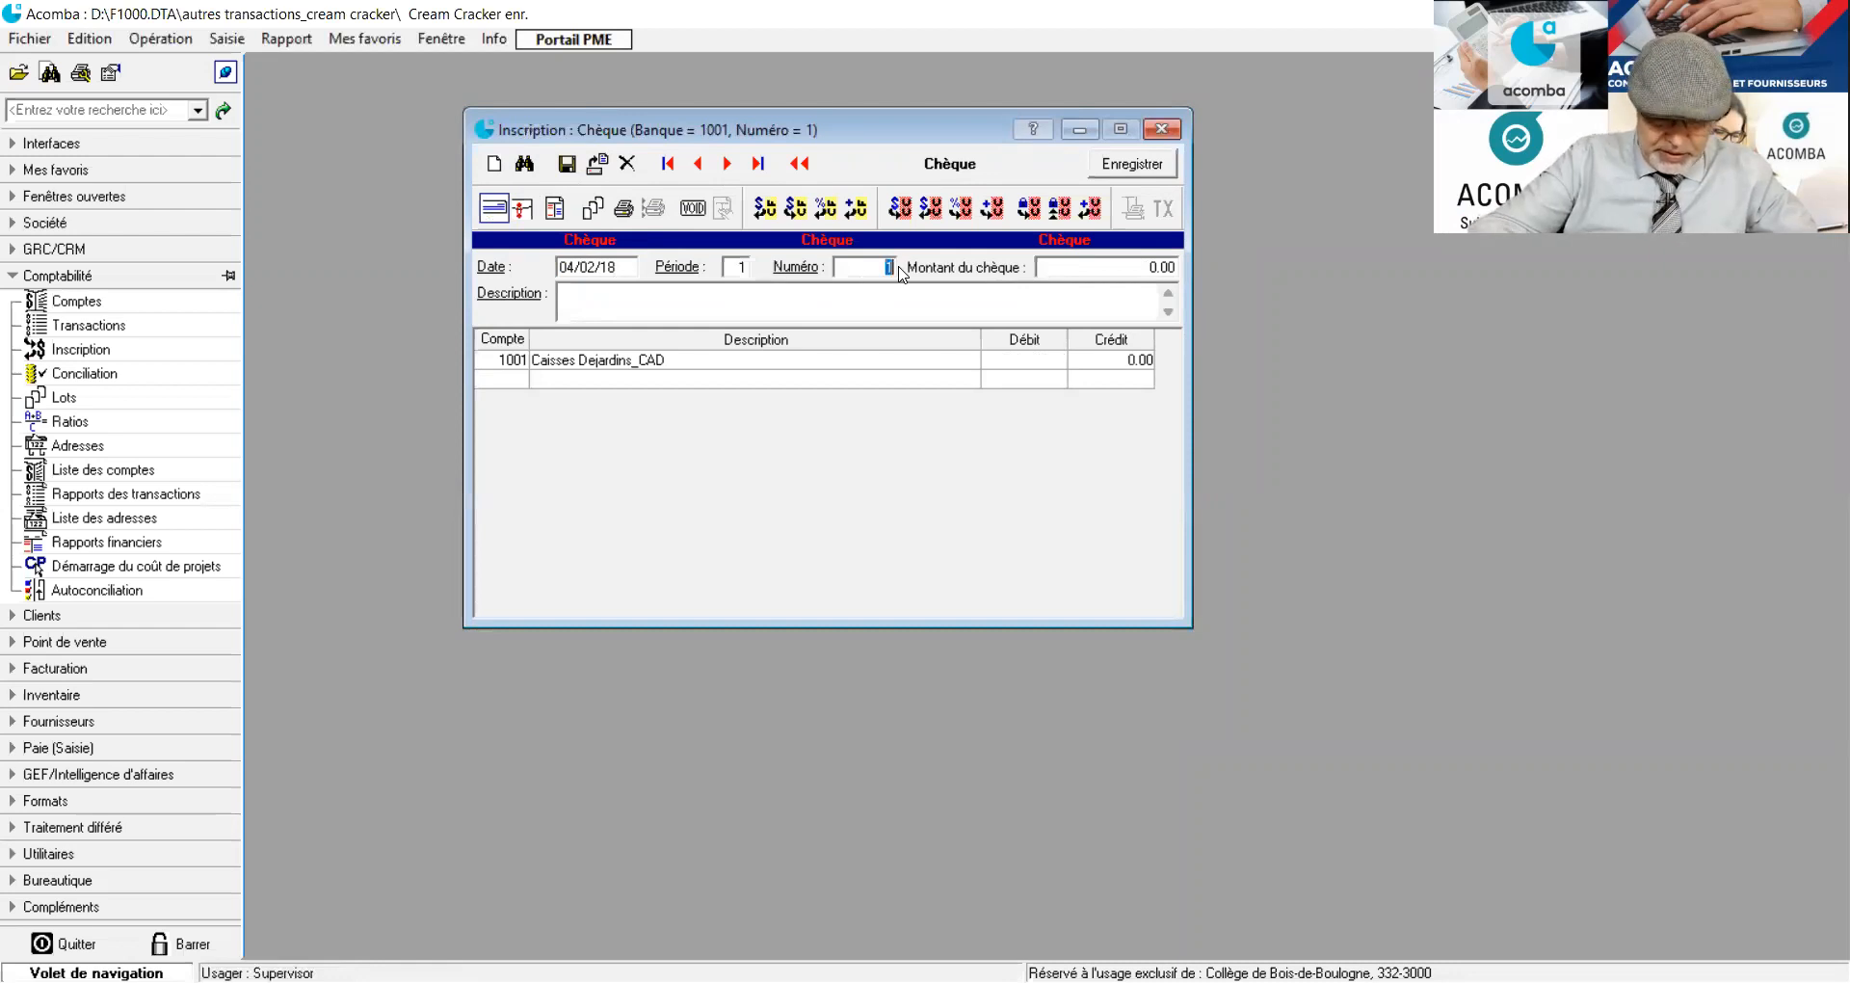
pyautogui.write('100')
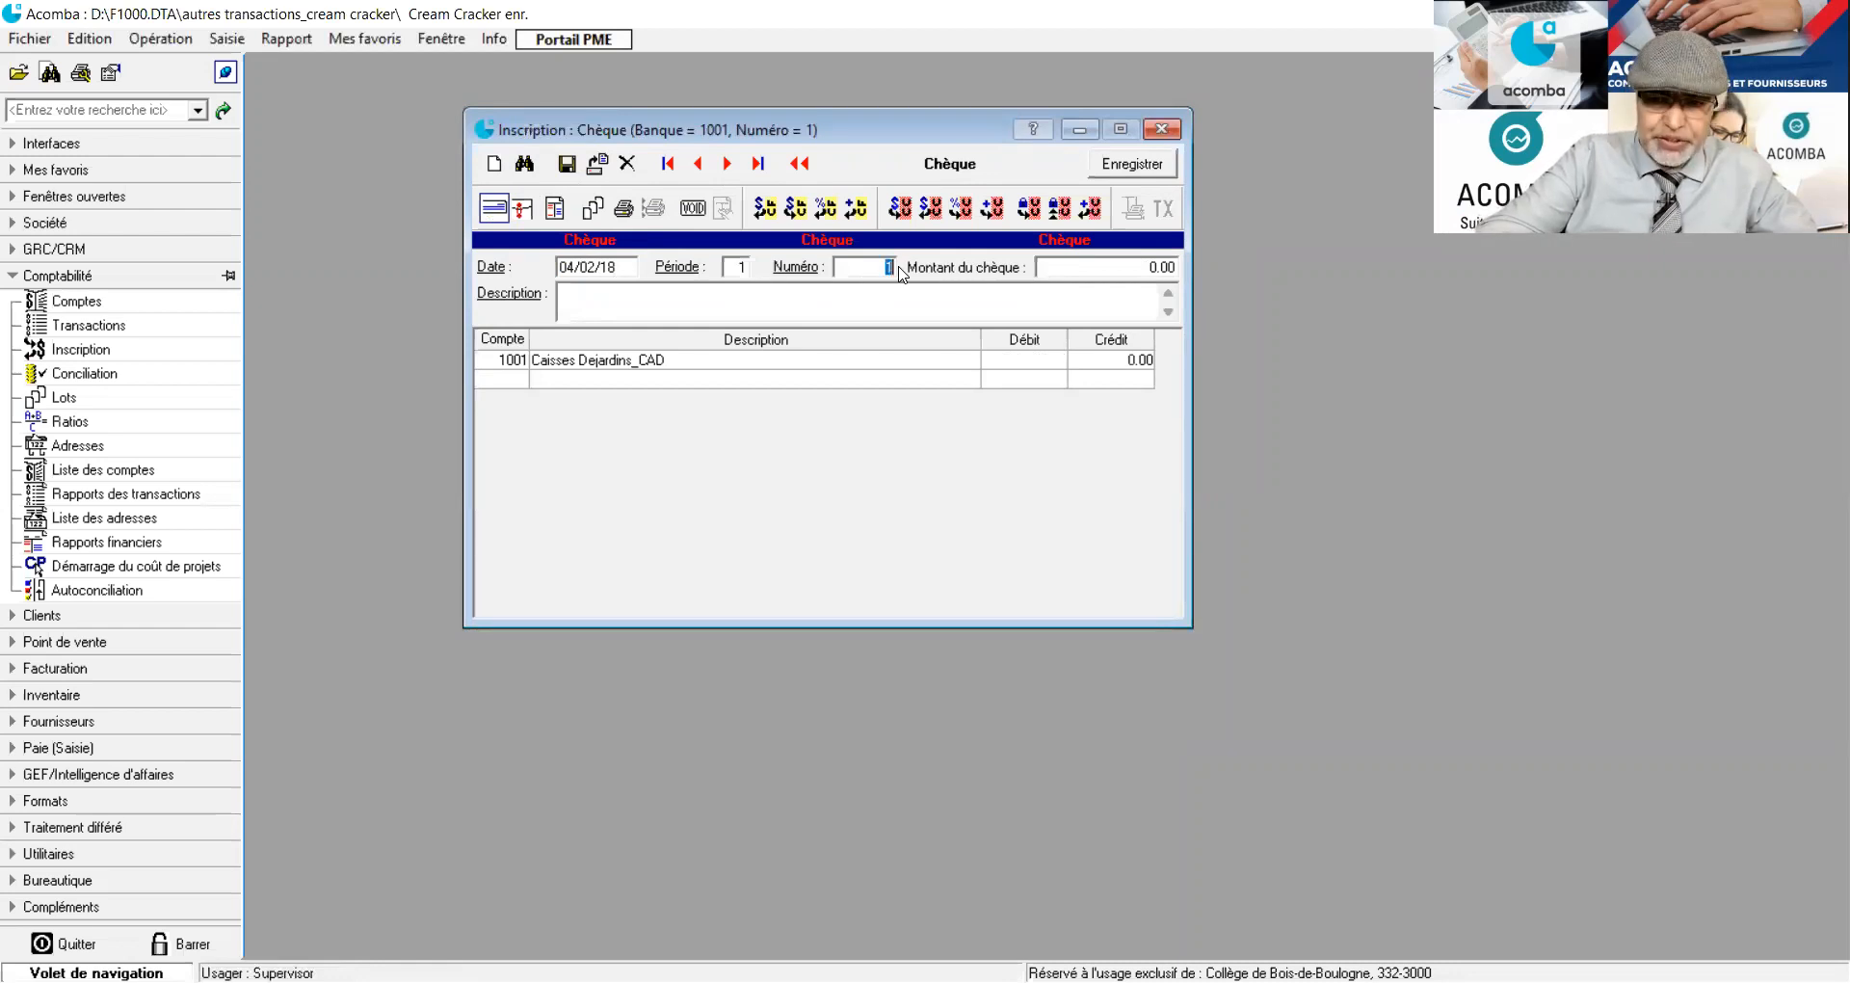
# Enter "Fregelement fac#DHL/2018" as the description of cheque 100.
pyautogui.click(676, 289)
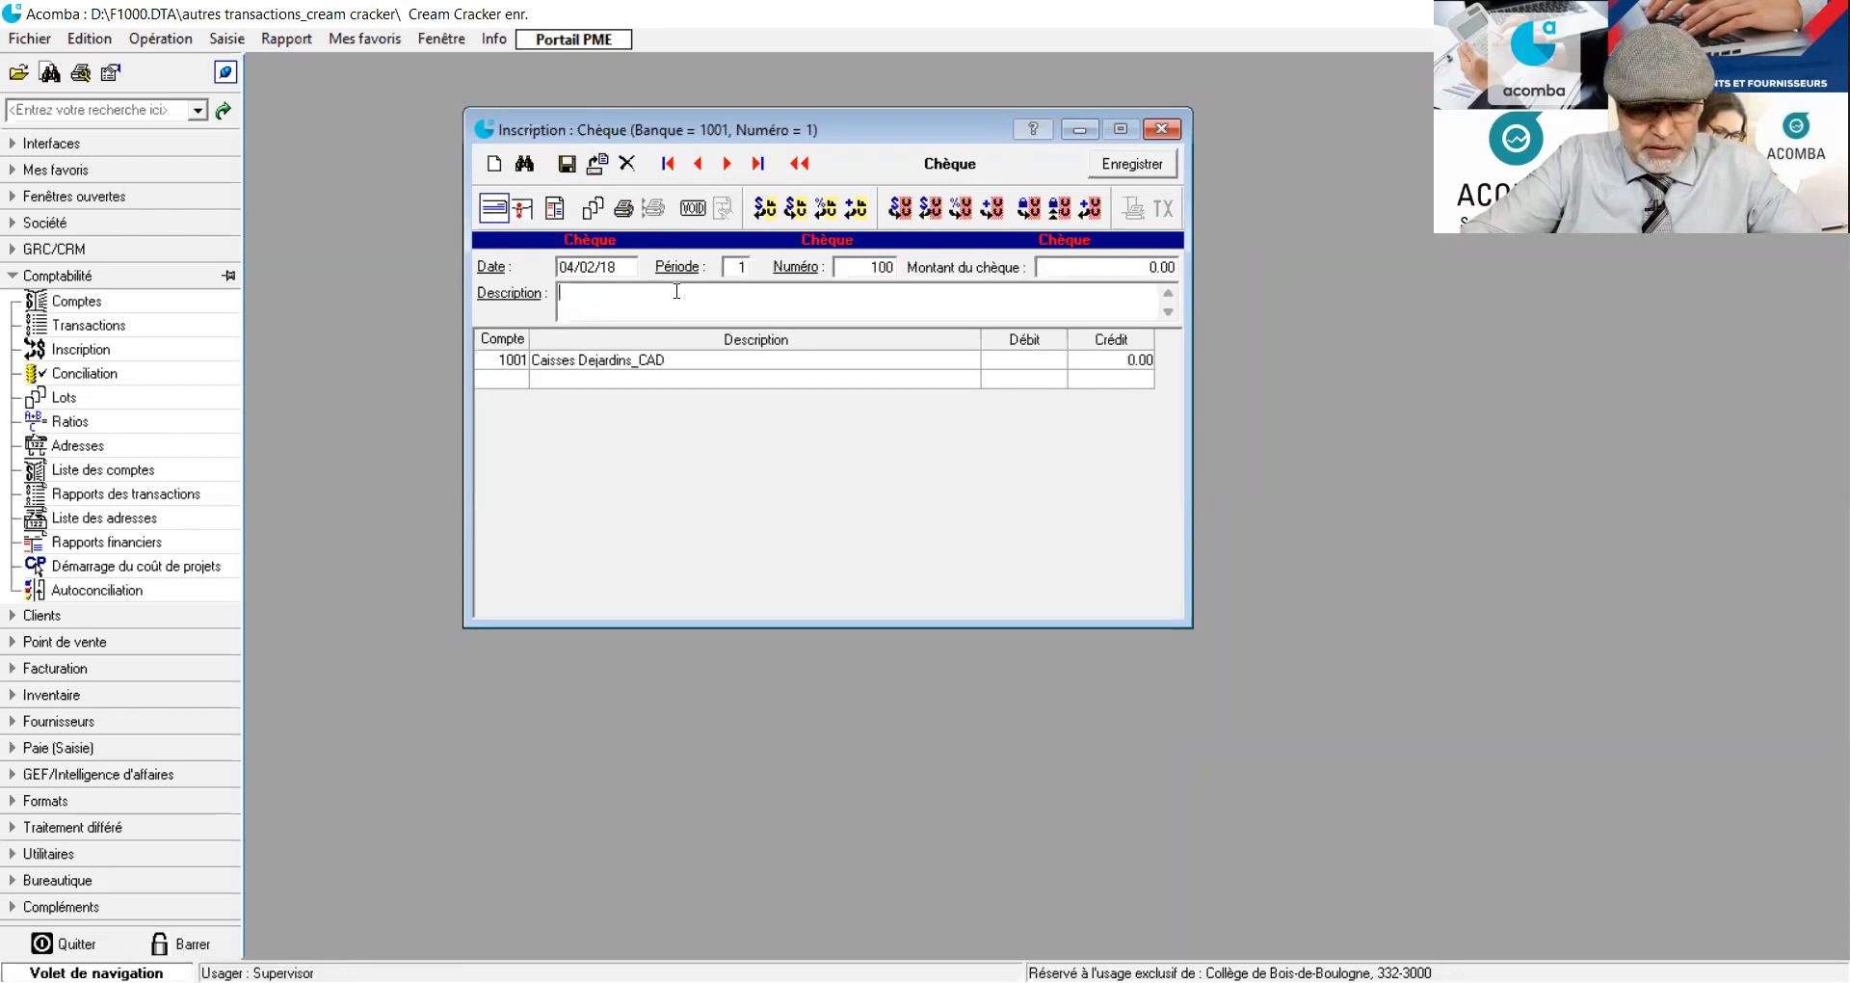
pyautogui.write('FA')
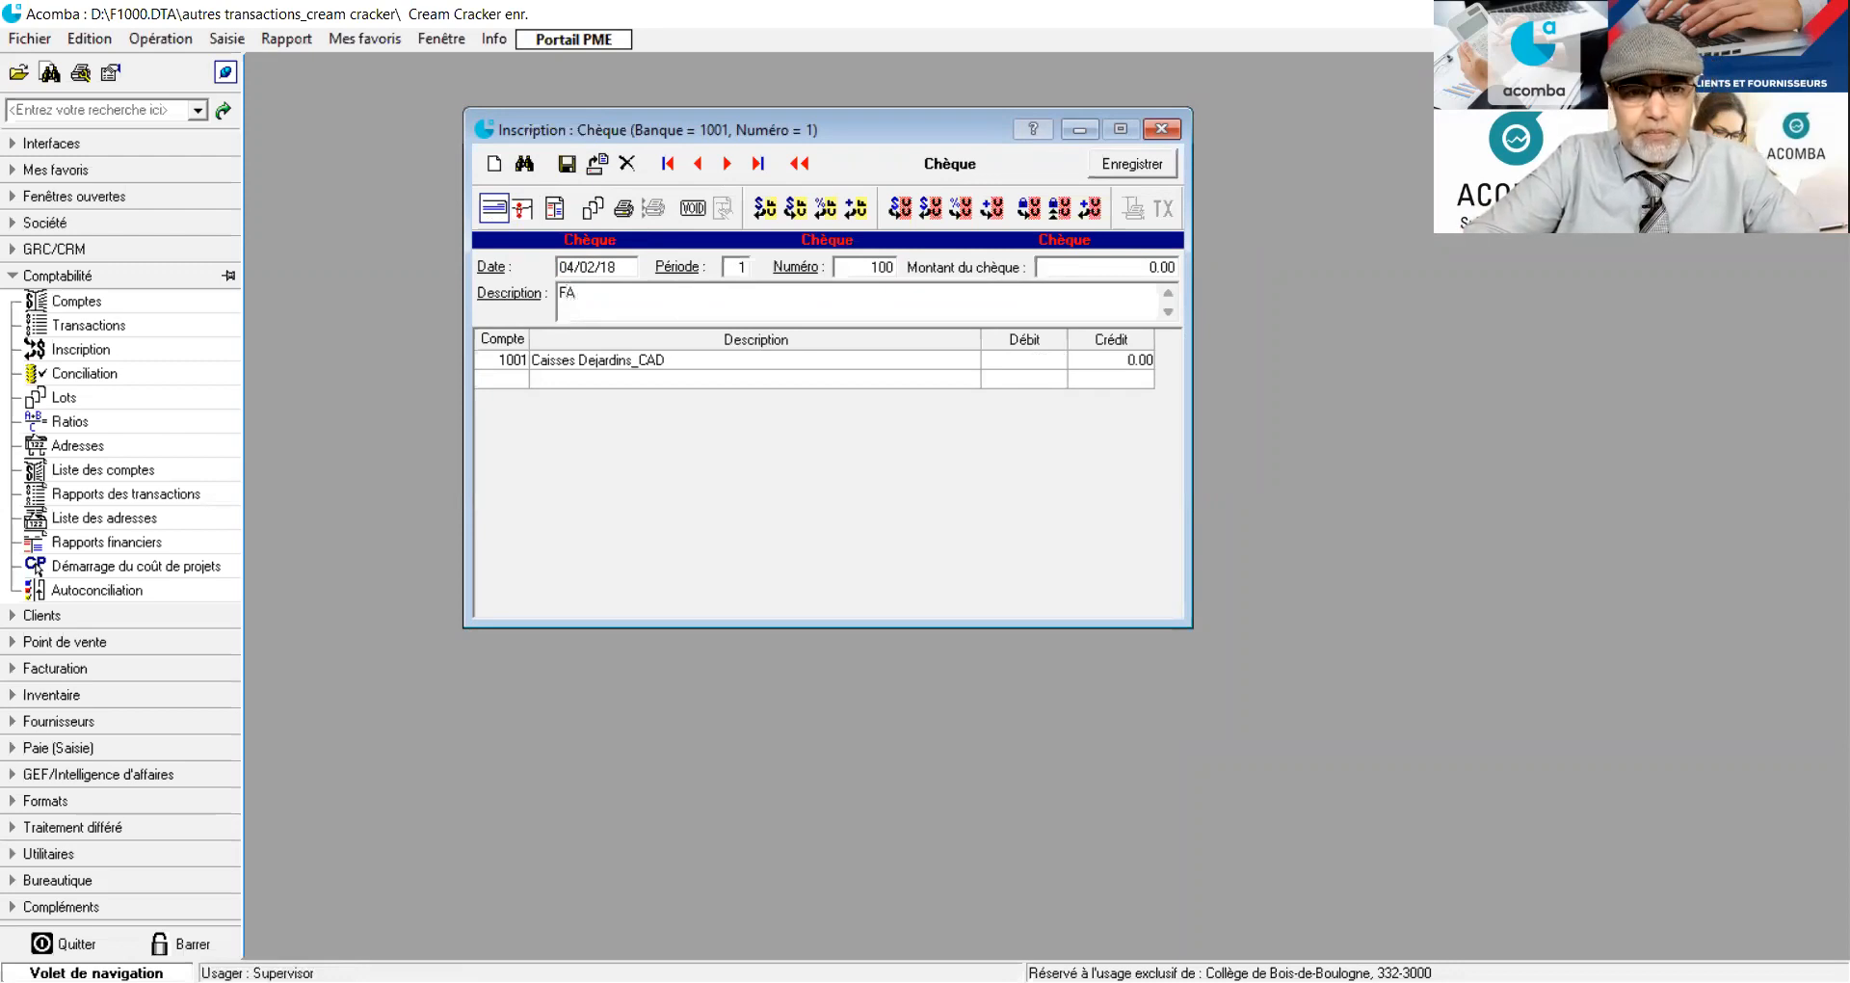
pyautogui.press('BackSpace')
pyautogui.write('regelemnt')
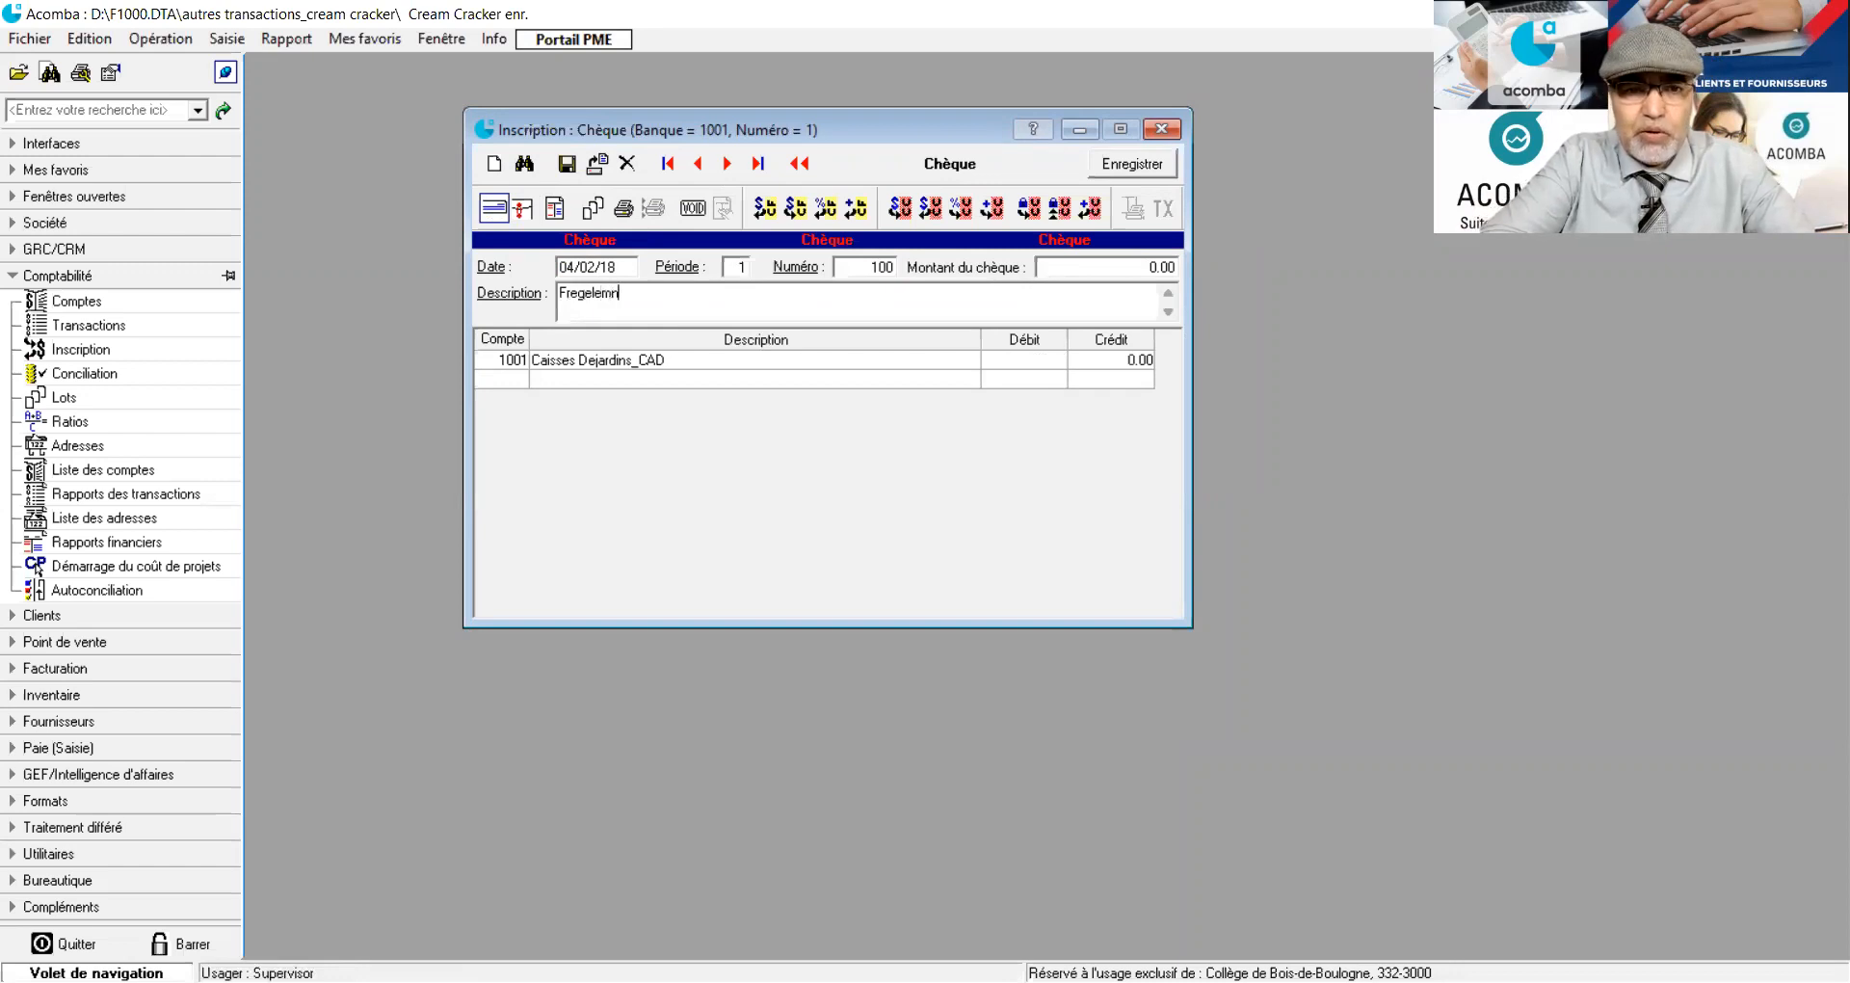
pyautogui.press('BackSpace')
pyautogui.press('BackSpace')
pyautogui.write('ent f')
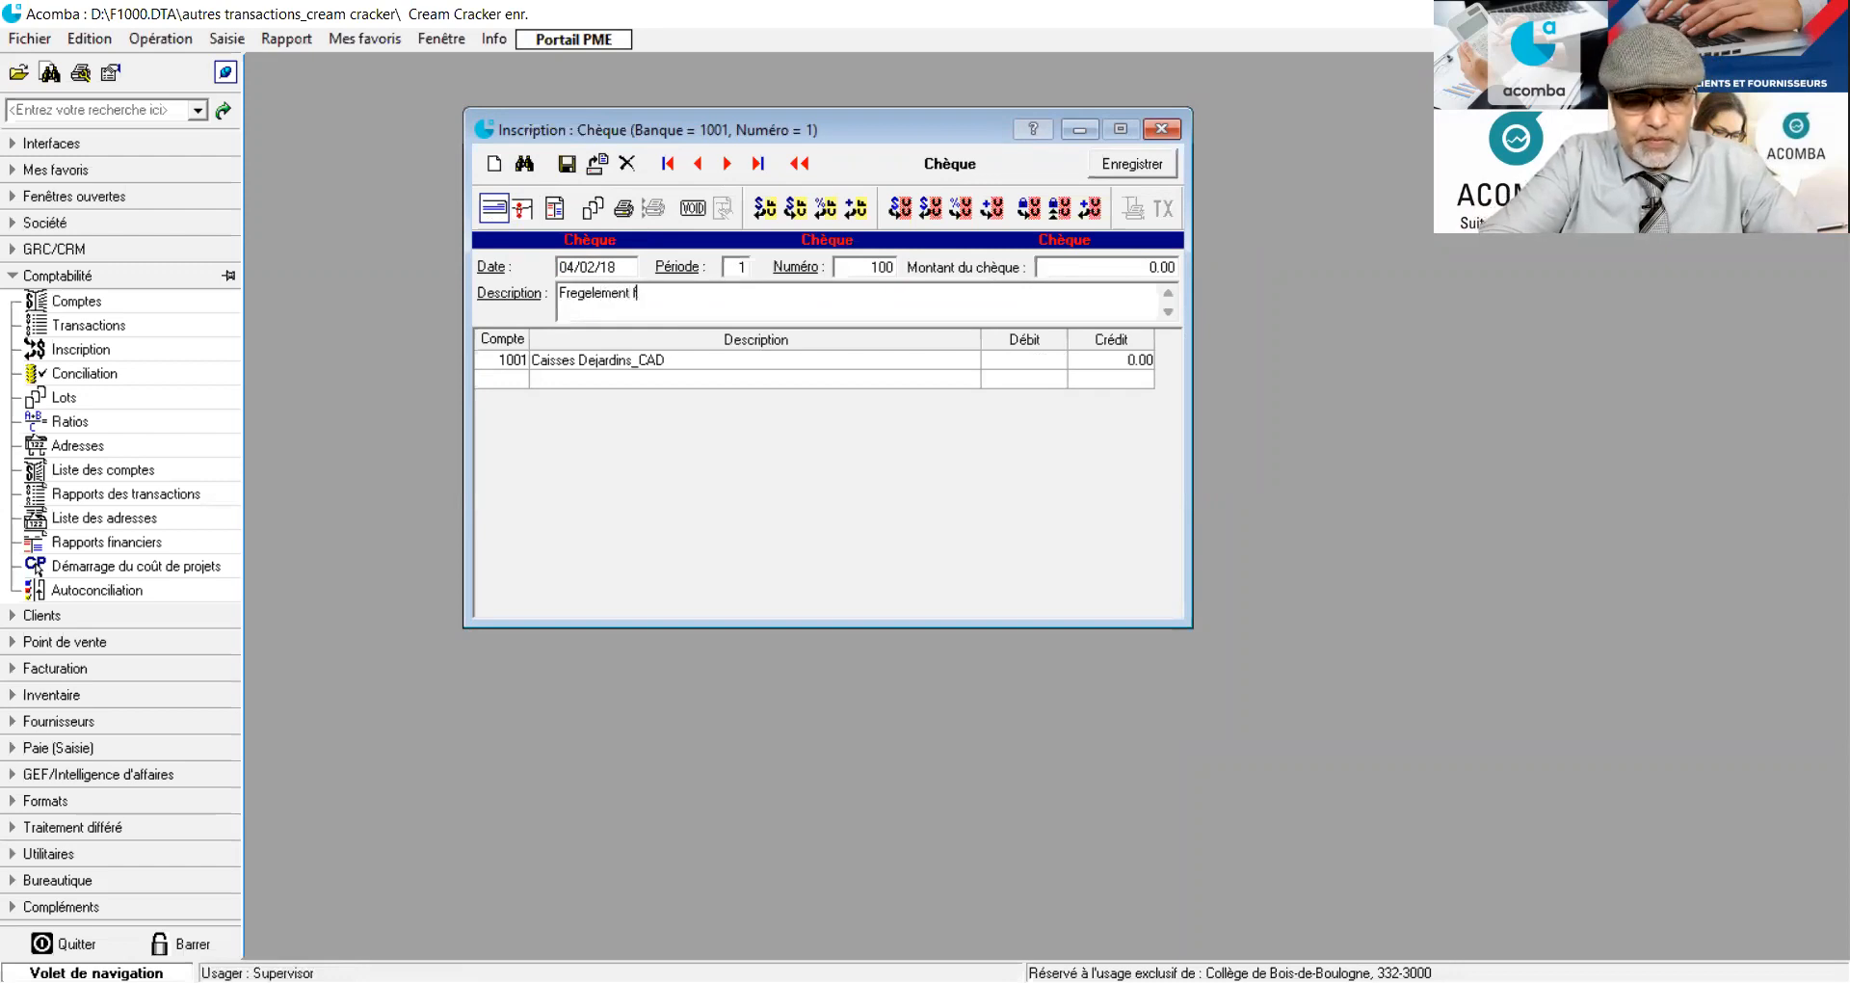
pyautogui.write('act#')
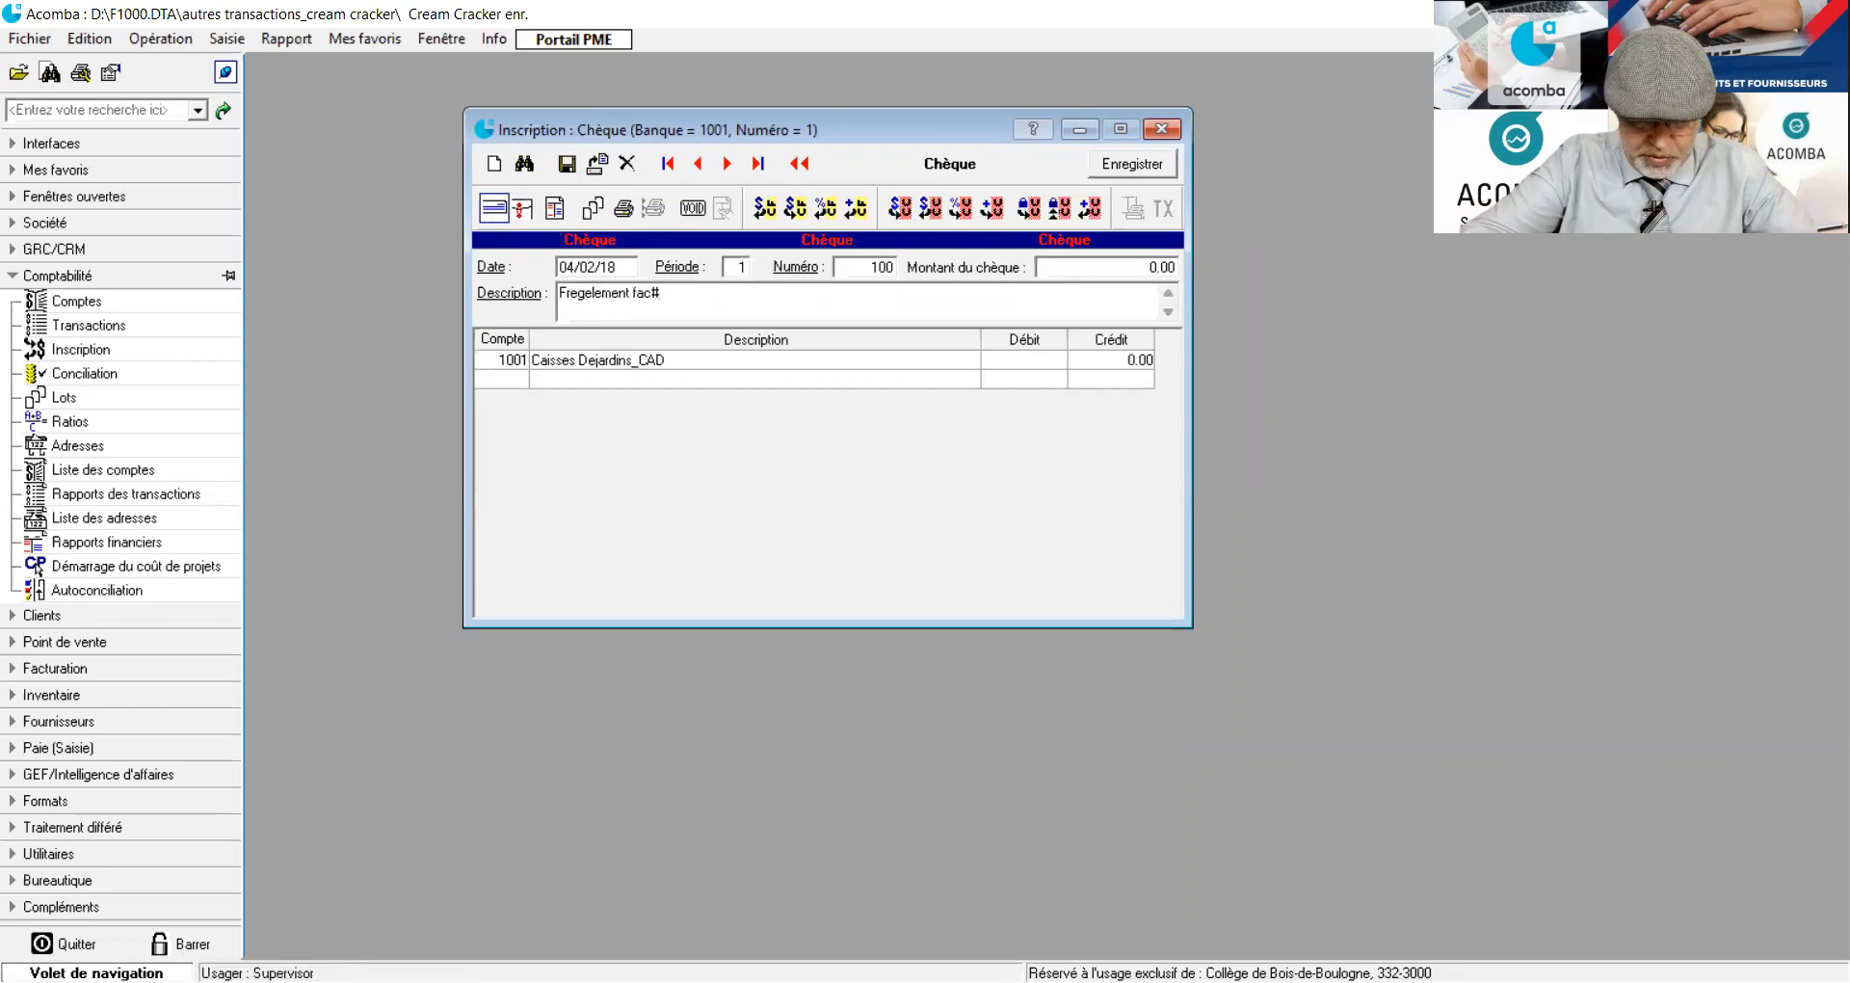
pyautogui.write('D')
pyautogui.write('L')
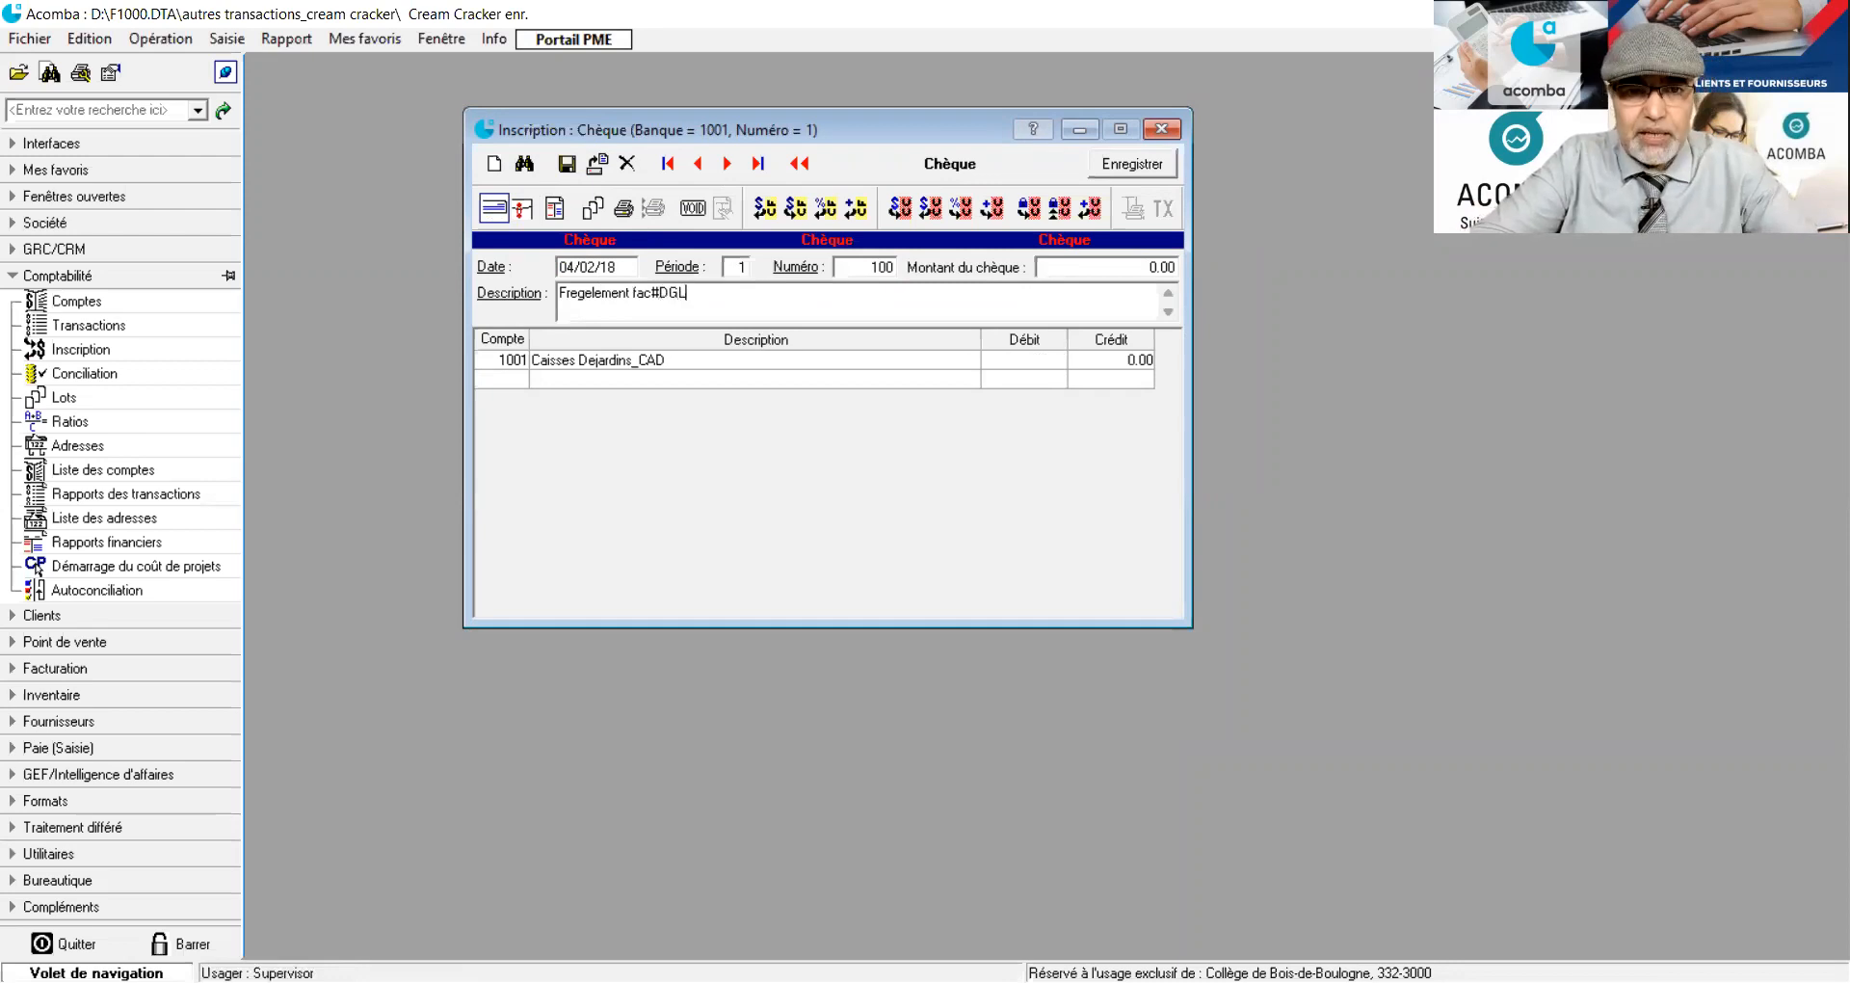
pyautogui.press('BackSpace')
pyautogui.press('BackSpace')
pyautogui.write('HL')
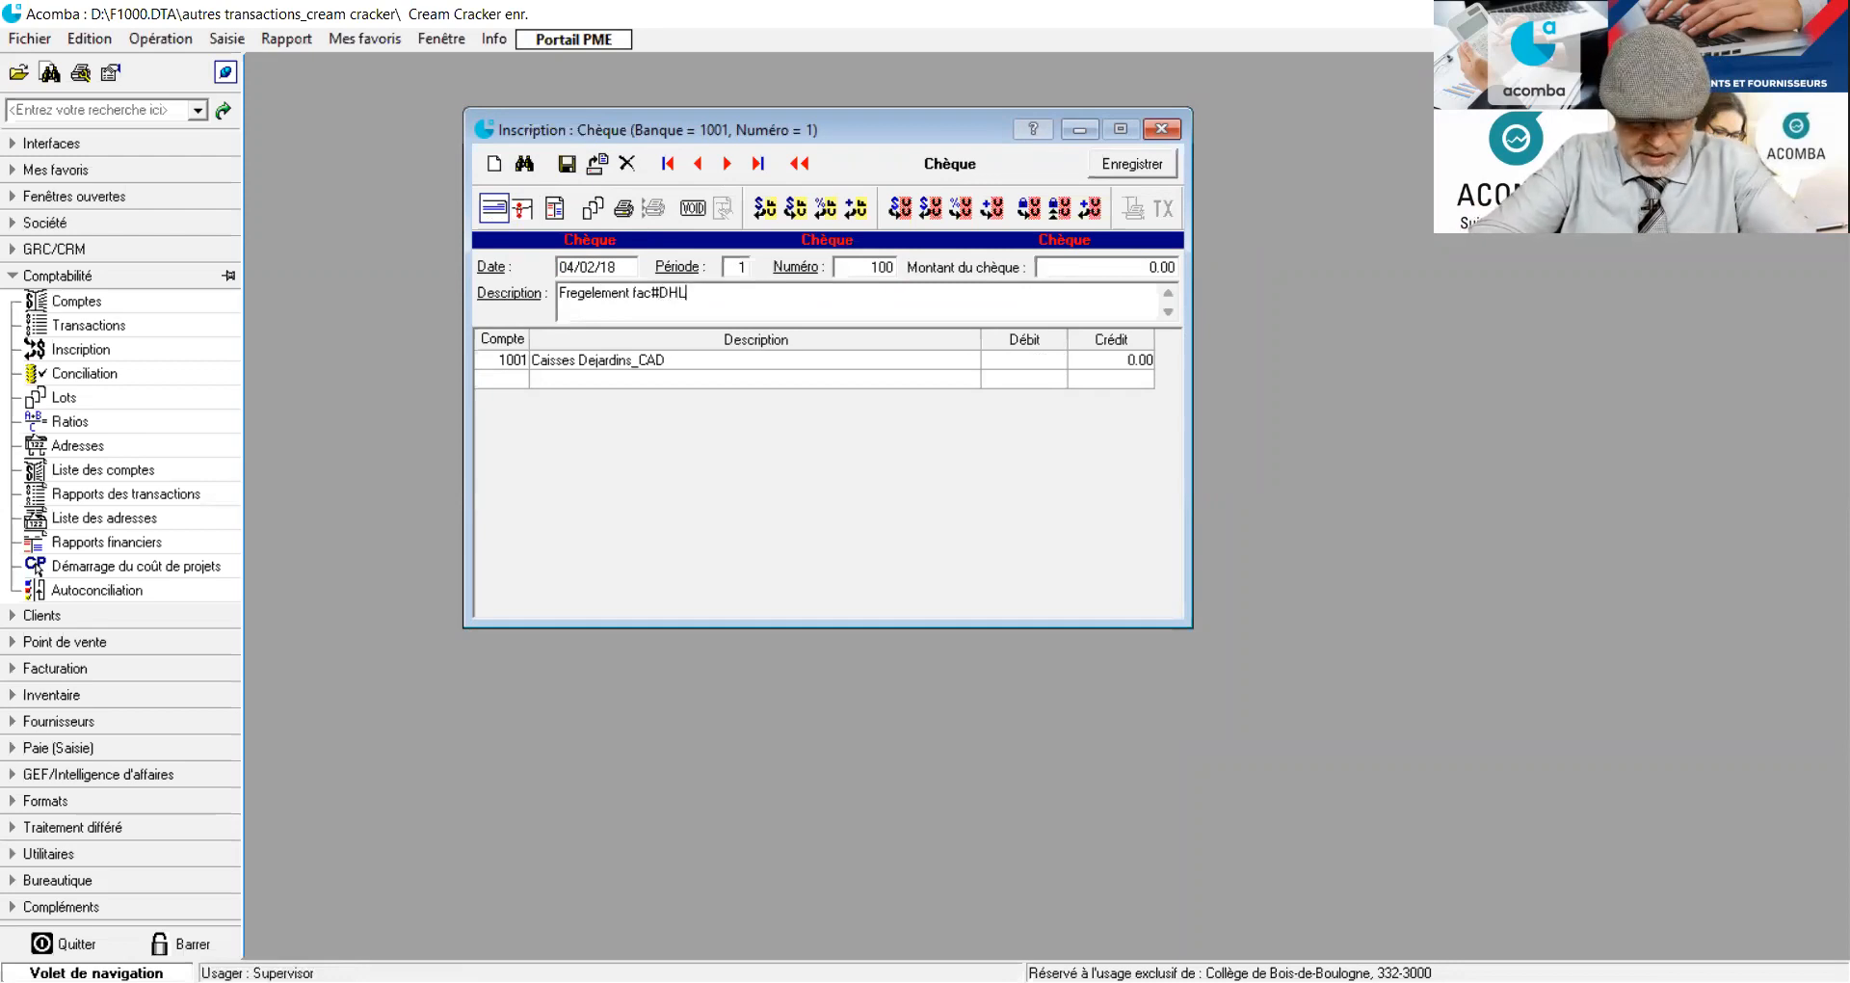
pyautogui.write('/20')
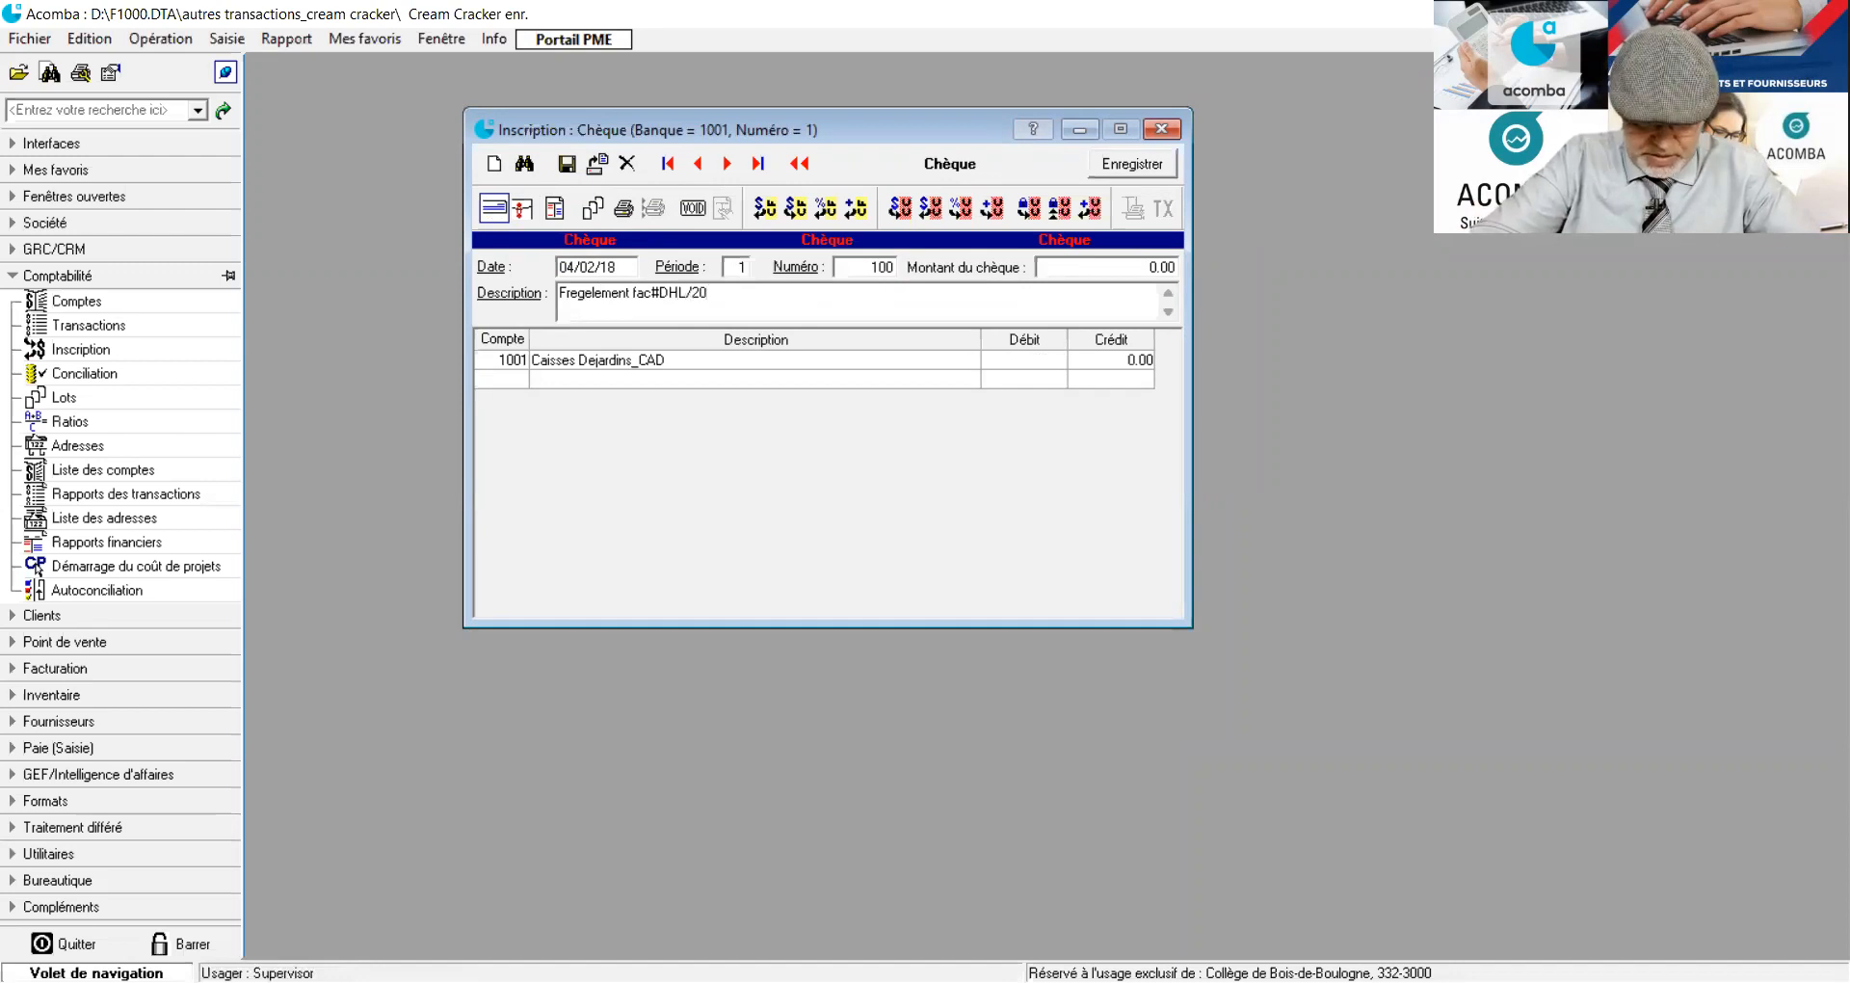
pyautogui.write('18')
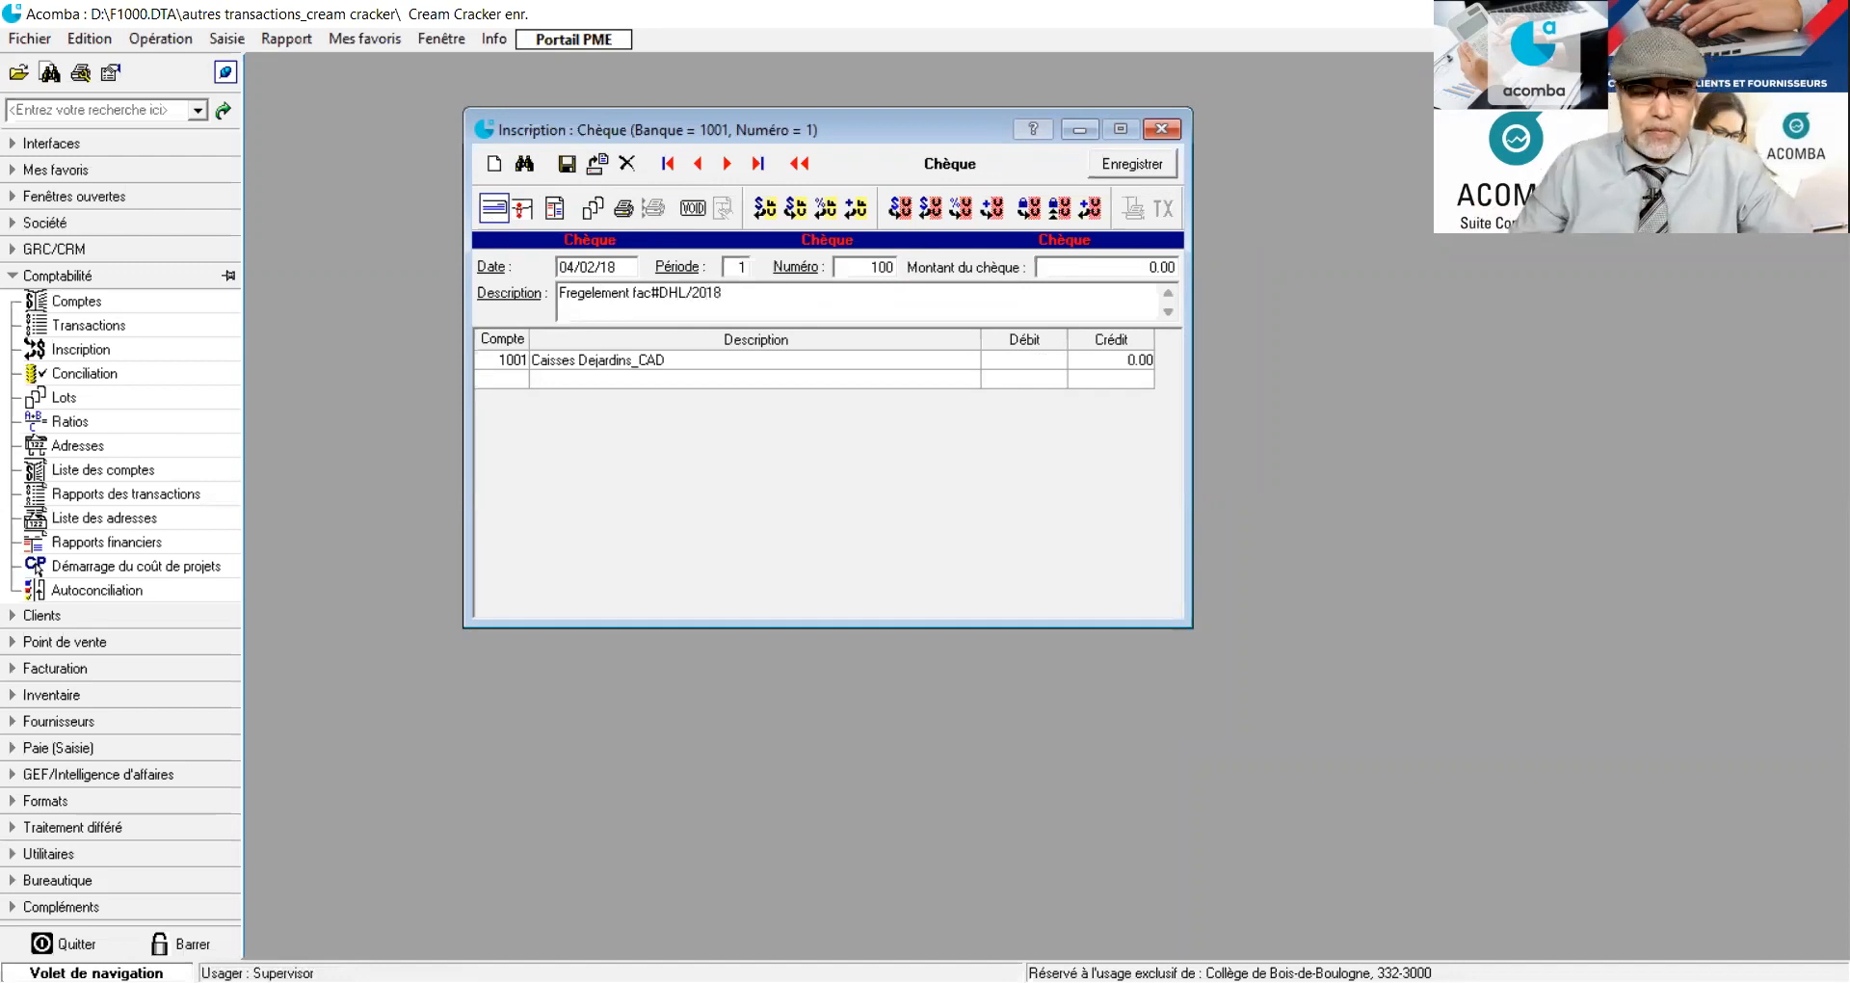
pyautogui.press('Tab')
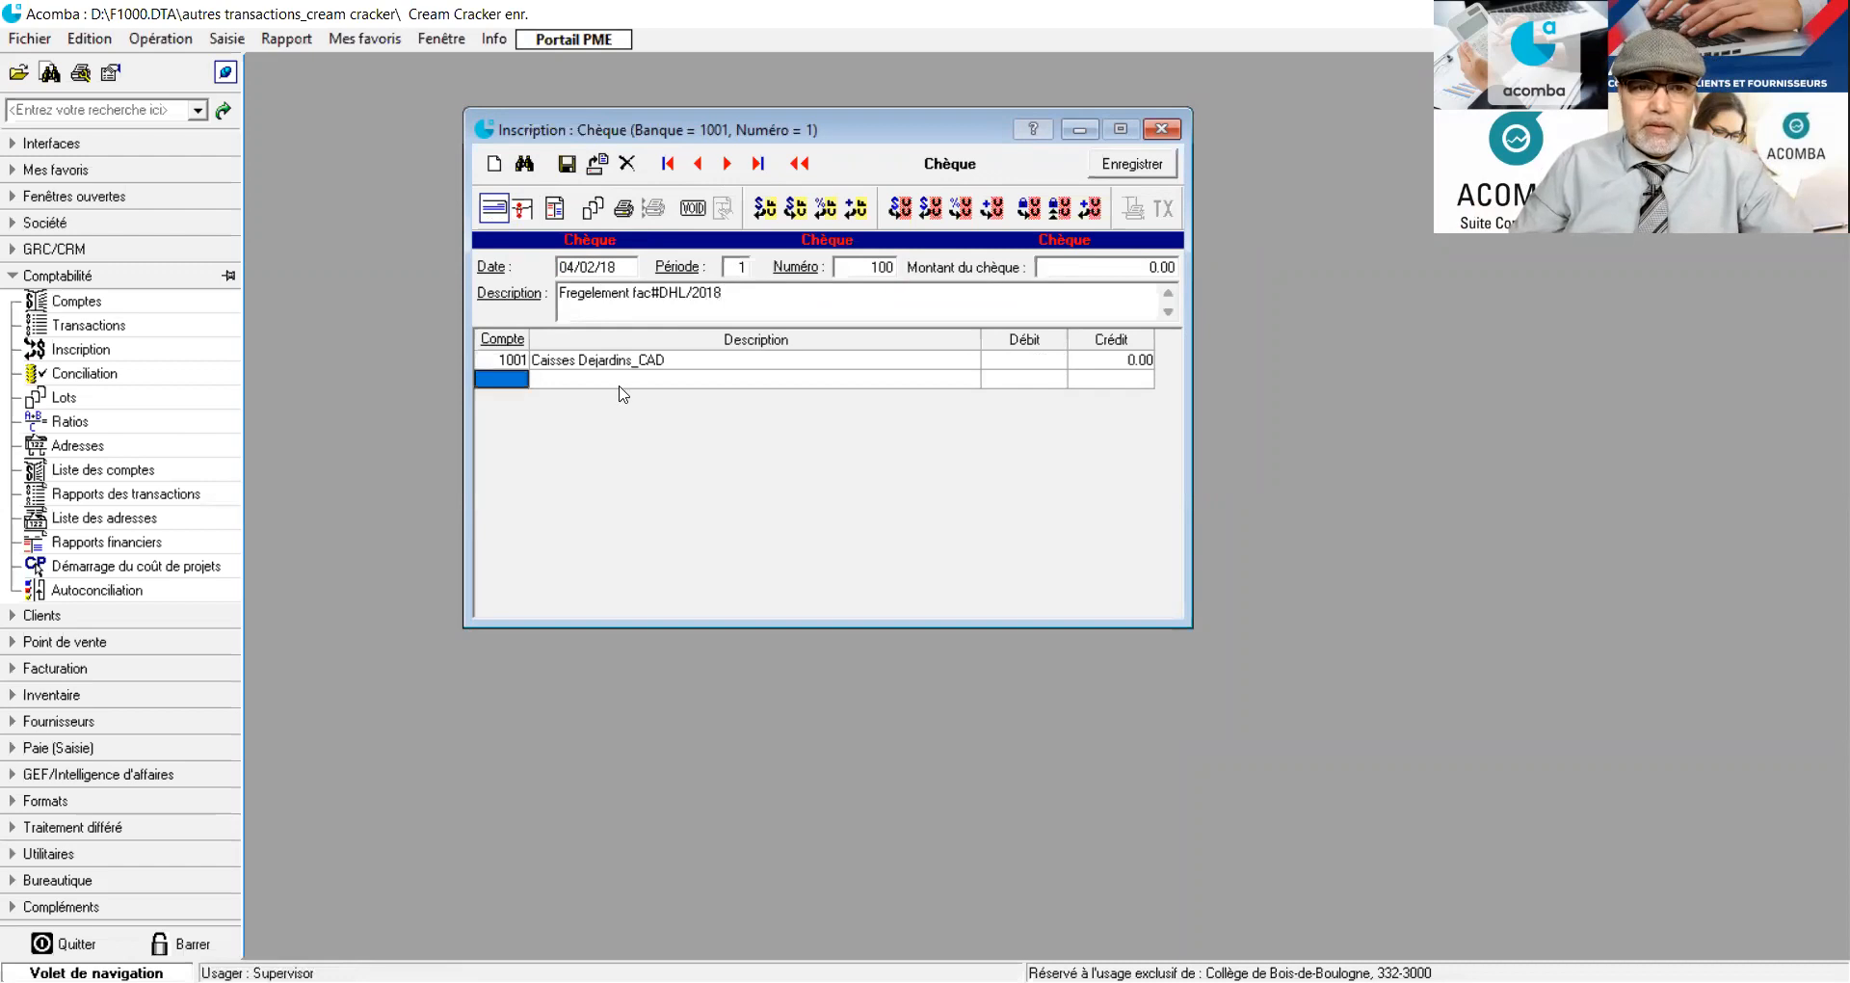
# Add account 6601 Frais de transport sur achats as the second line of the cheque and debit it 574.88.
pyautogui.click(501, 380)
pyautogui.doubleClick(519, 378)
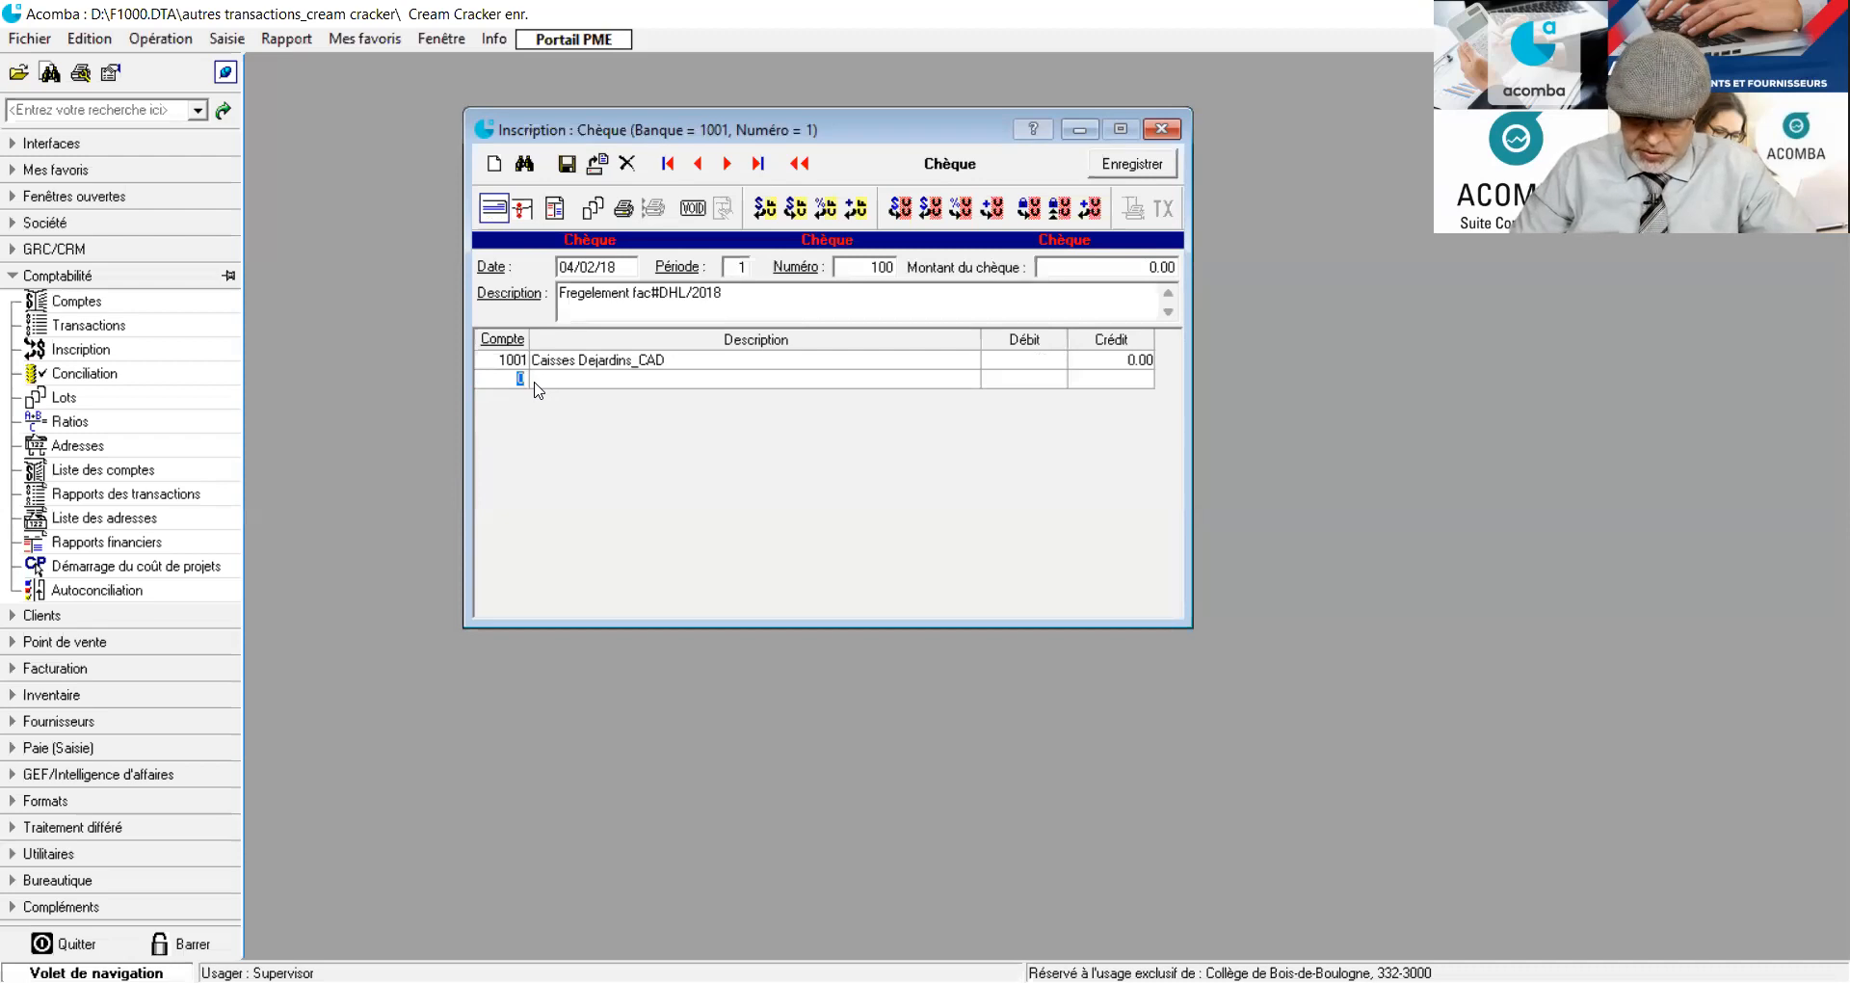
pyautogui.write('6601')
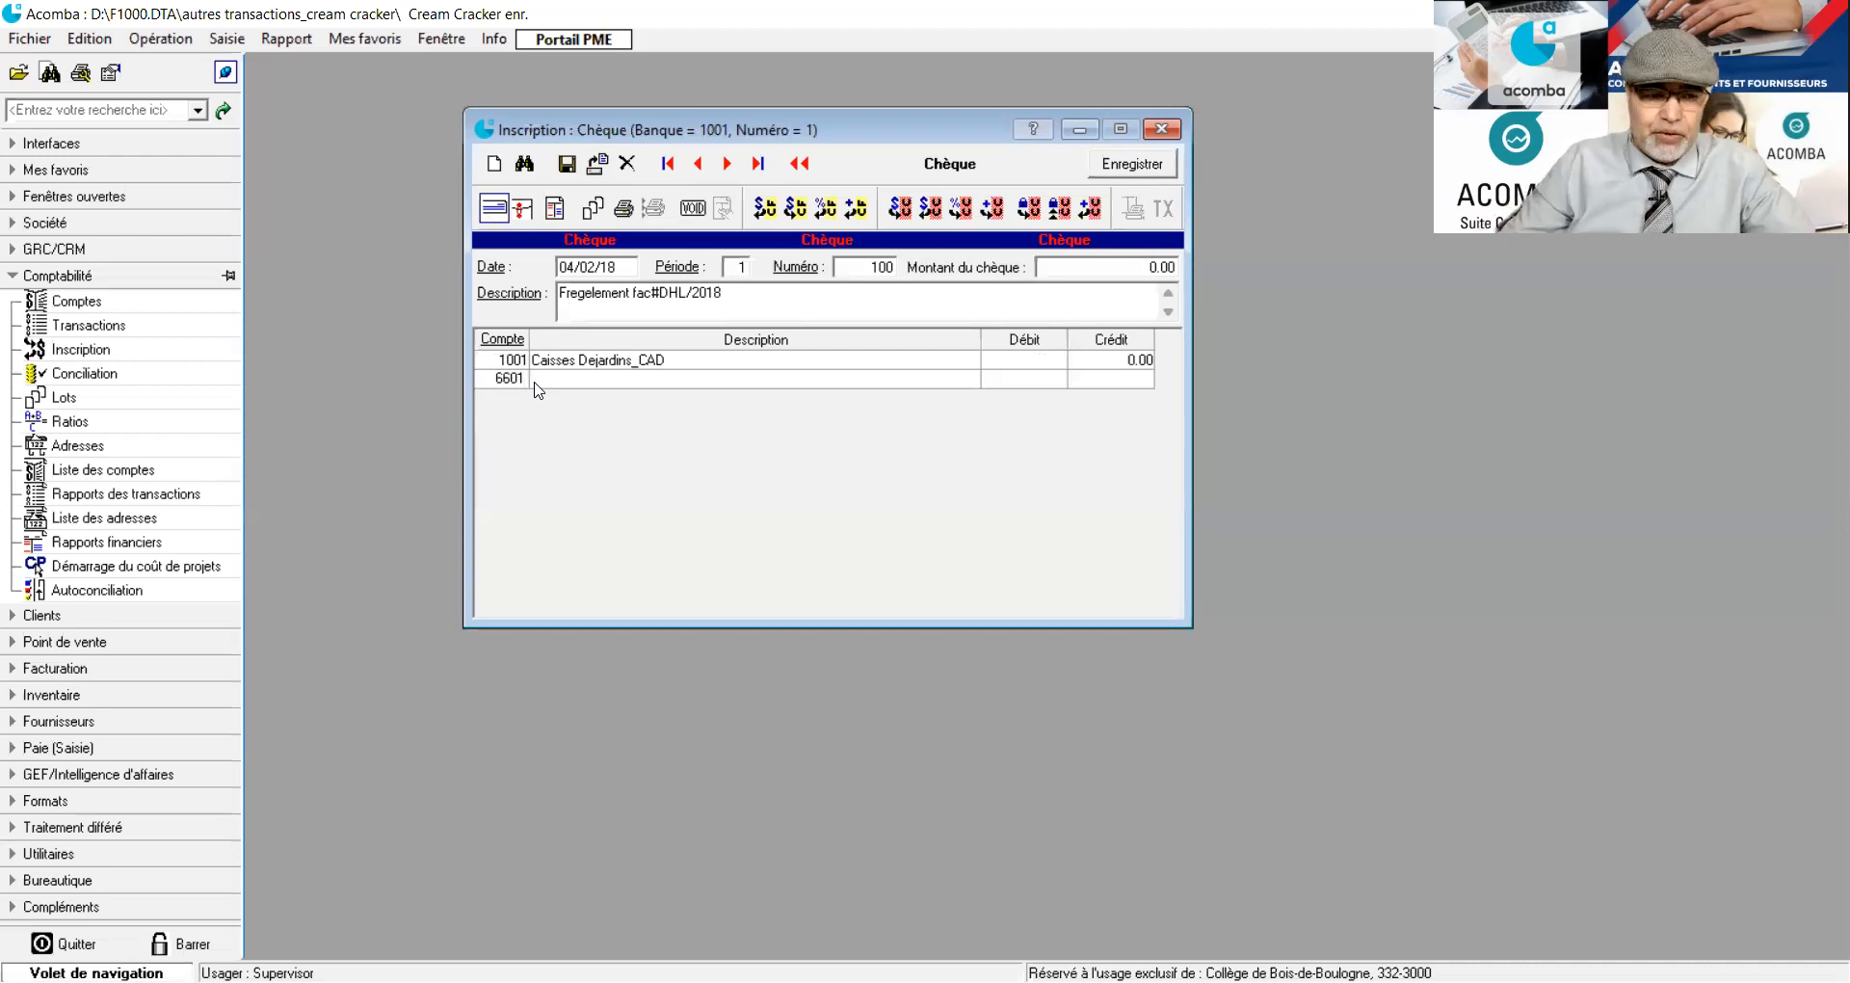
pyautogui.press('Return')
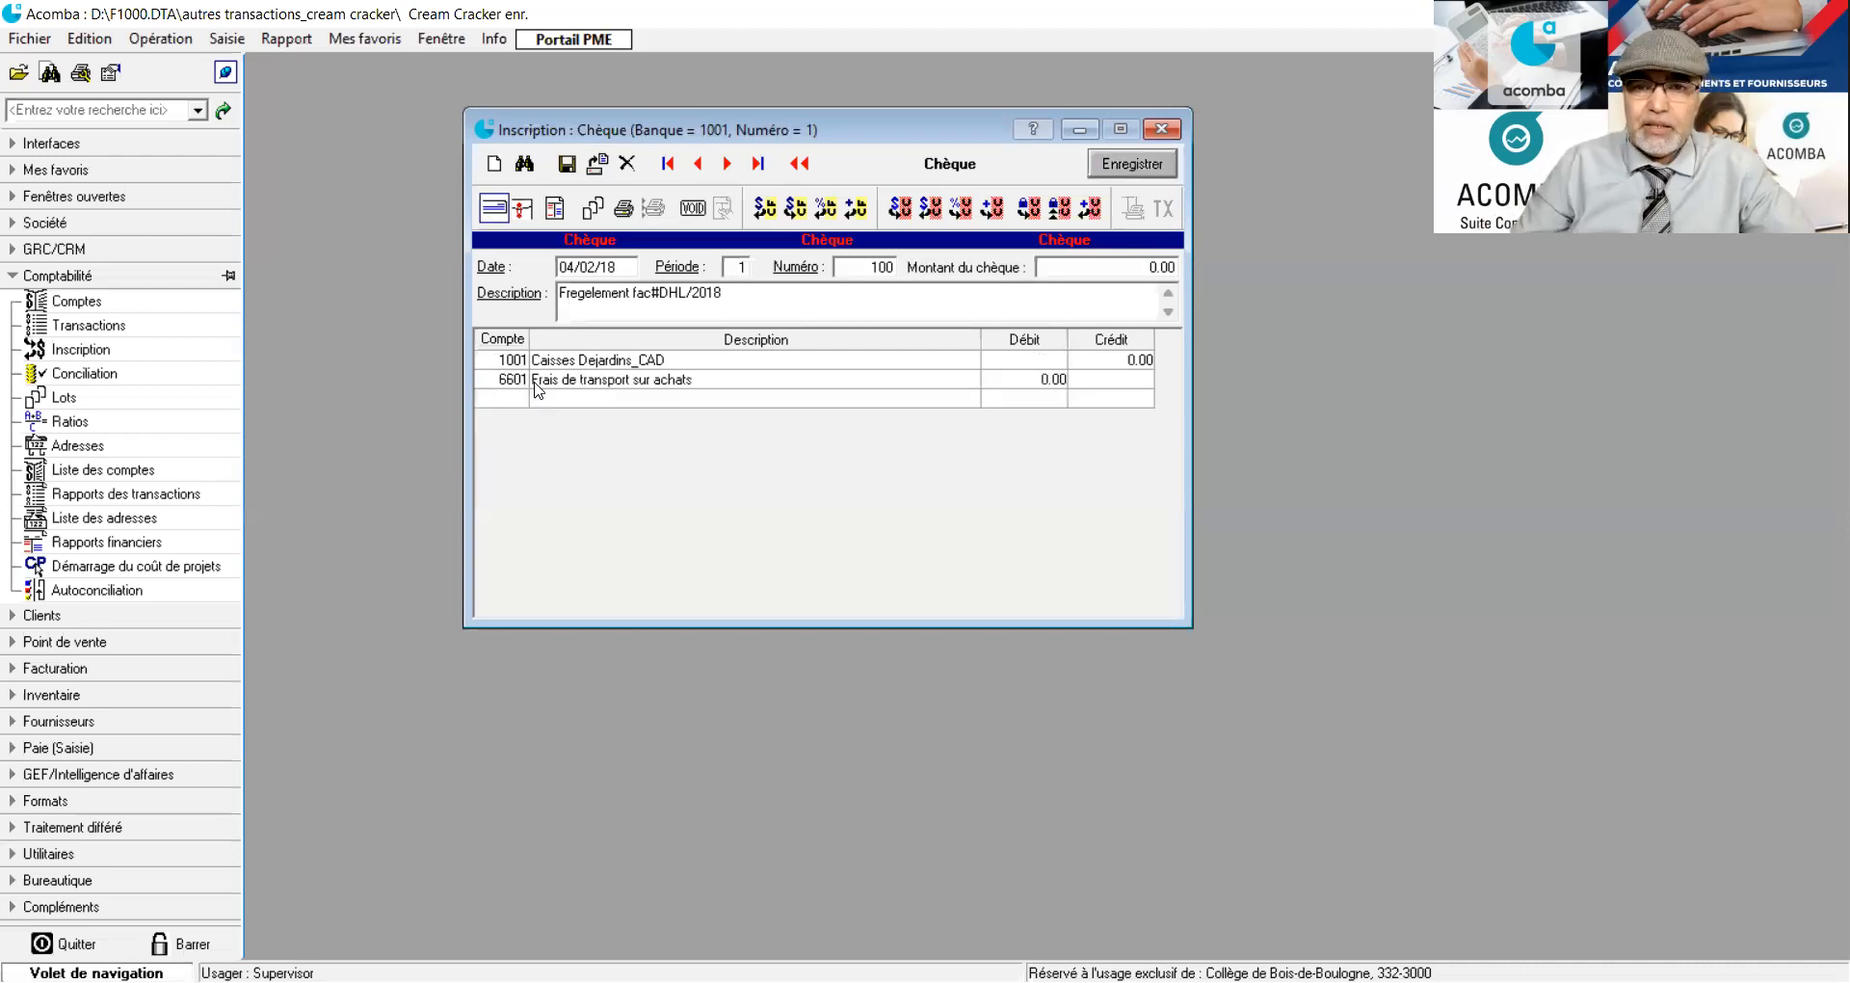
pyautogui.click(1032, 384)
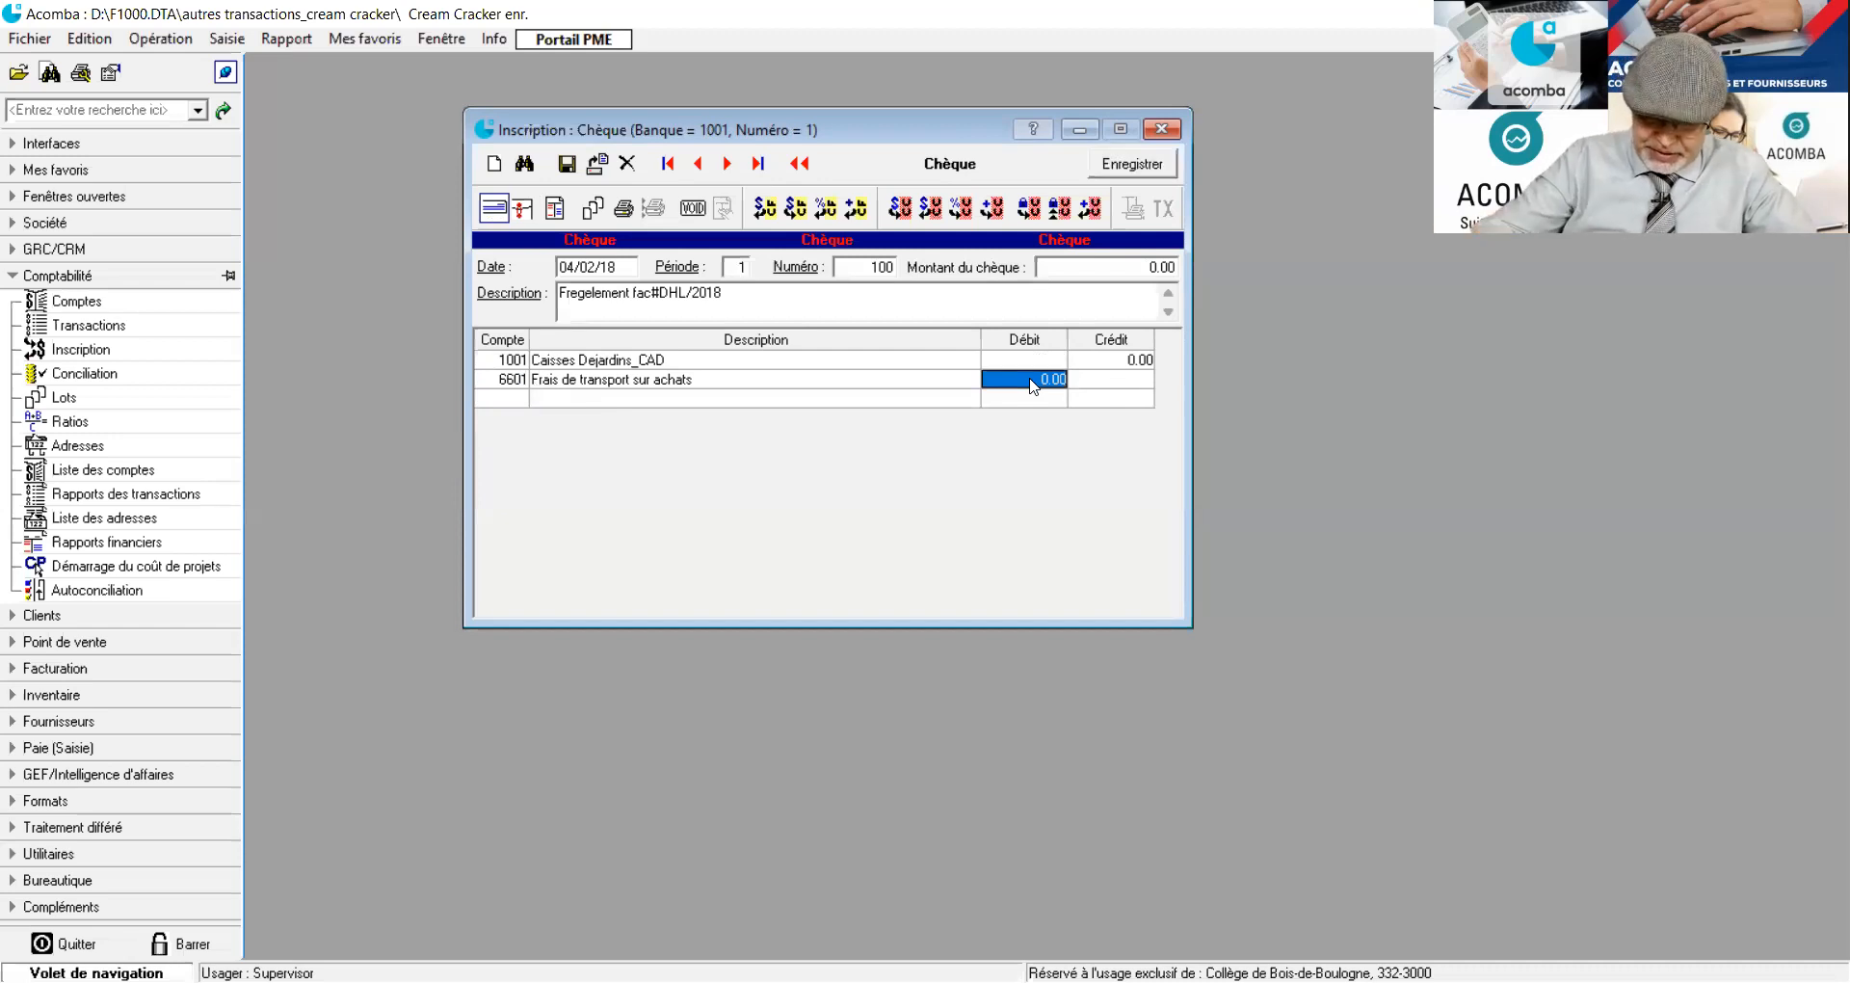
pyautogui.write('574')
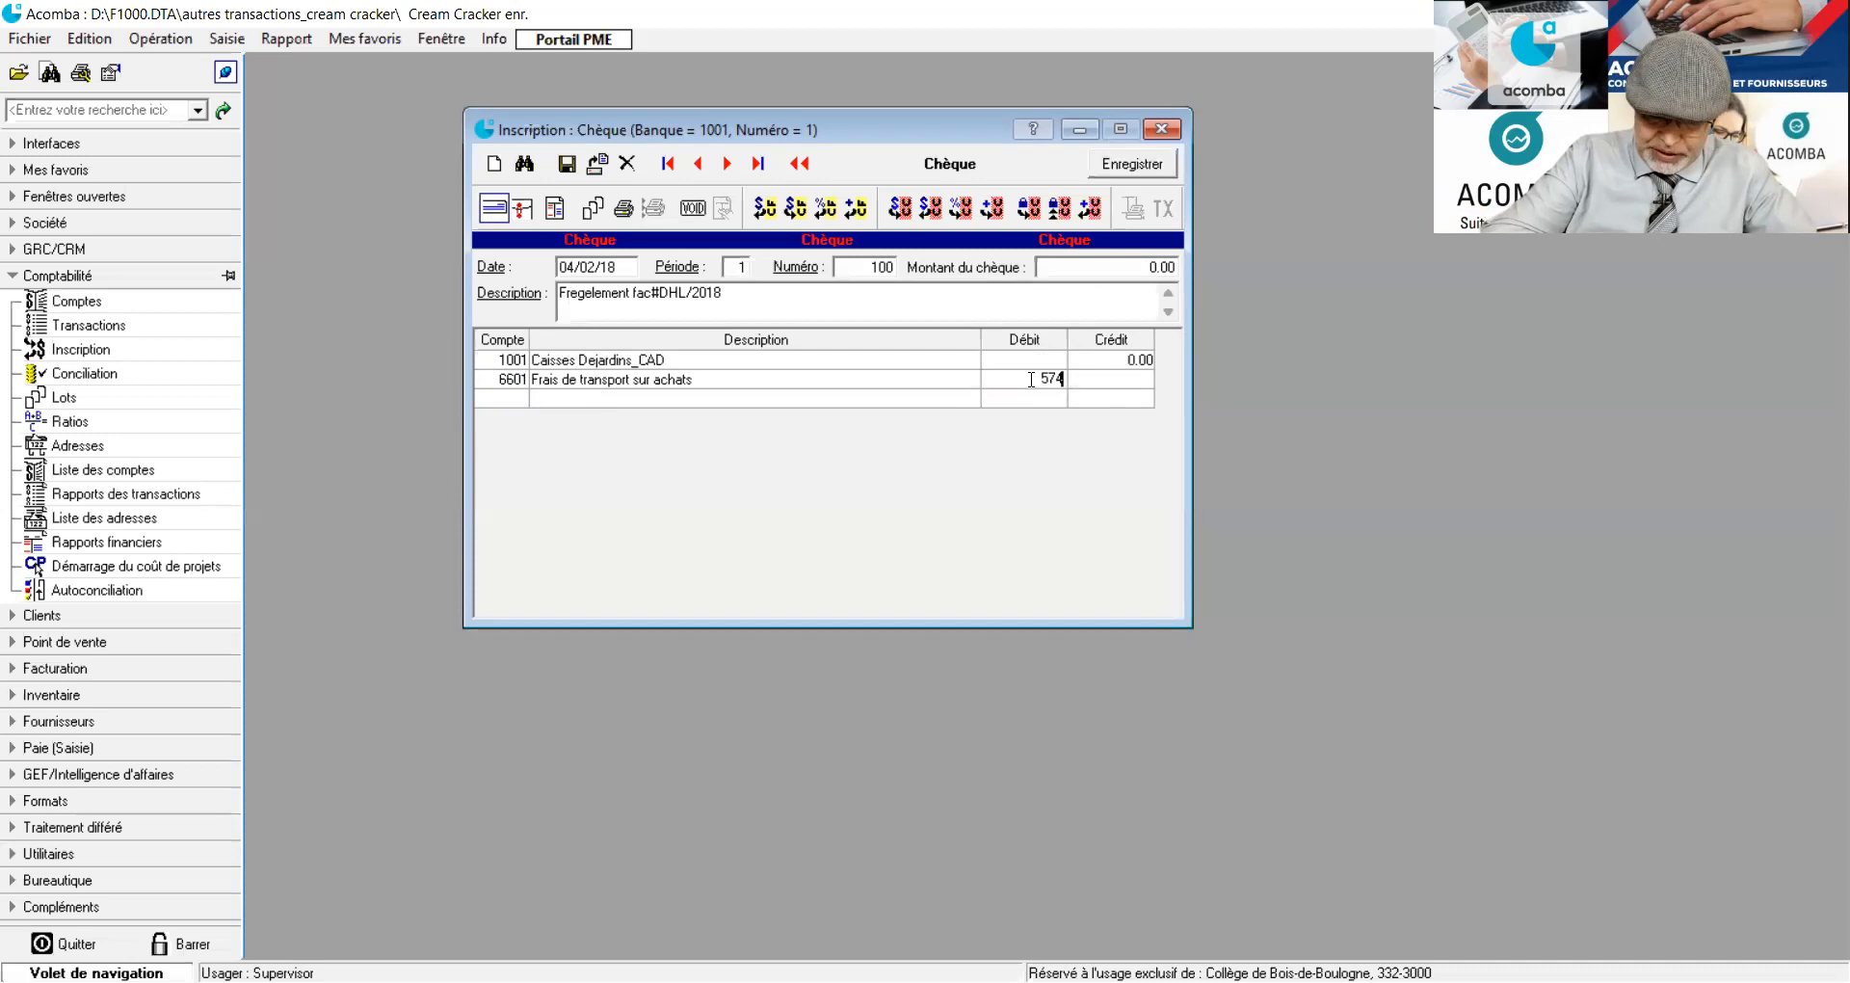
pyautogui.write('.88')
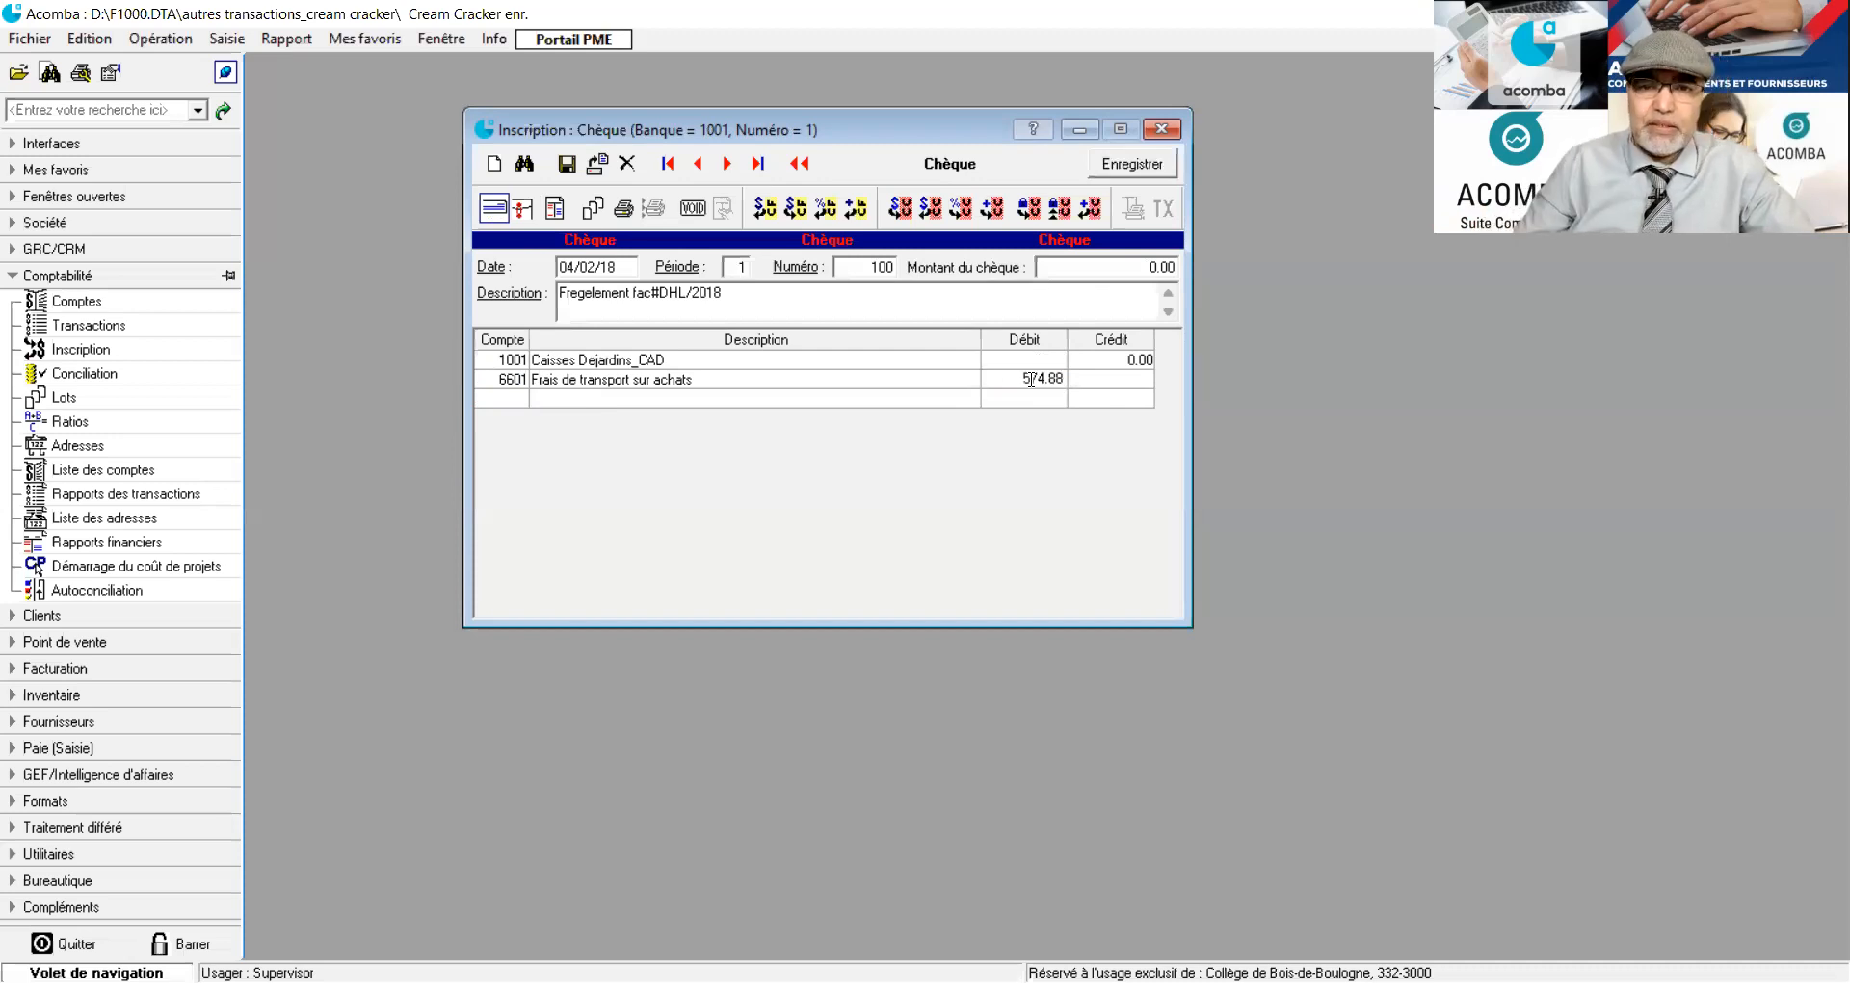
pyautogui.press('Return')
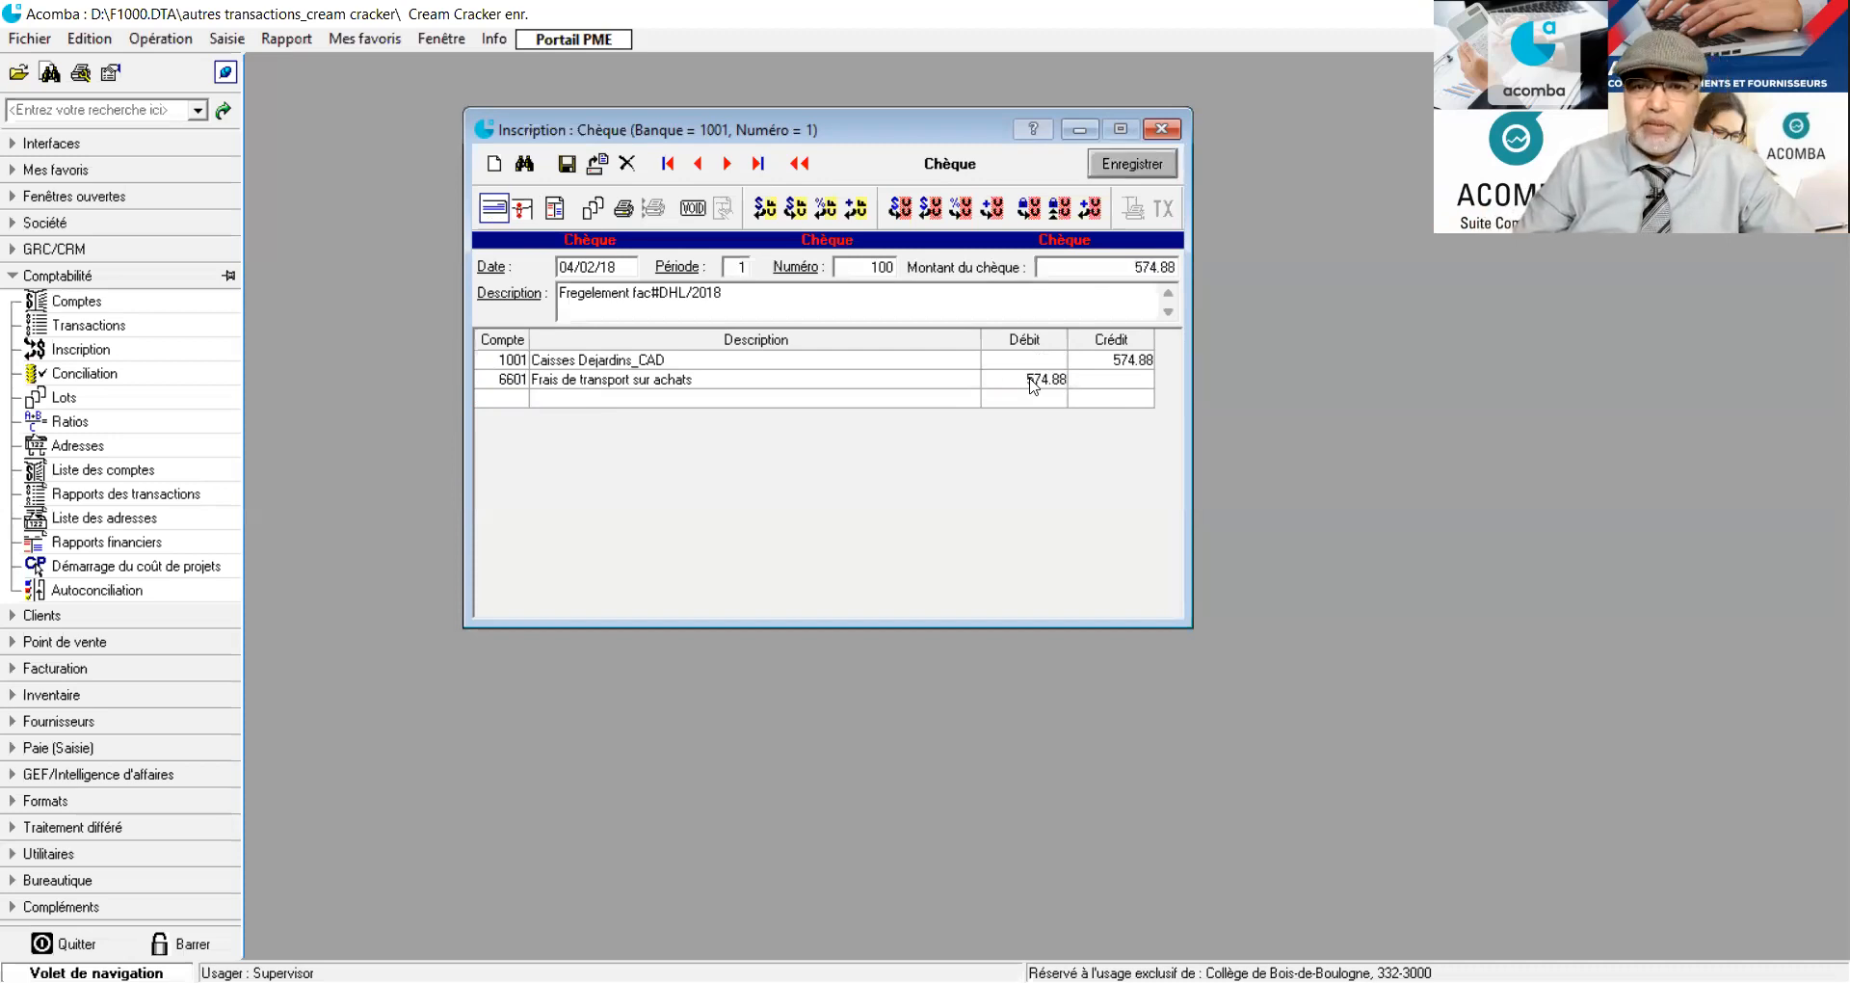
# Split the taxes out of the transport charge into accounts 2302 CTI à recouvrer and 2312 RTI à recouvrer, and save the cheque.
pyautogui.click(502, 399)
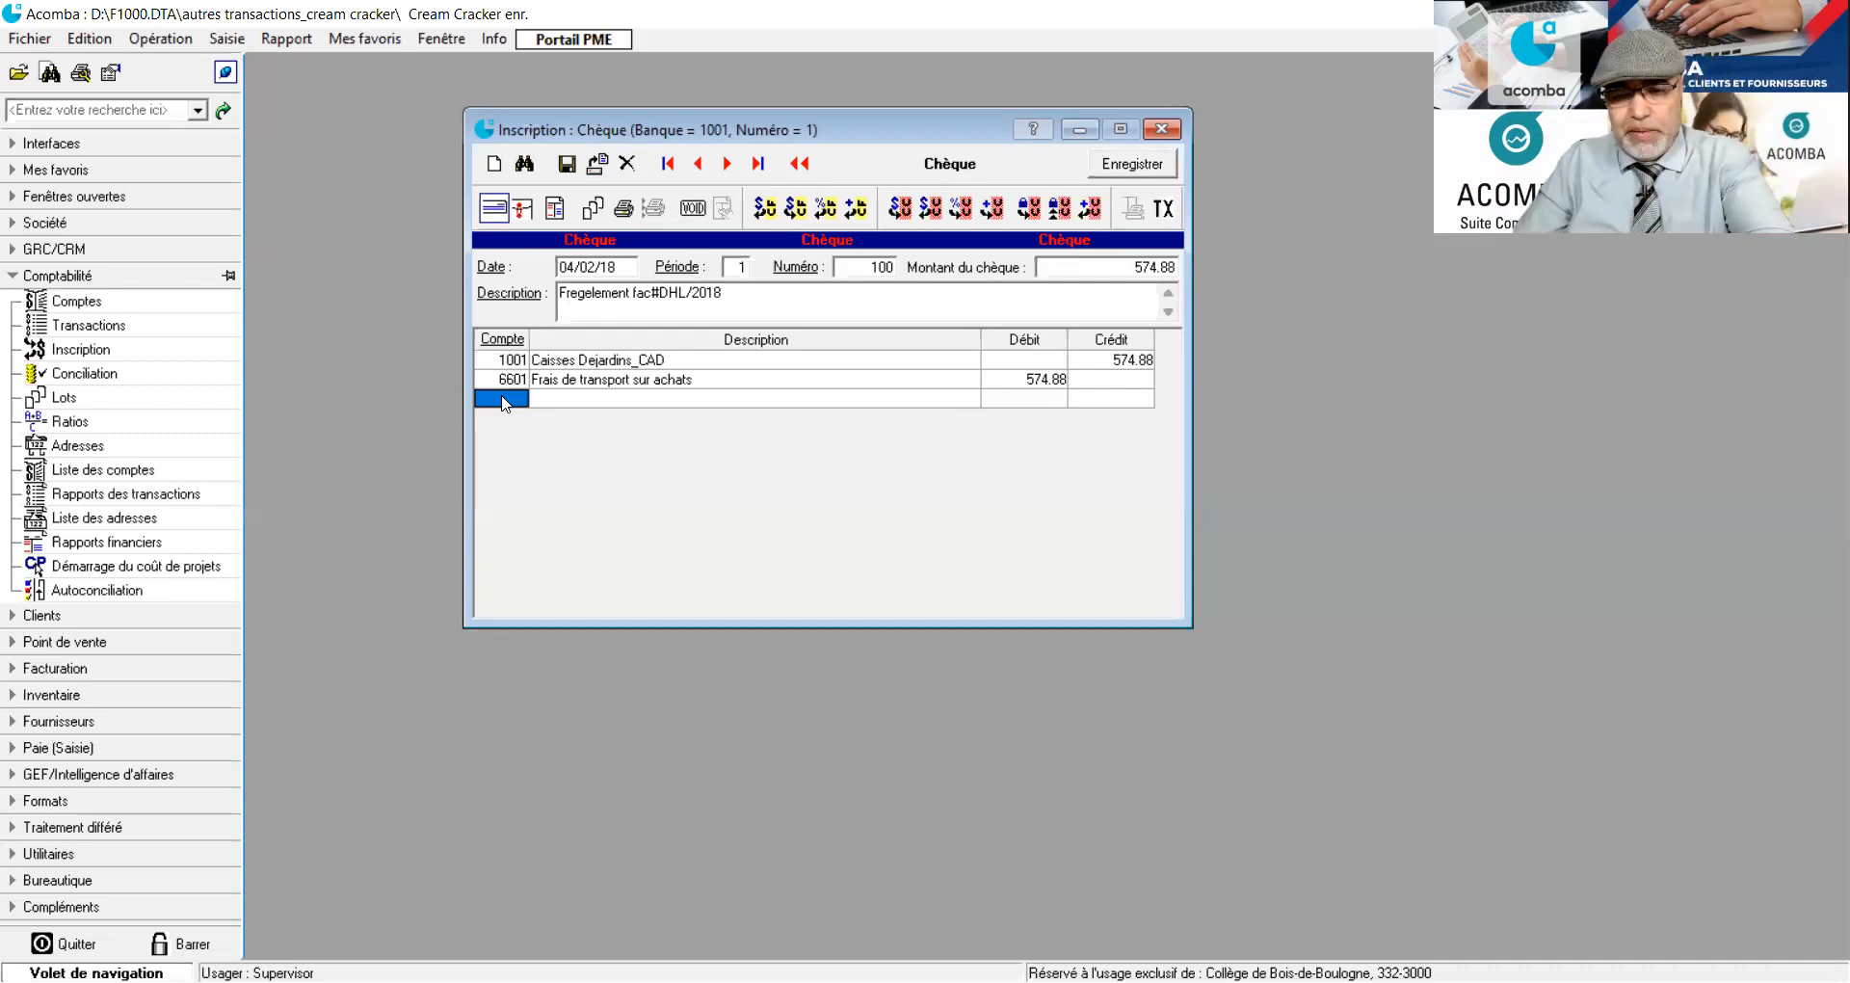
pyautogui.press('Return')
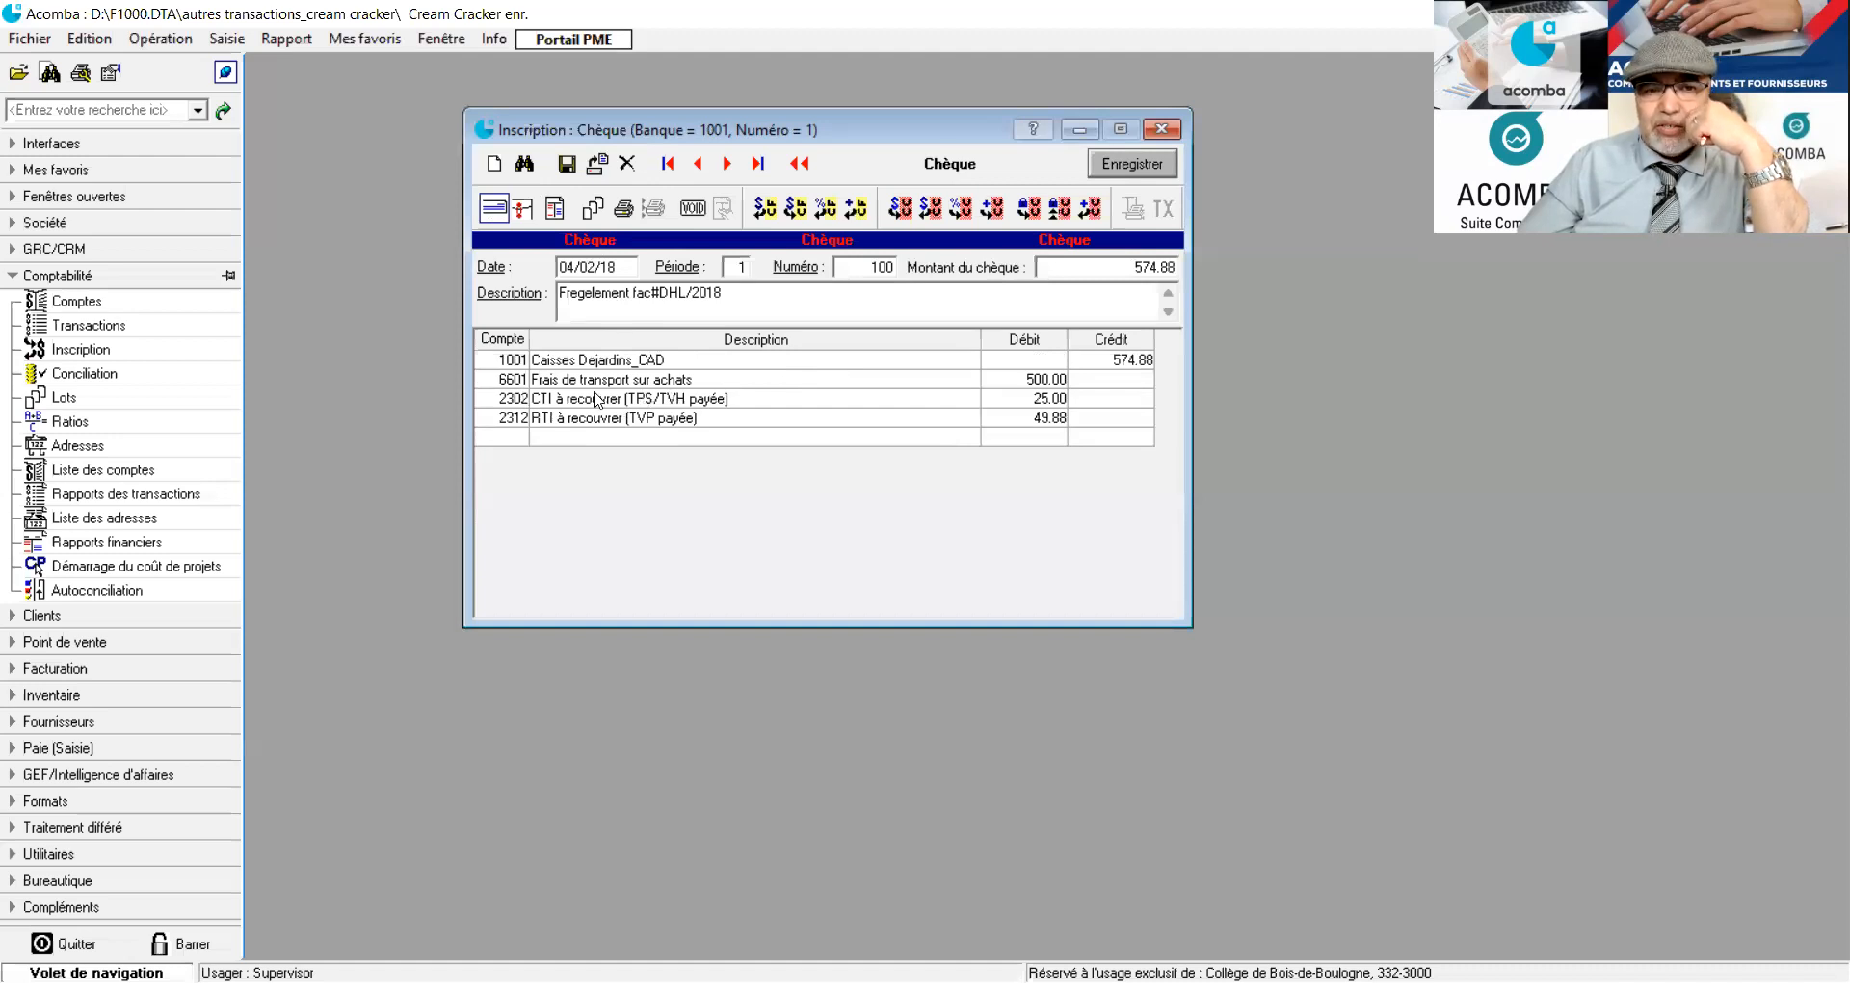
pyautogui.click(505, 398)
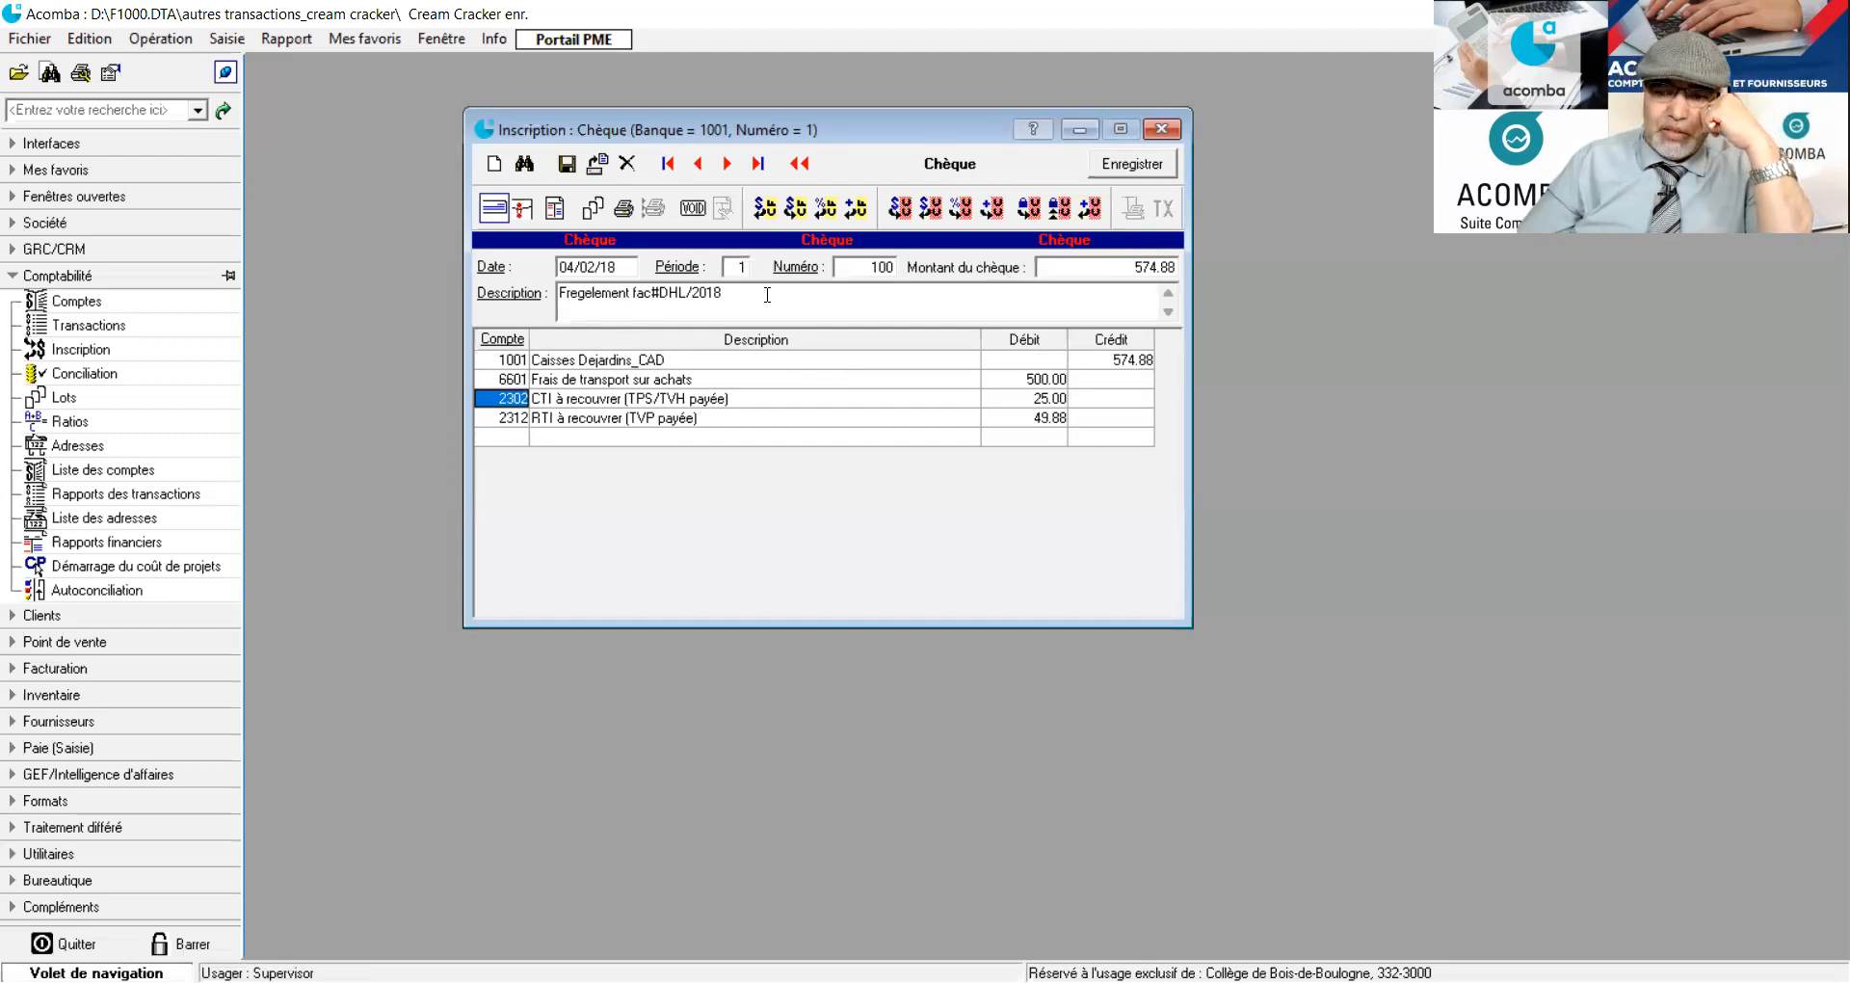
pyautogui.click(563, 166)
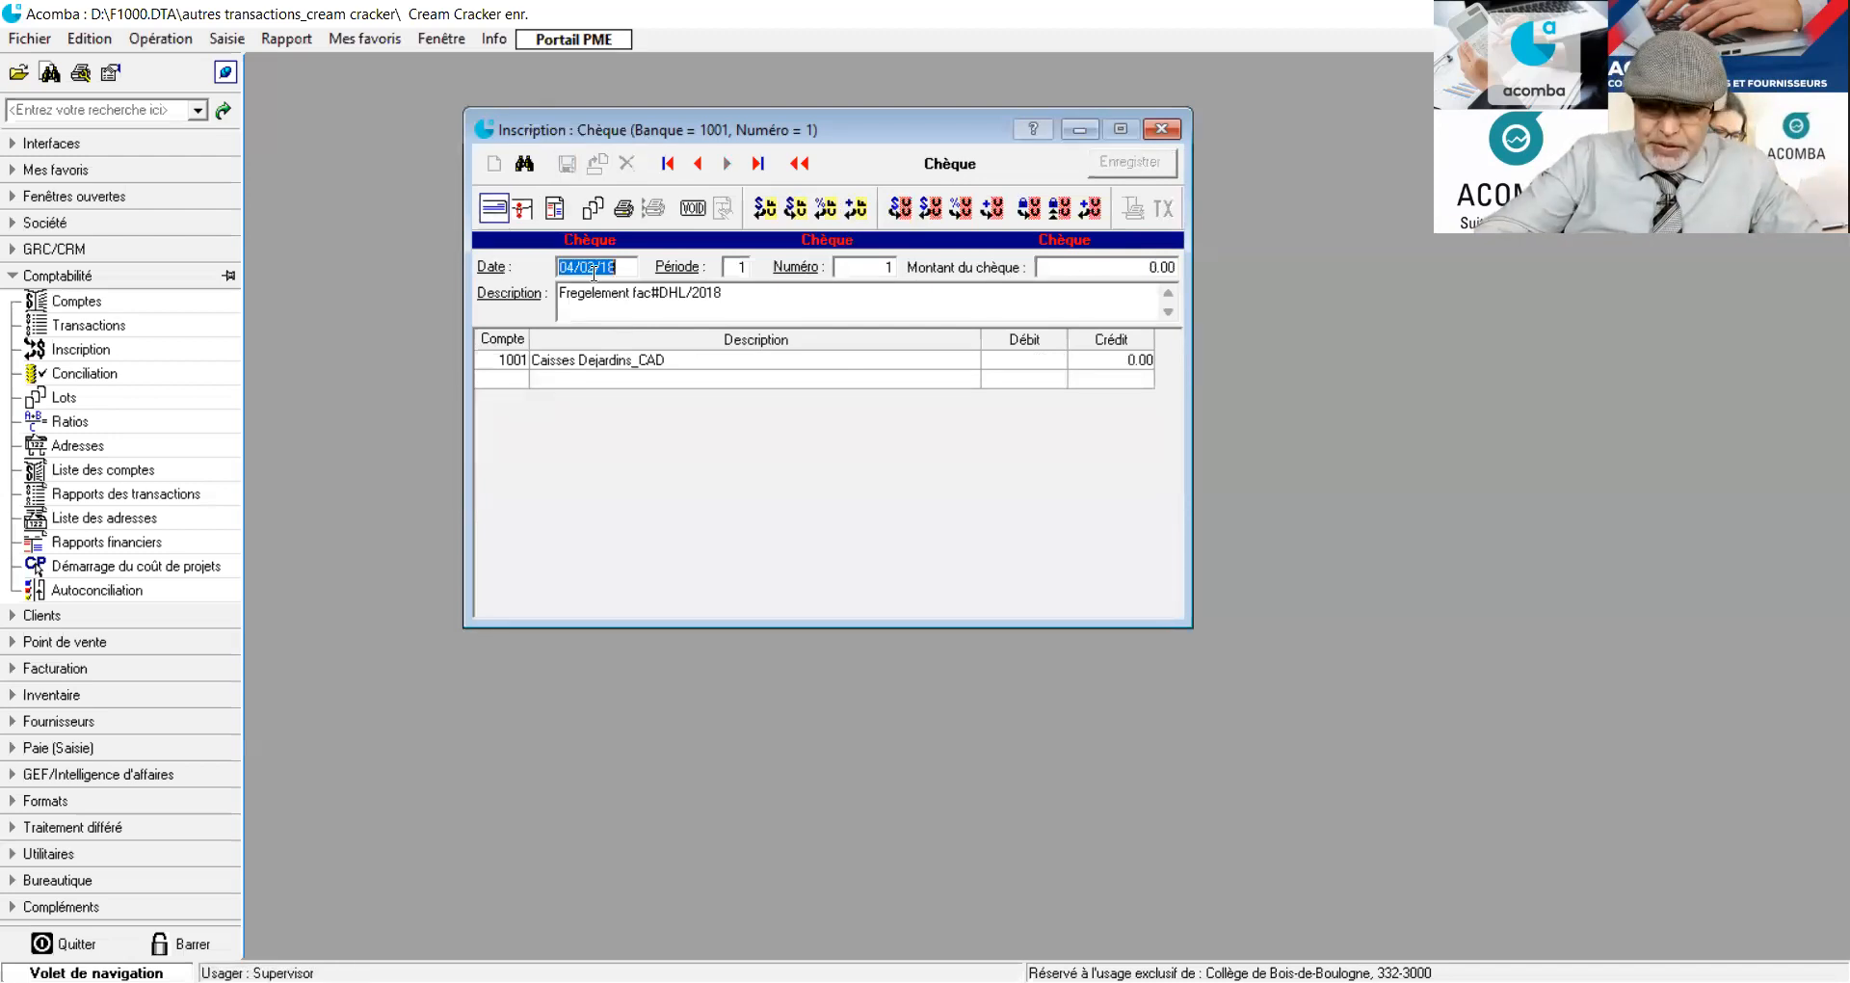
# Date the new cheque 07/02/18 and set its number to 101.
pyautogui.write('07/02/18')
pyautogui.press('Tab')
pyautogui.press('Tab')
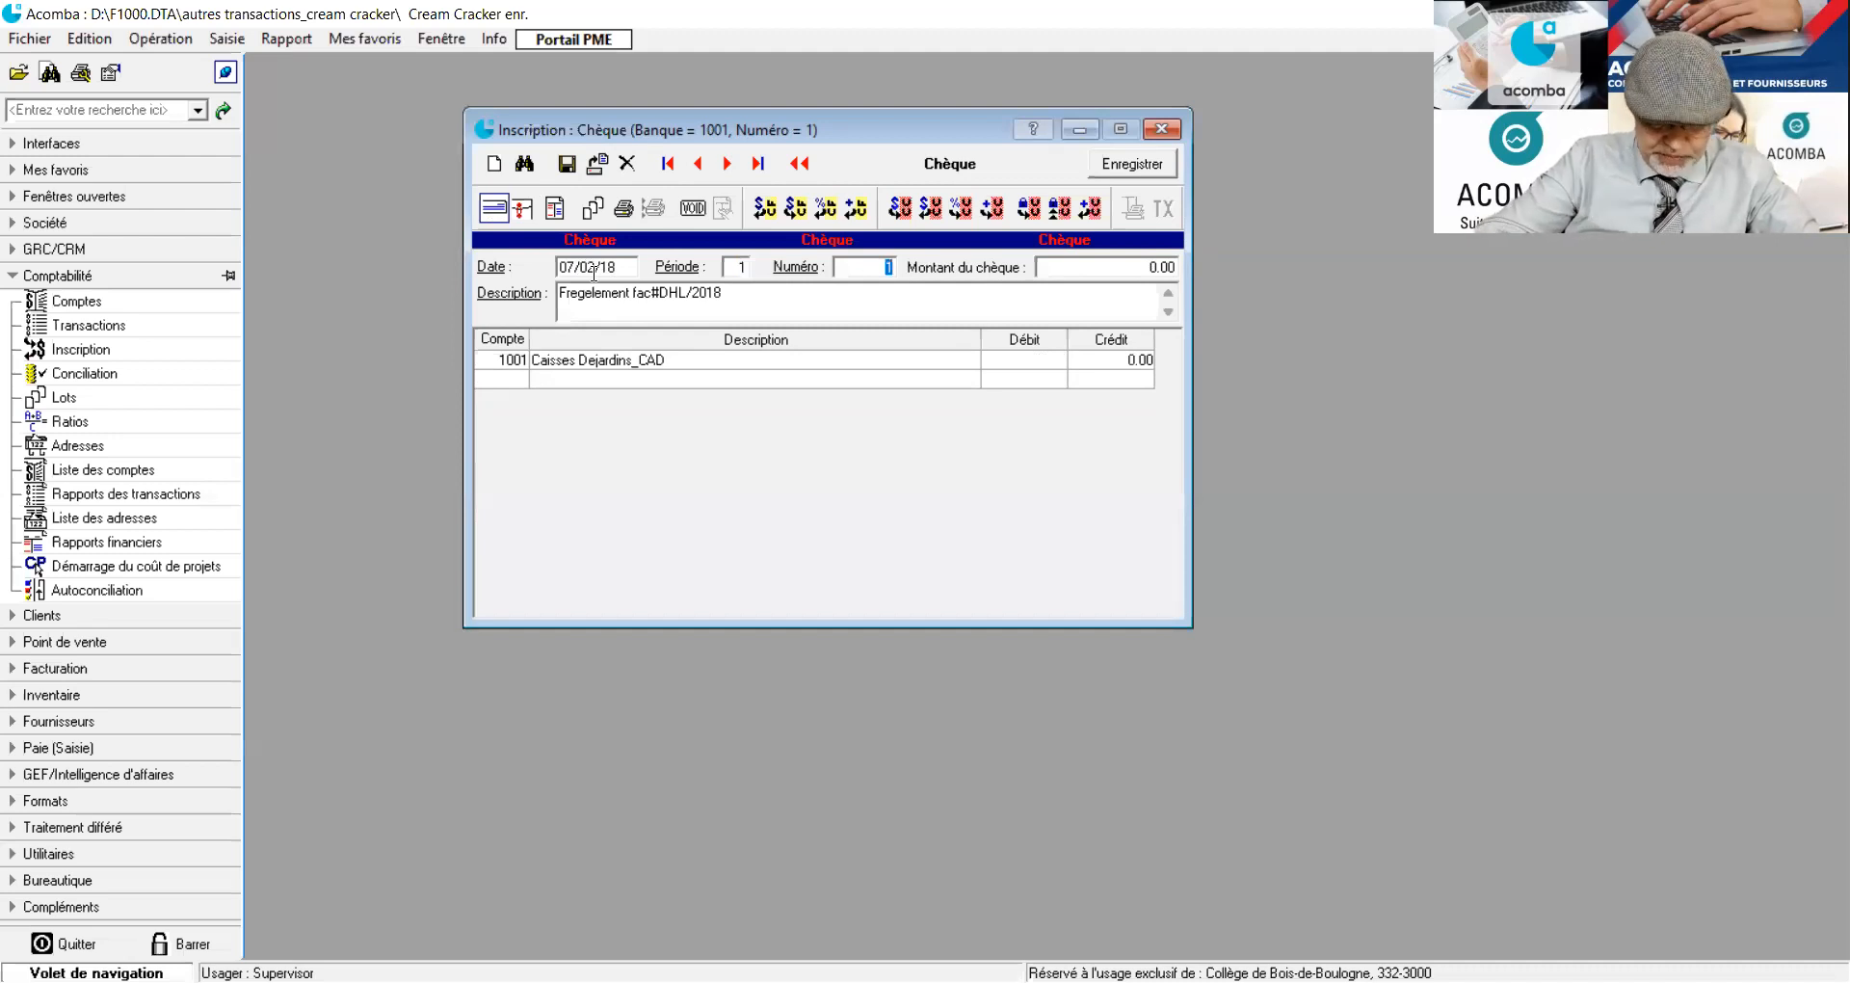
pyautogui.write('101')
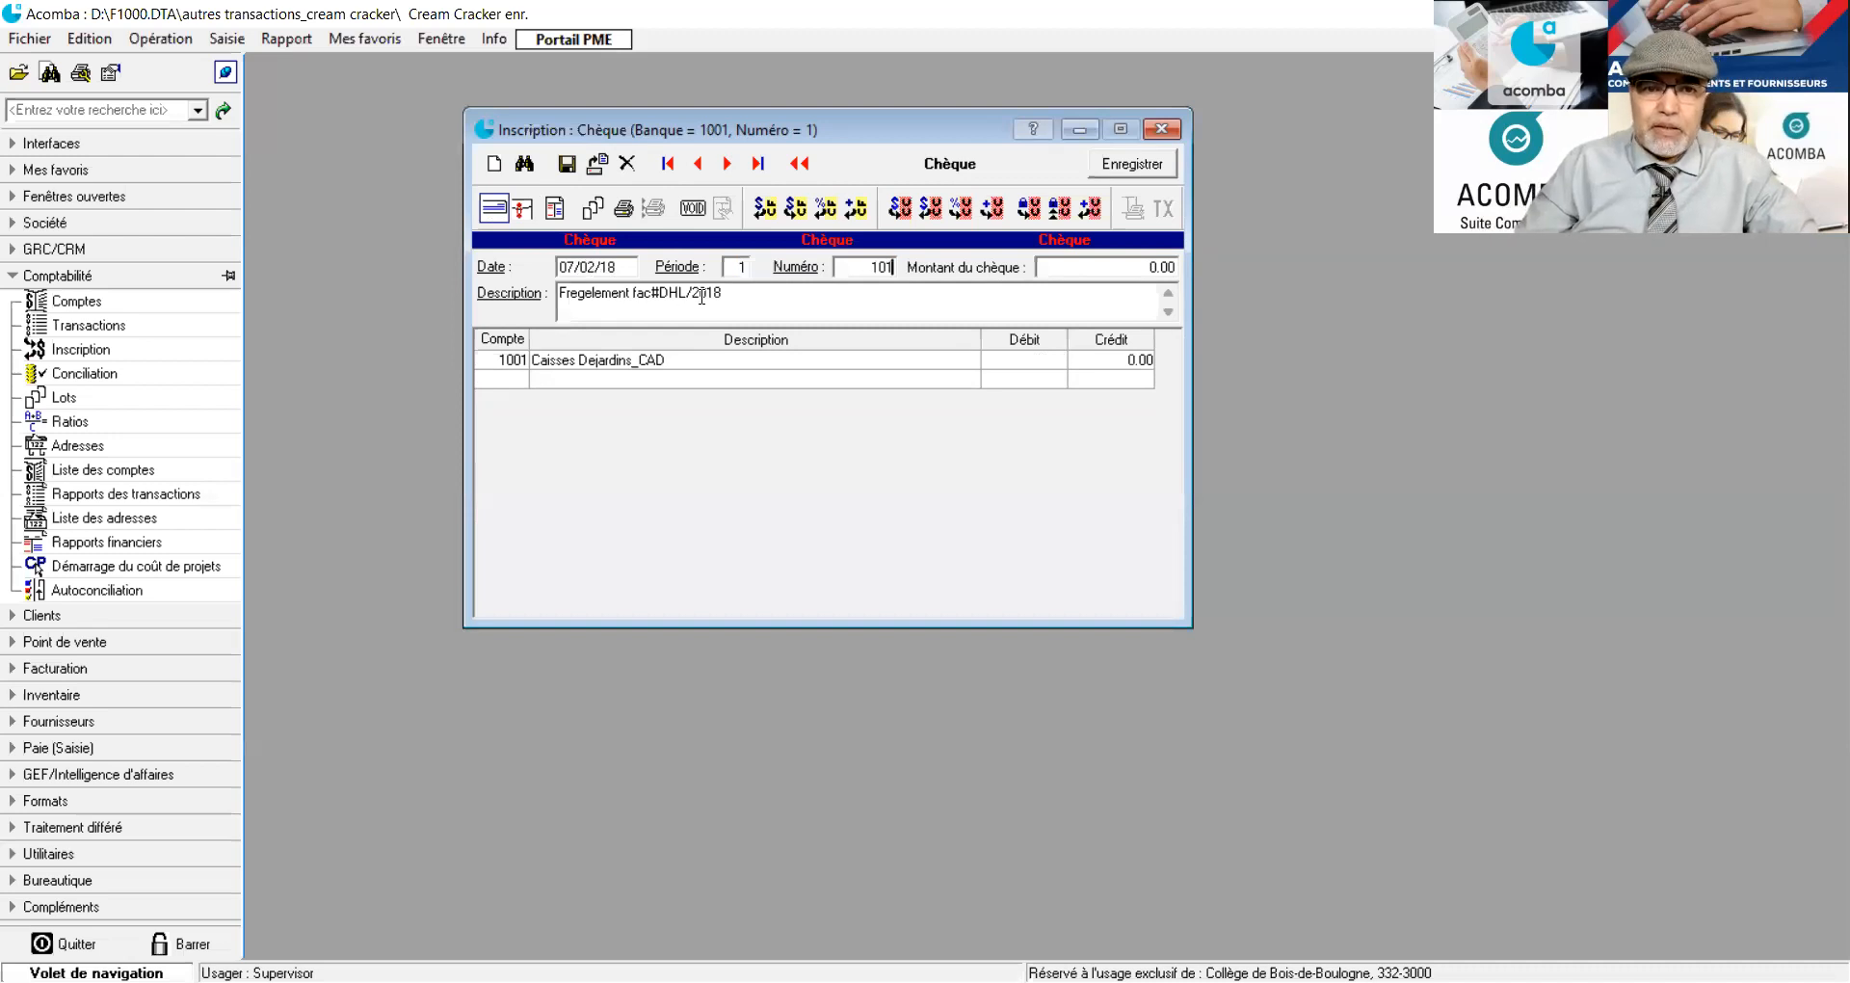
# Change the carried-over description to "Rgelement fac#HA002 pour le abinet architecture HA".
pyautogui.click(736, 288)
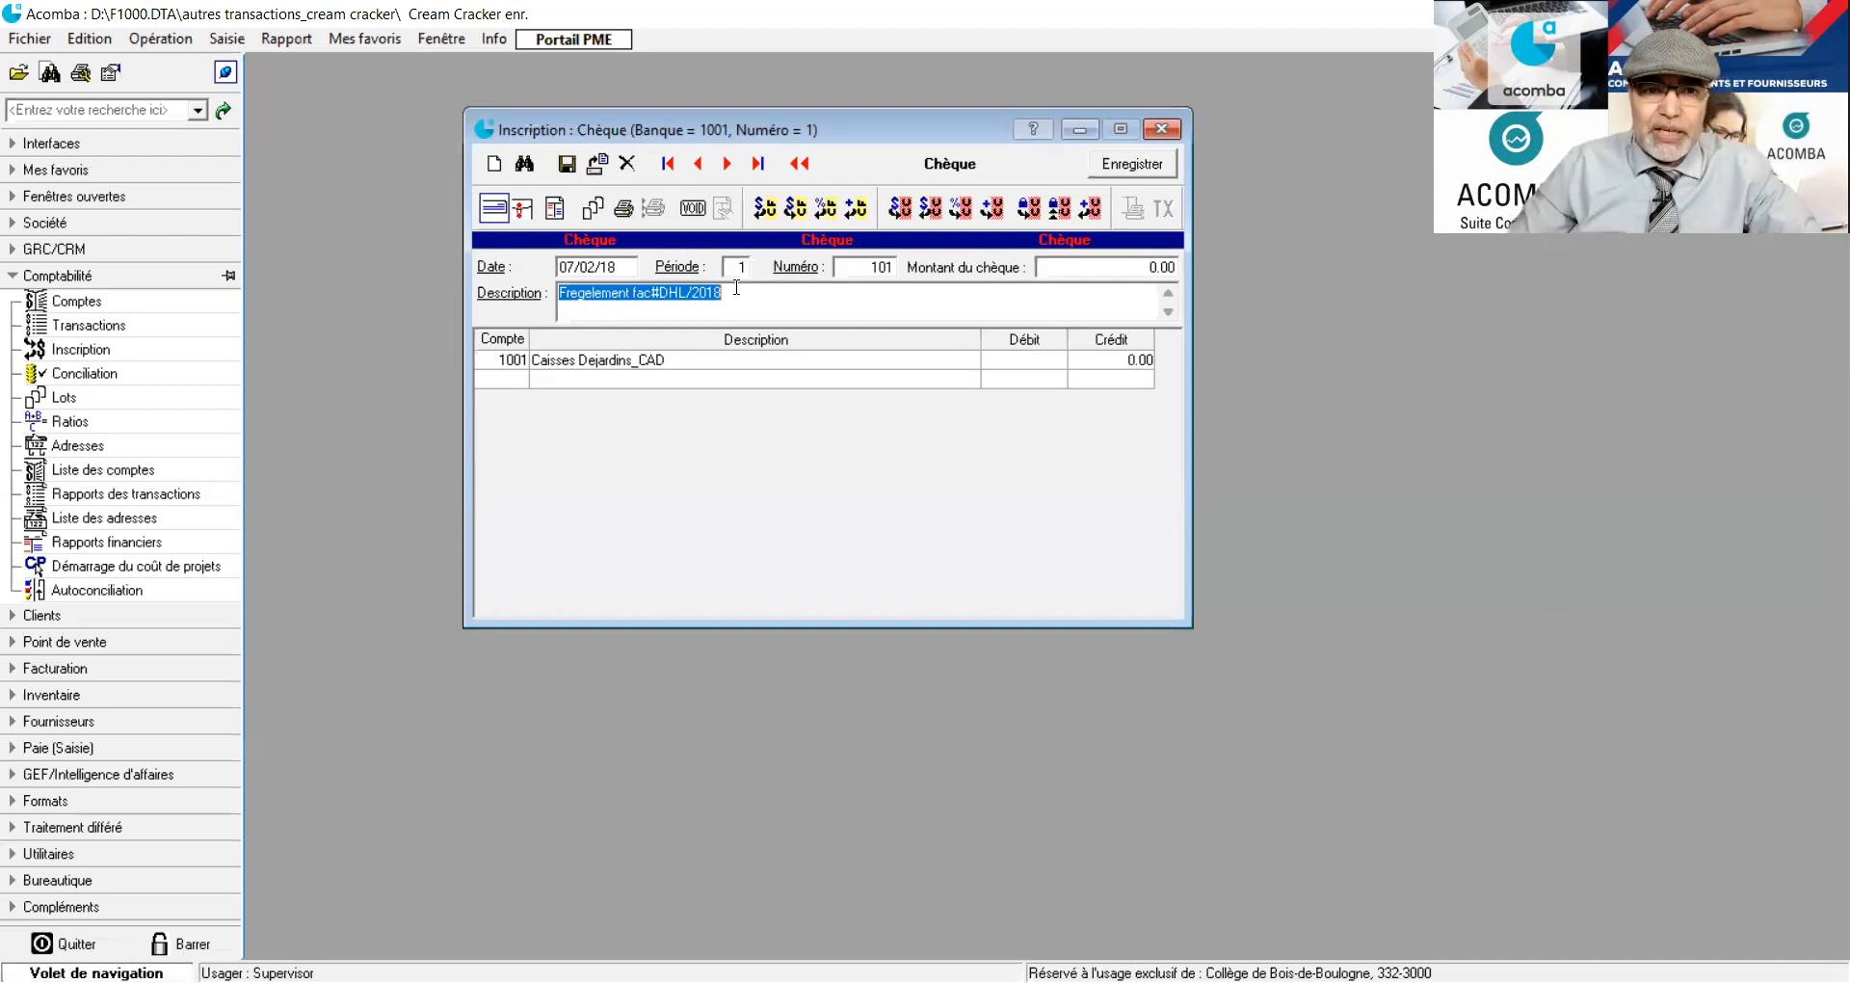
pyautogui.click(574, 291)
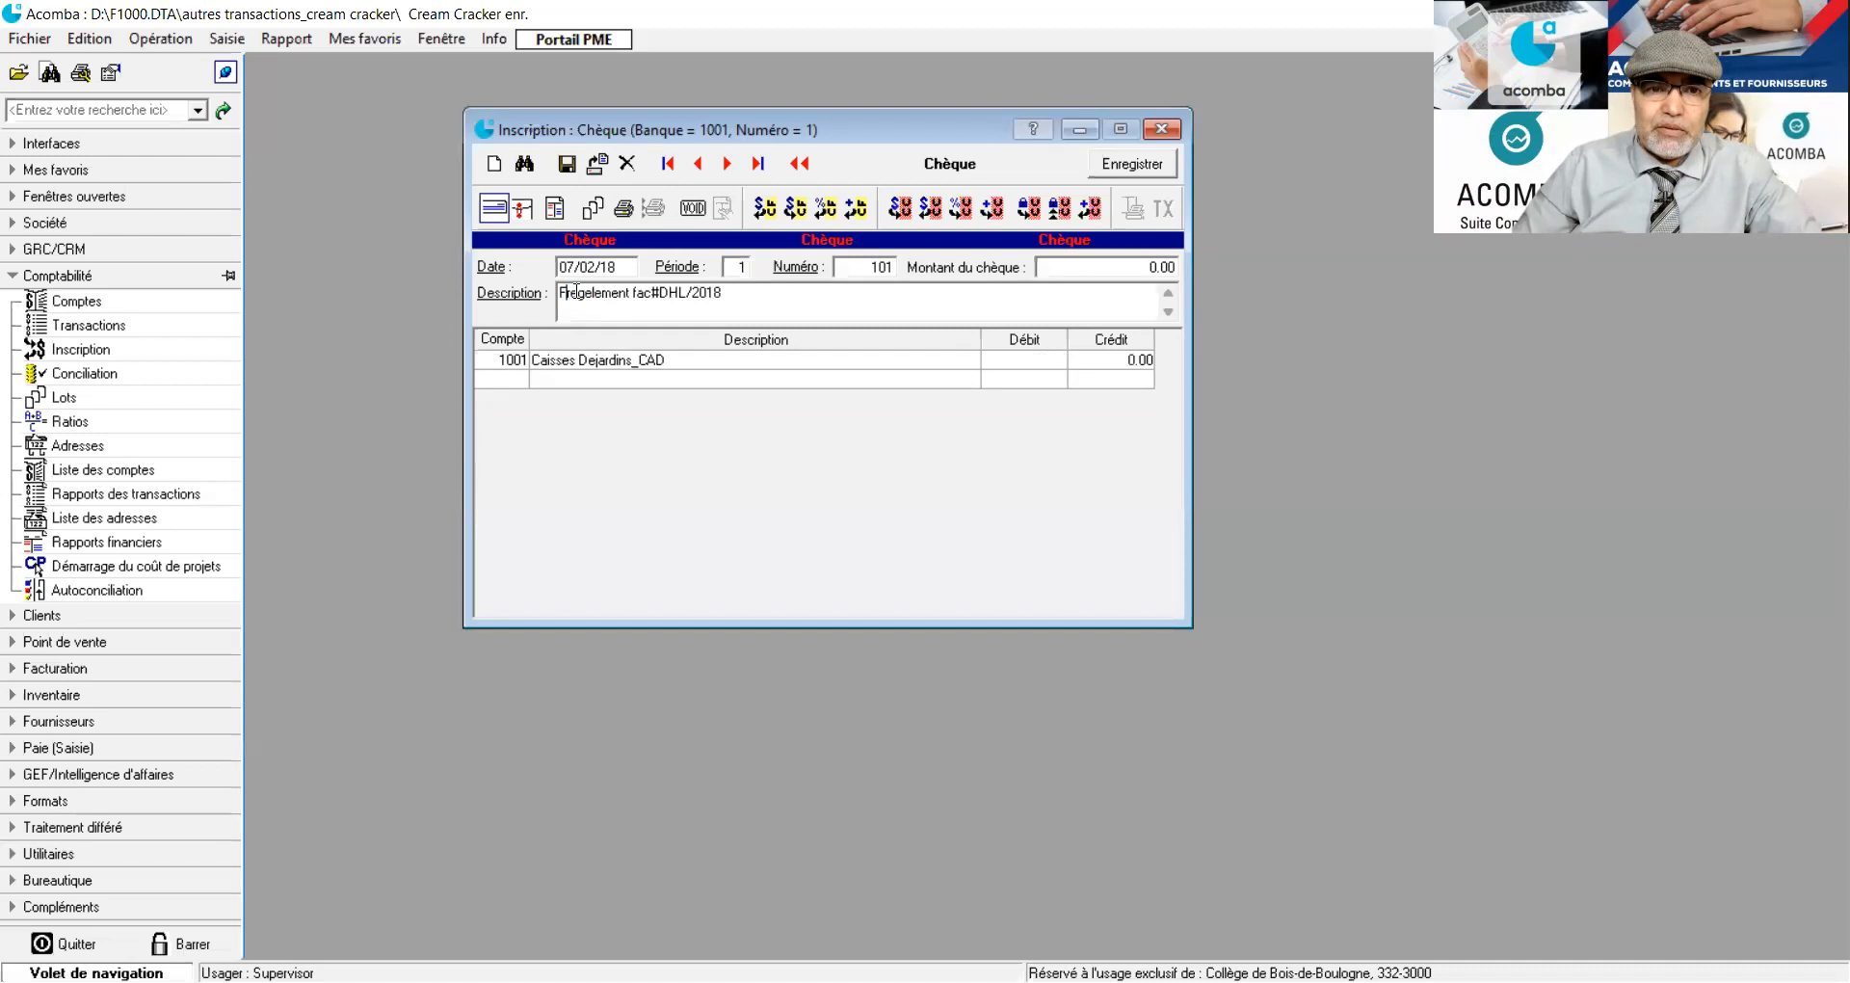
pyautogui.press('Delete')
pyautogui.press('Delete')
pyautogui.press('Delete')
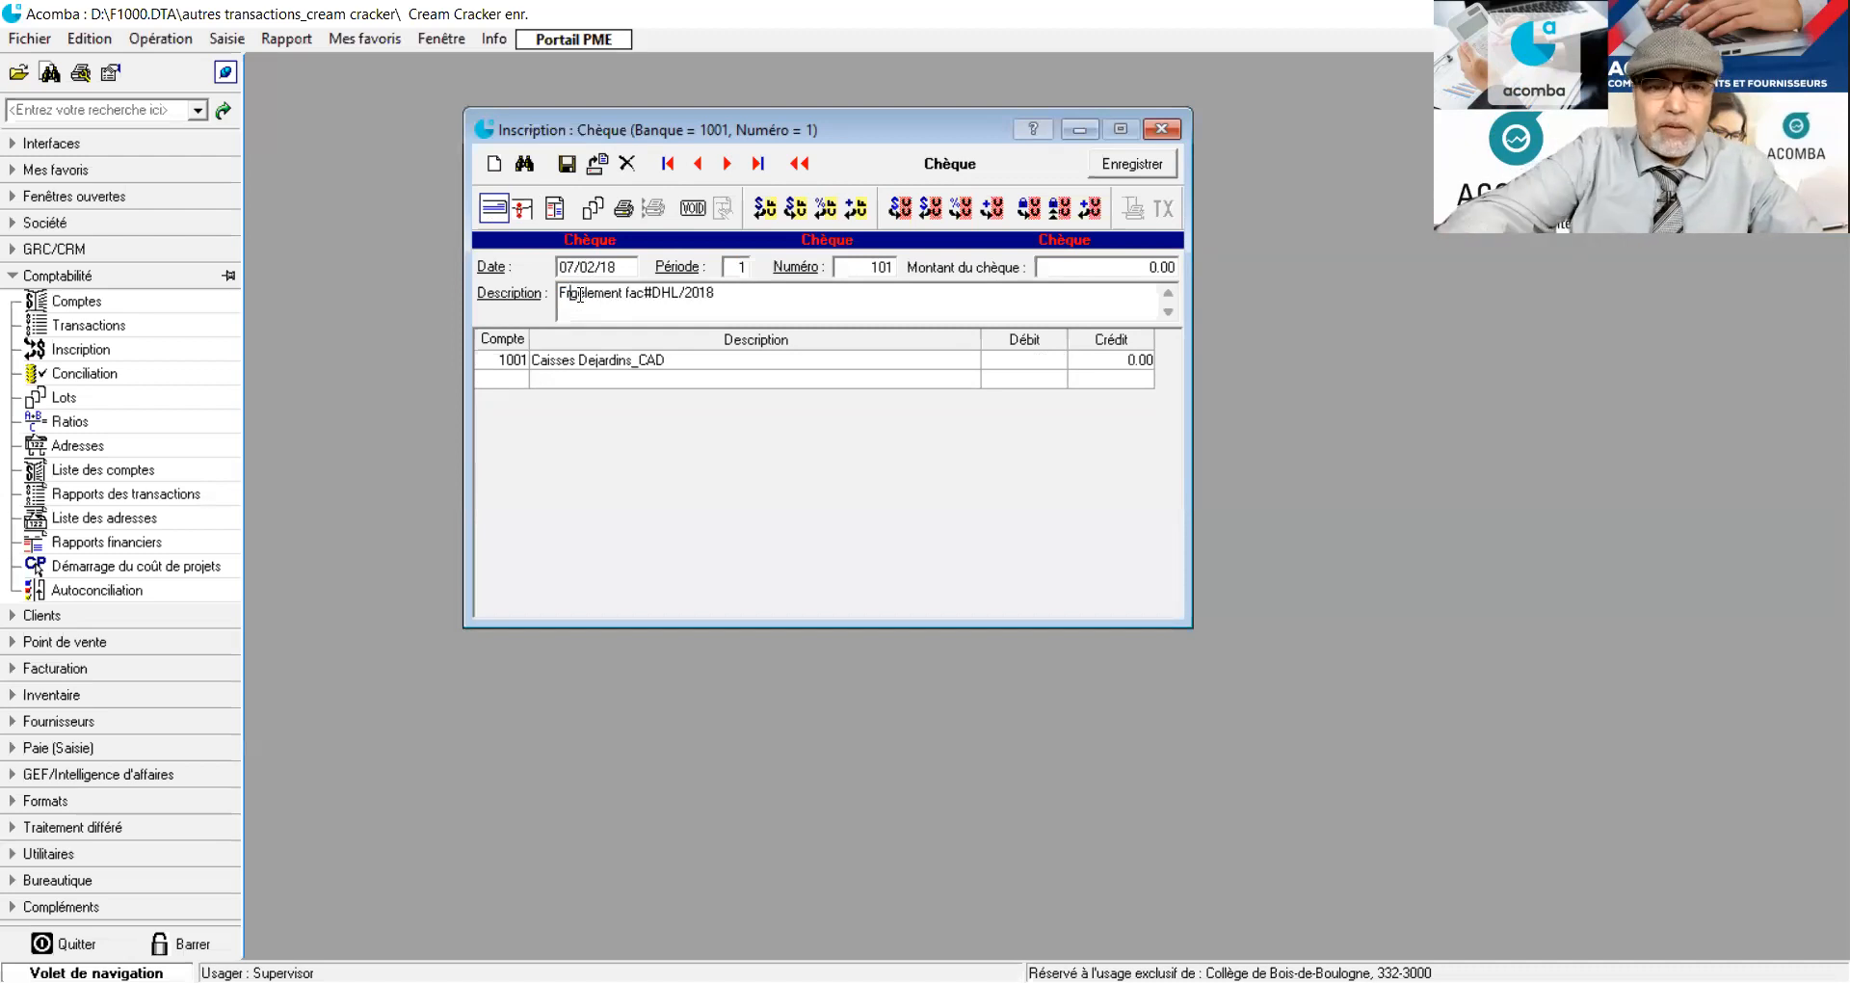
pyautogui.write('Rge')
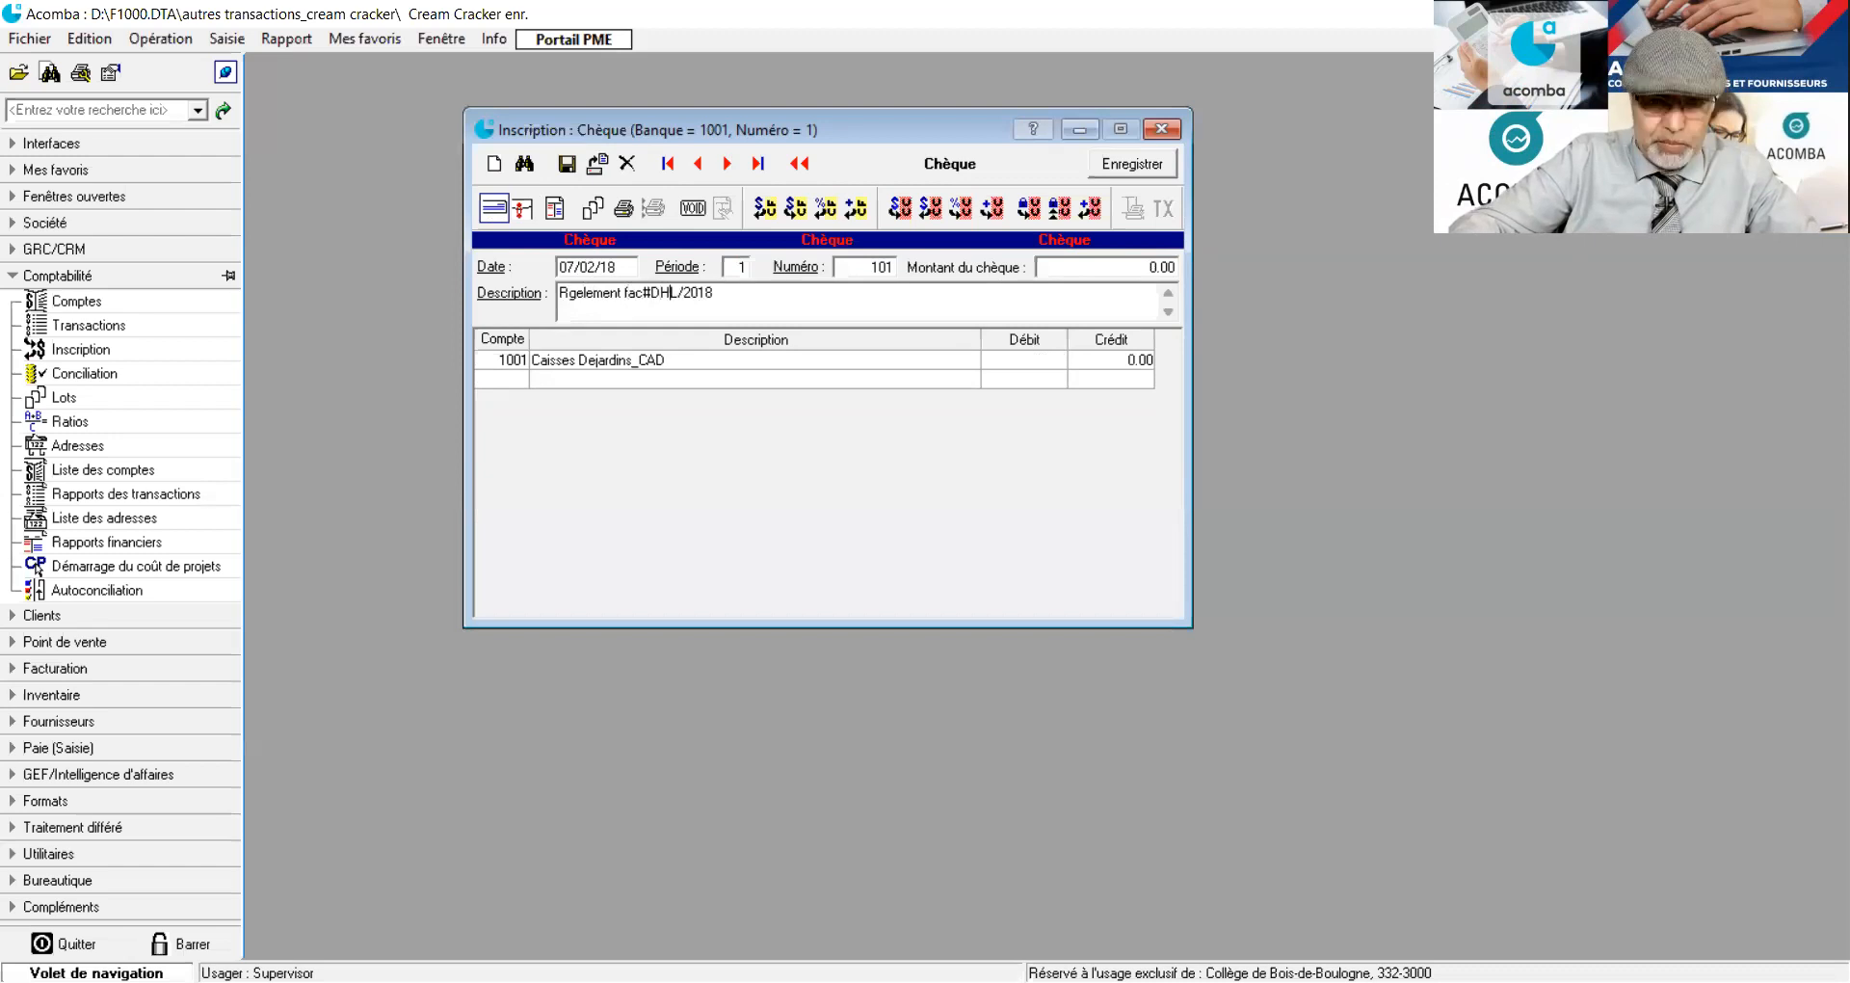
pyautogui.press('BackSpace')
pyautogui.press('BackSpace')
pyautogui.press('BackSpace')
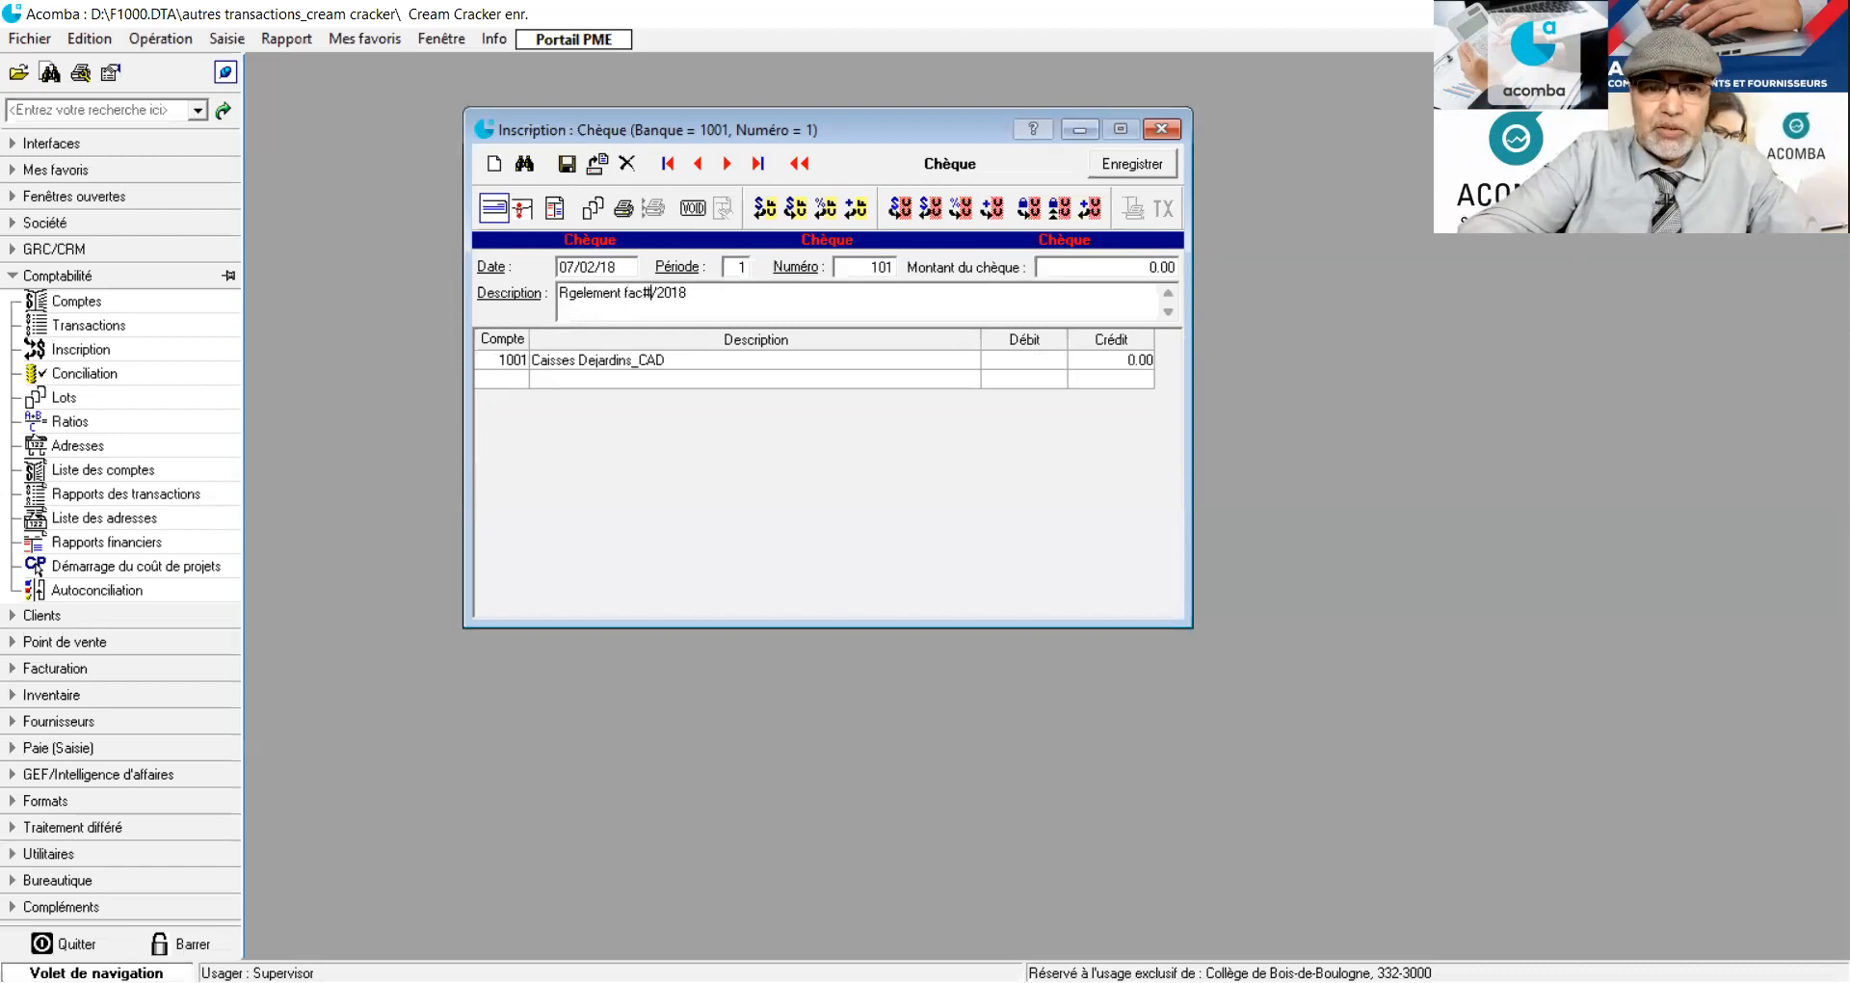
pyautogui.write('HA00')
pyautogui.press('Delete')
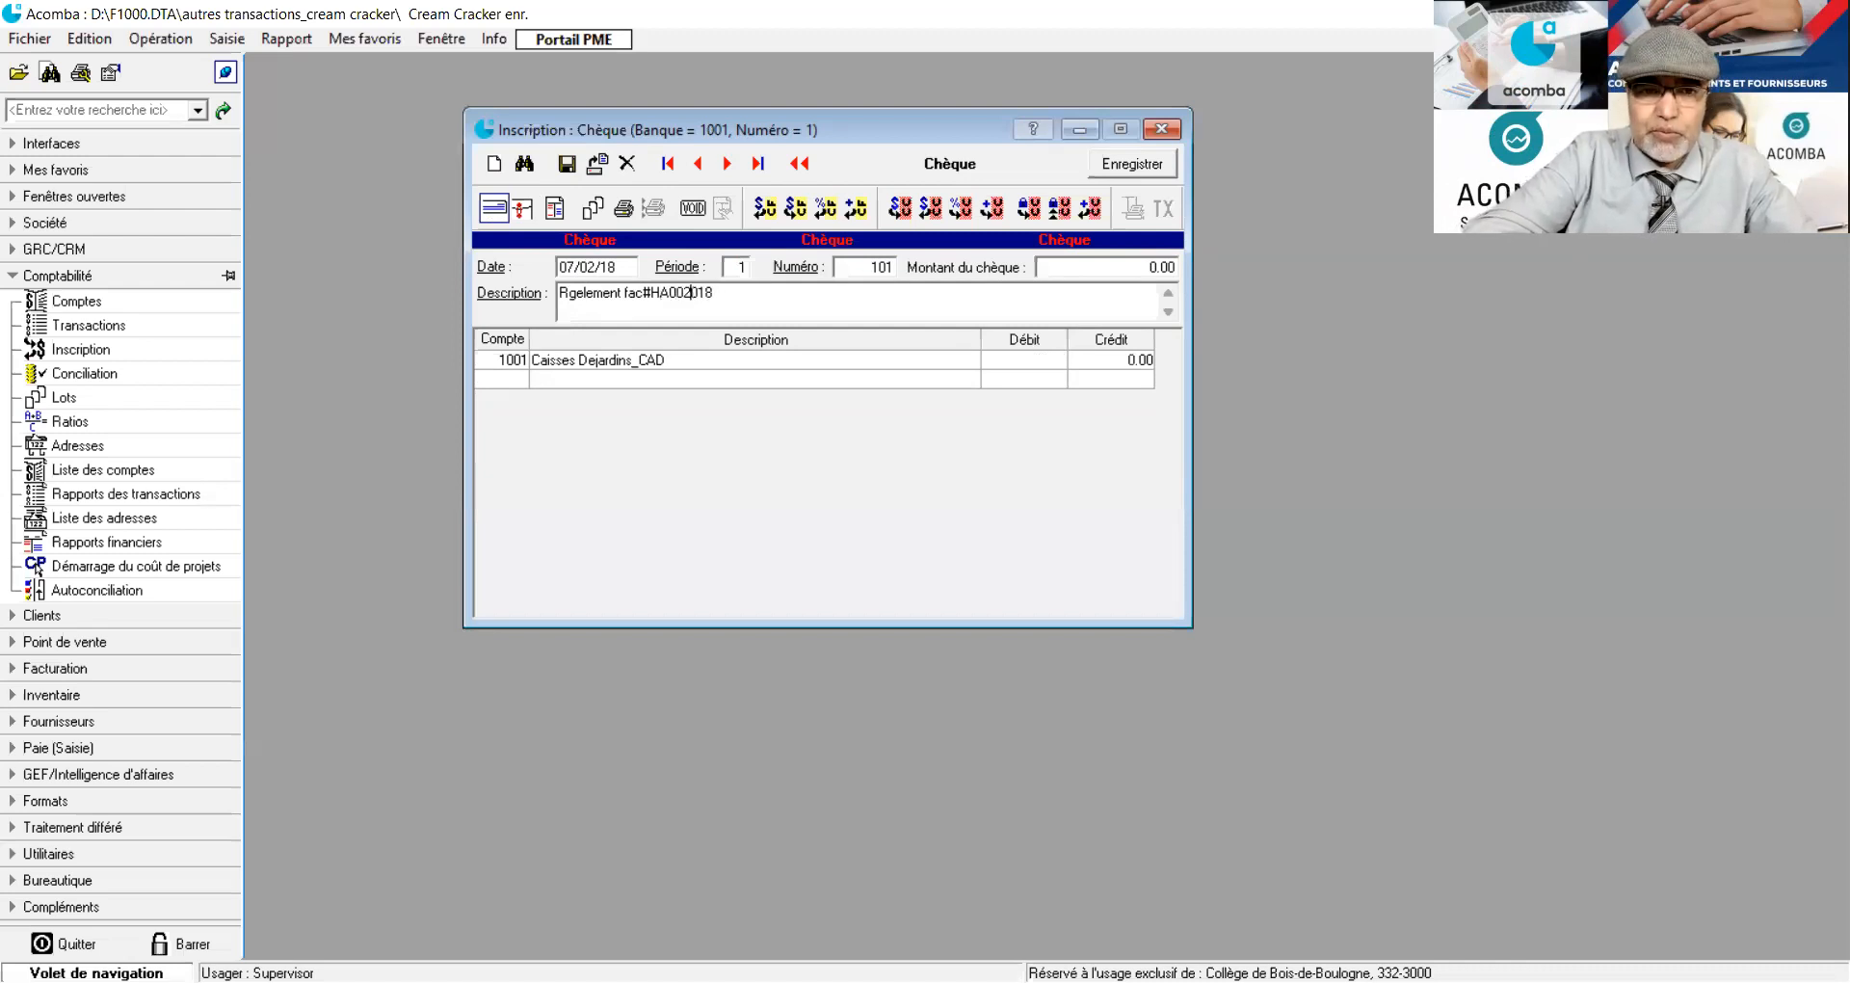
pyautogui.write('po')
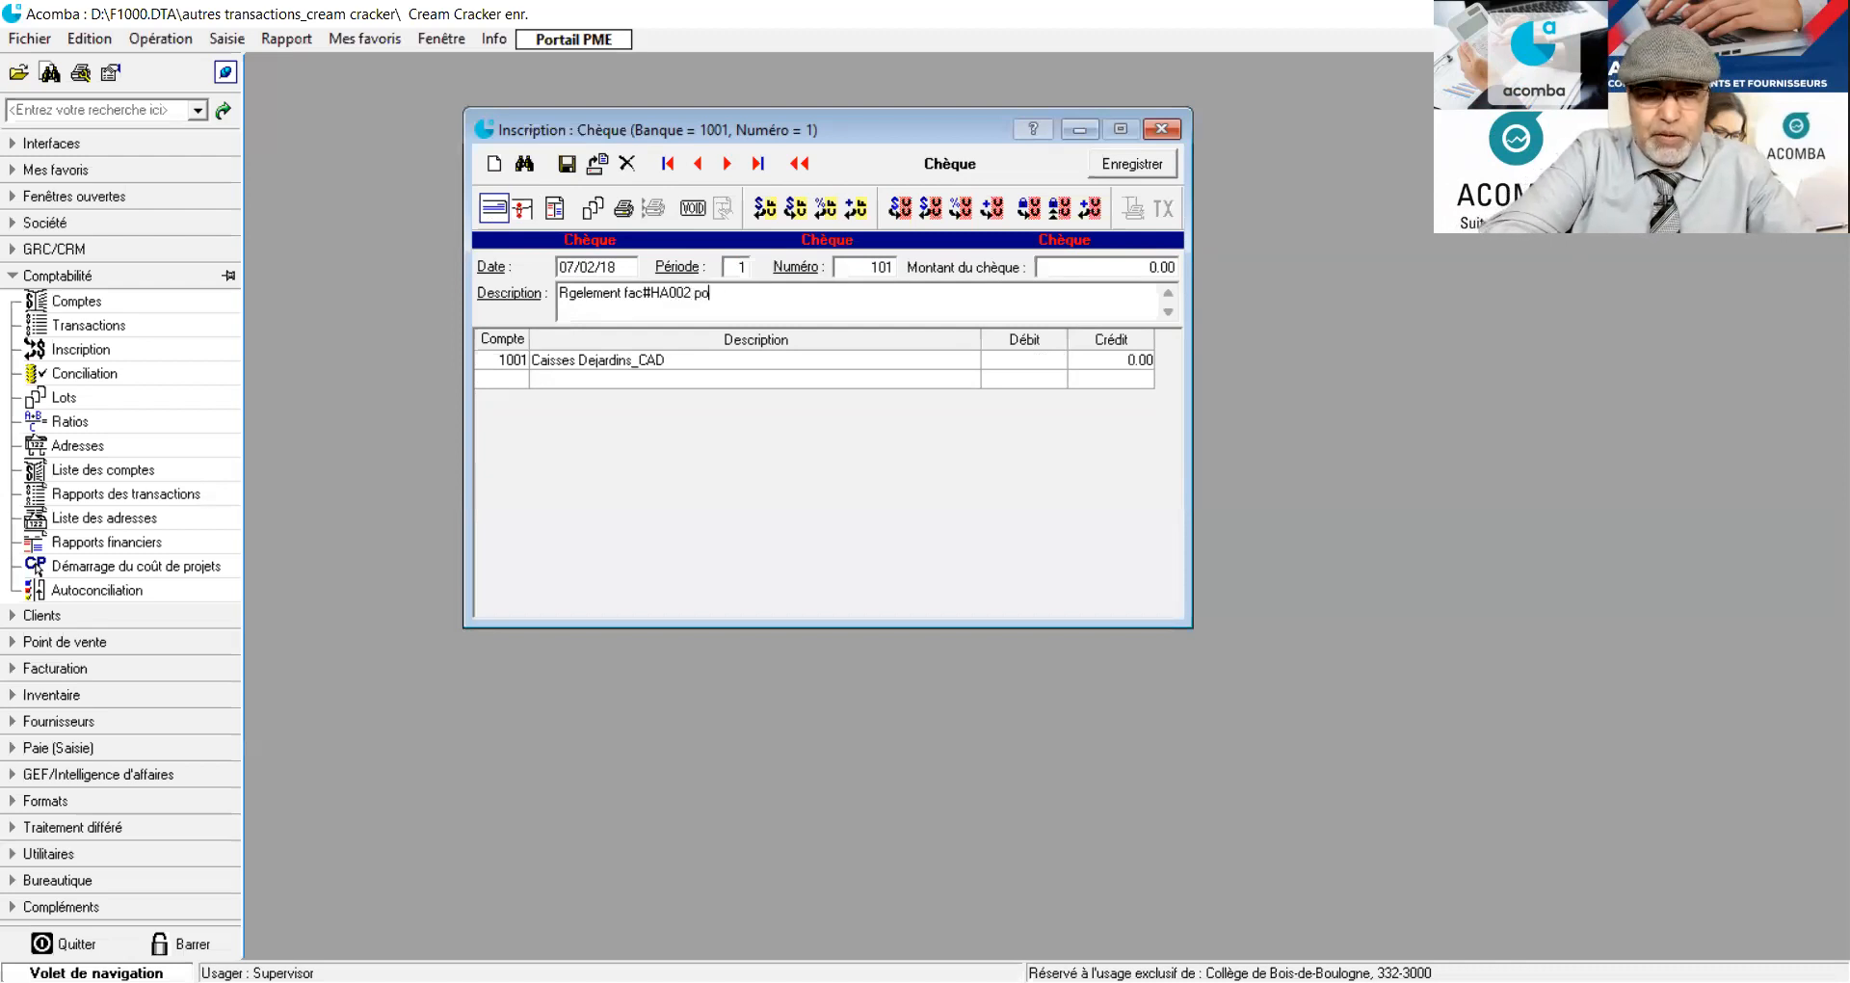
pyautogui.write('ur le abinet architecture HA')
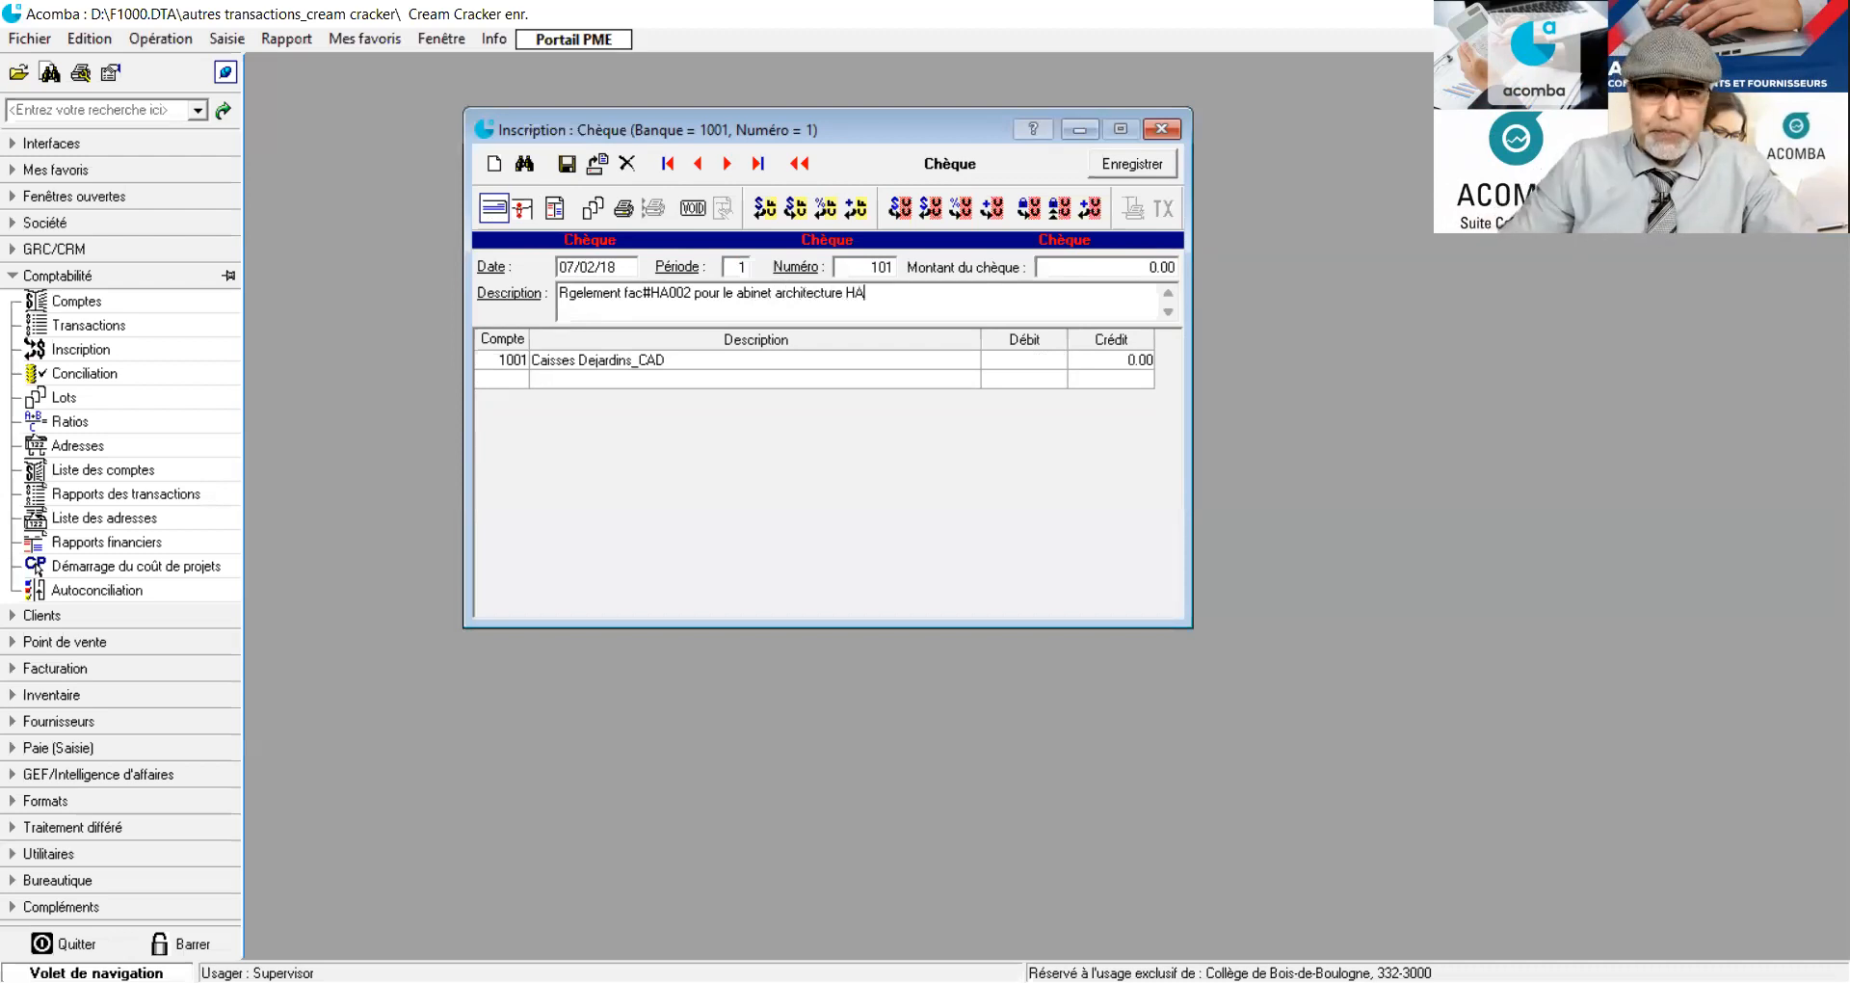
# Add account 8251 Honoraires professionnels as the second line of cheque 101 and select its debit amount.
pyautogui.click(500, 384)
pyautogui.click(500, 383)
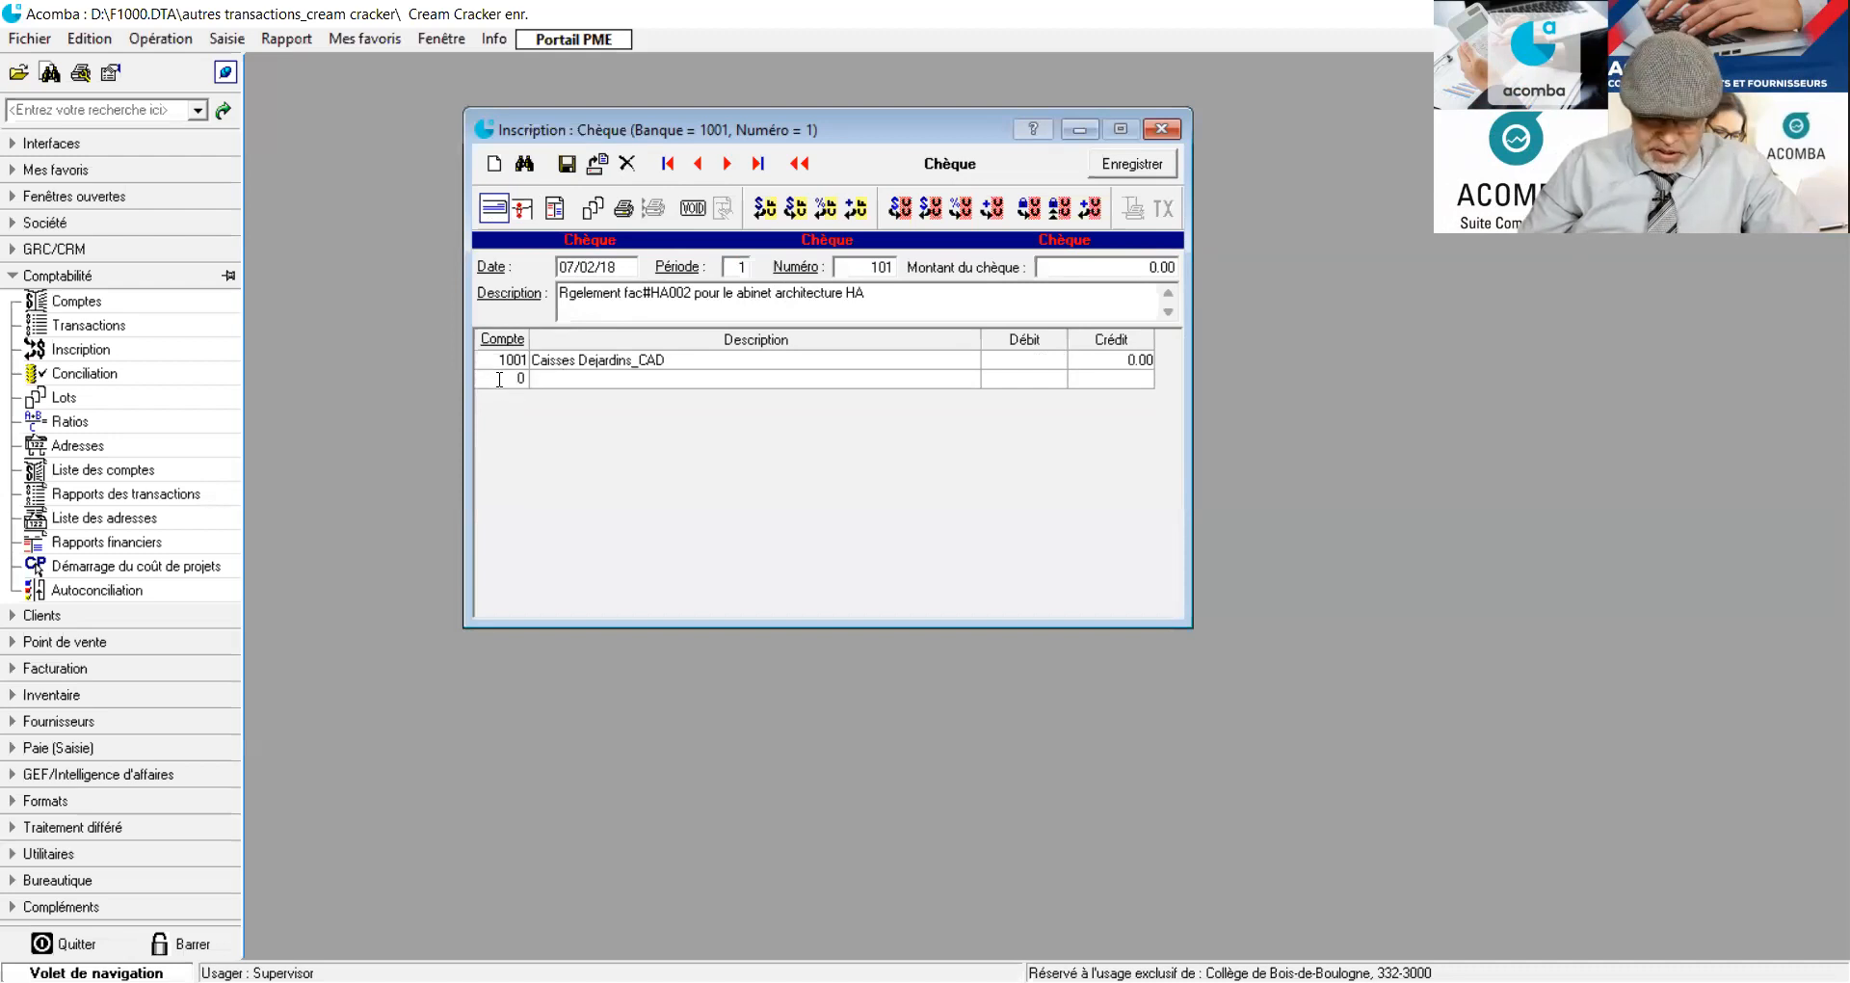
pyautogui.write('8251')
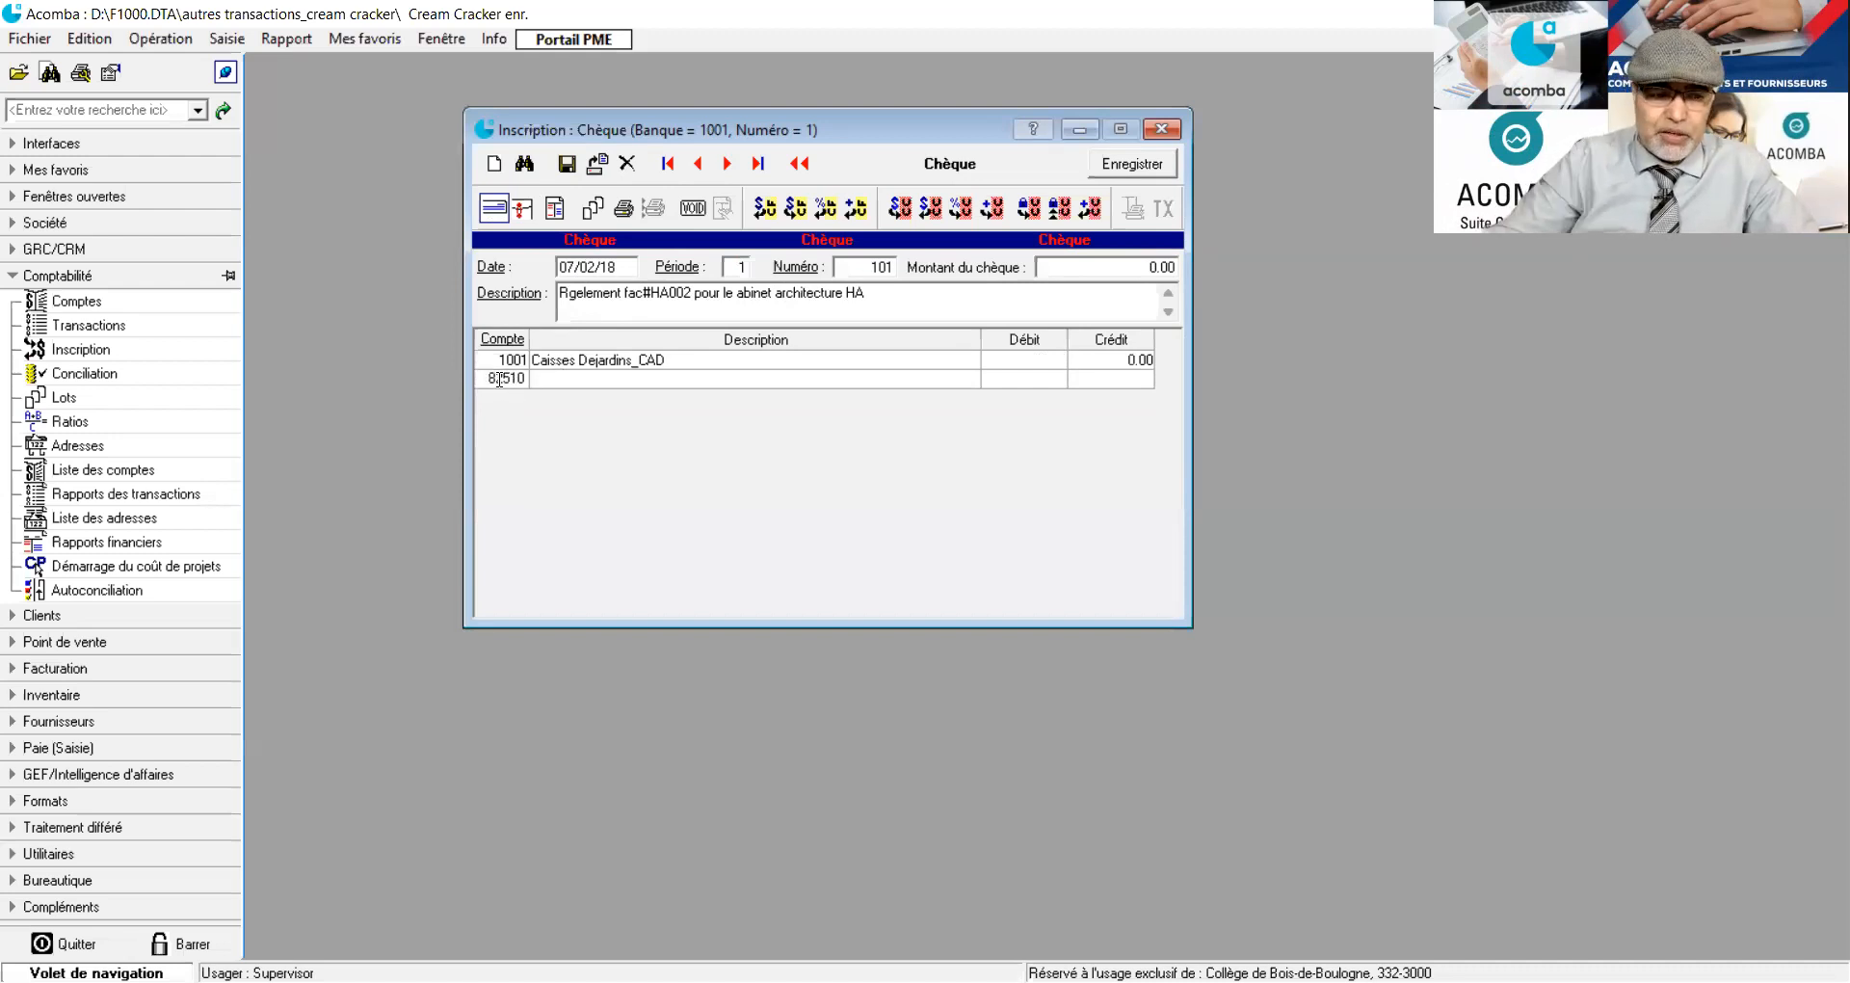
pyautogui.press('Return')
pyautogui.press('Delete')
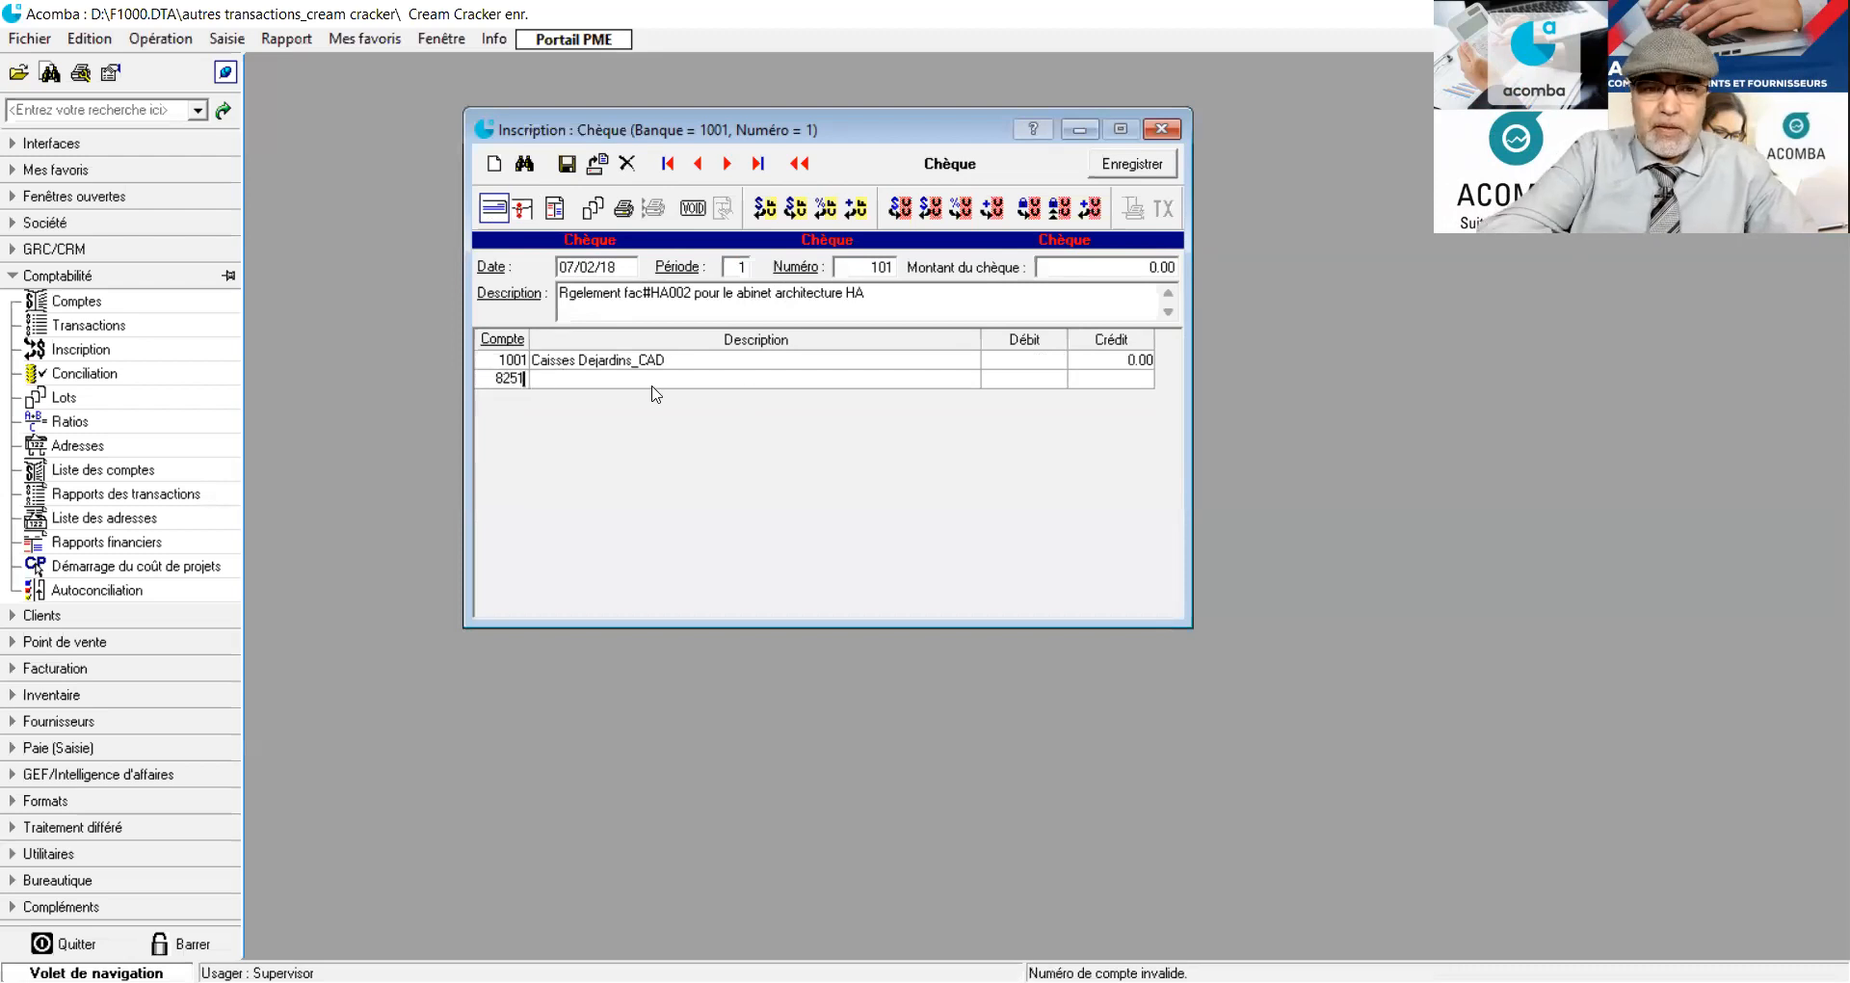
pyautogui.press('Return')
pyautogui.click(1015, 381)
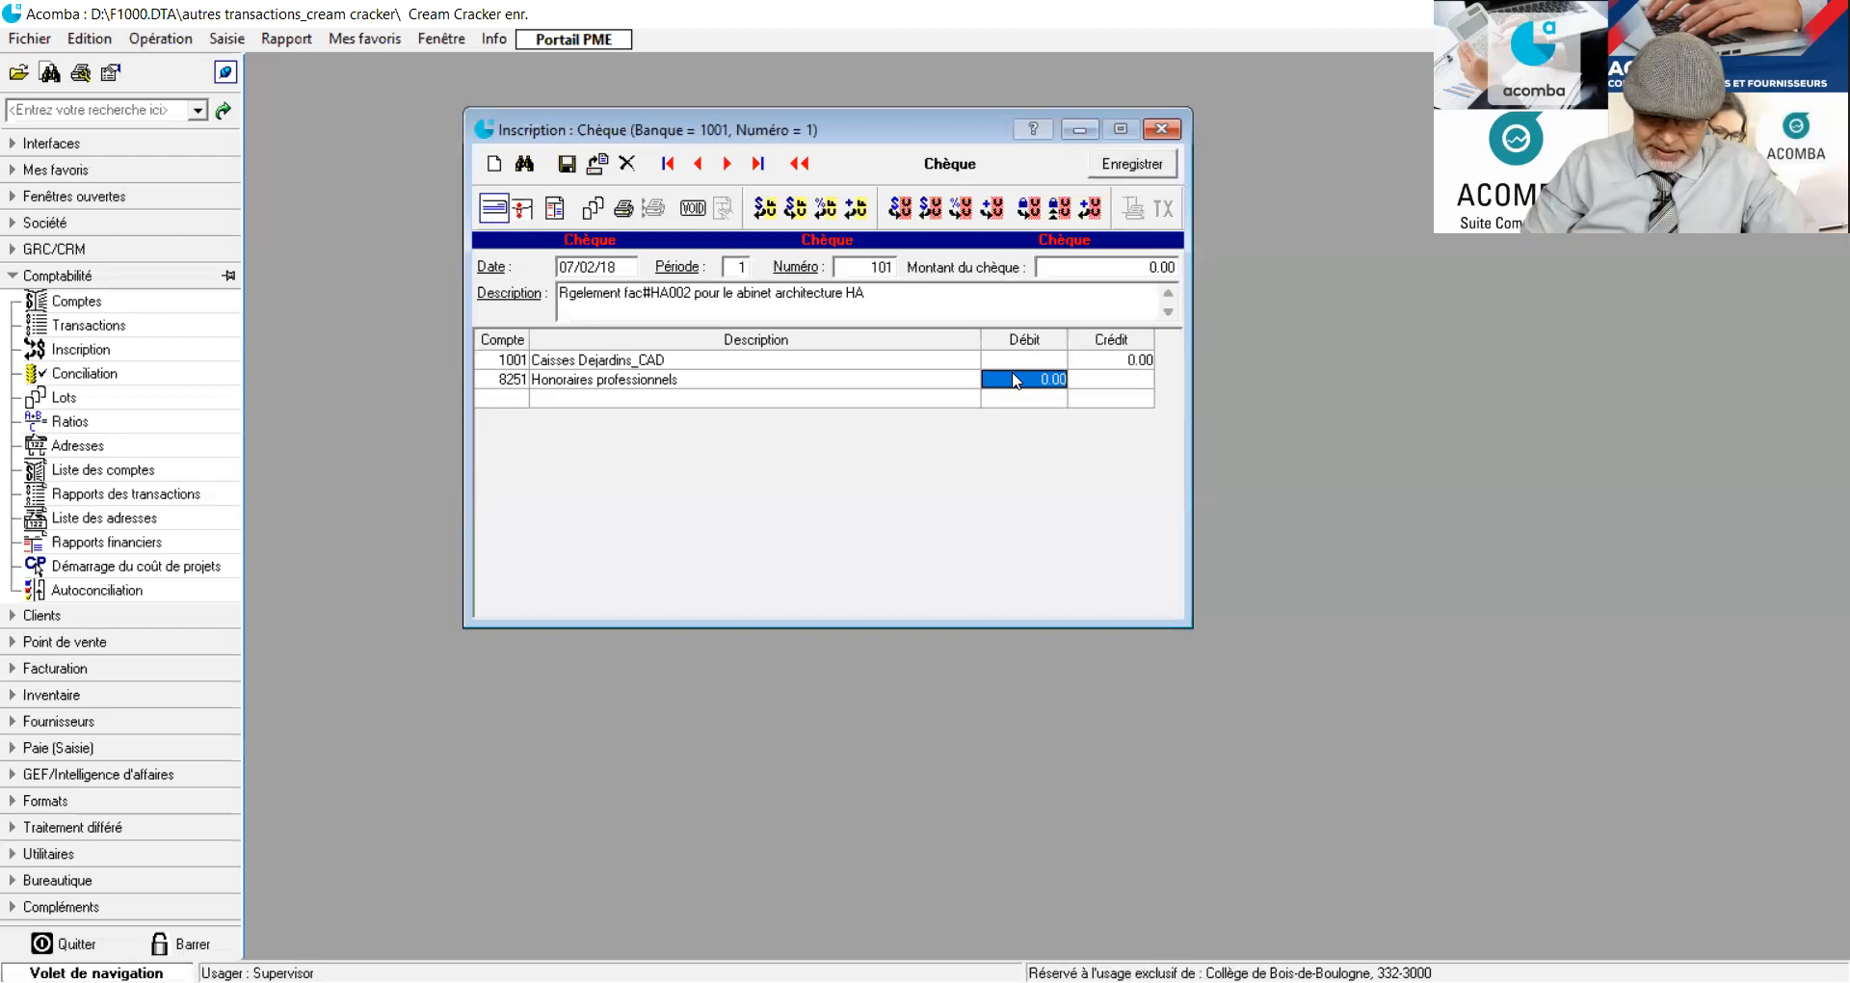
# Debit 2874.38 to Honoraires professionnels with its taxes split out to accounts 2302 CTI à recouvrer and 2312 RTI à recouvrer, and save cheque 101.
pyautogui.write('2')
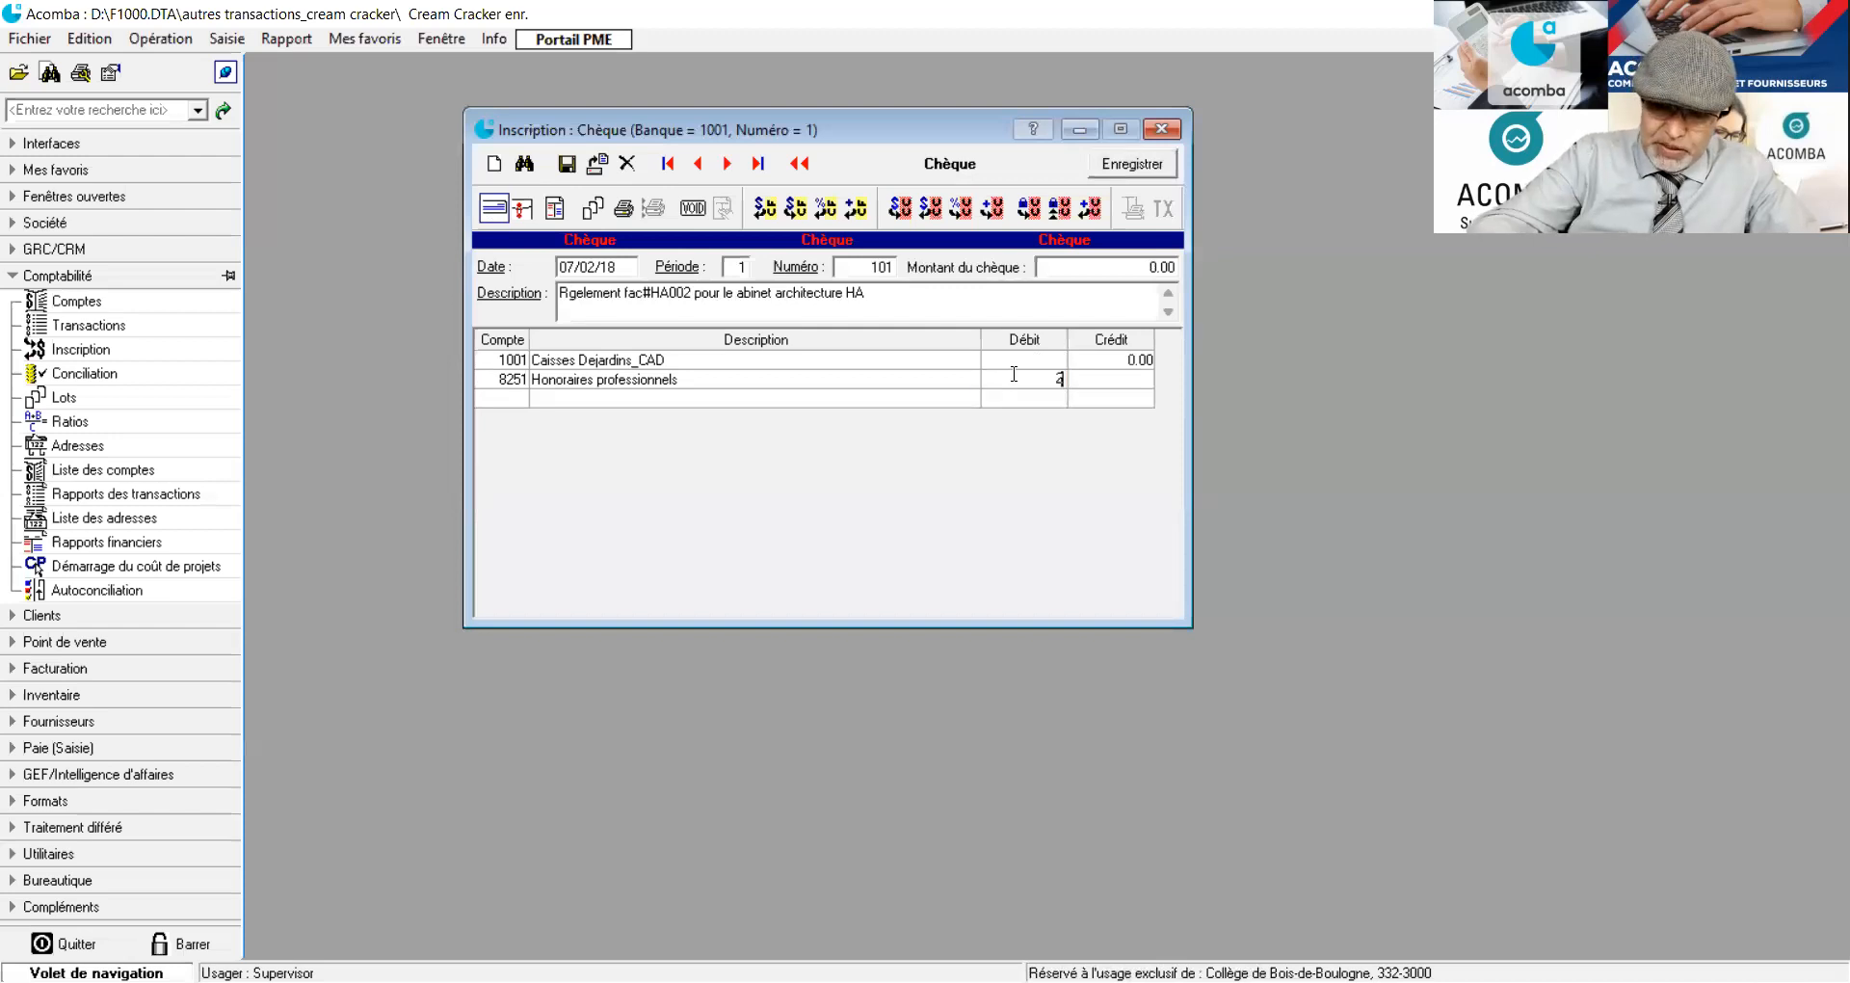
pyautogui.write('874.38')
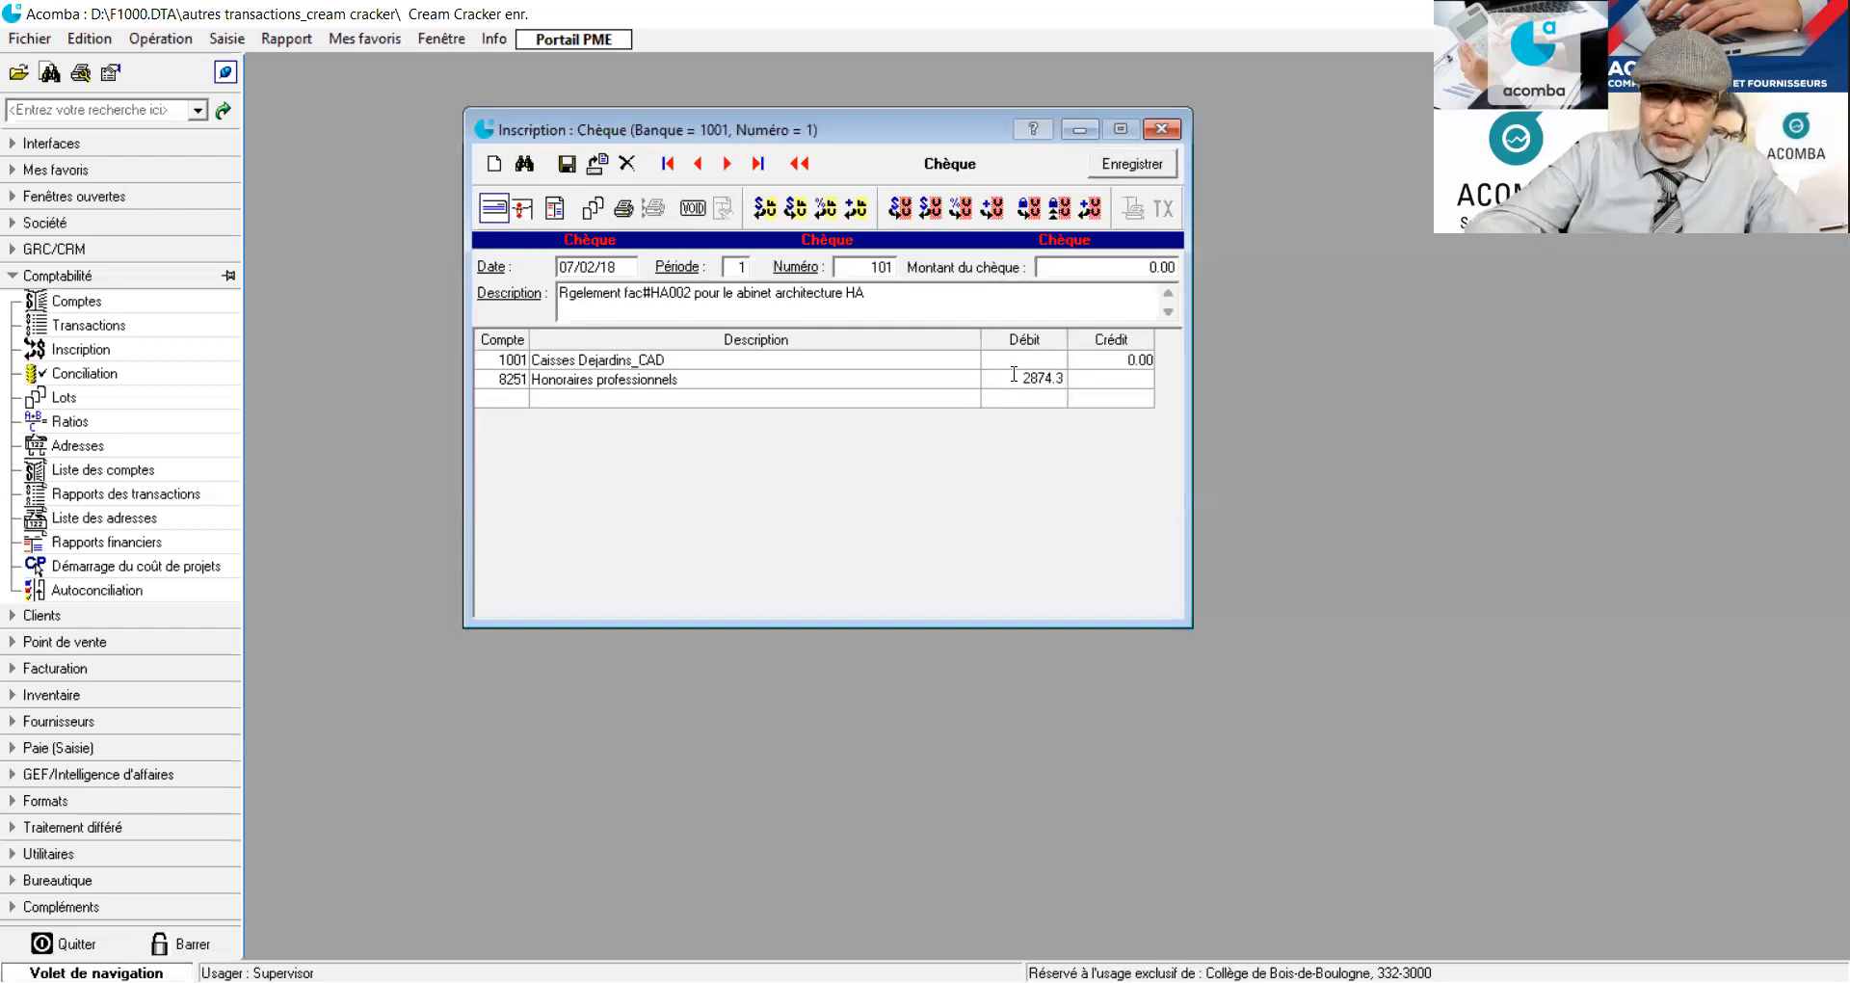
pyautogui.click(510, 398)
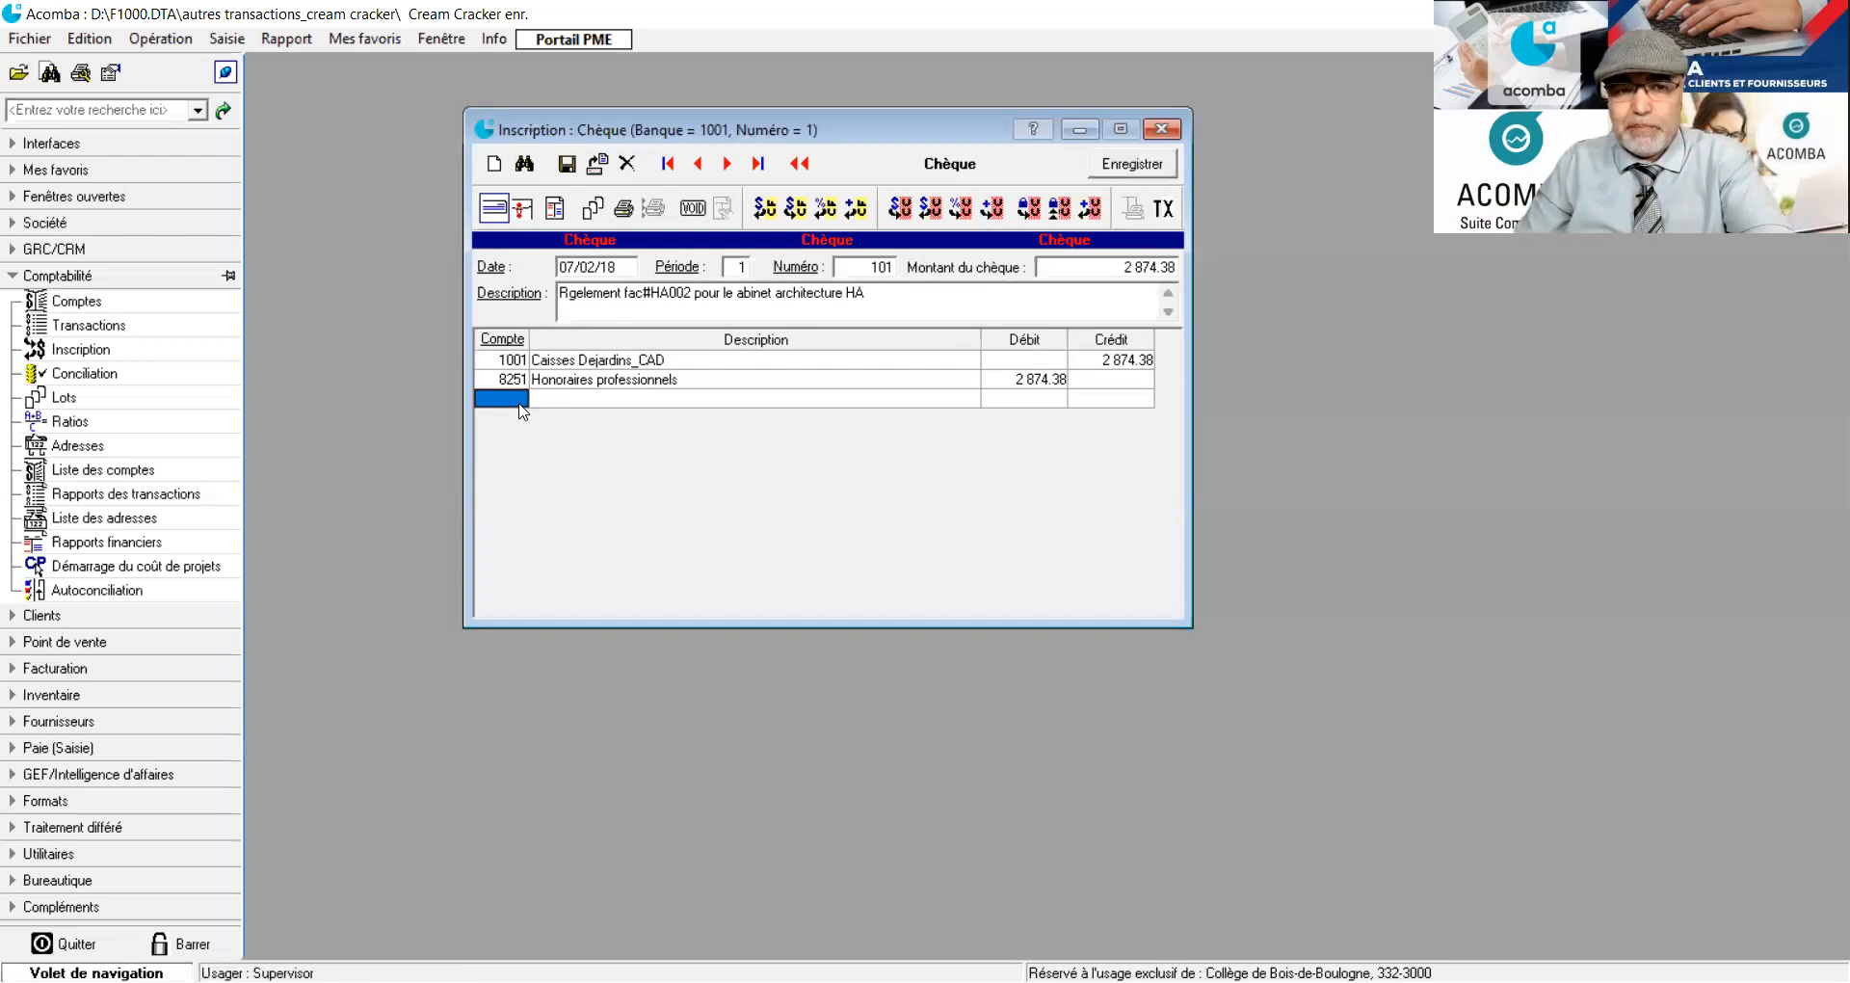
pyautogui.press('Return')
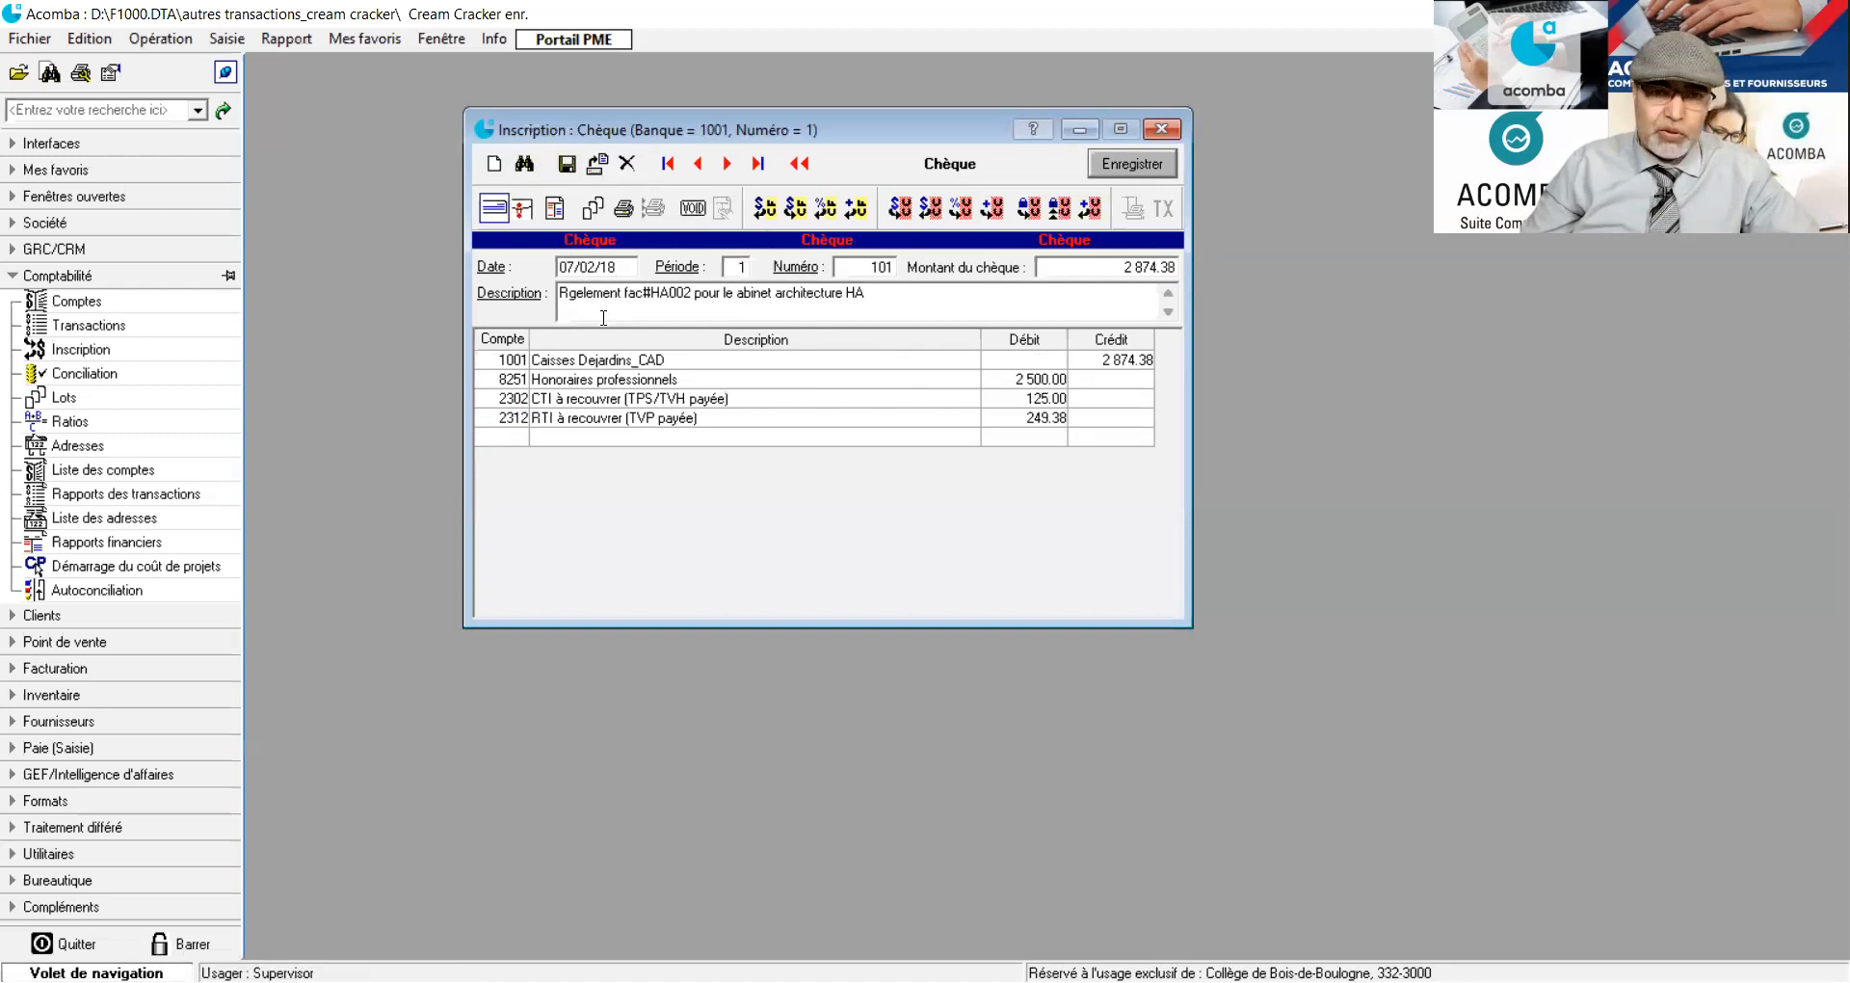
pyautogui.click(567, 163)
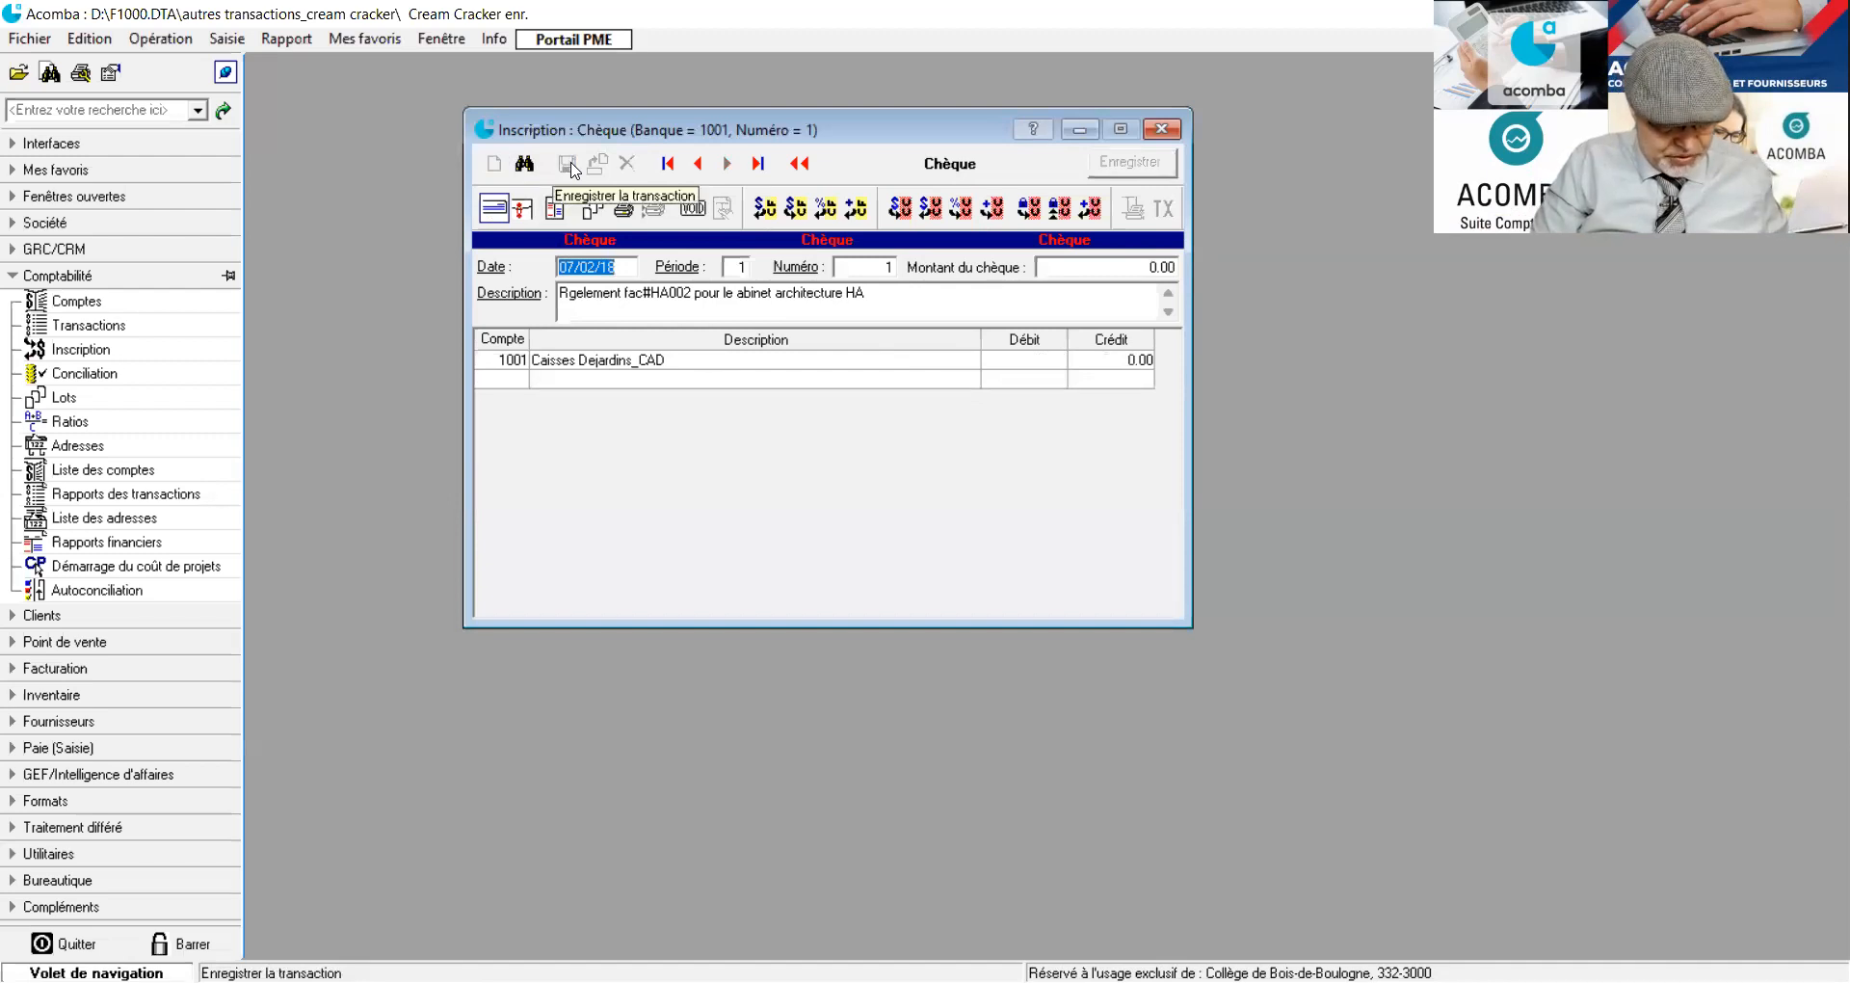
# Start a deposit entry dated 21/02/18 and set its number to 77.
pyautogui.click(527, 215)
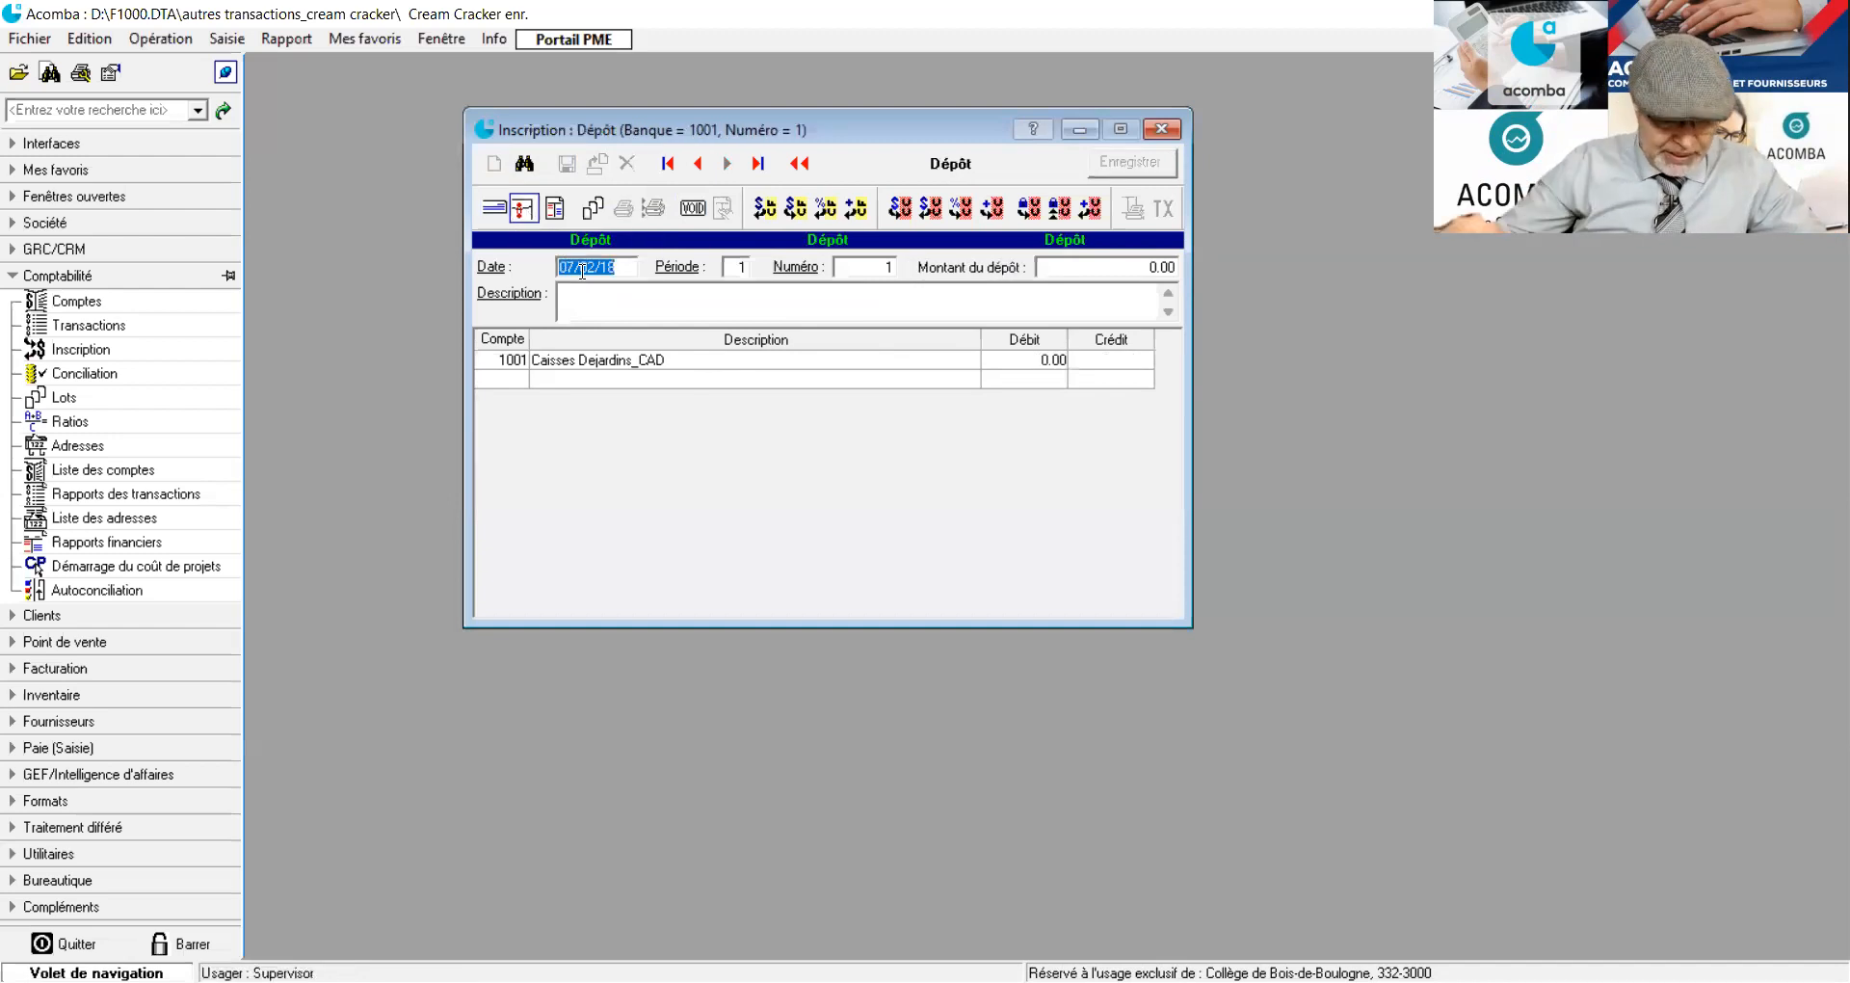
pyautogui.write('21/12/18')
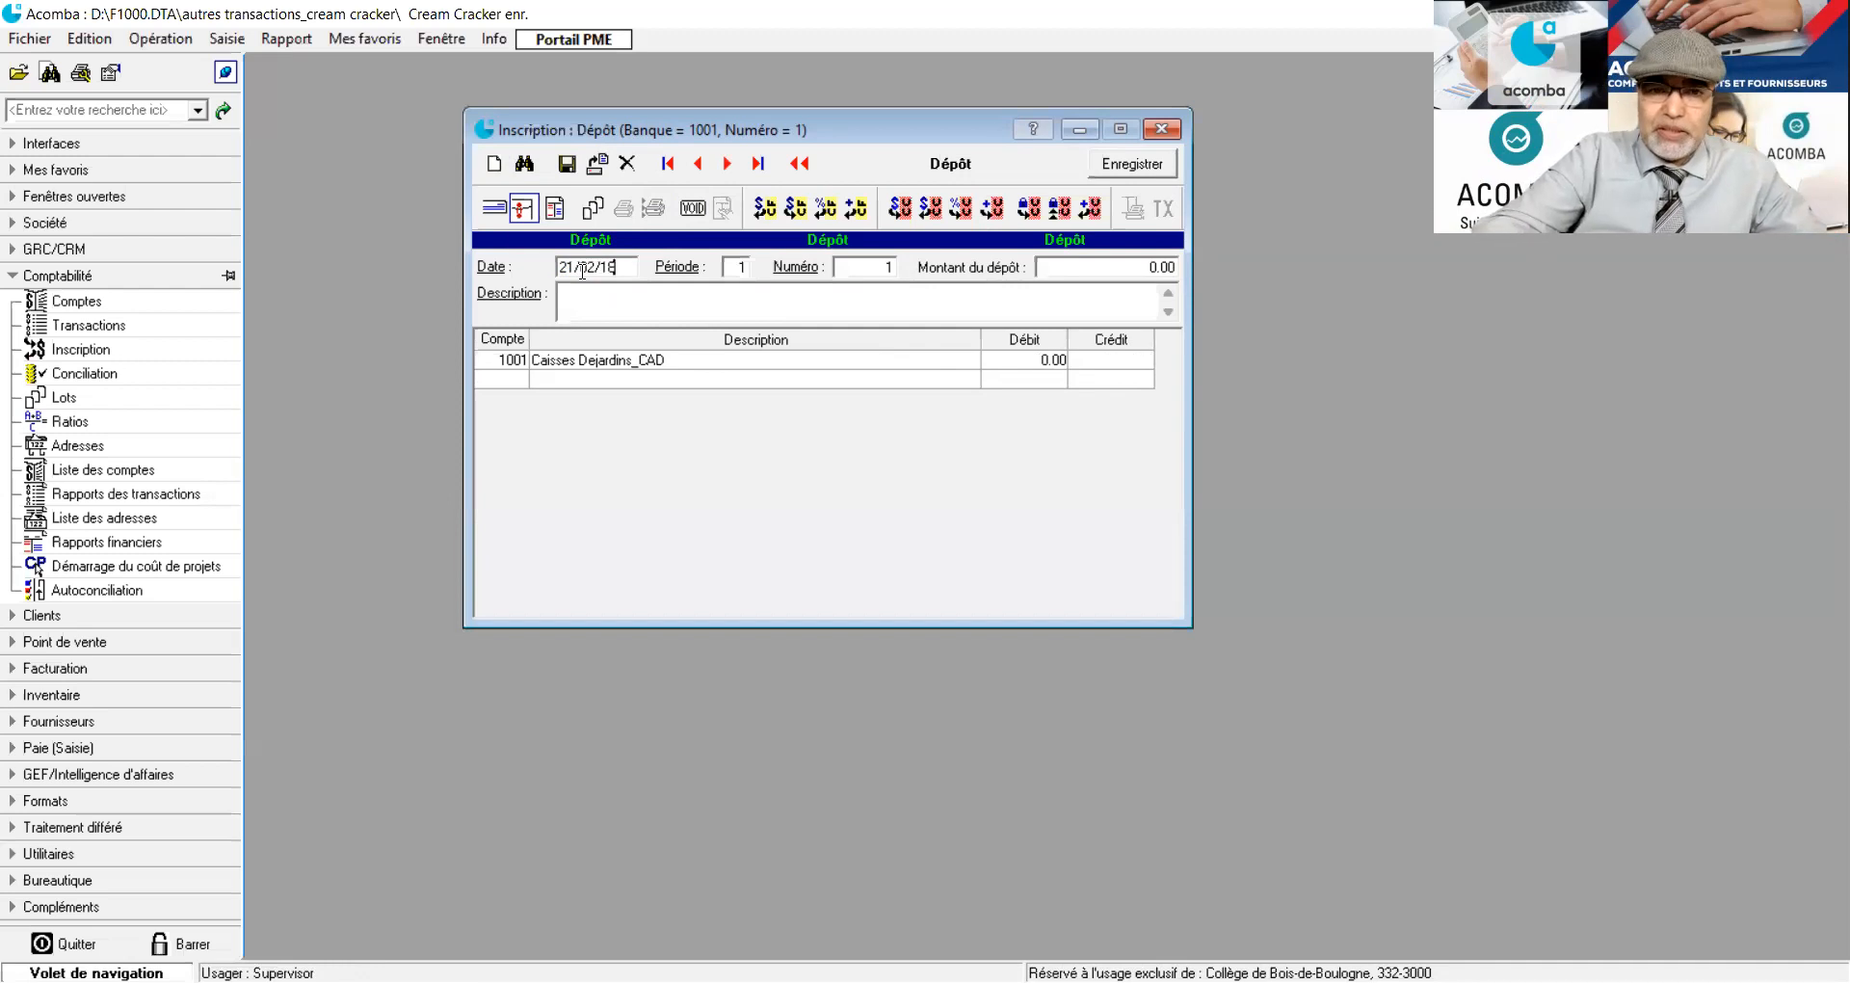
pyautogui.click(886, 271)
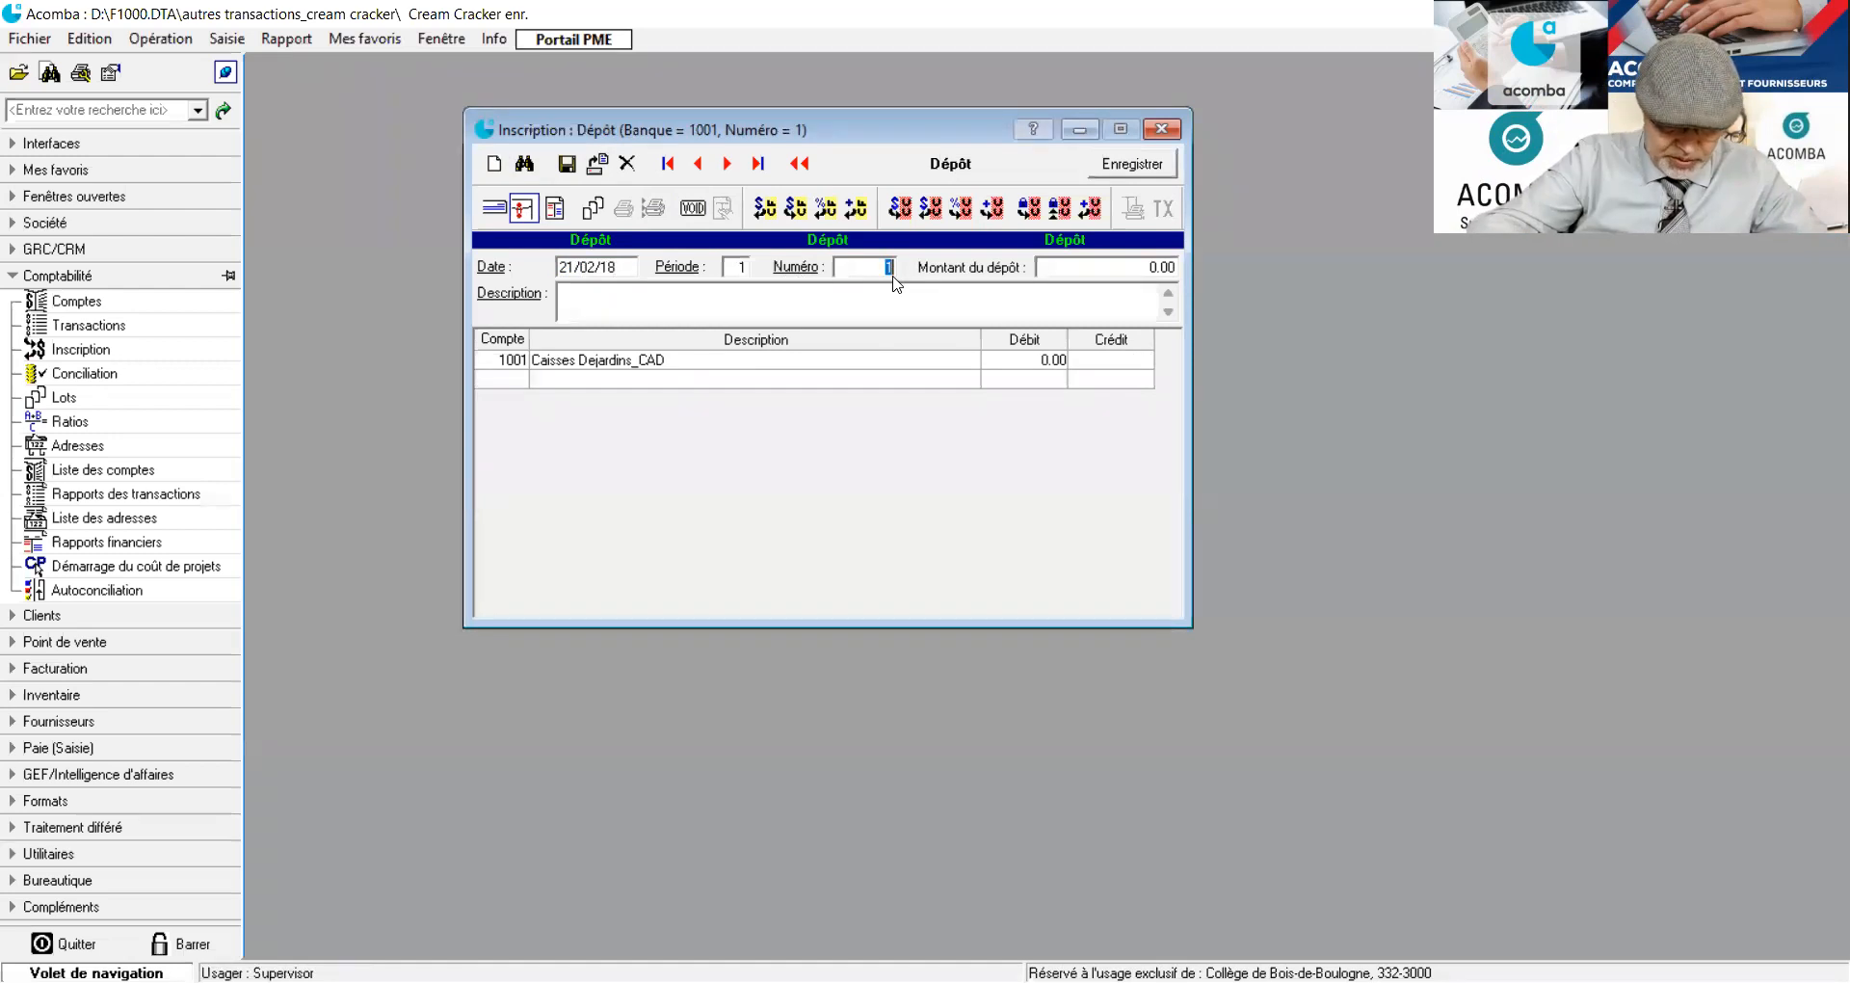
pyautogui.write('77')
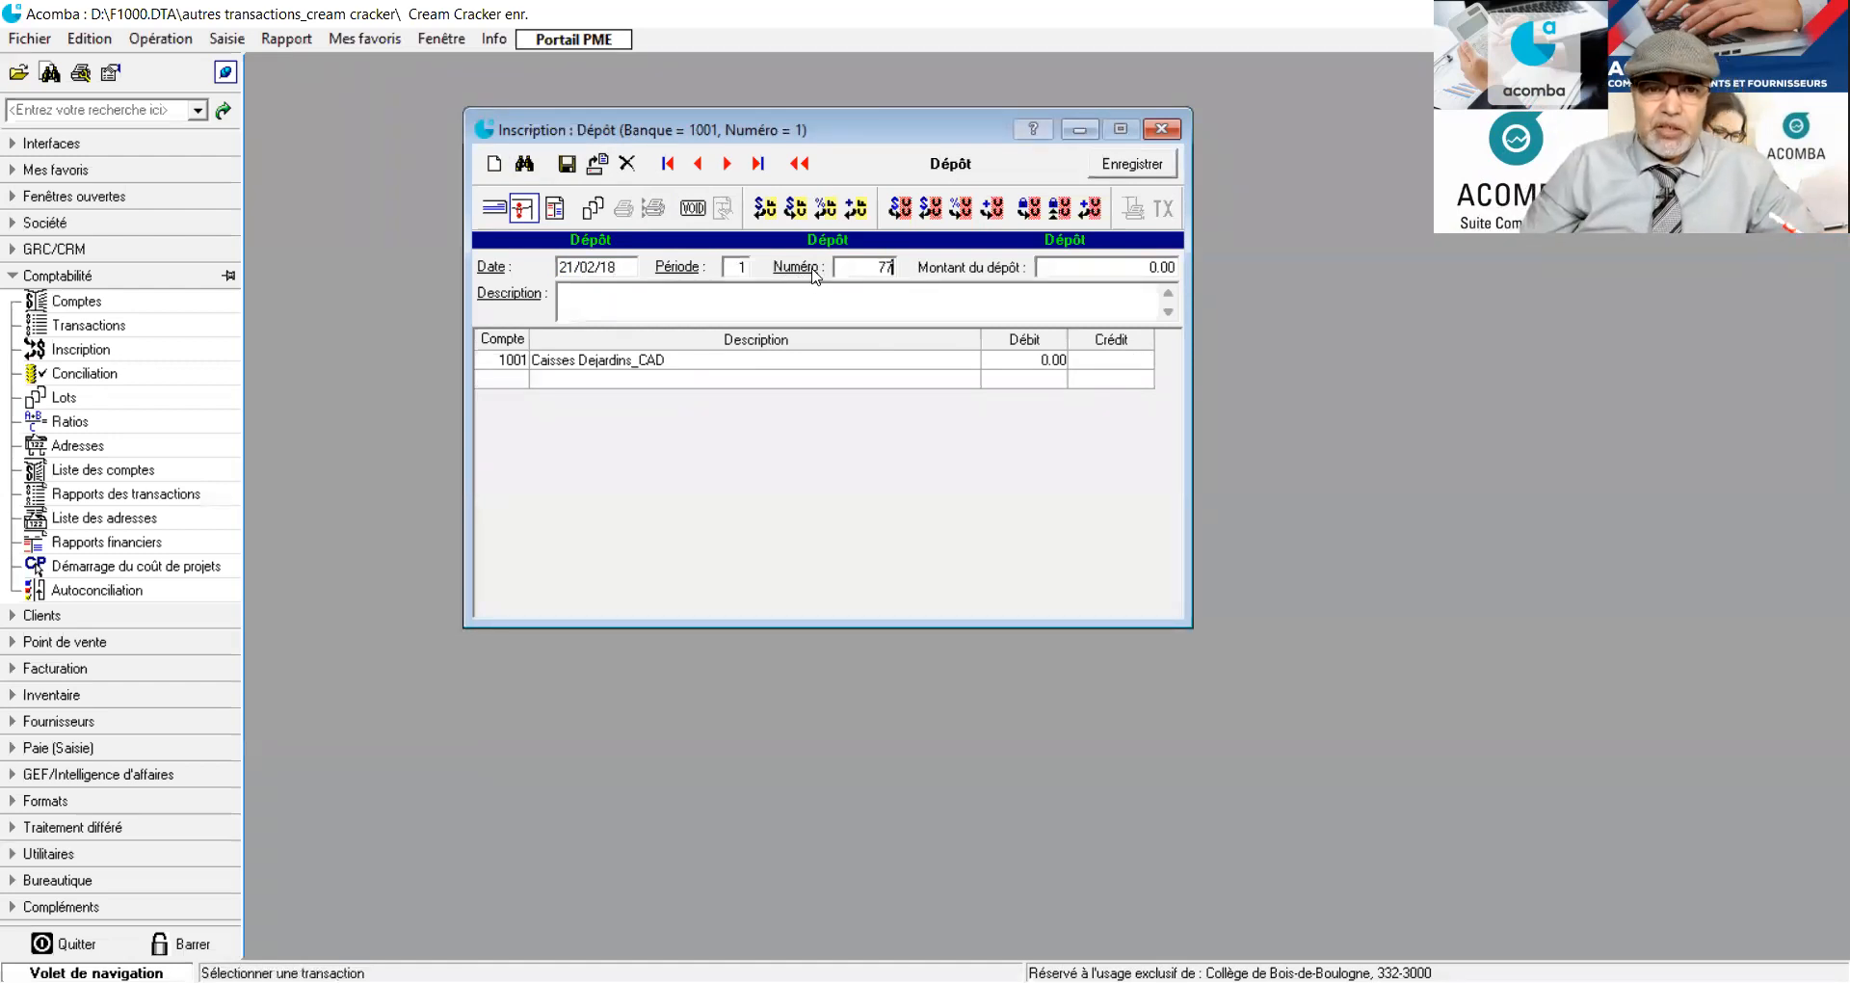
# Enter the deposit description "Chèque reçu du client abc pour une commande programmée pour mai 2018".
pyautogui.write('C')
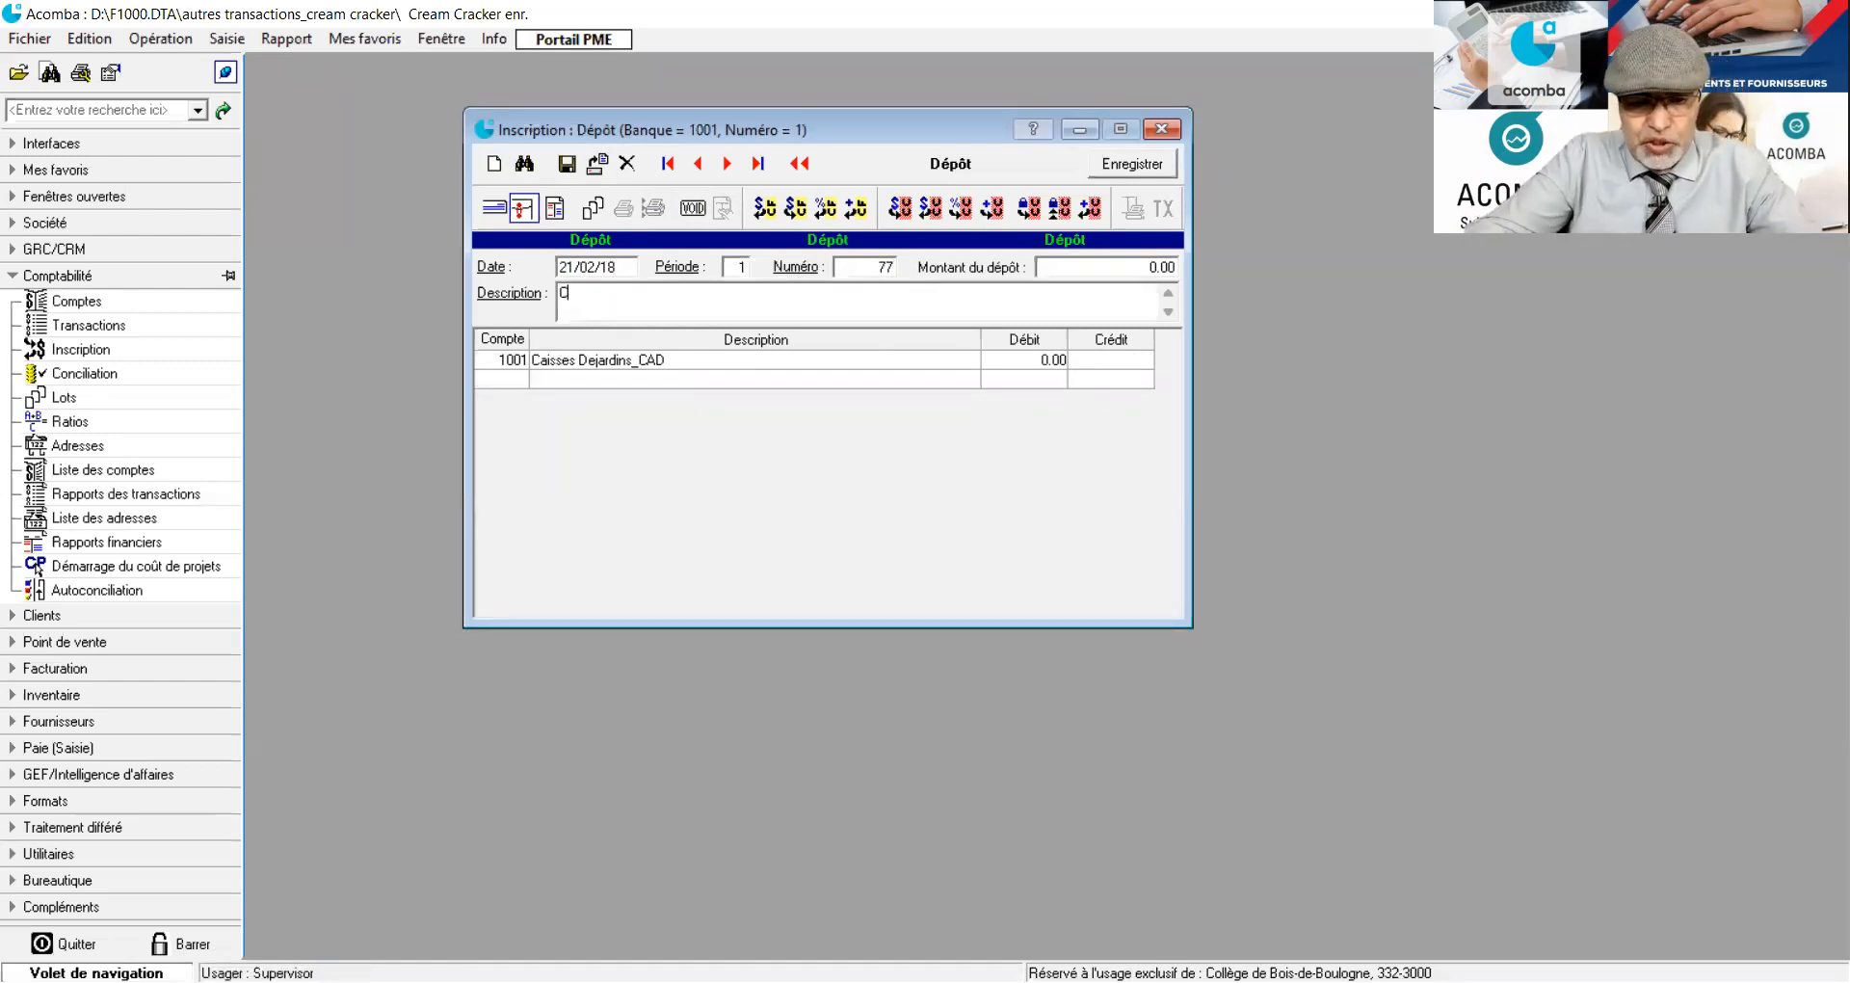
pyautogui.write('hèque')
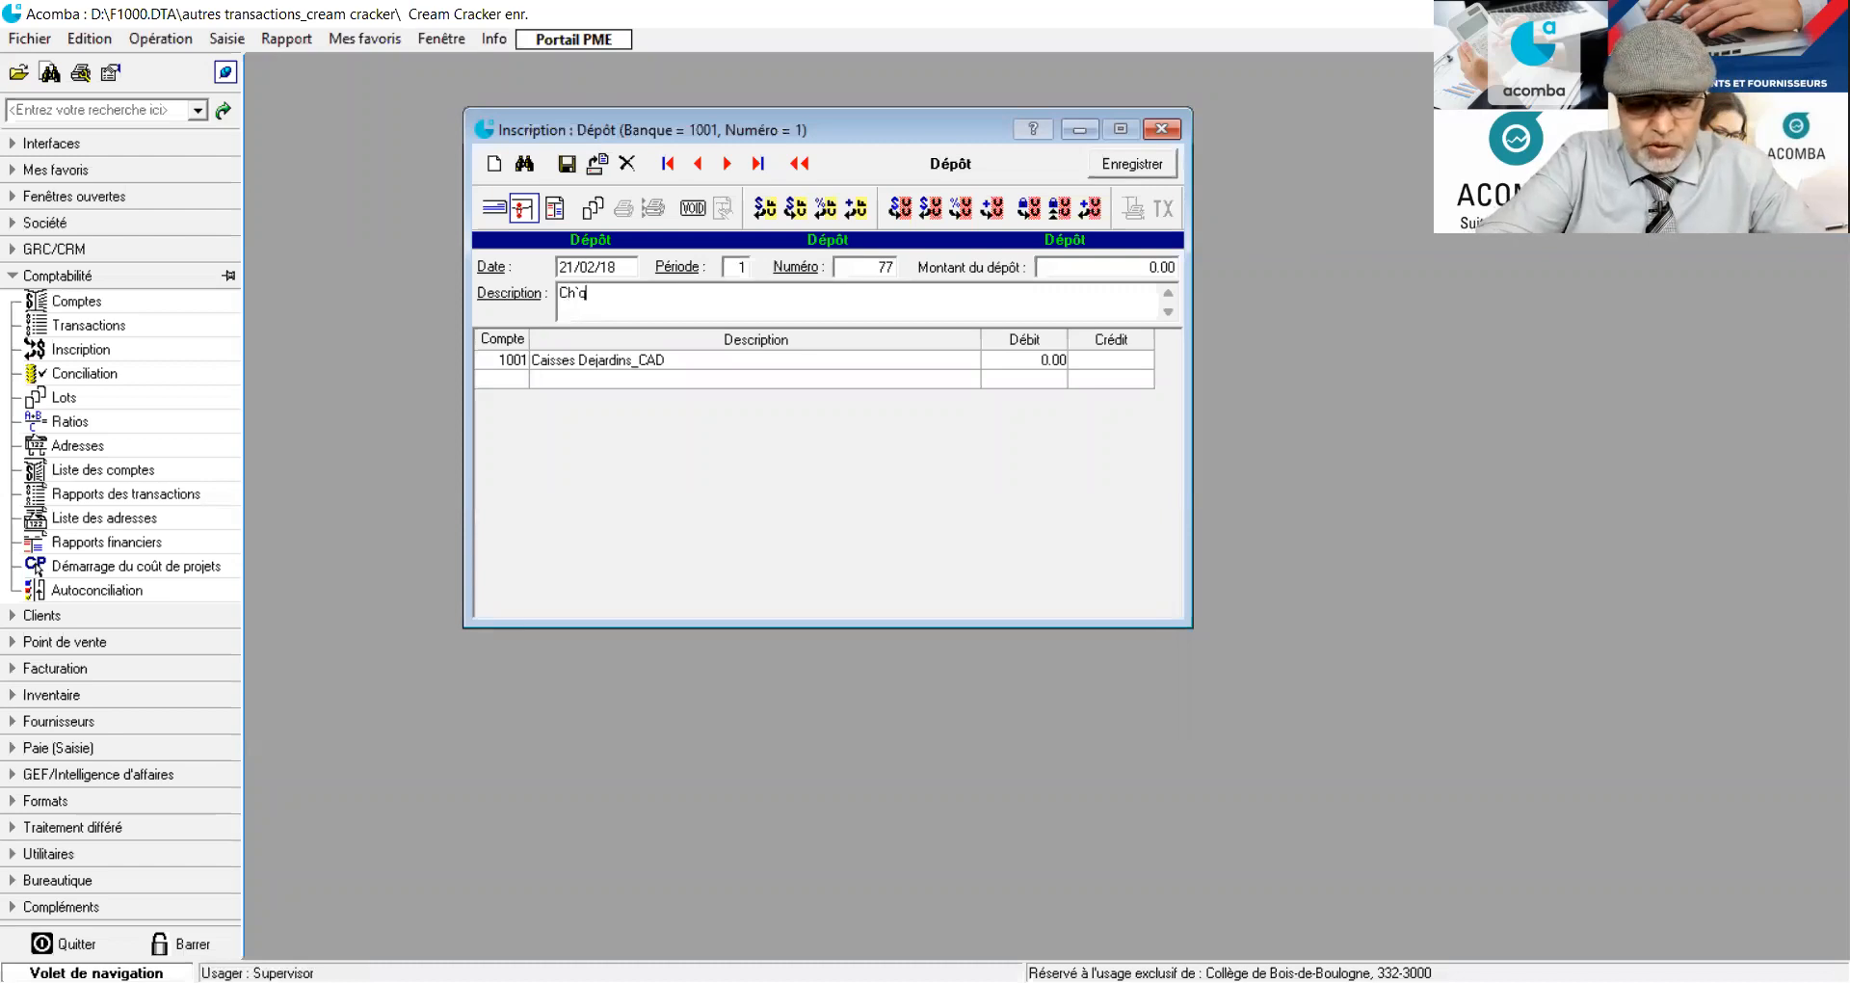
pyautogui.press('BackSpace')
pyautogui.press('BackSpace')
pyautogui.press('BackSpace')
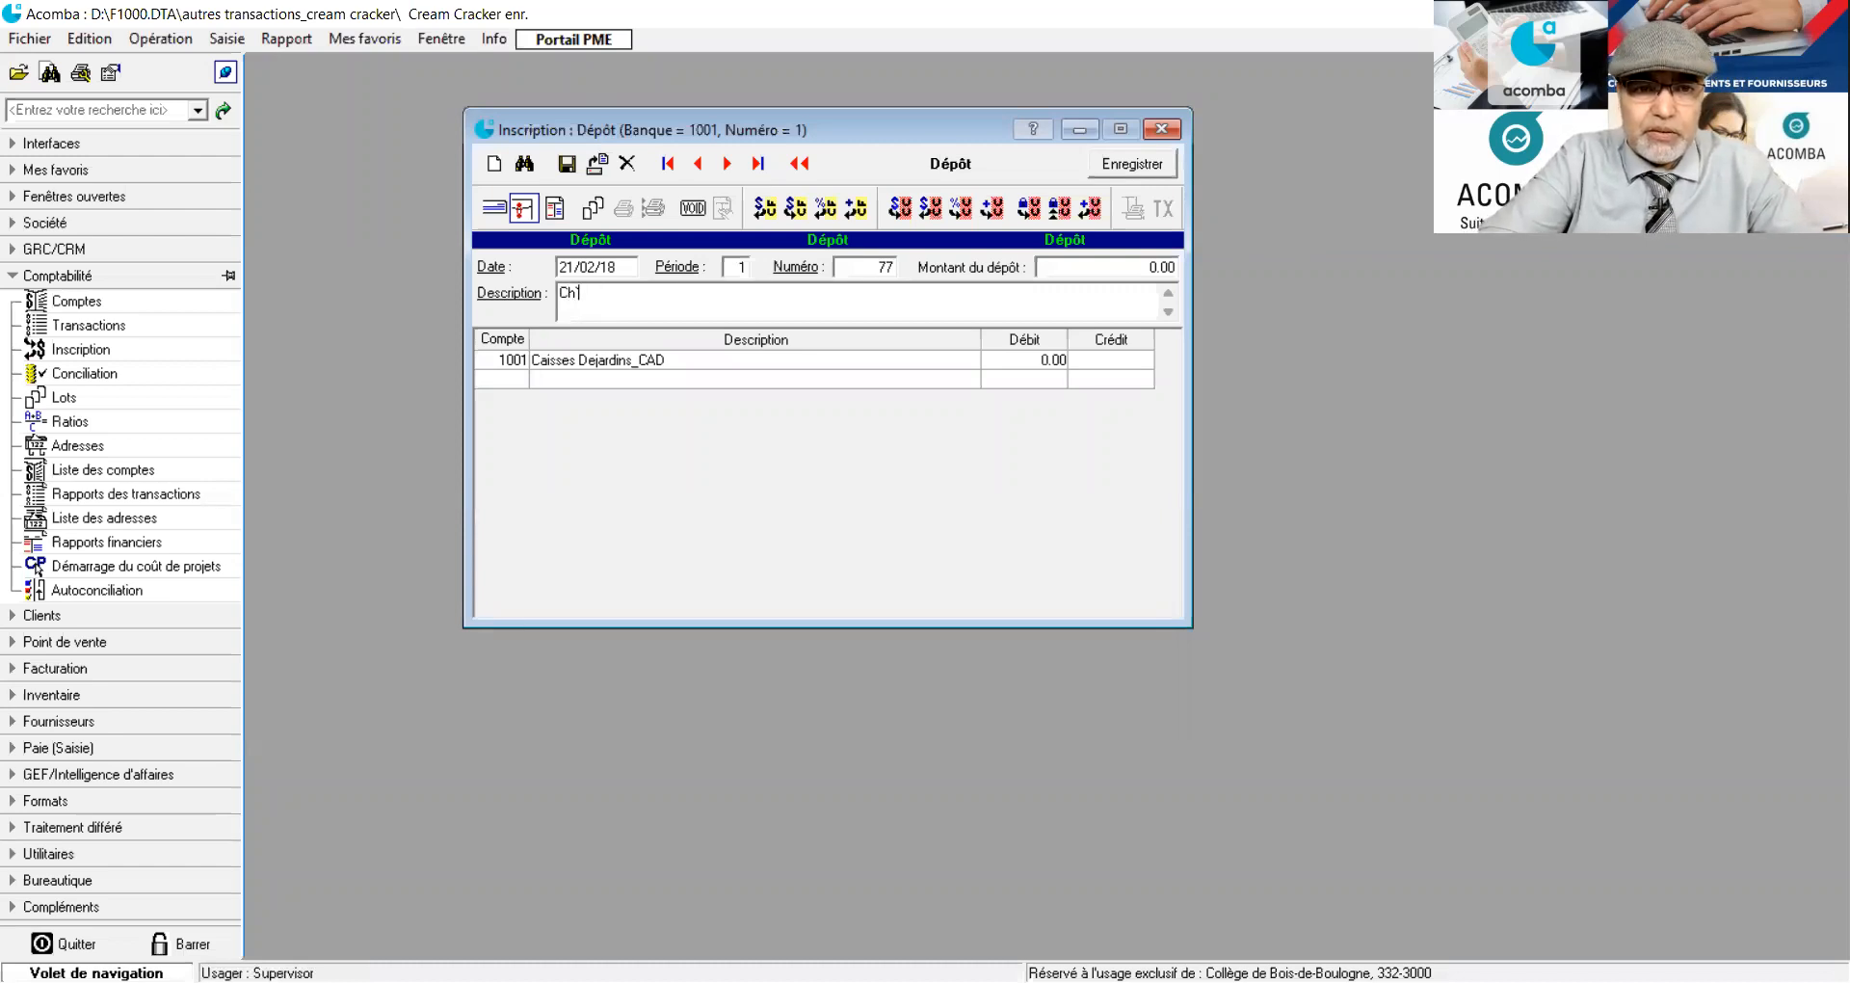
pyautogui.write('èque')
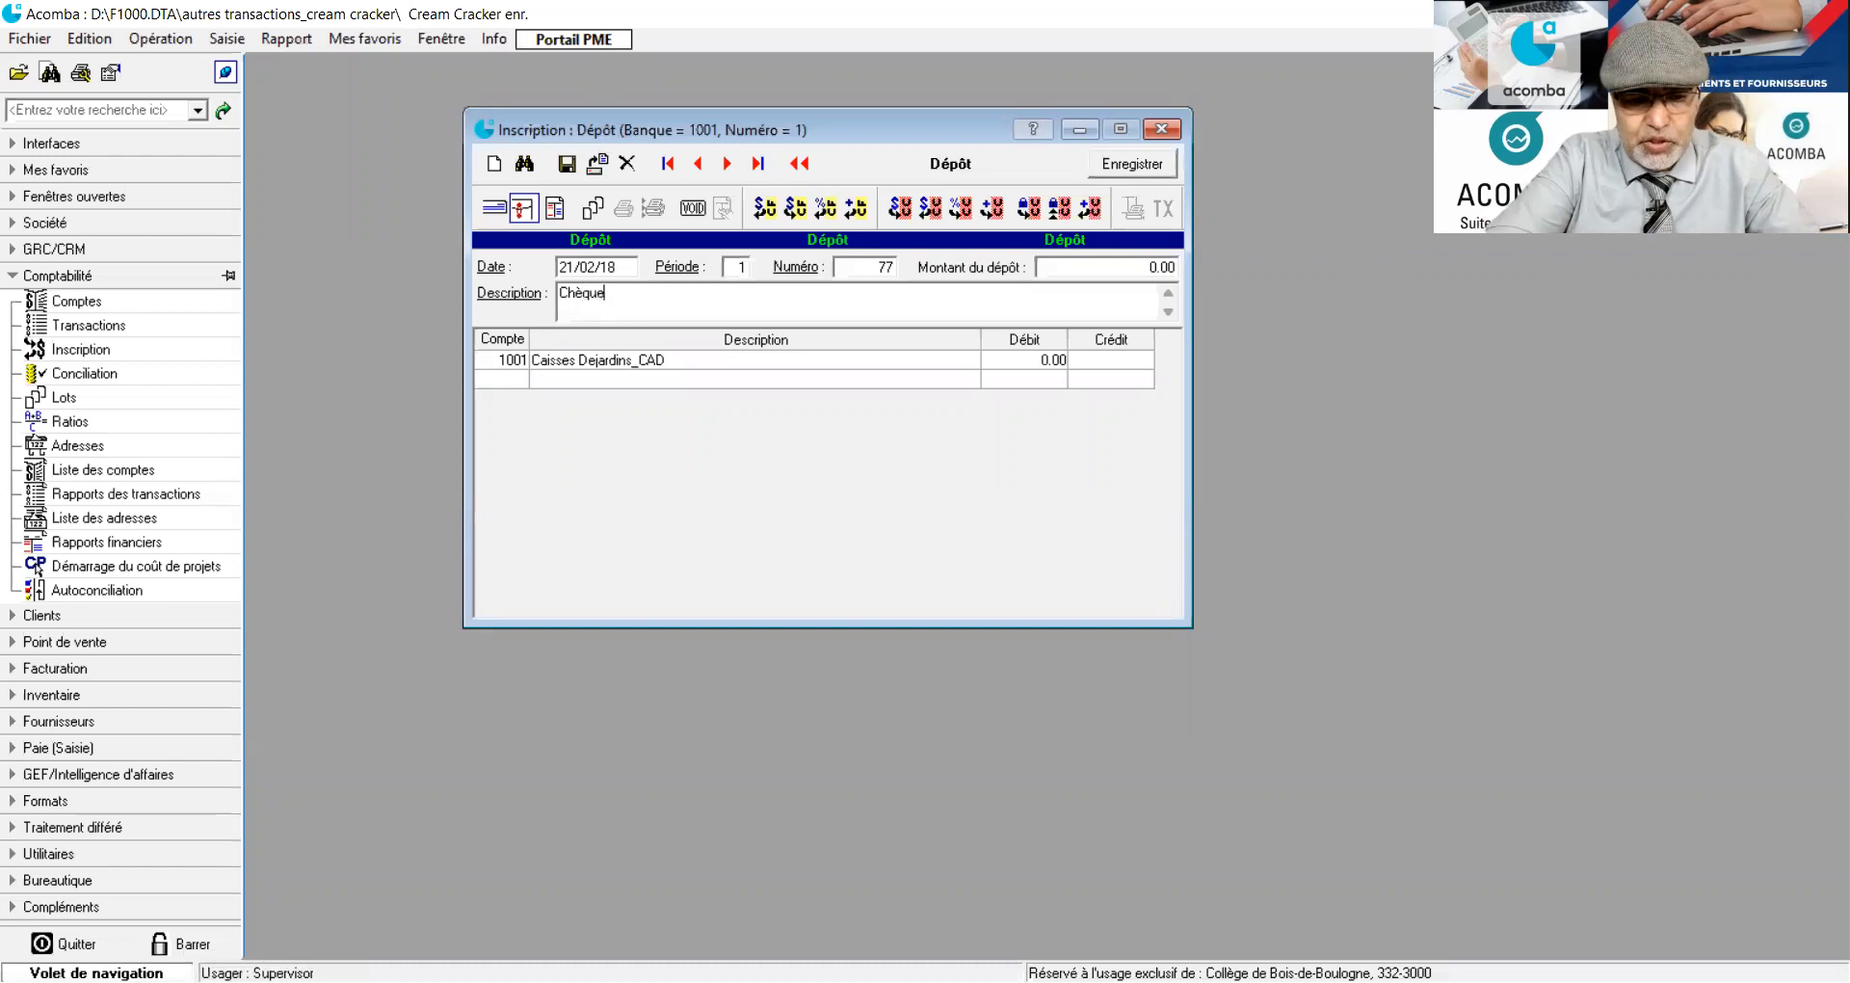
pyautogui.write(' re,u du')
pyautogui.press('BackSpace')
pyautogui.press('BackSpace')
pyautogui.press('BackSpace')
pyautogui.press('BackSpace')
pyautogui.press('BackSpace')
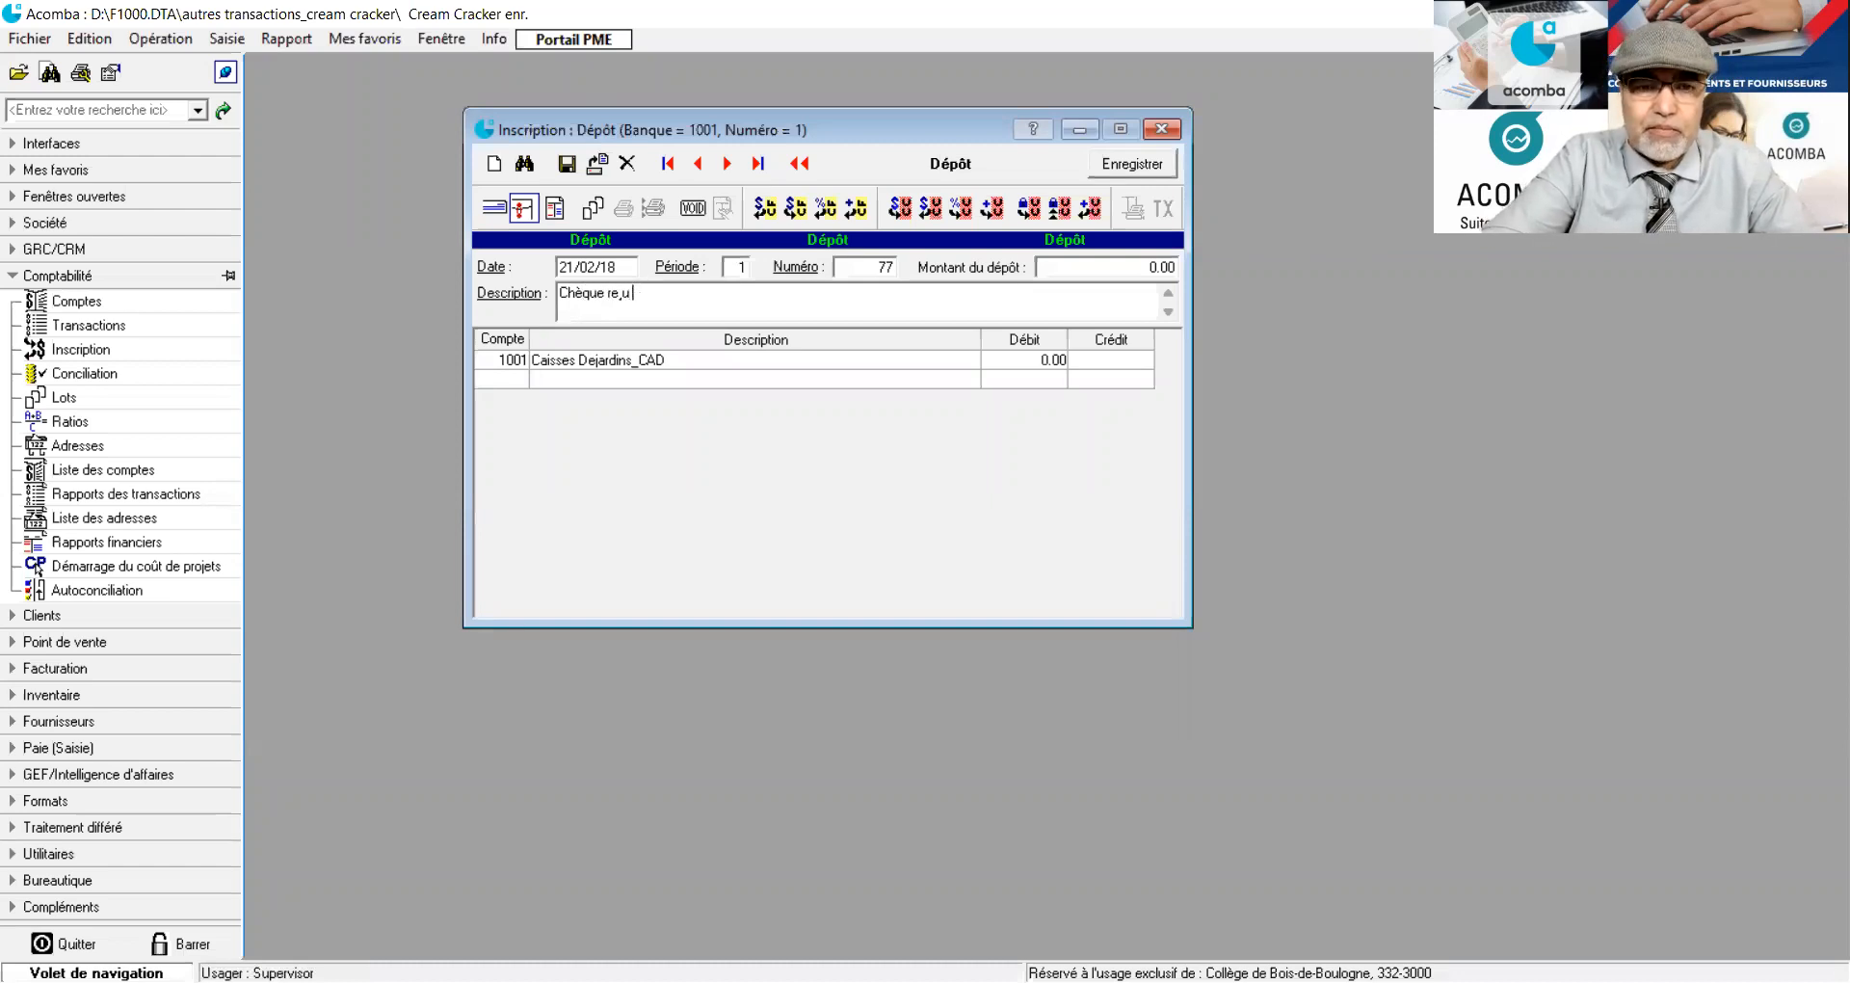
pyautogui.write('çu')
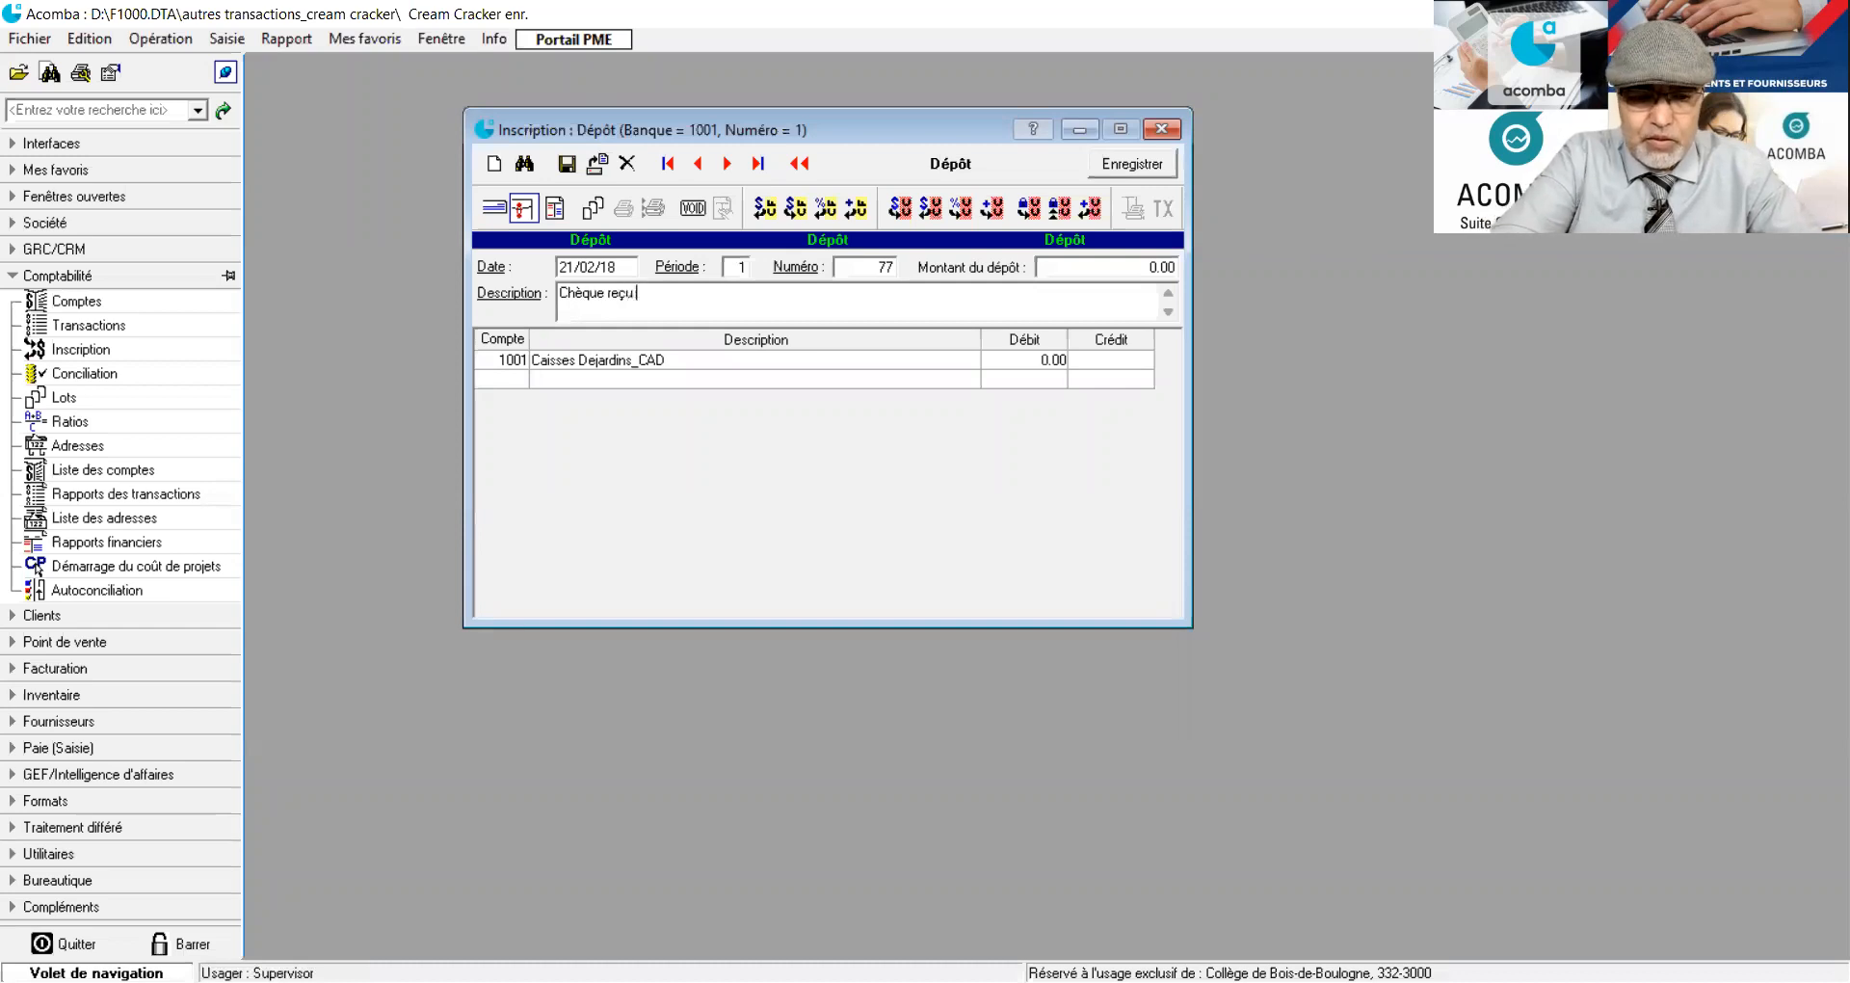
pyautogui.write(' du client a')
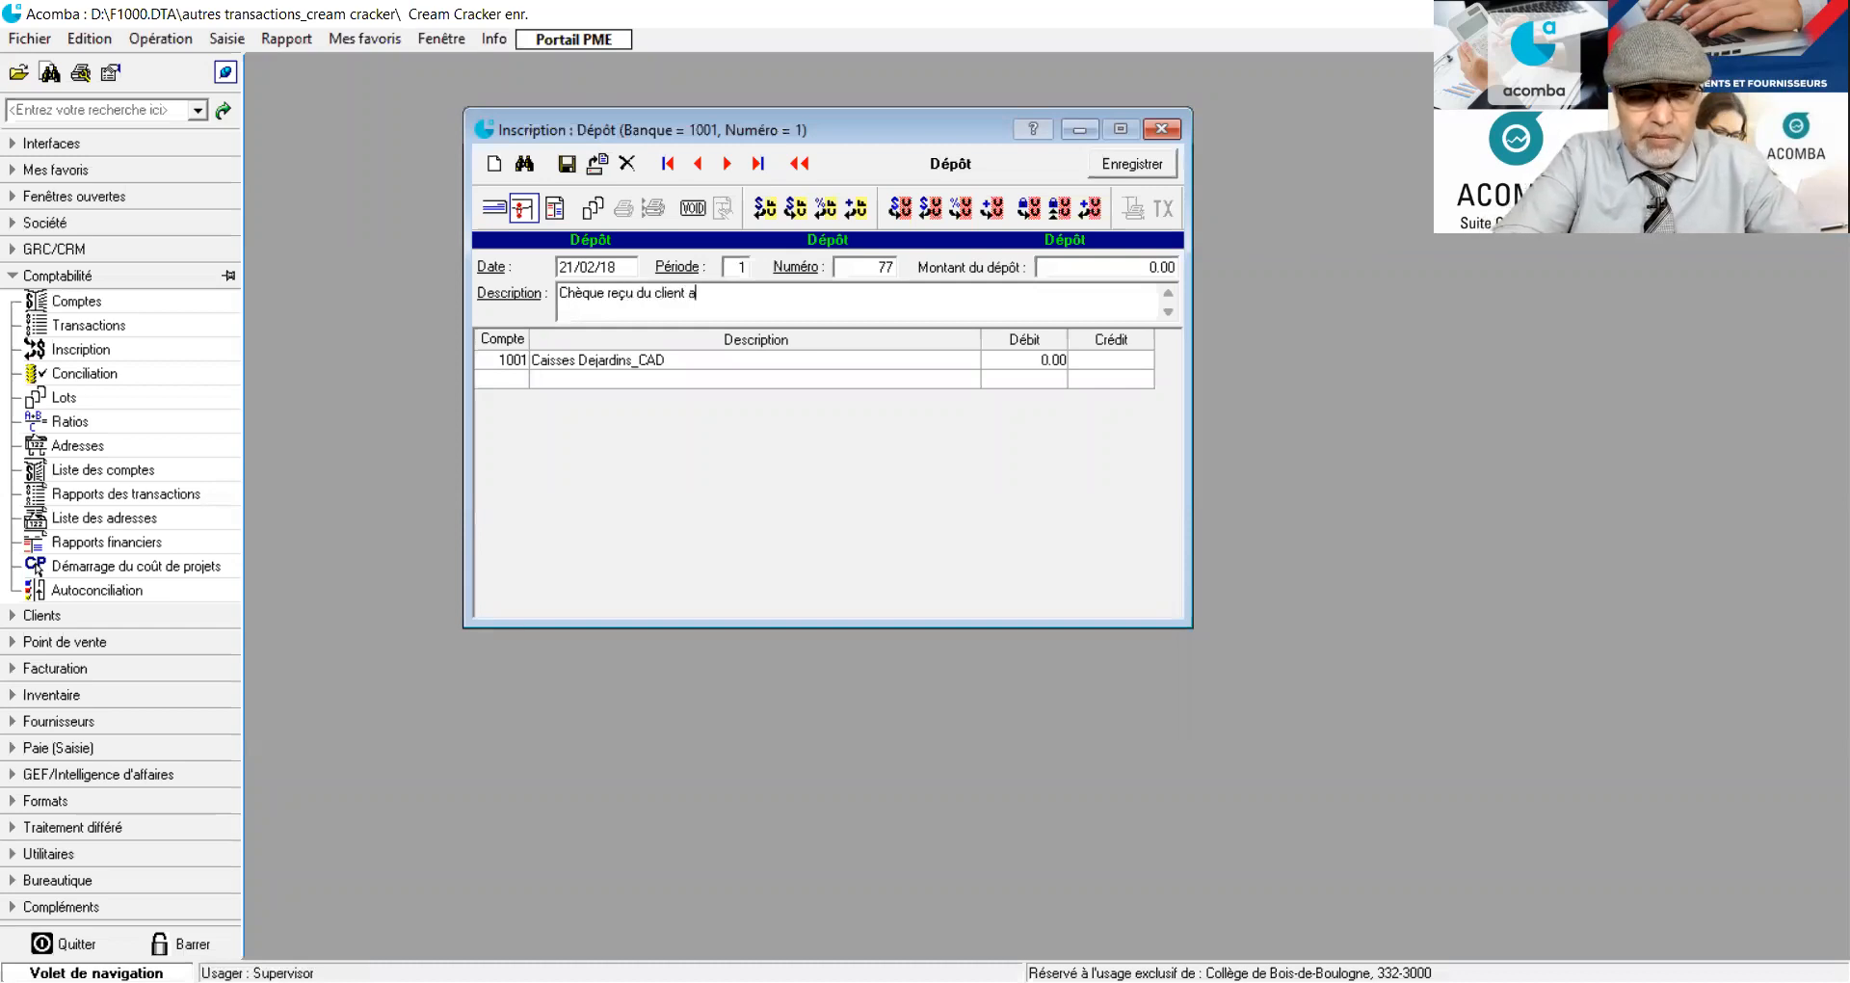
pyautogui.write('bc pour une commande')
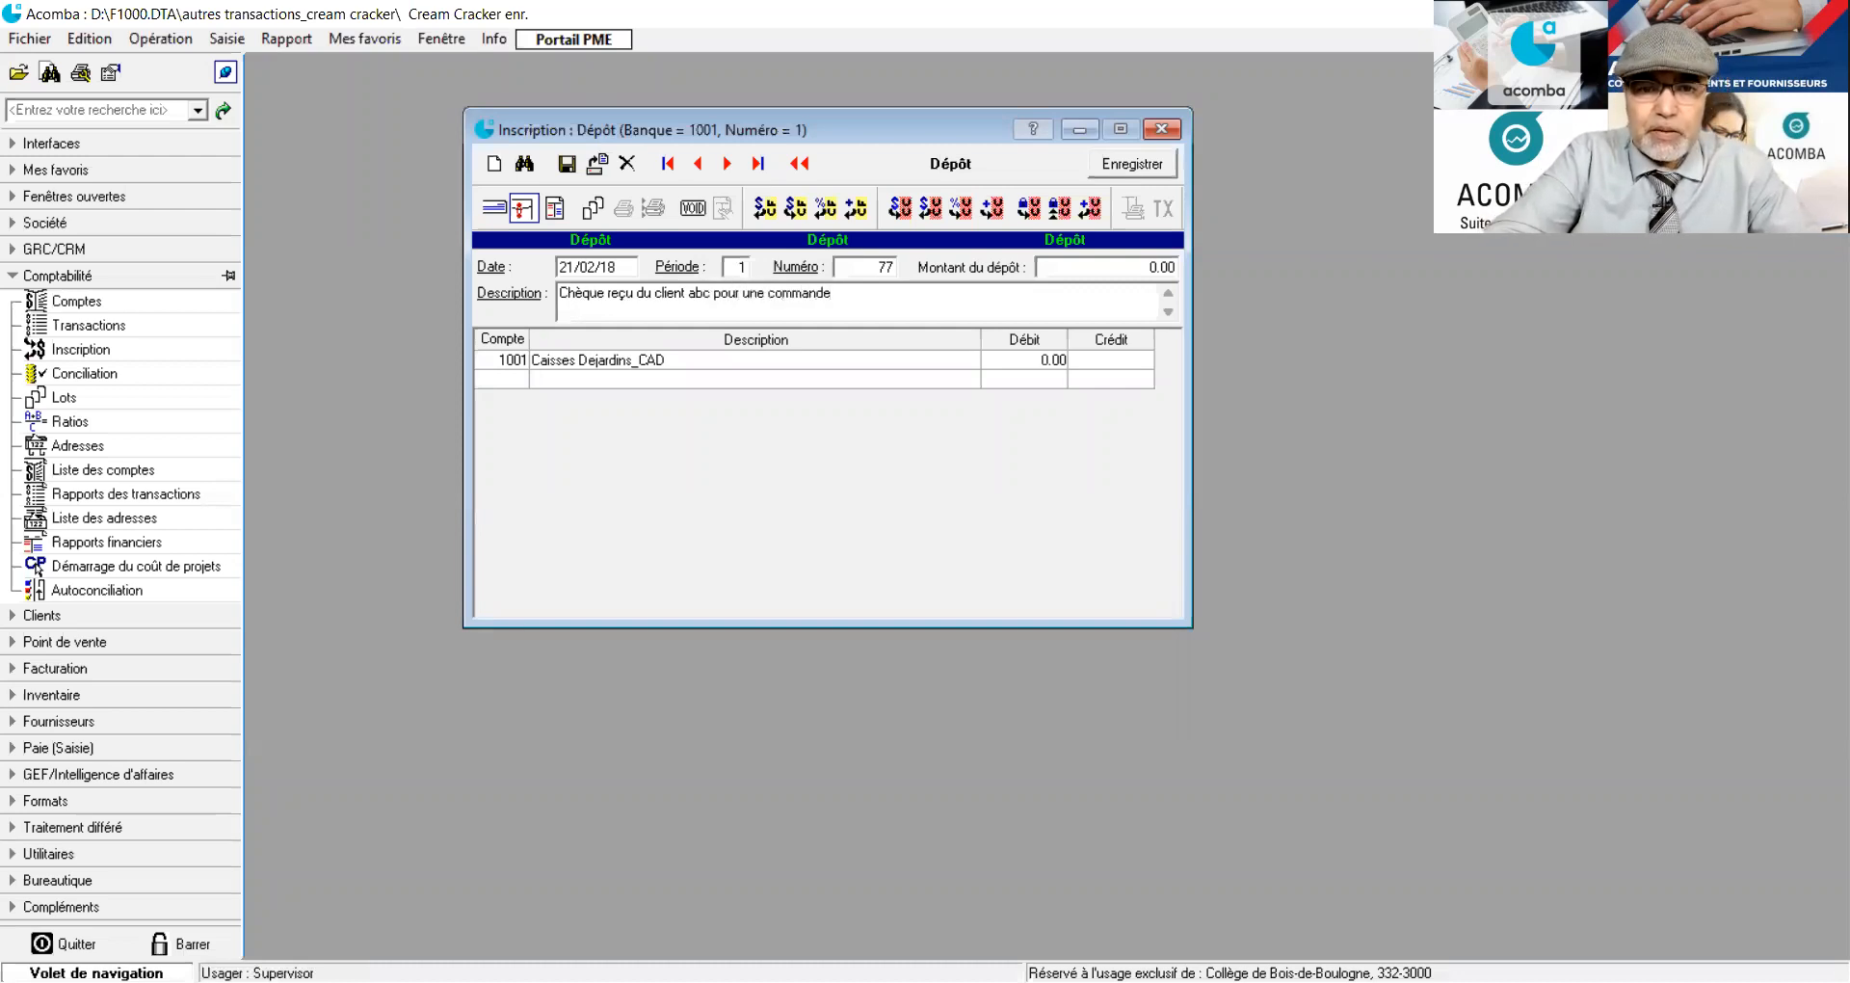
pyautogui.write(' pro')
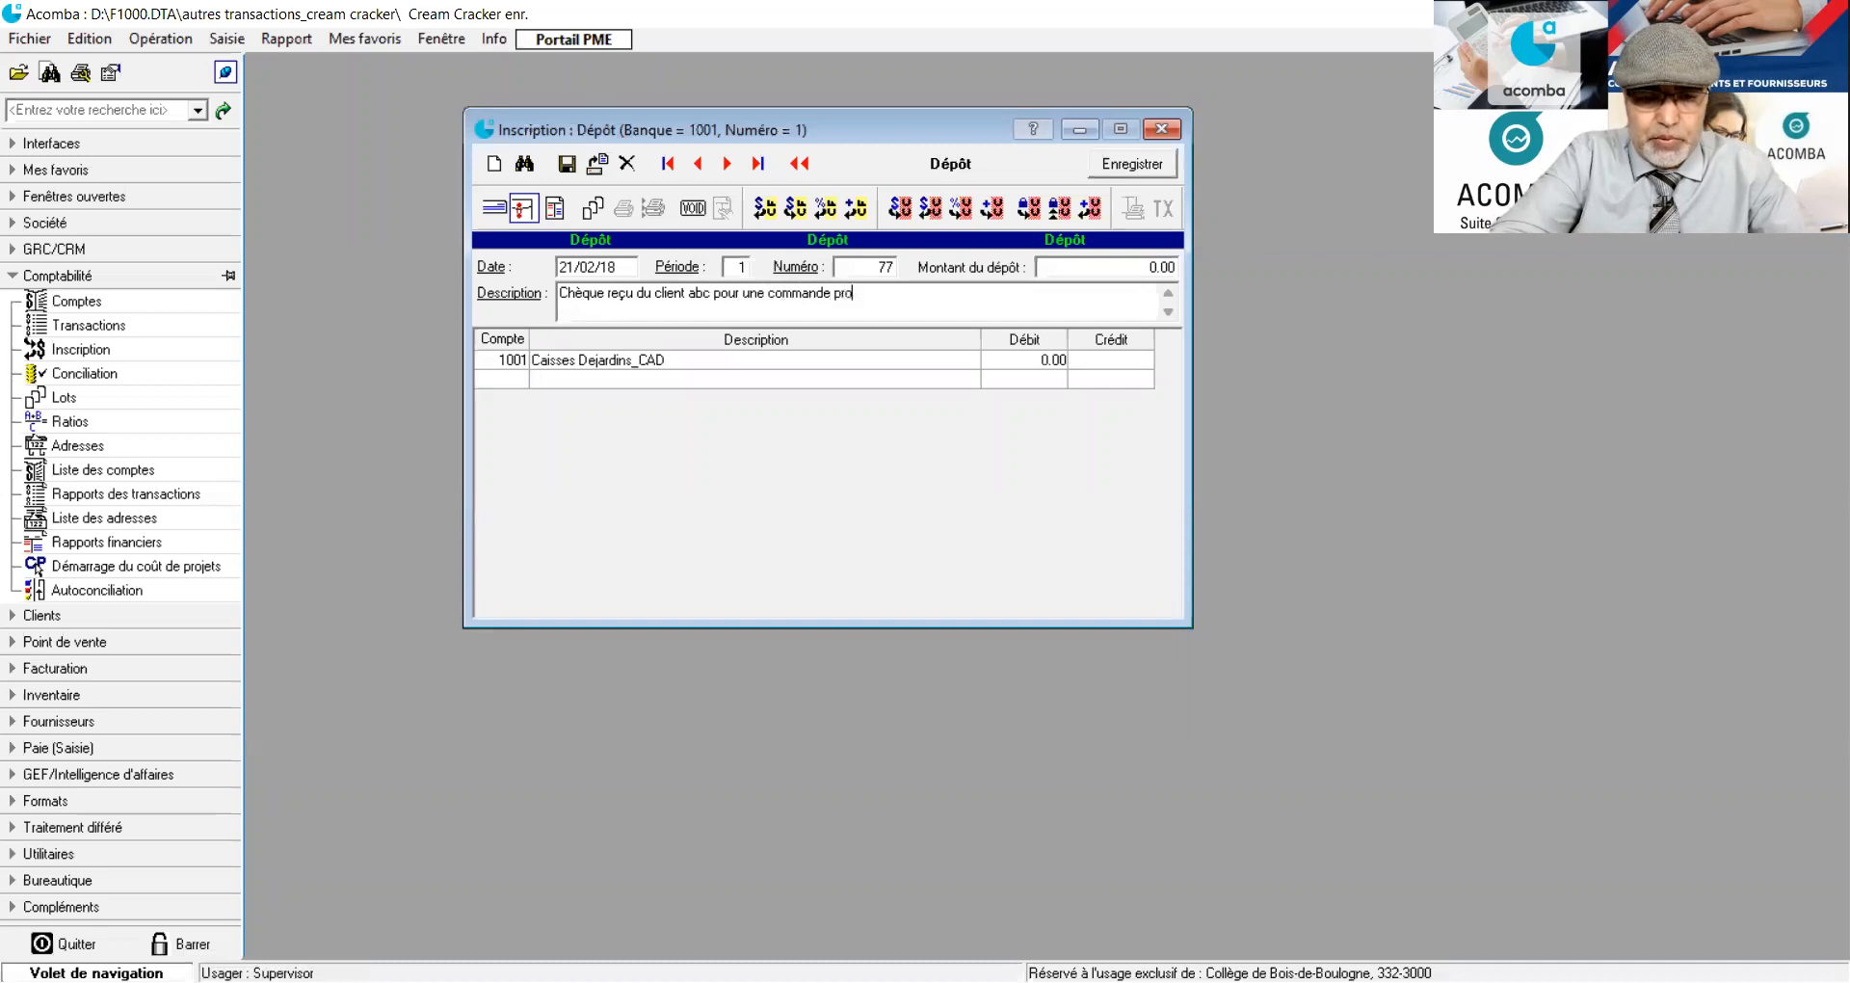
pyautogui.write('grammée ')
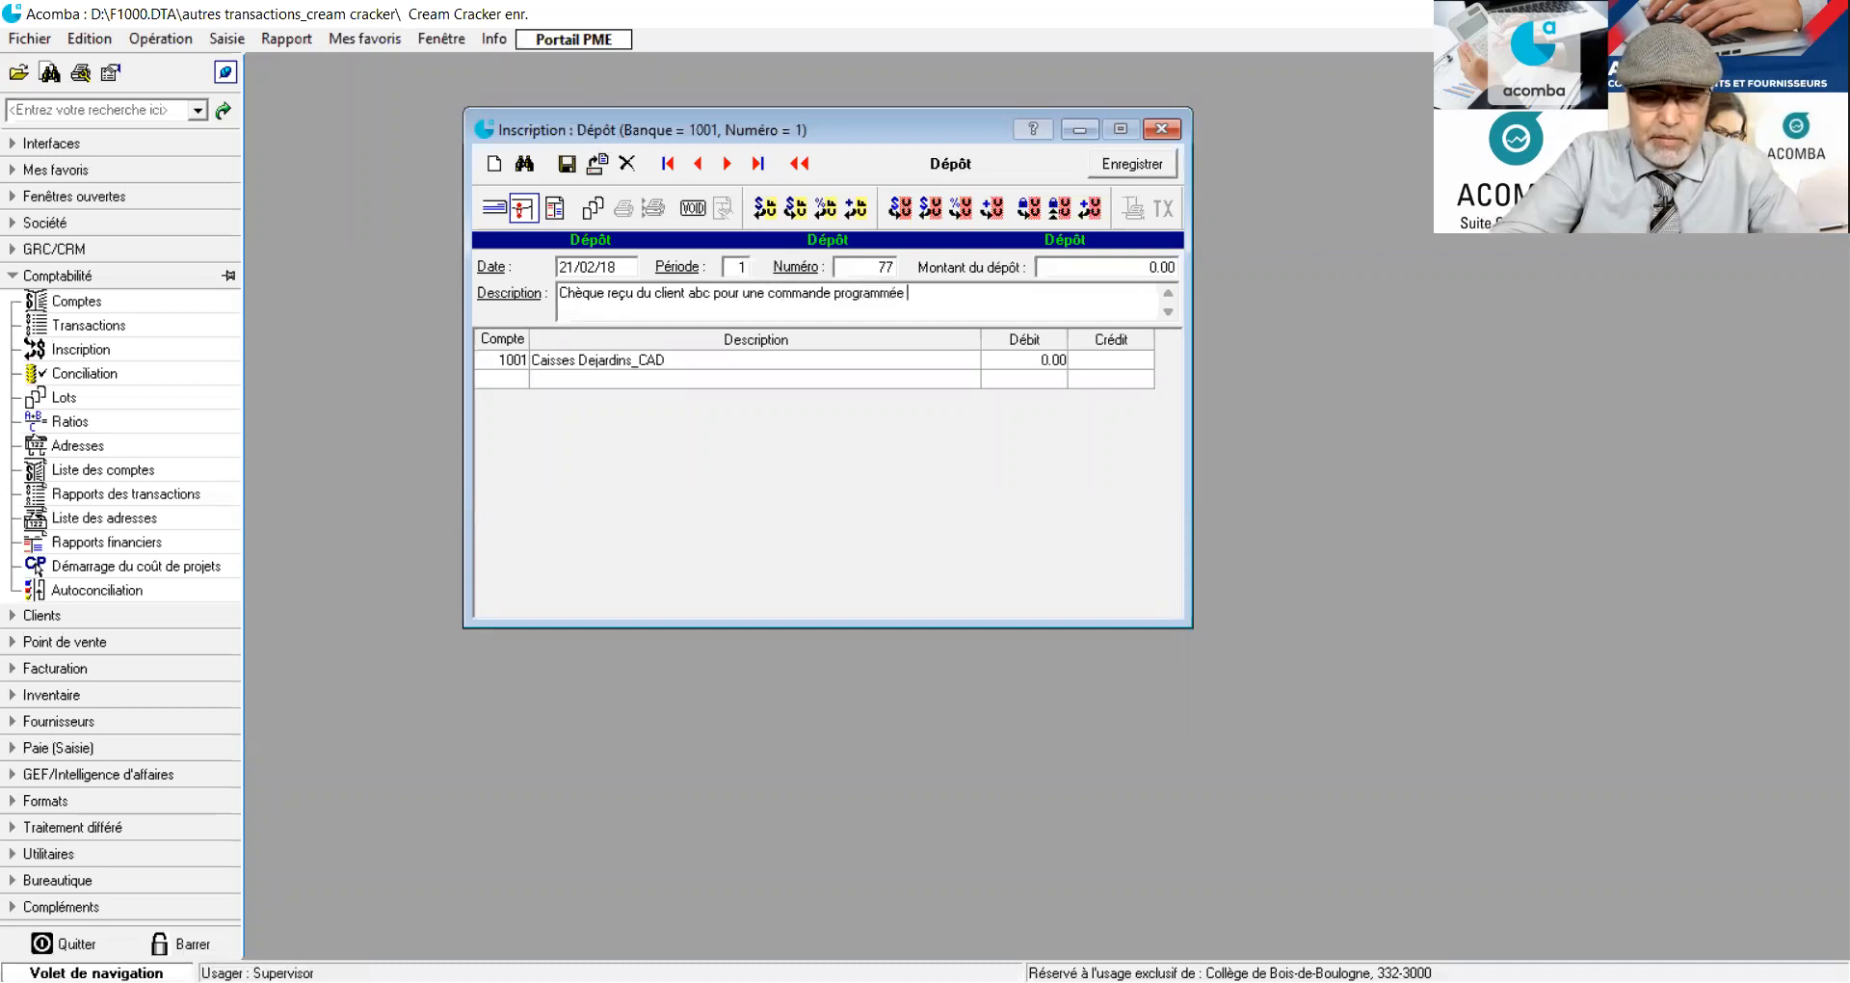
pyautogui.write('pour mai 2018')
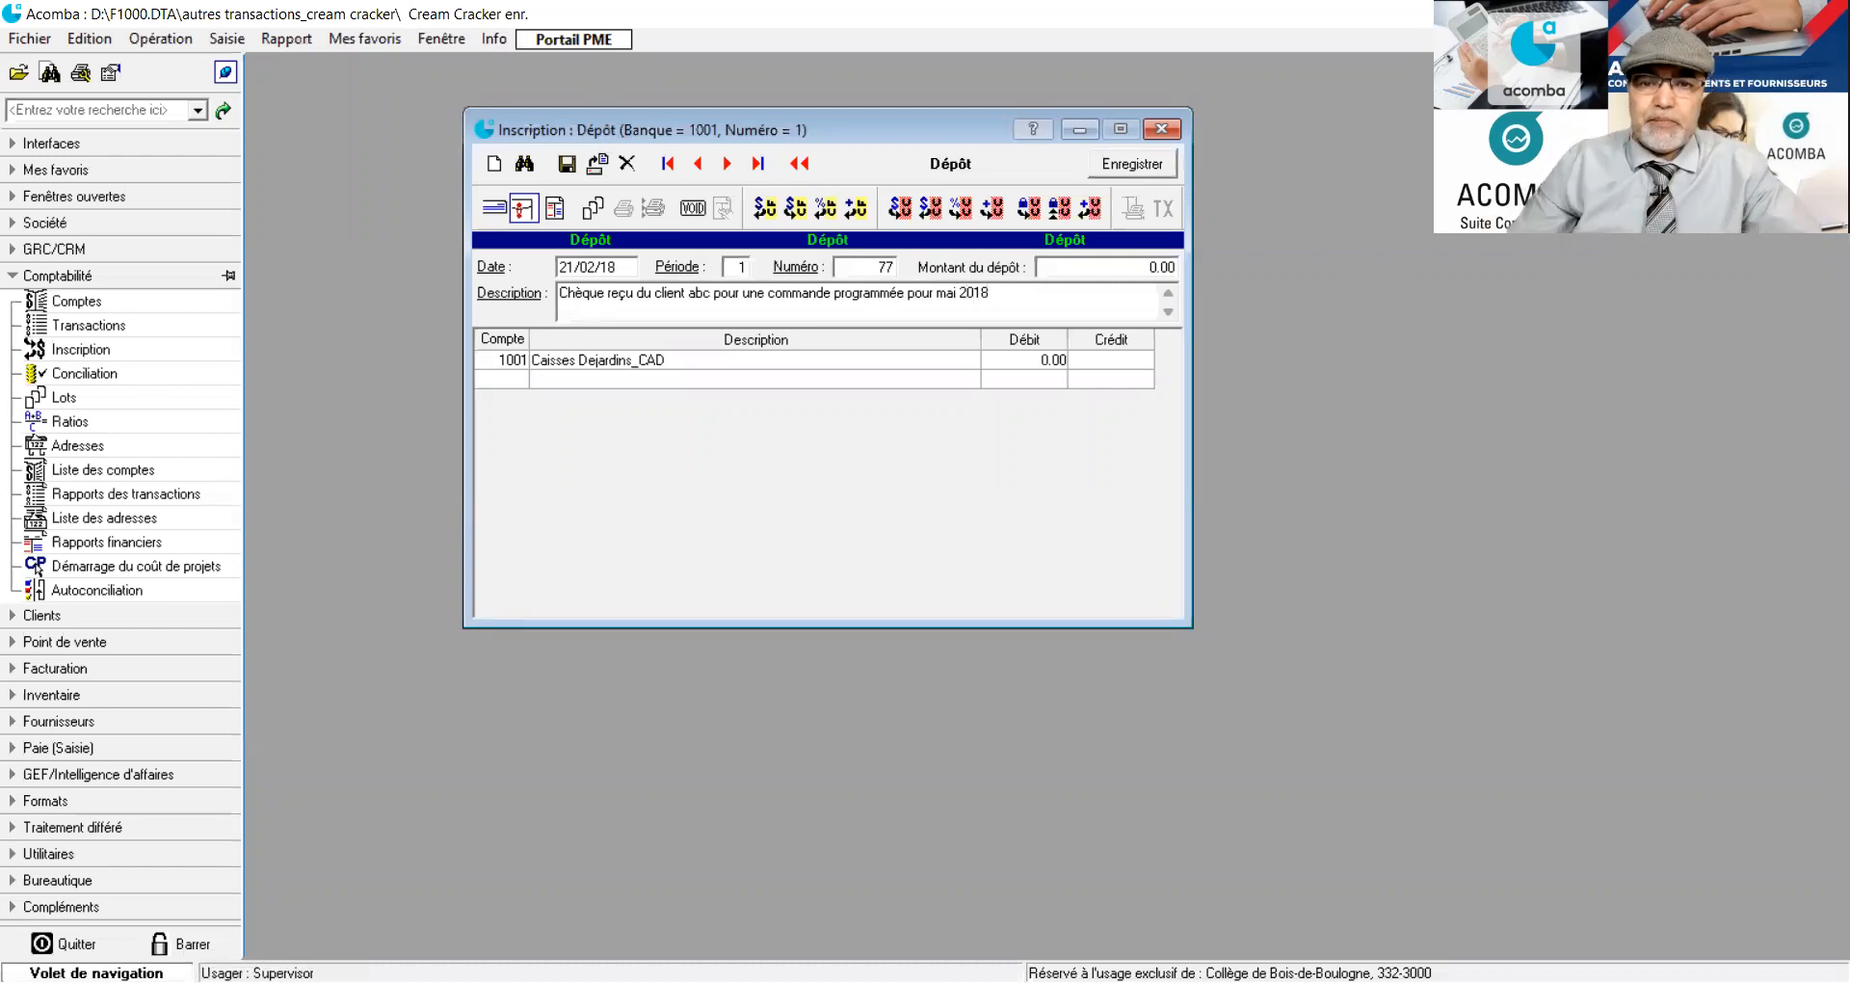
# Add account 2102 Dépôt Clients as the second line of deposit 77 with a credit of 5000, and save the deposit.
pyautogui.click(512, 381)
pyautogui.click(511, 380)
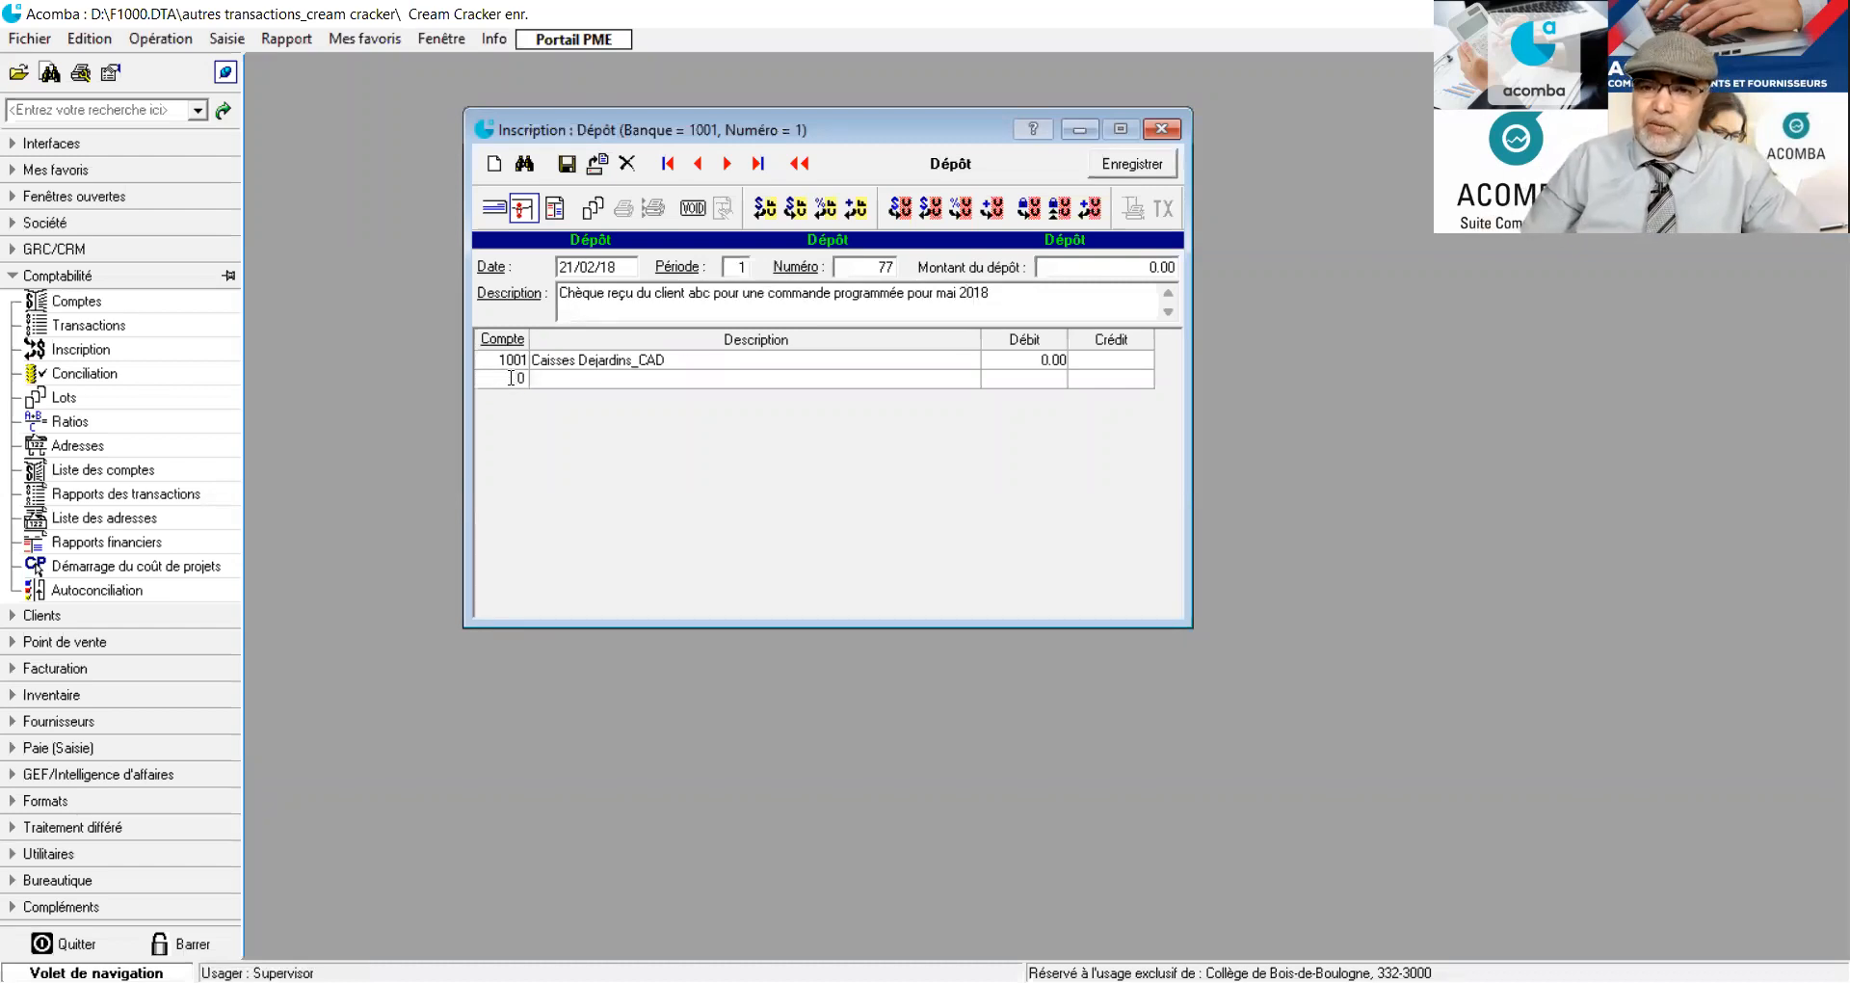
pyautogui.moveTo(510, 378); pyautogui.dragTo(524, 379)
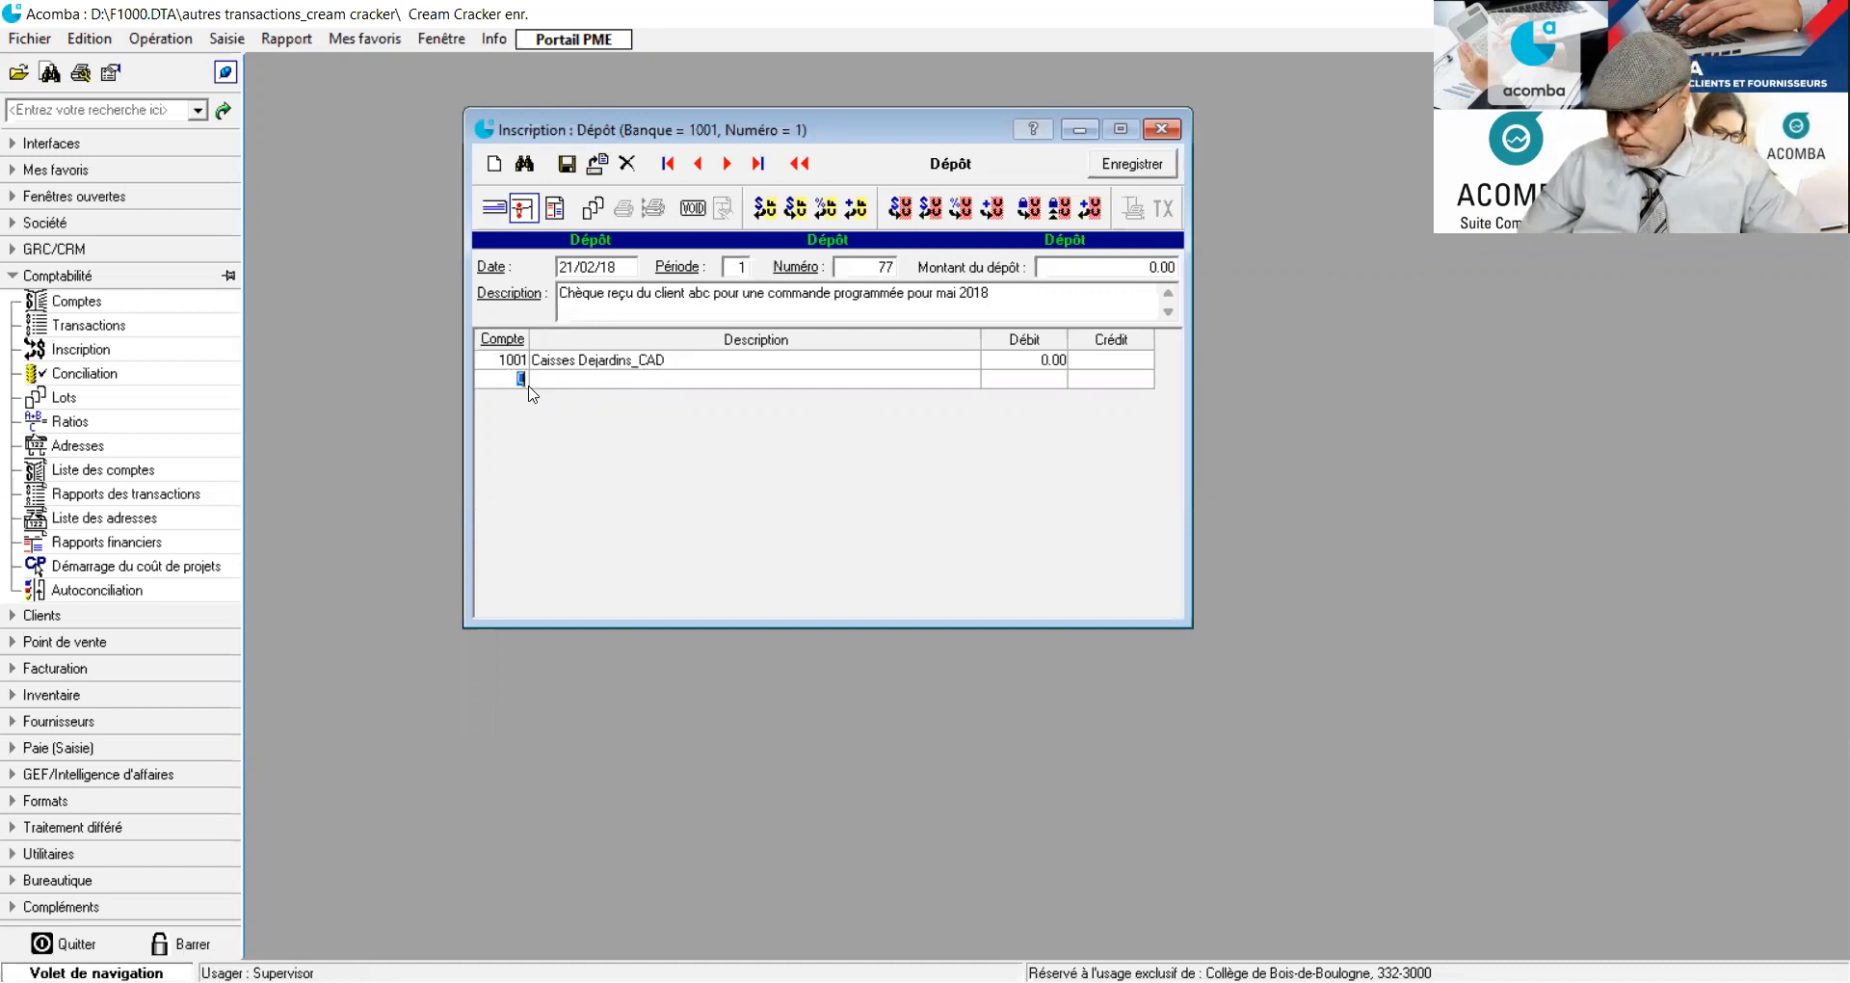
pyautogui.write('2102')
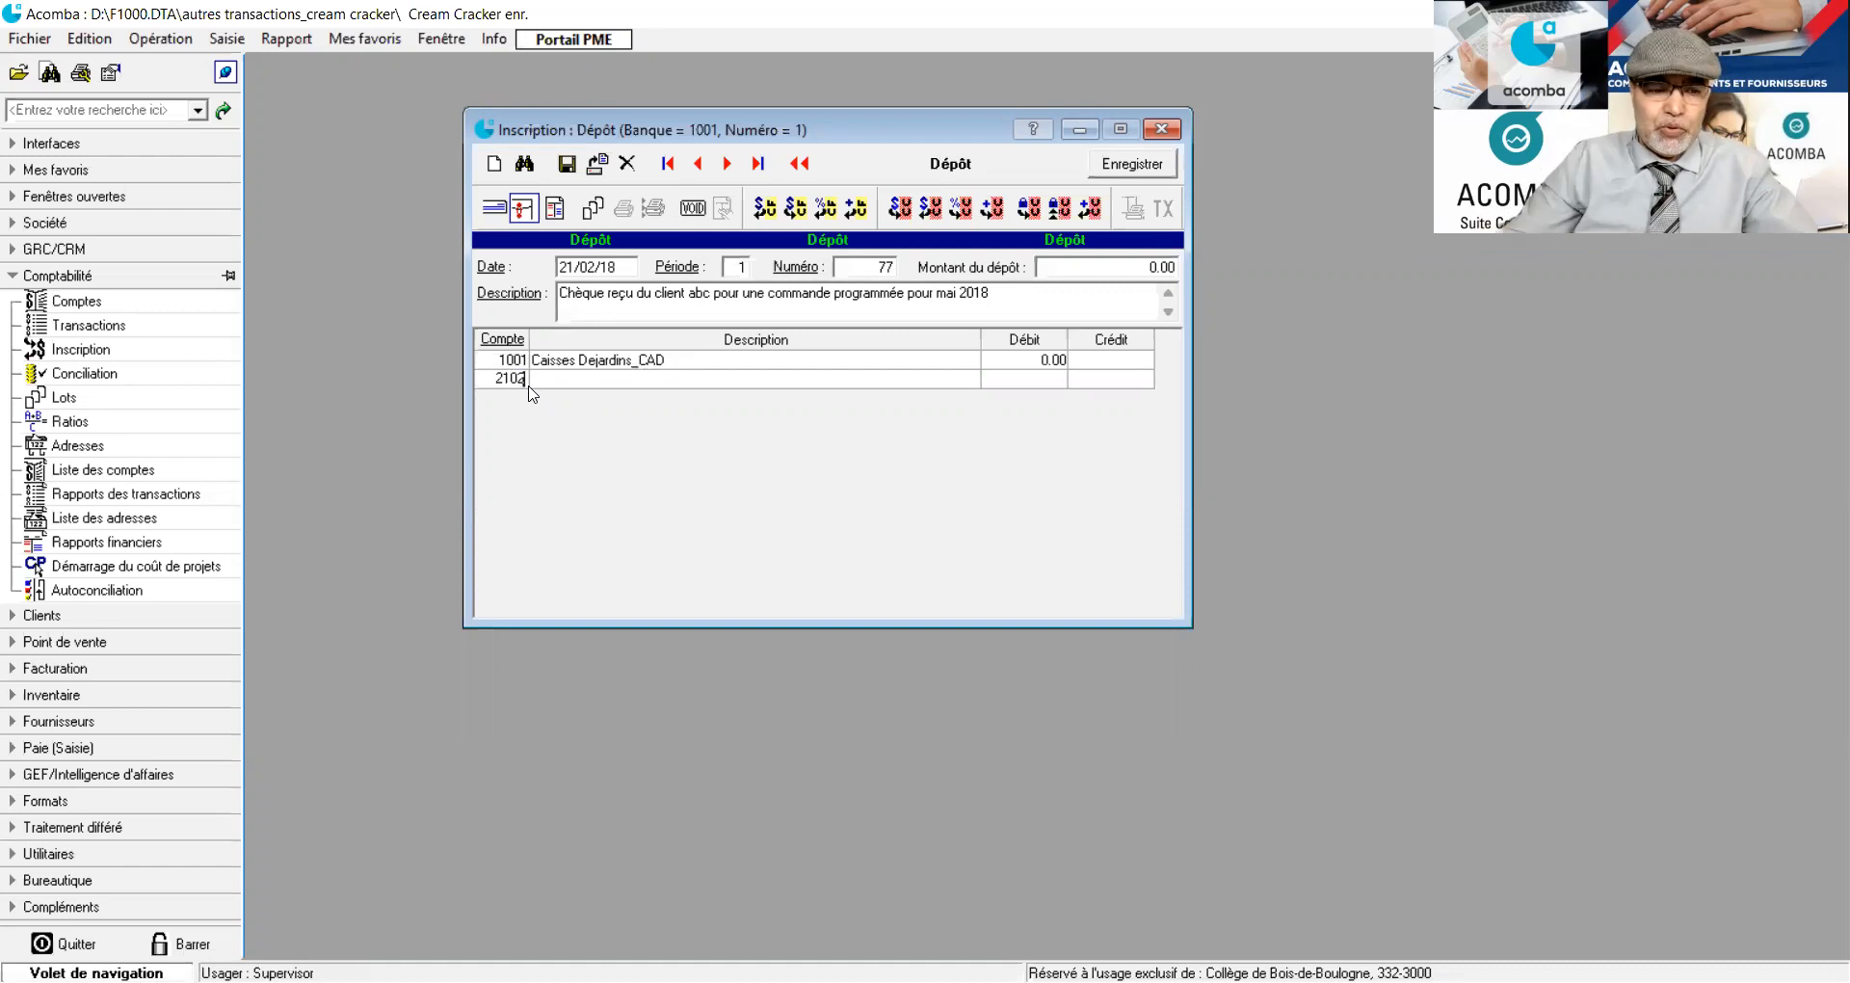
pyautogui.press('Return')
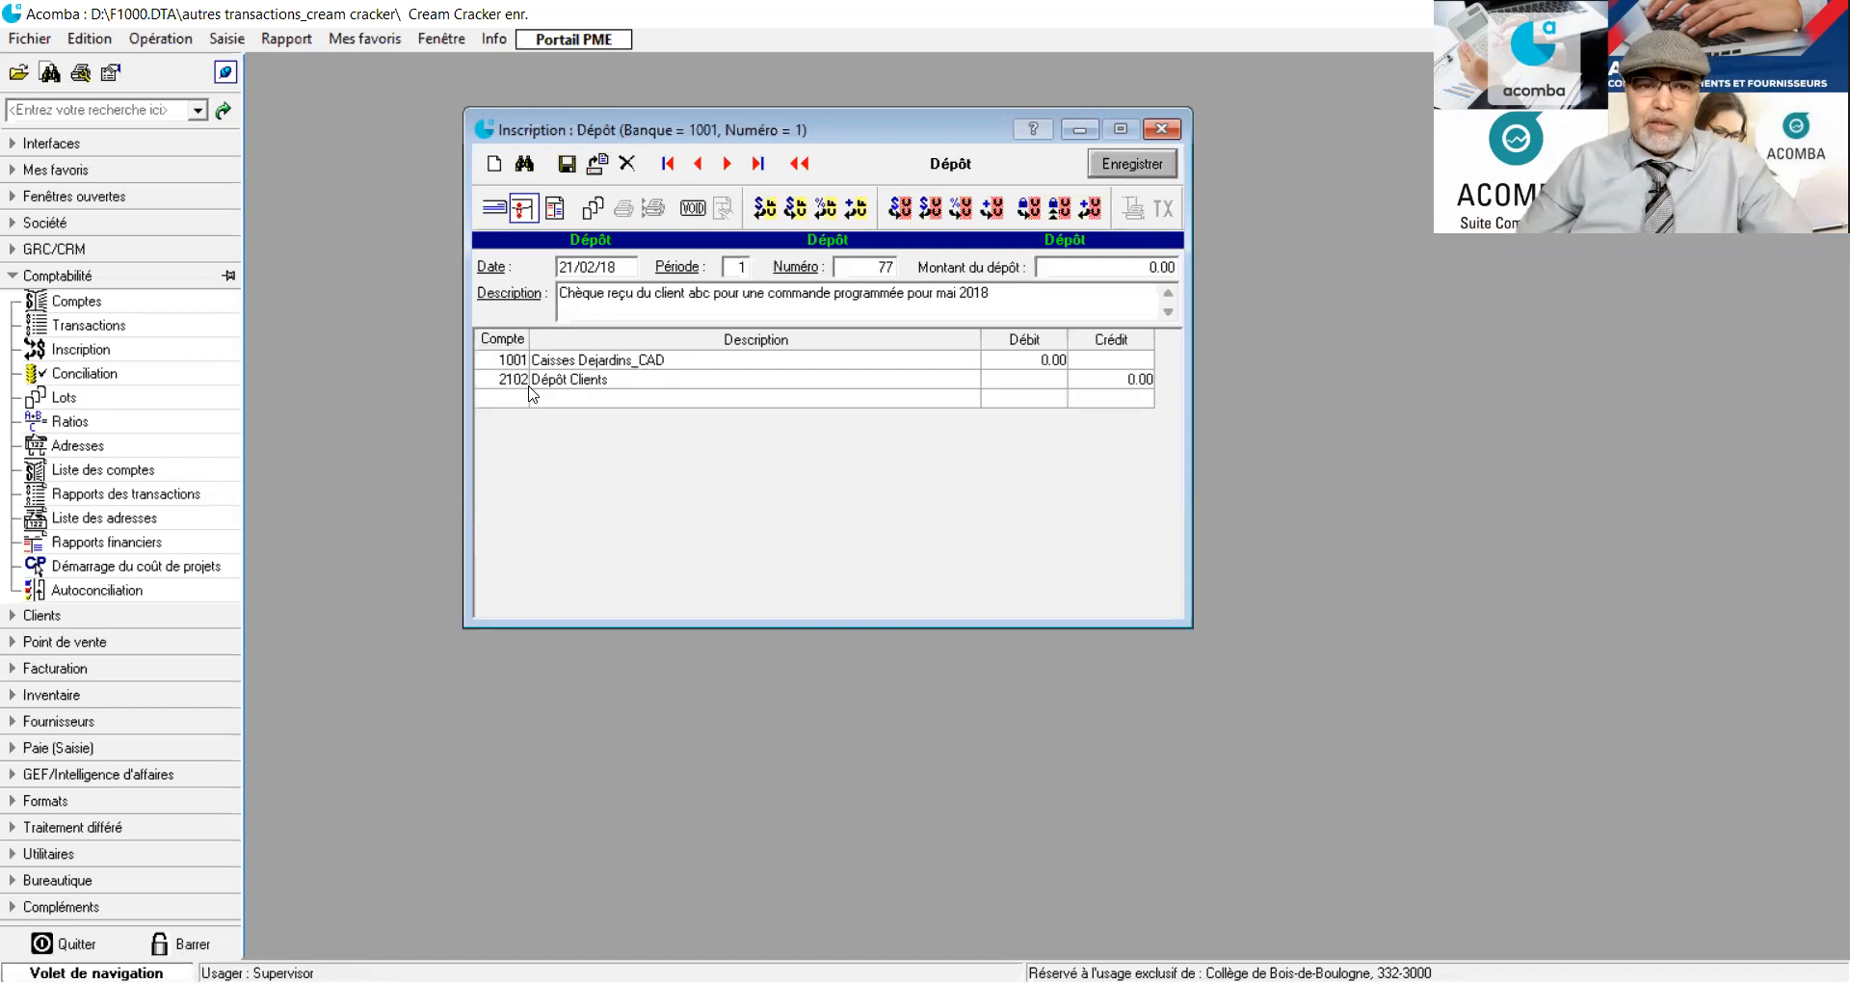
pyautogui.click(1105, 382)
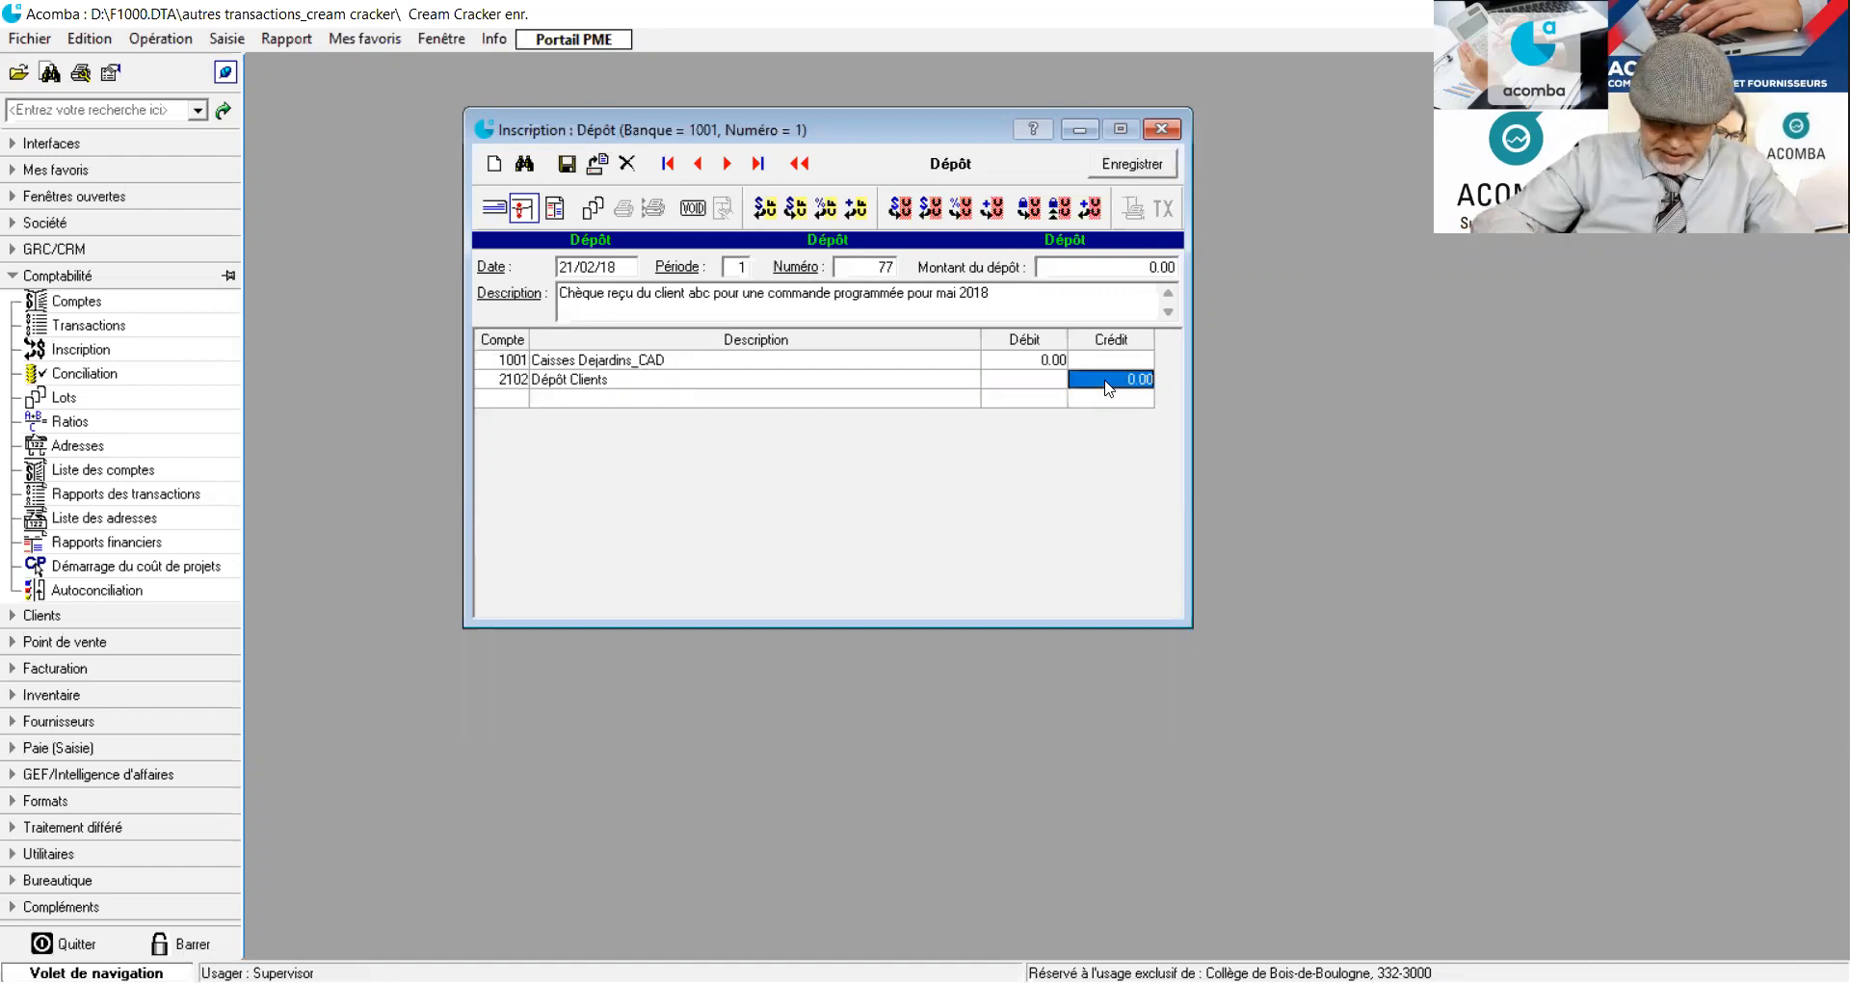
pyautogui.write('5000')
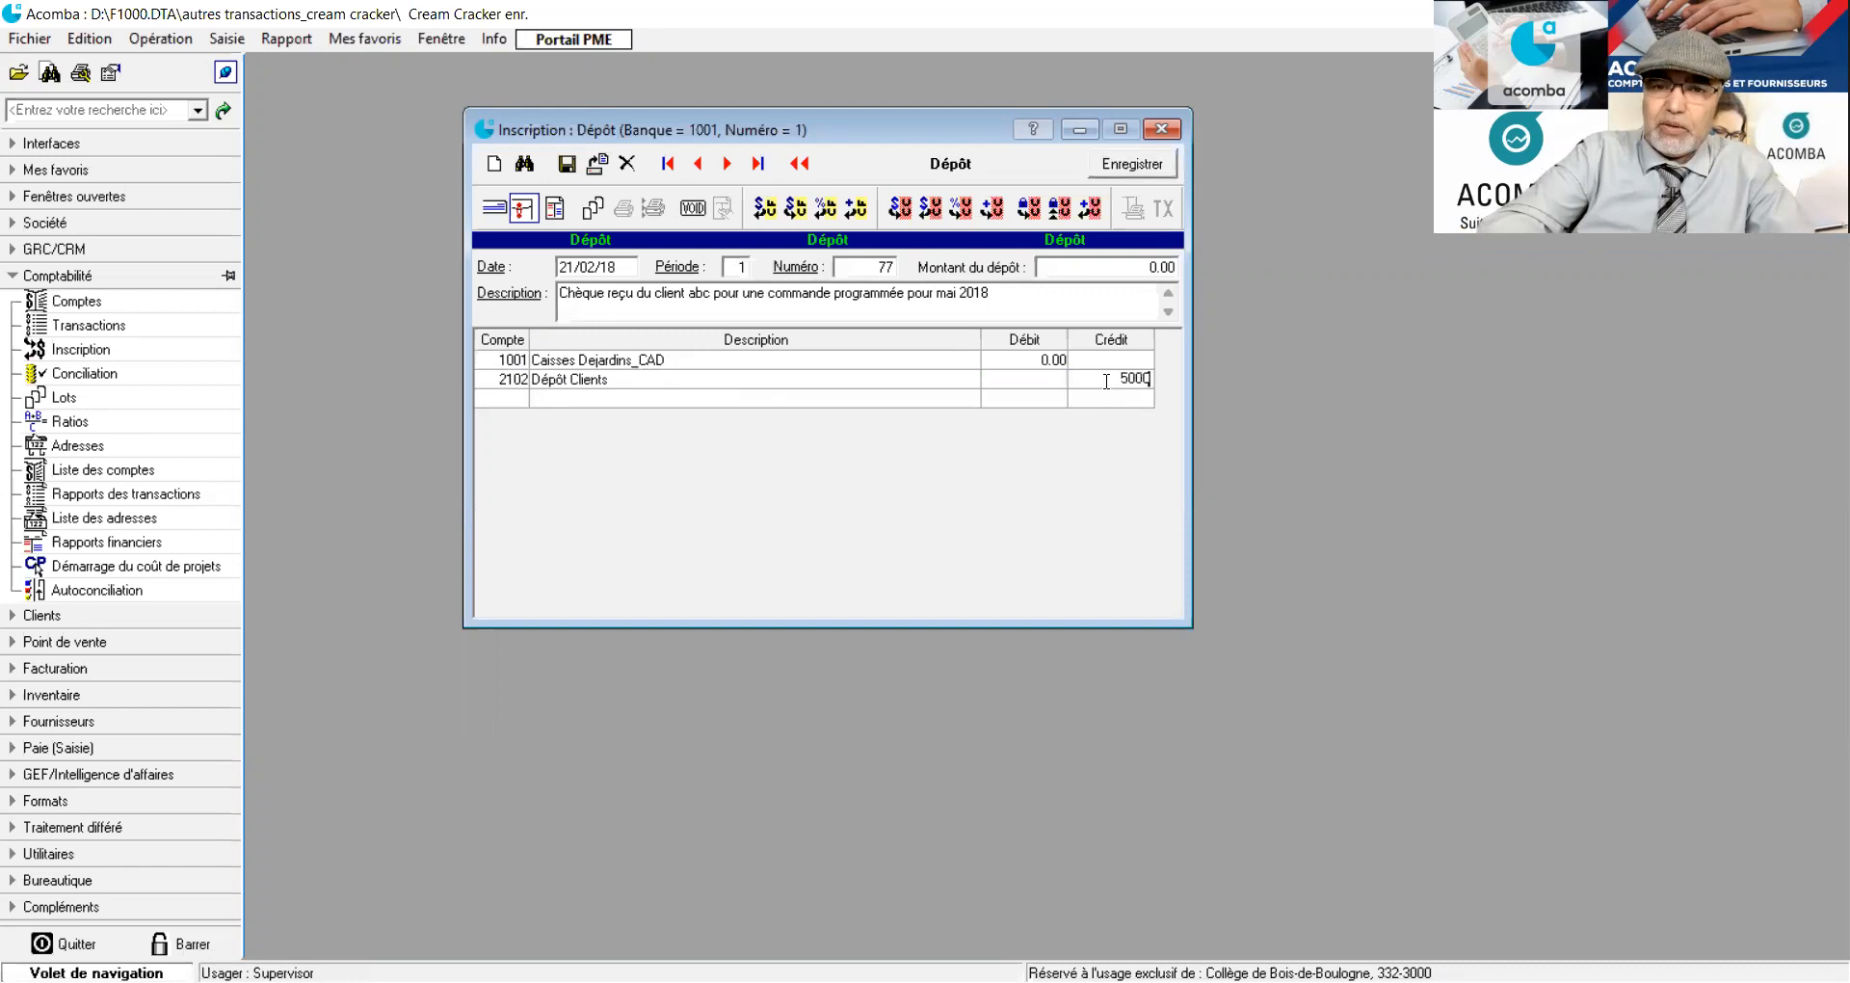
pyautogui.press('Return')
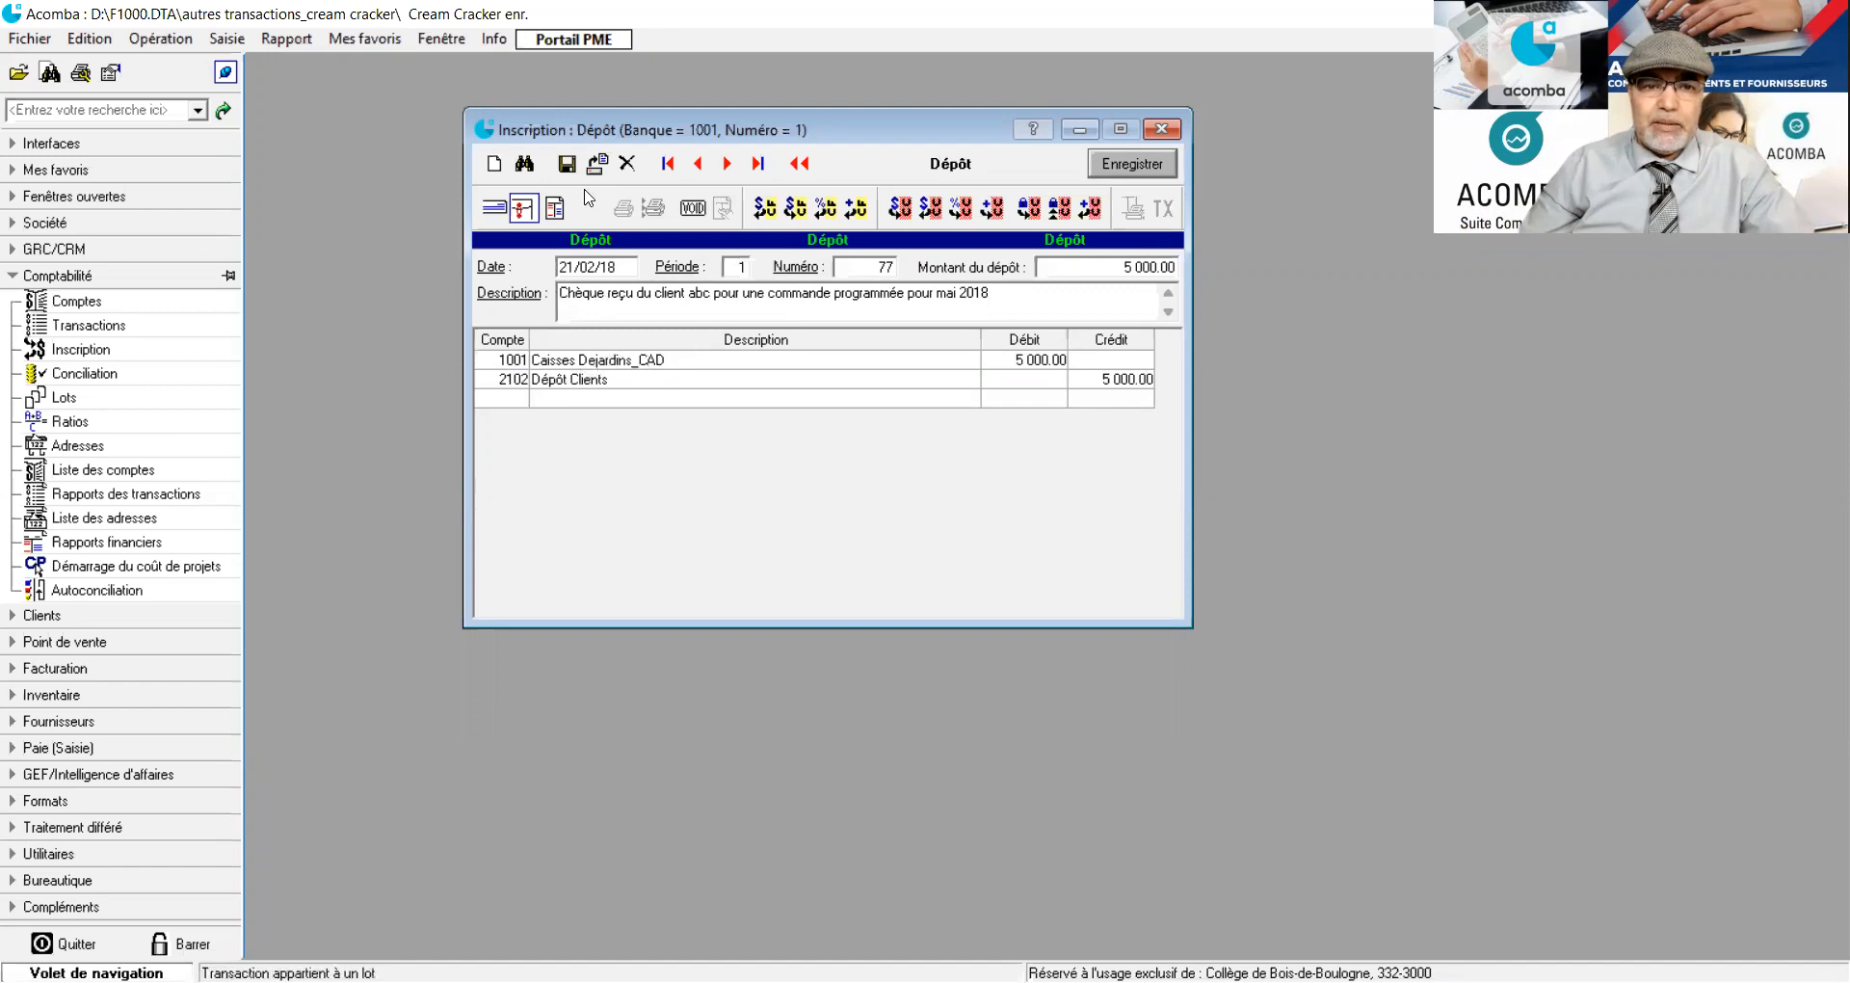
pyautogui.click(563, 163)
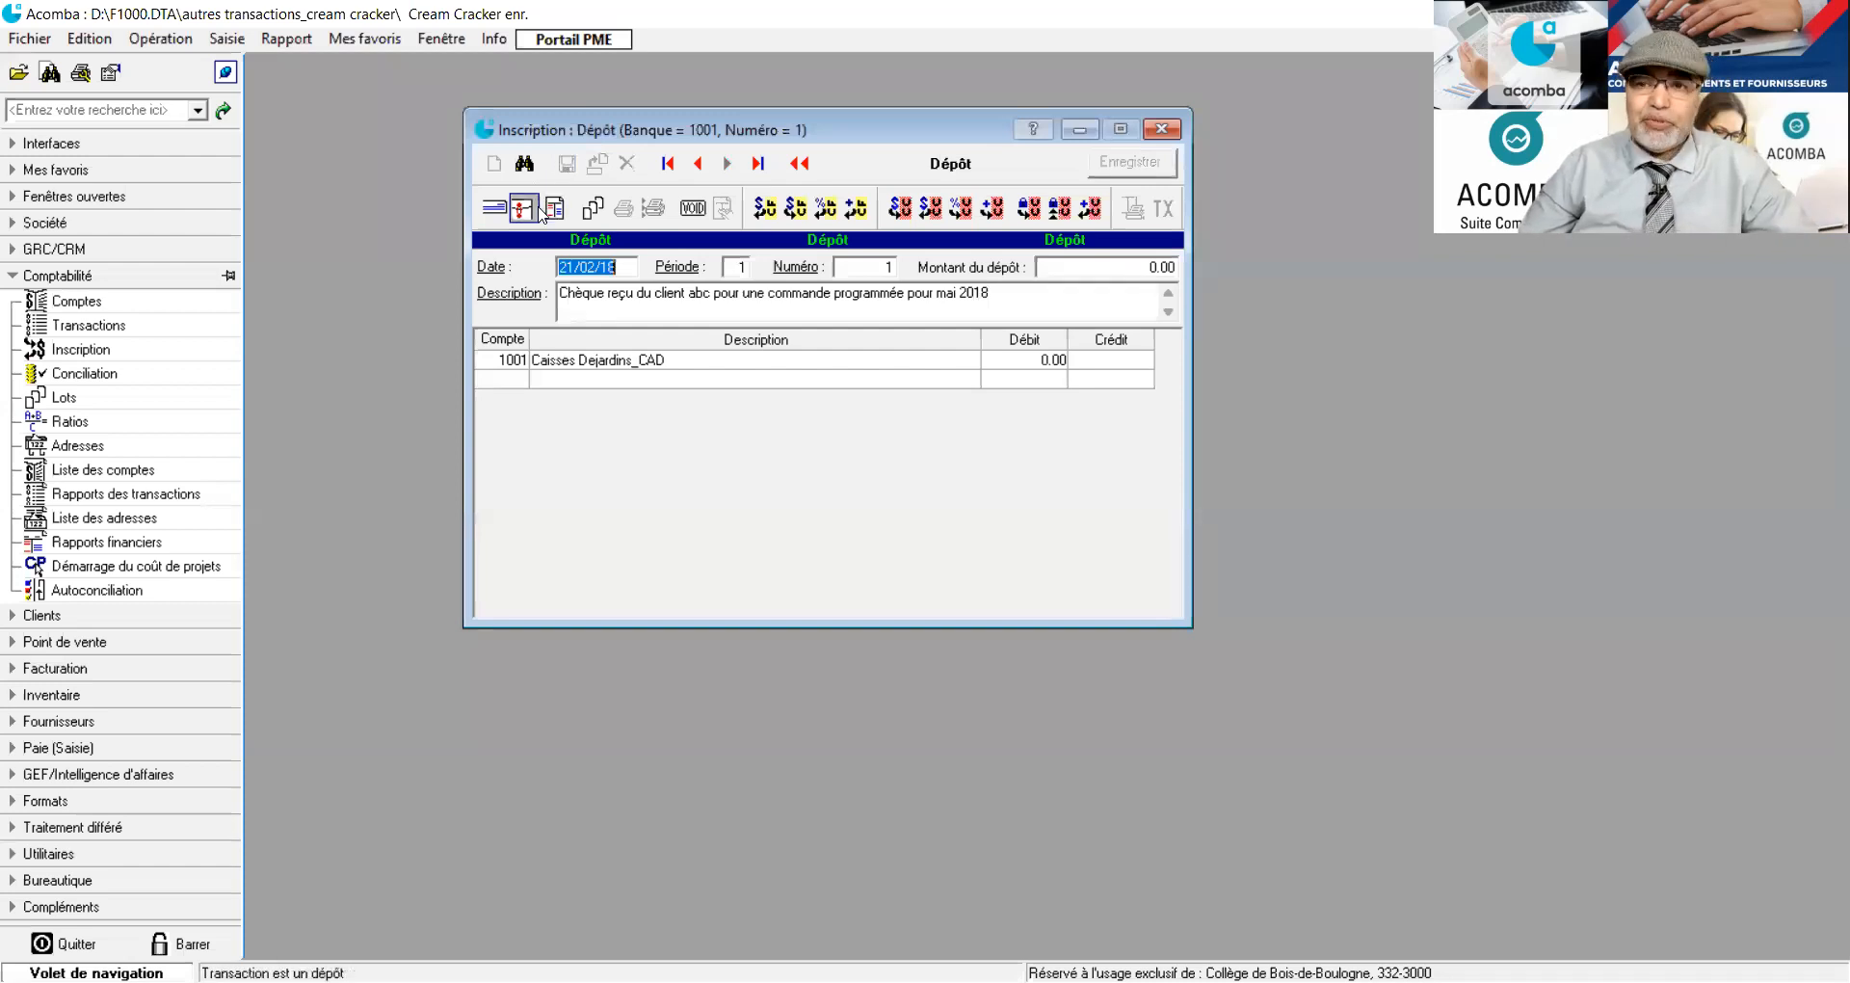
# Start a new cheque entry dated 25/02/18 and set its number to 102.
pyautogui.click(494, 210)
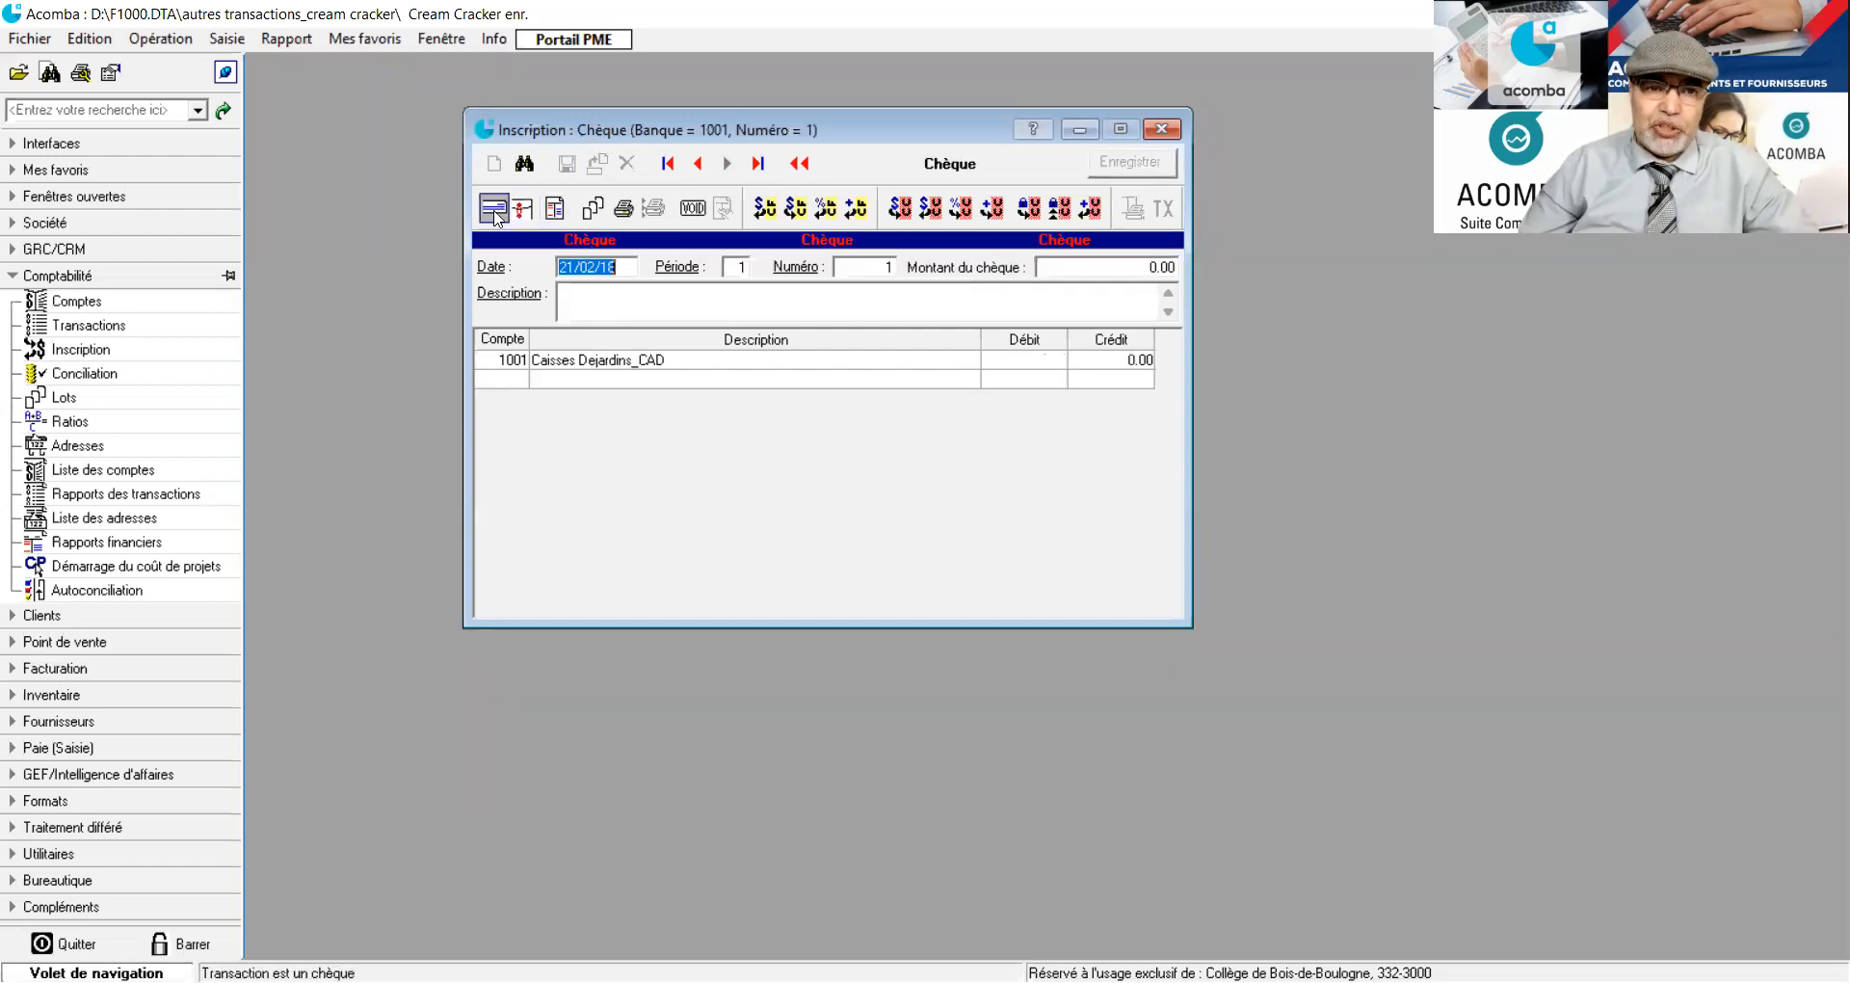
pyautogui.write('25/02/18')
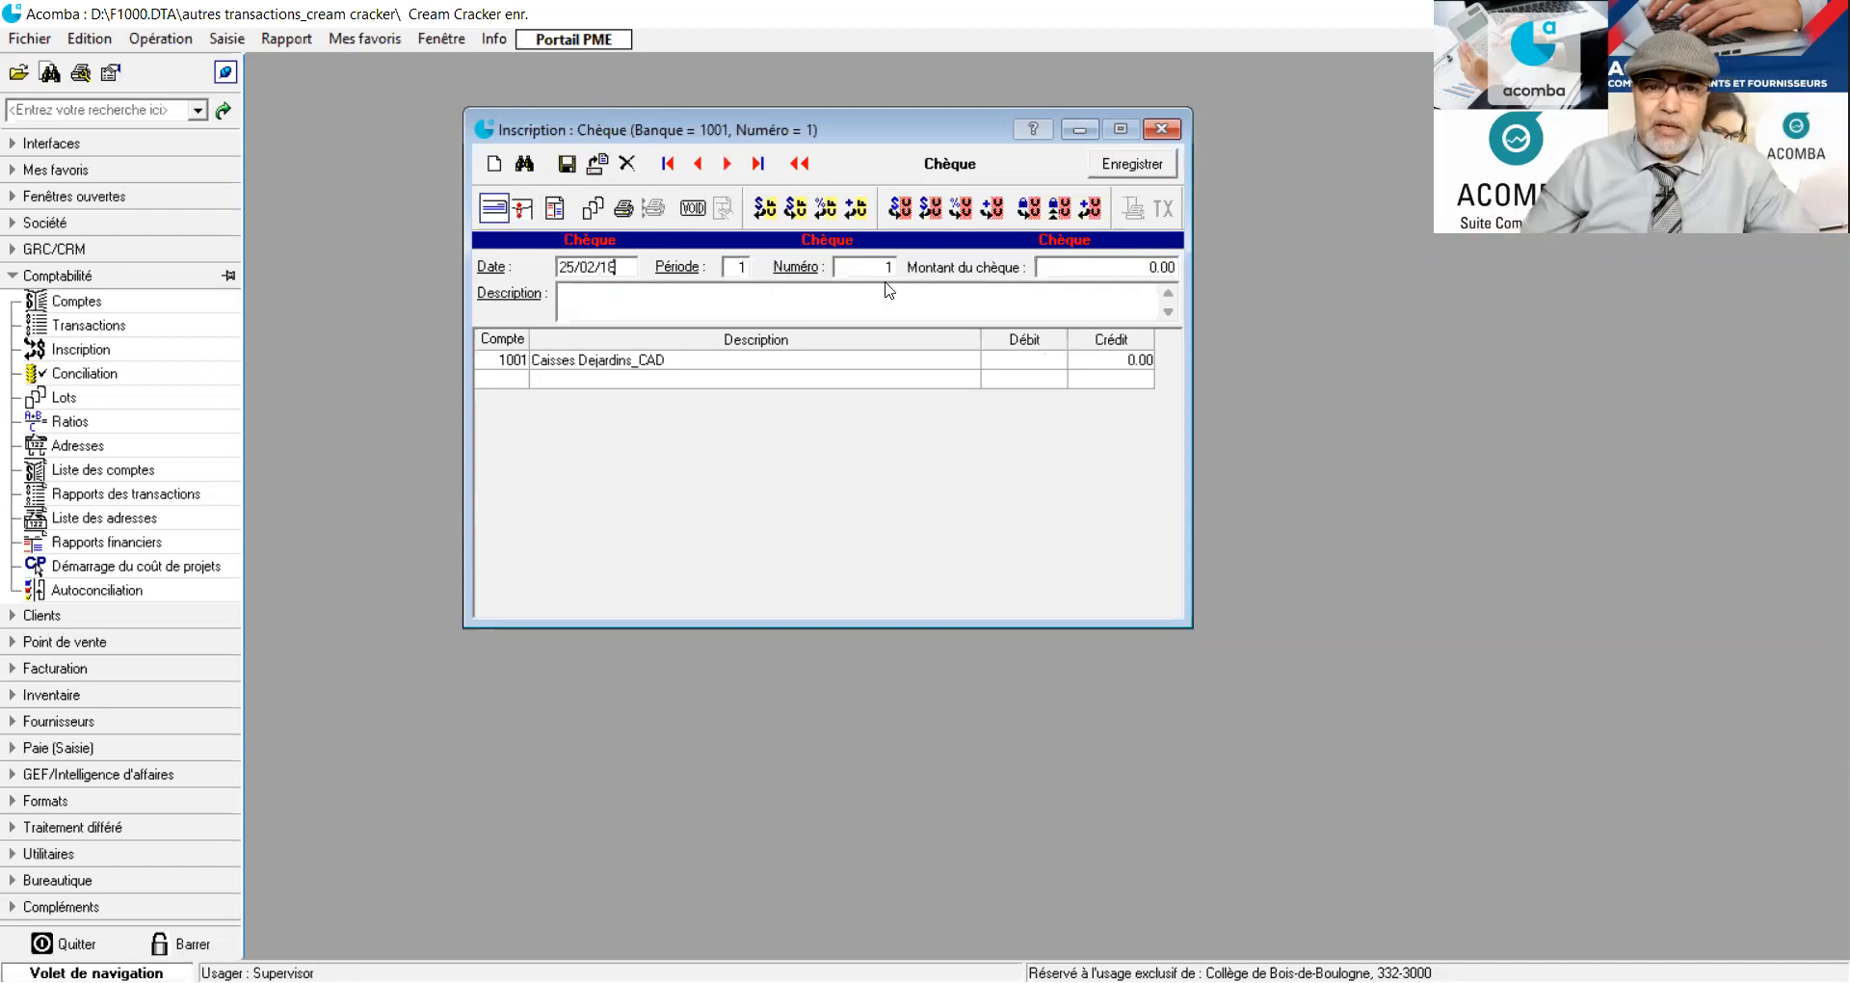
pyautogui.click(886, 267)
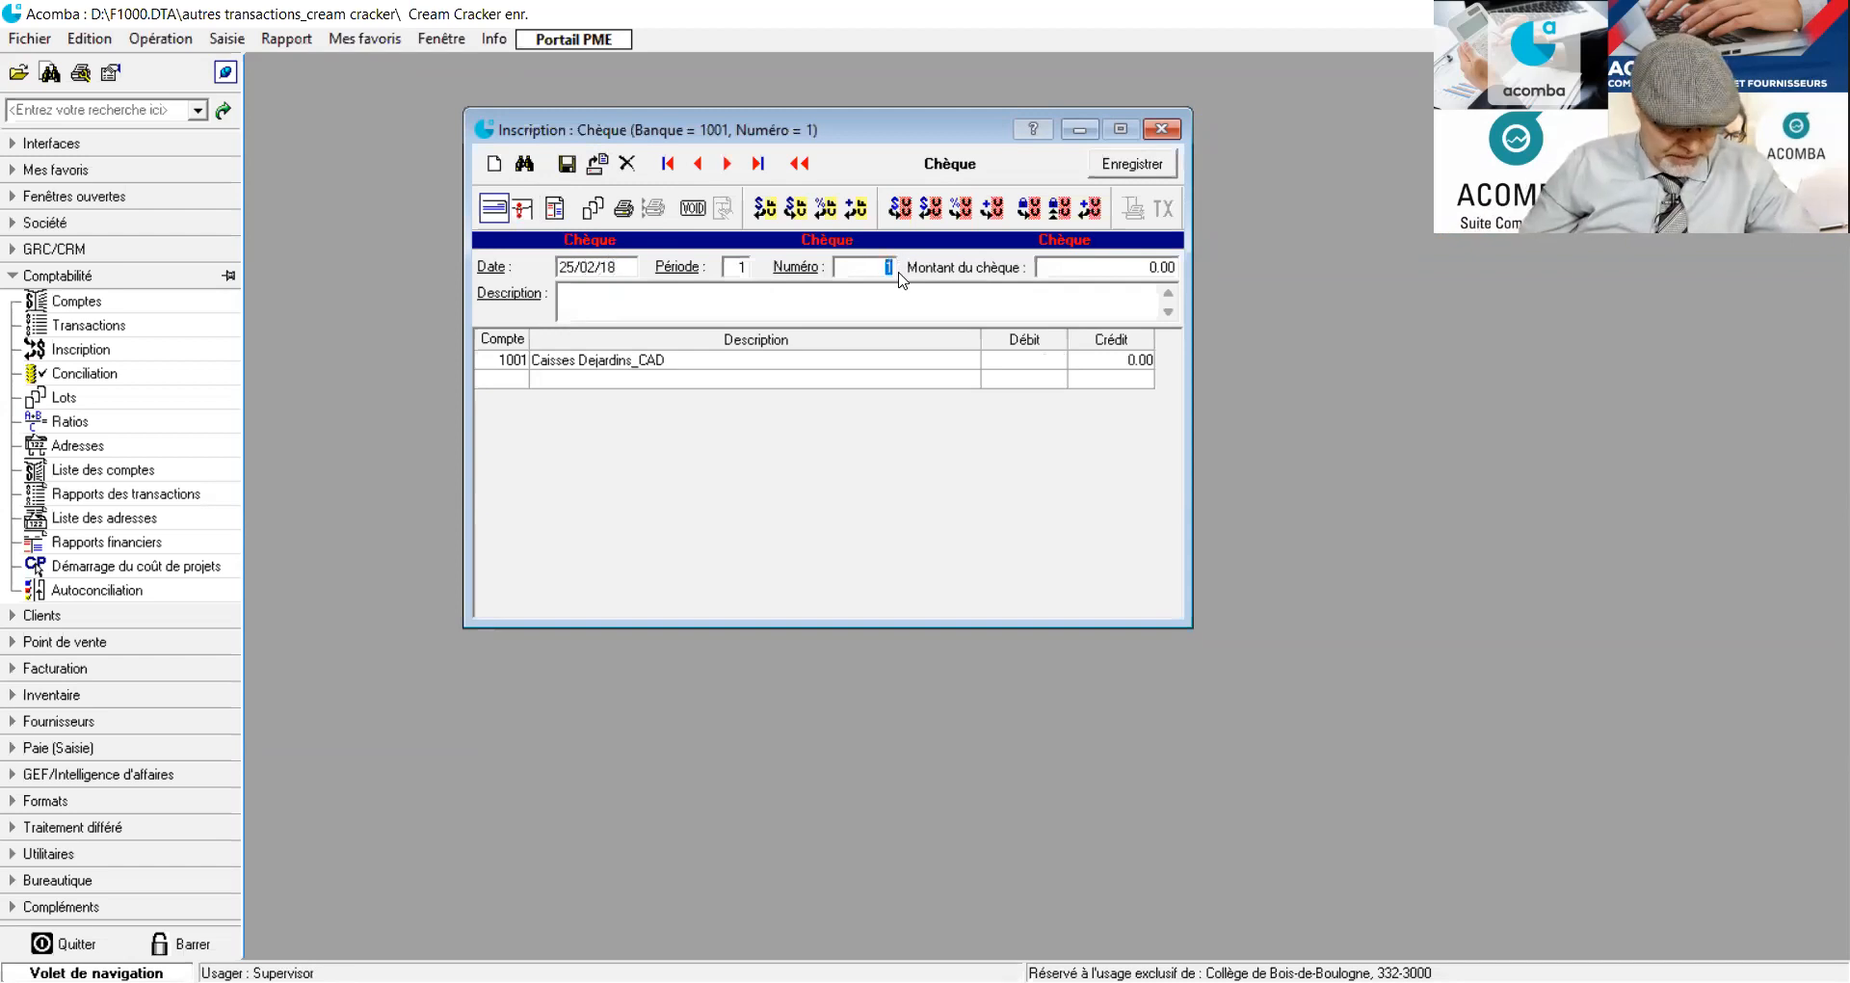
pyautogui.write('102')
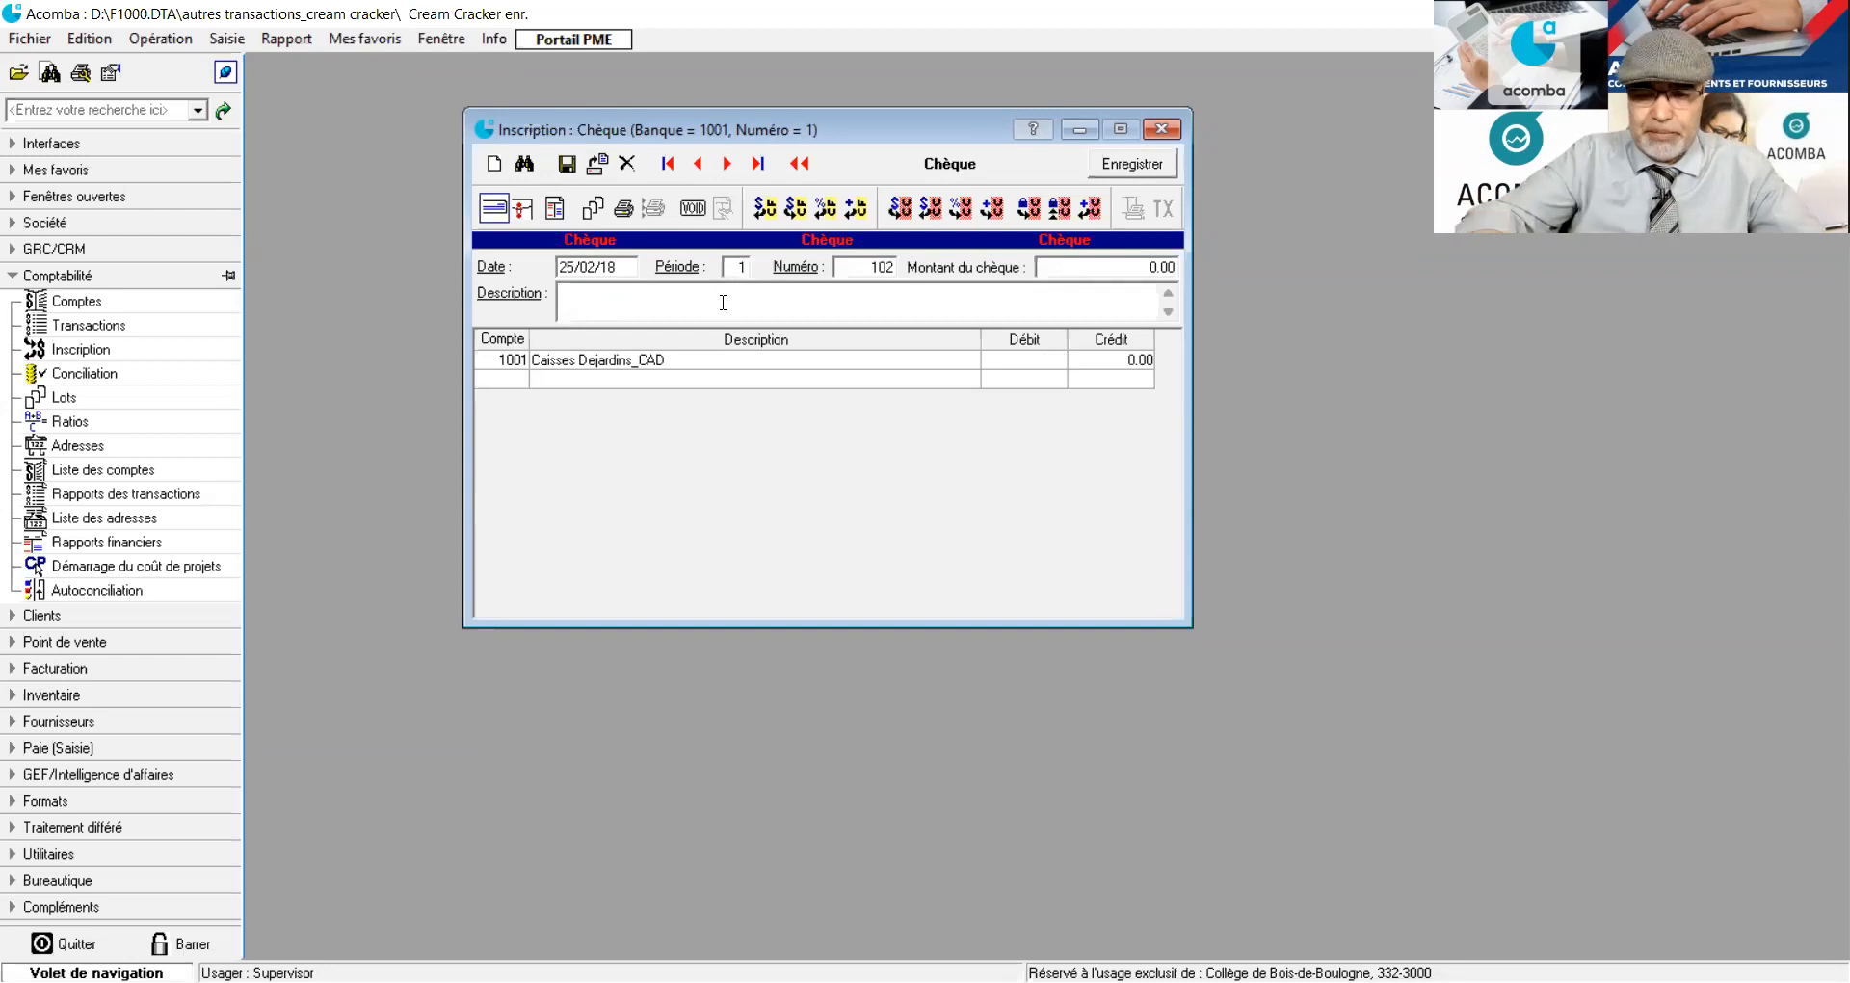
# Enter the cheque description "Réglement de la facture #DATA07/18 pour entretien du cablage-Sté Data Pro".
pyautogui.write('Régl')
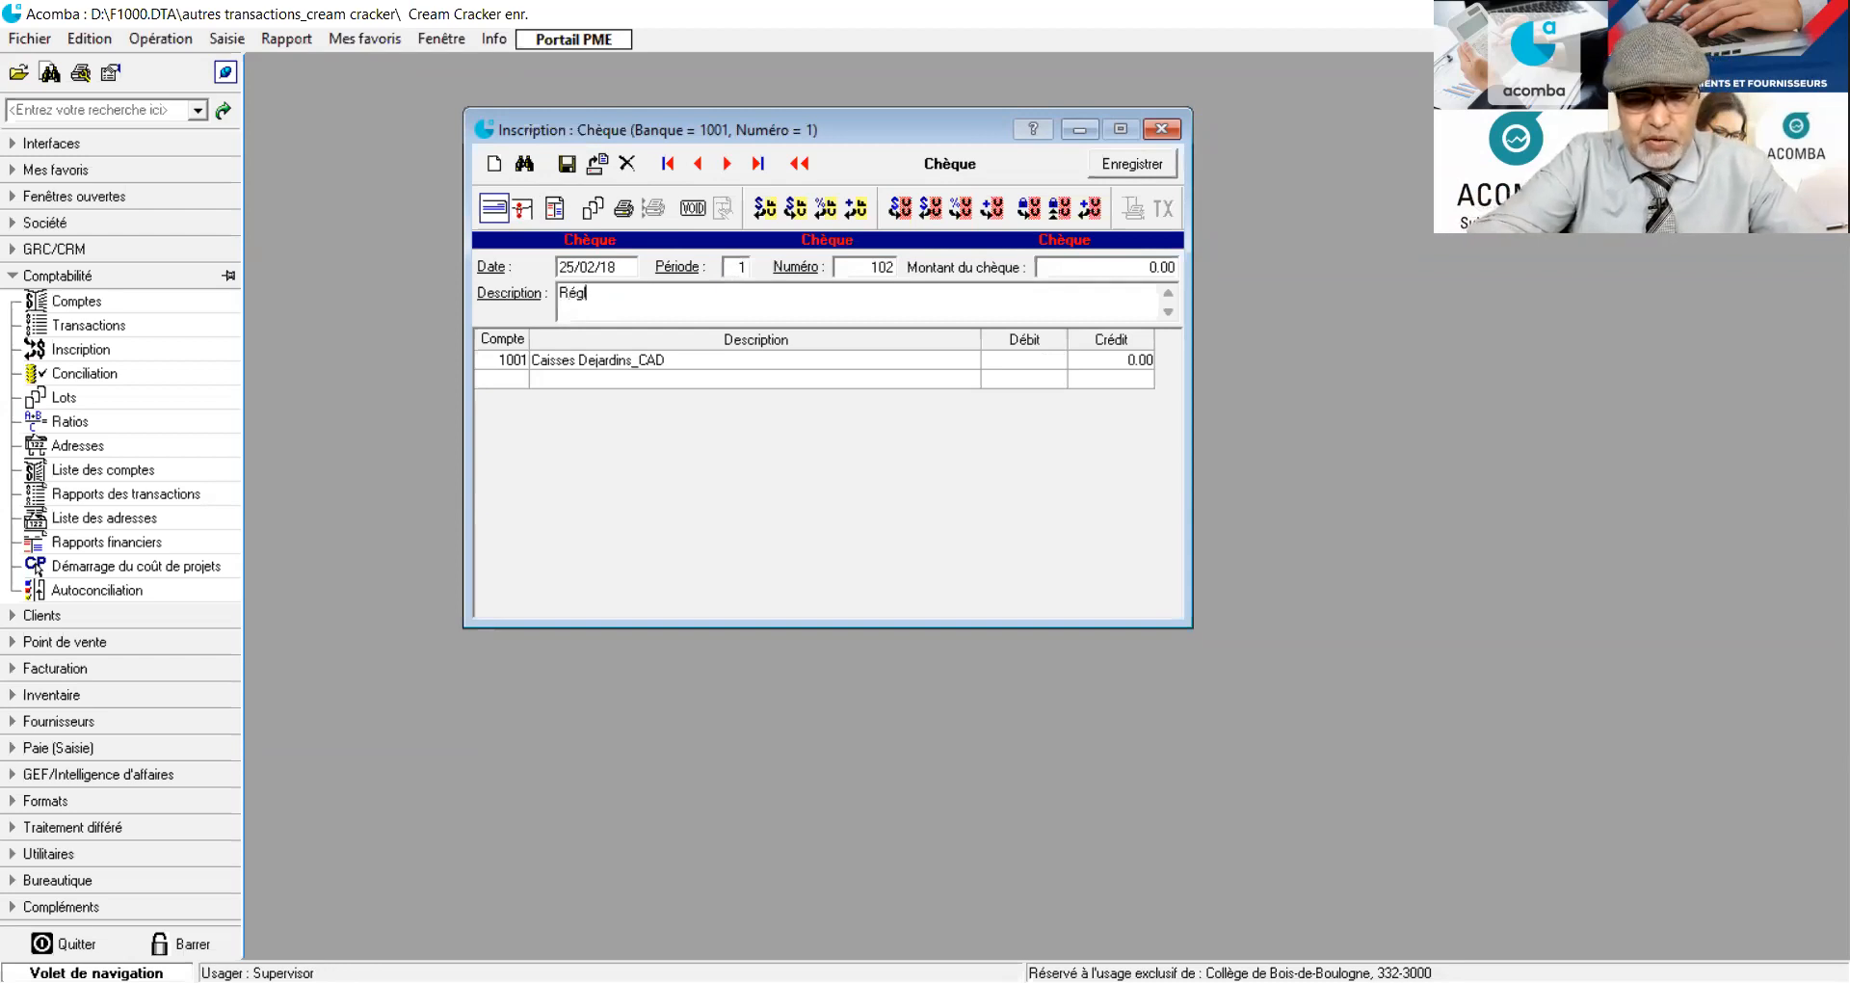
pyautogui.write('ement de la f')
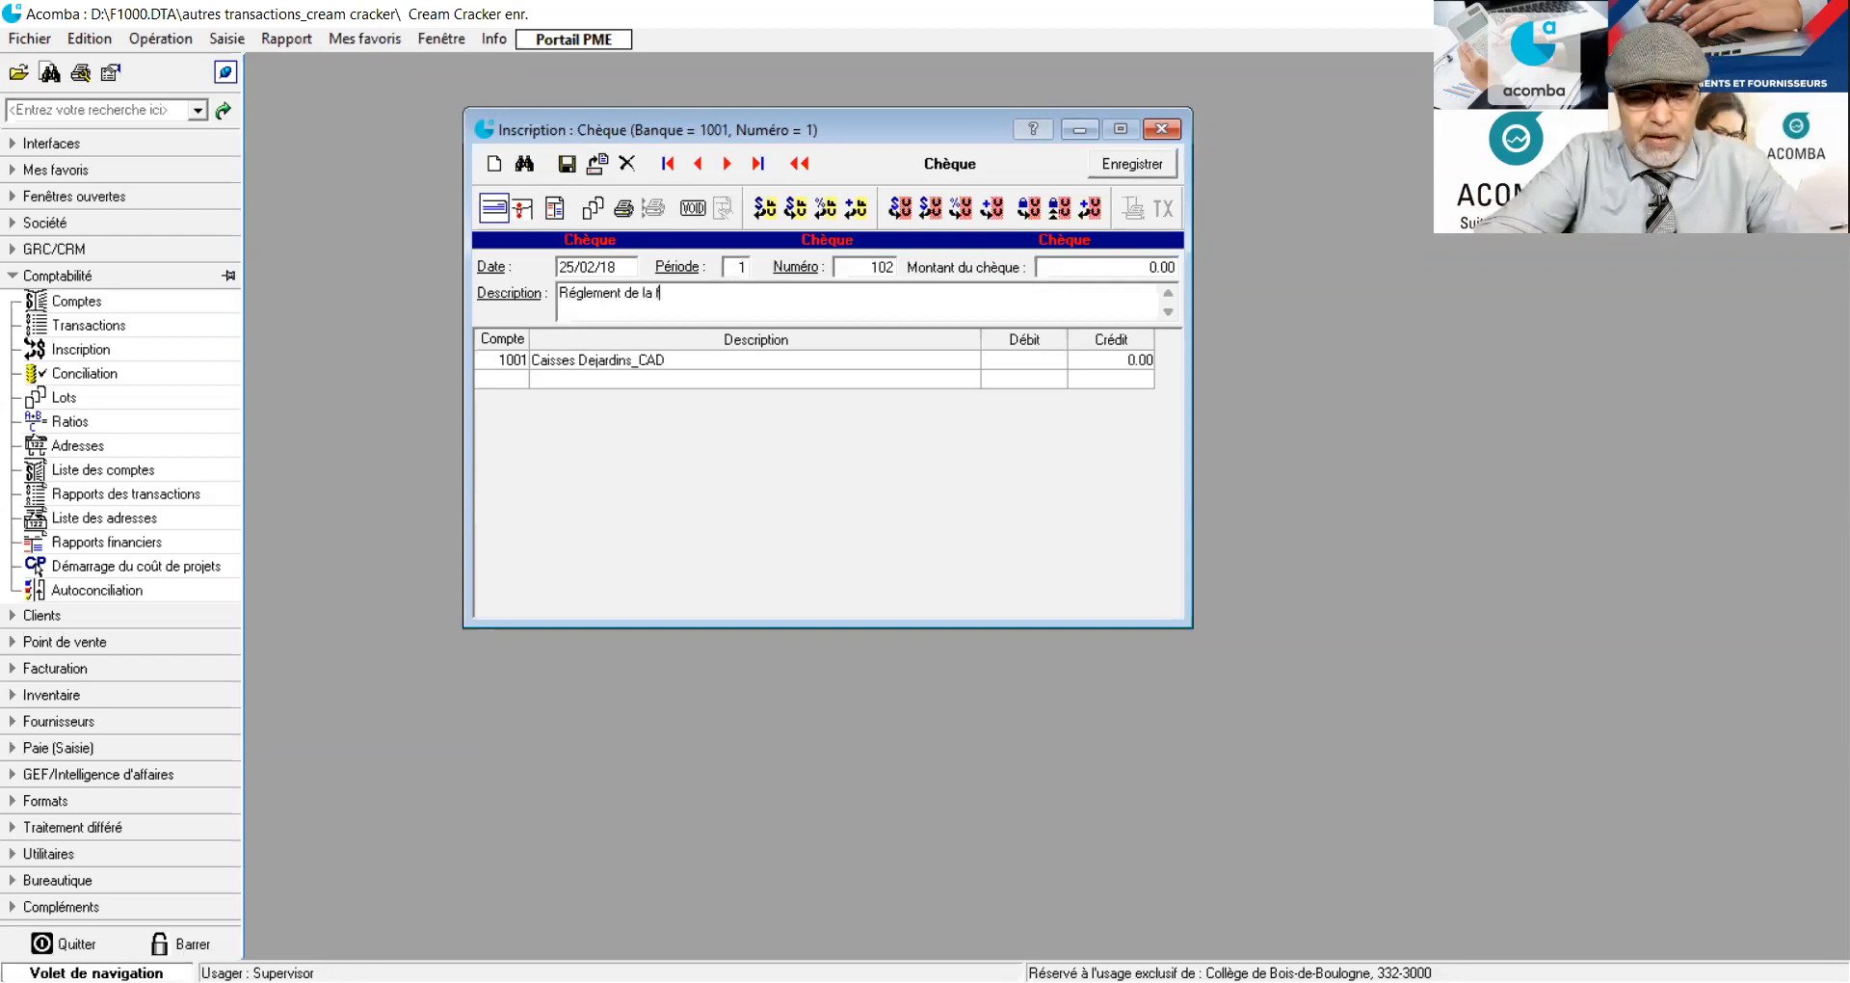
pyautogui.write('acture #')
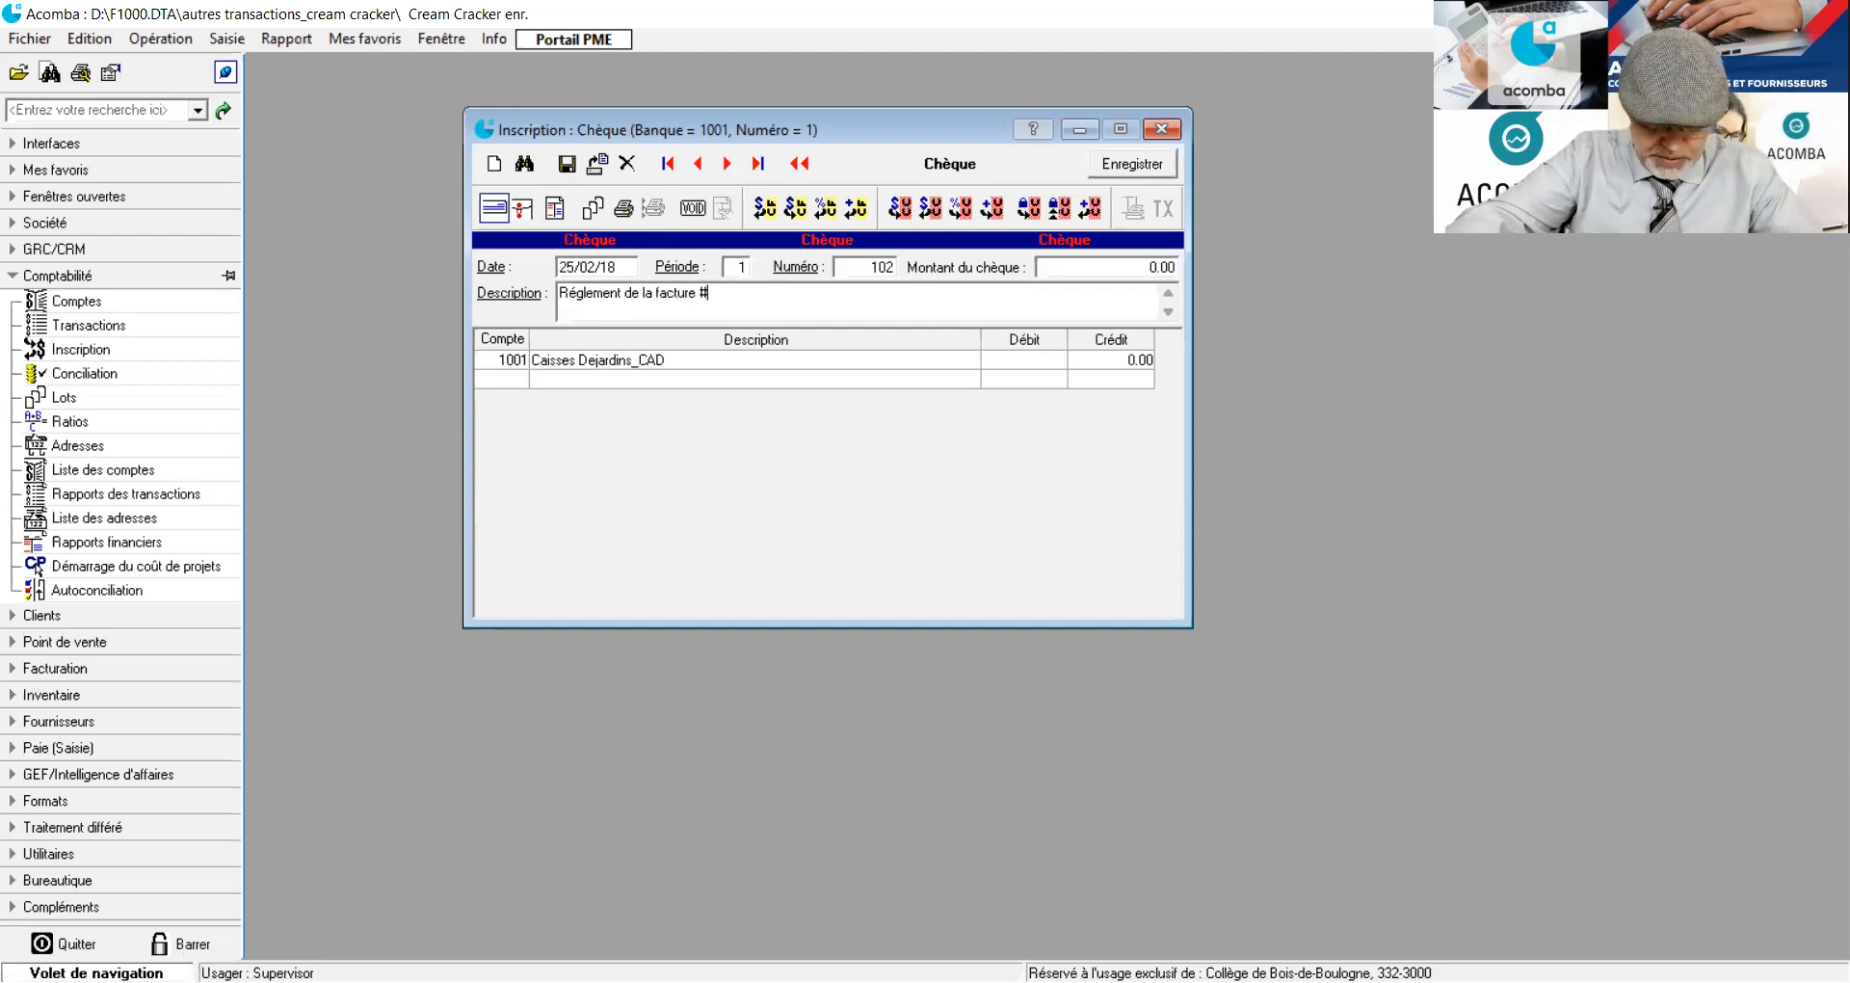
pyautogui.write('DAT')
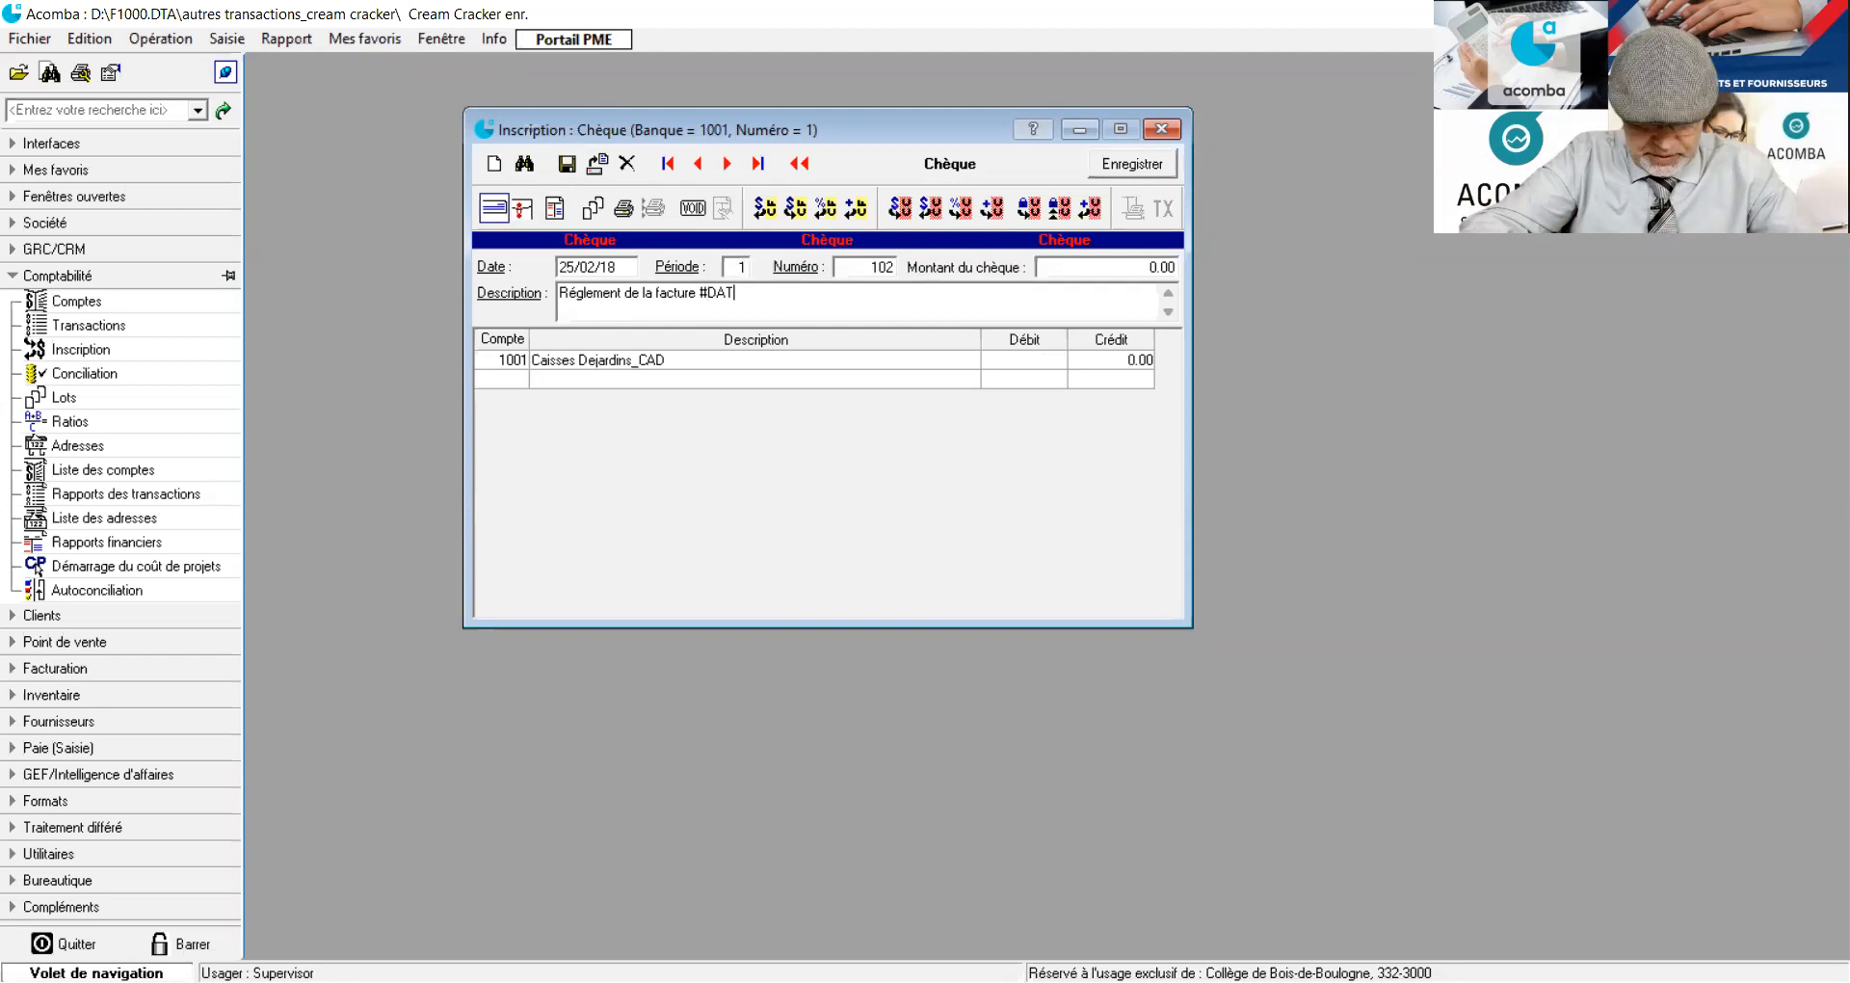
pyautogui.write('A07/18 pour entre')
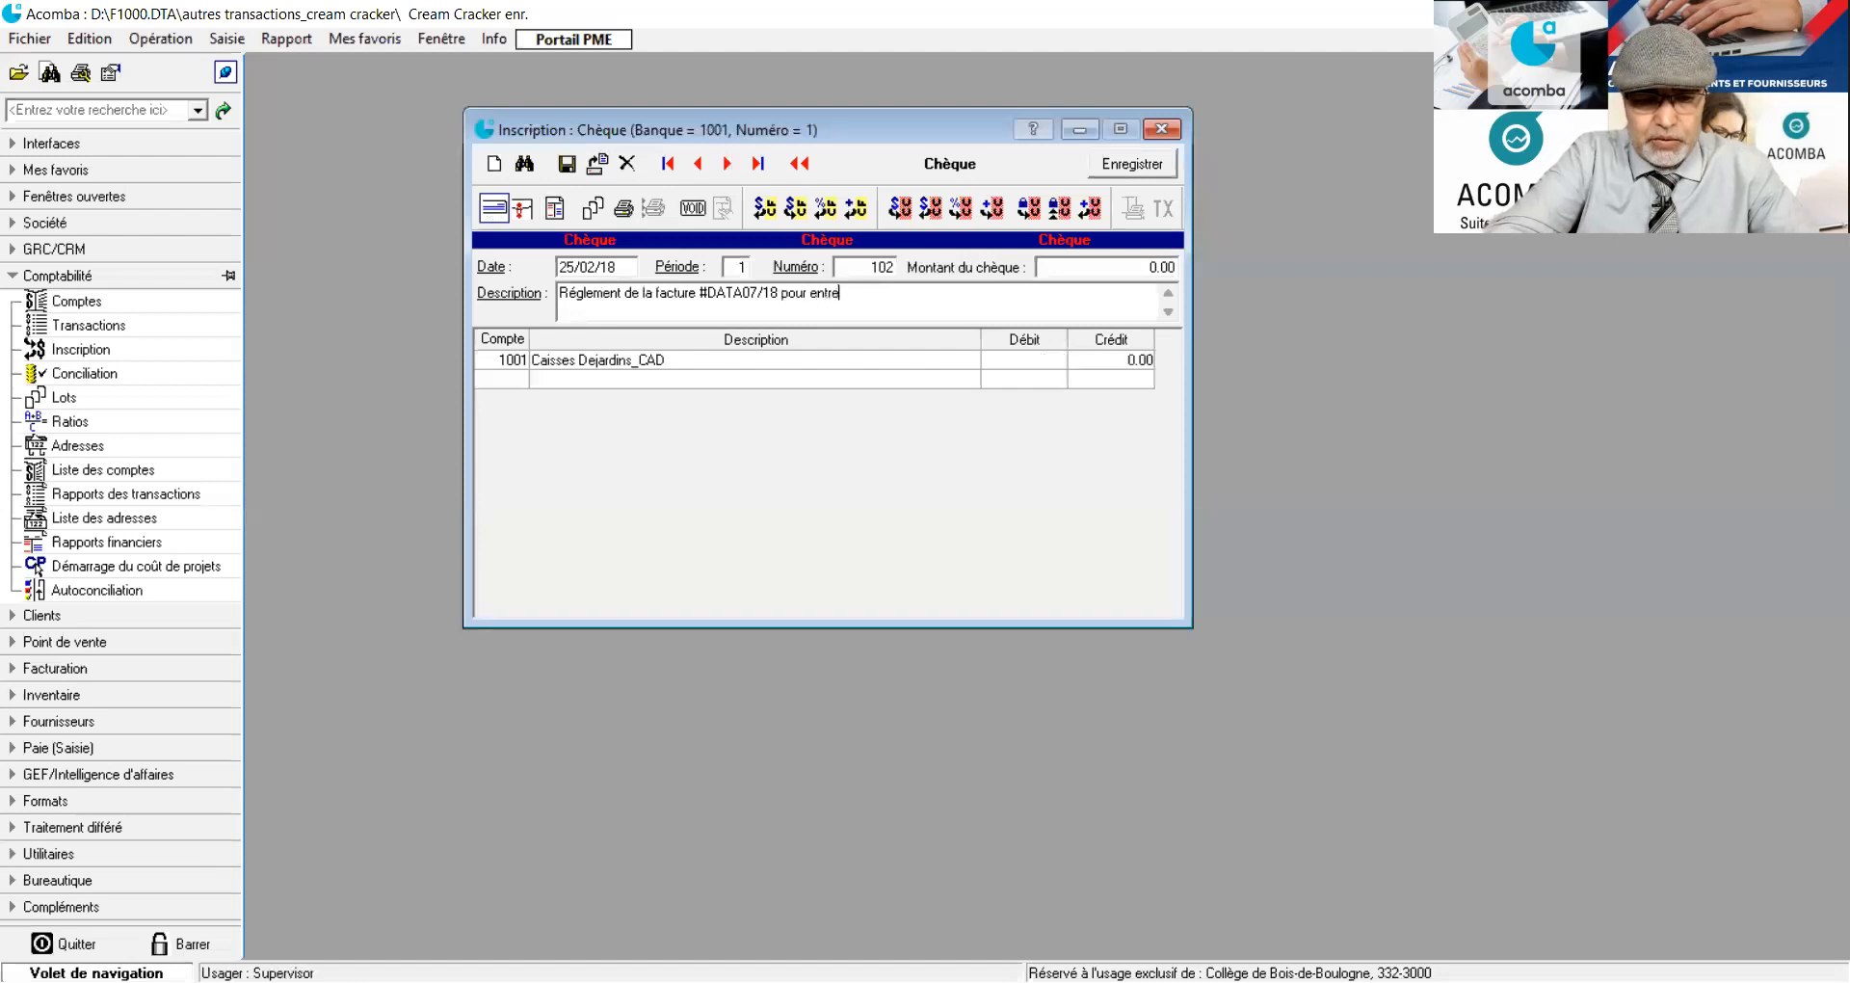
pyautogui.write('tien du cablage')
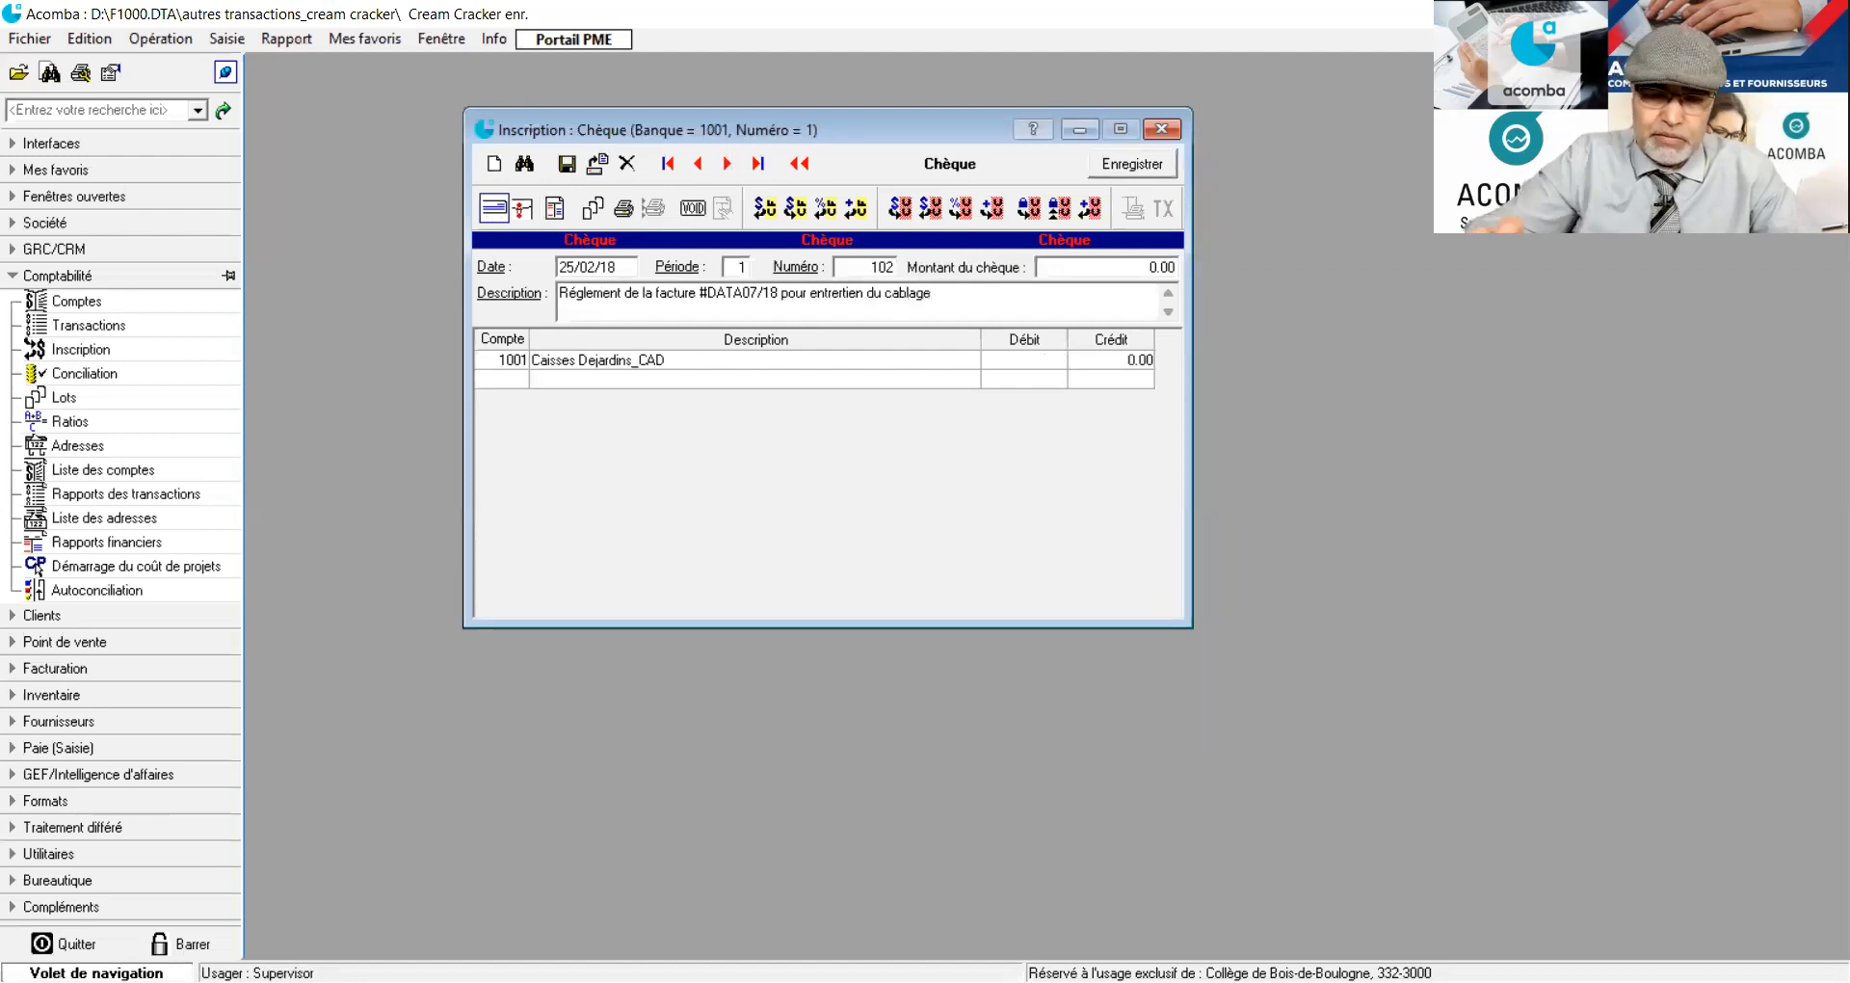
pyautogui.write('-Sté ')
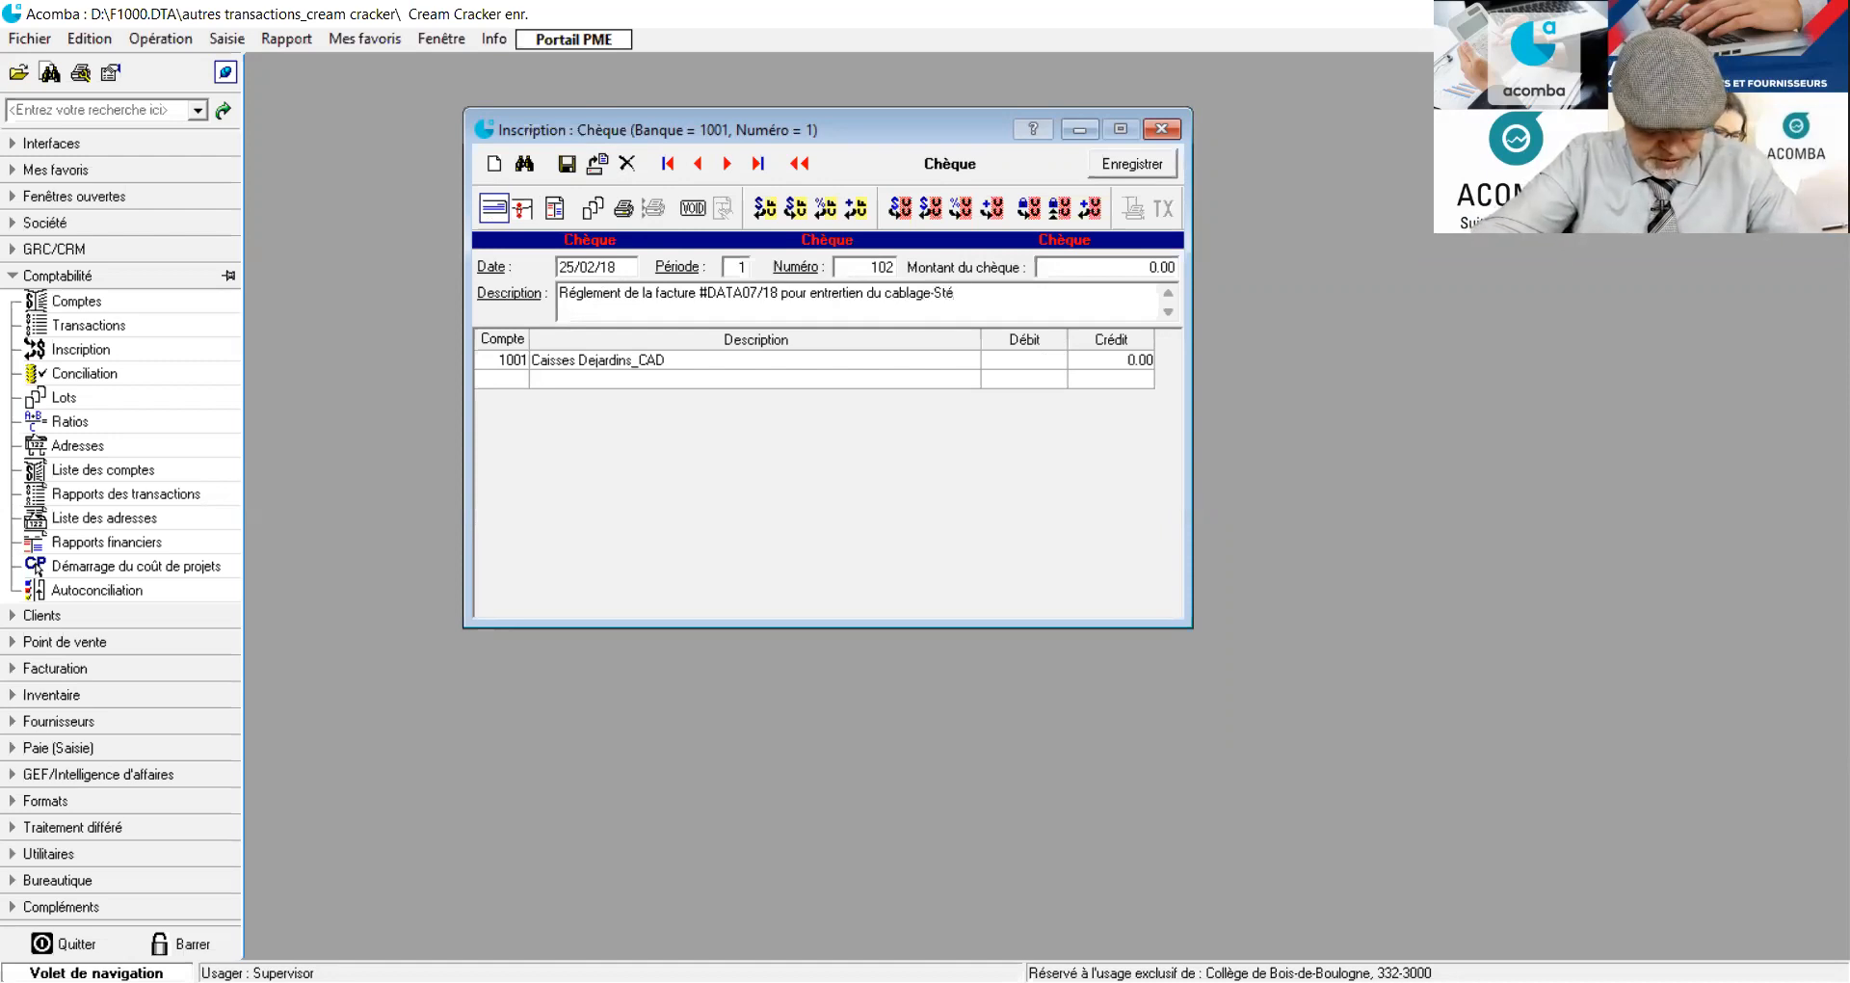
pyautogui.write('Data Pro')
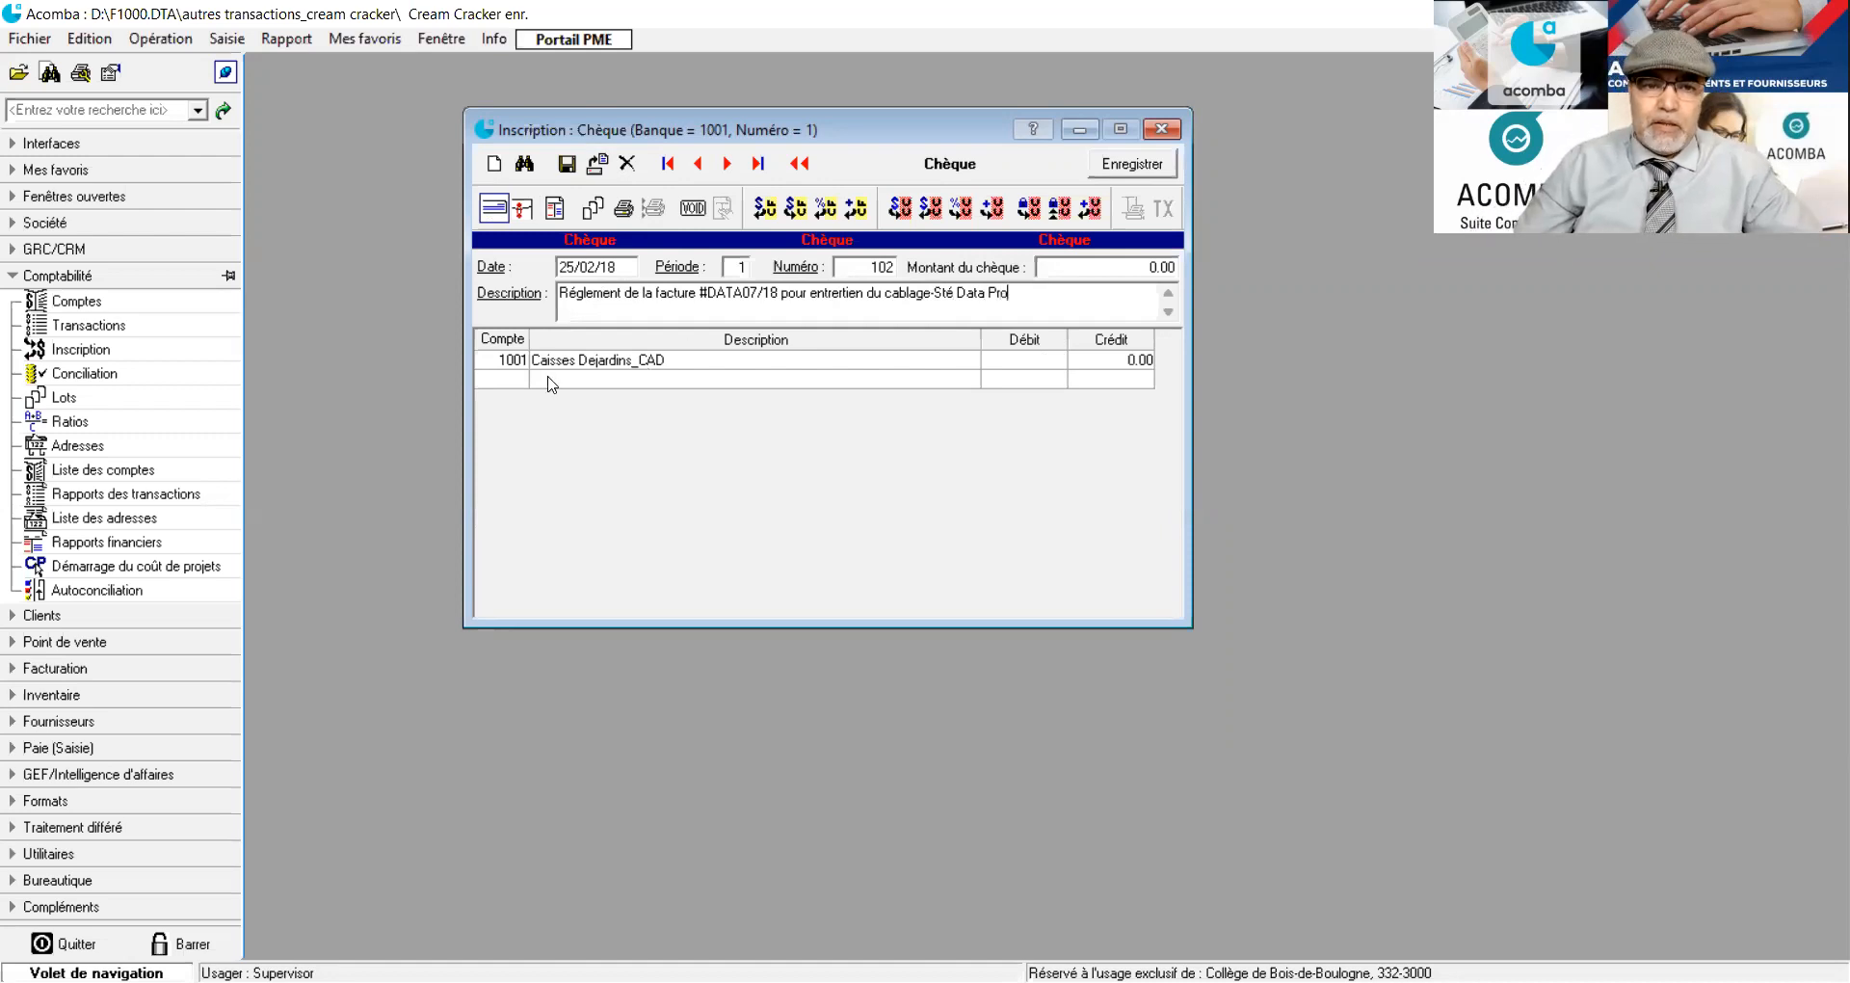
# Add account 8295 Entret./répar. - Autres as the second line of cheque 102 with a debit of 689.85.
pyautogui.click(514, 384)
pyautogui.doubleClick(513, 383)
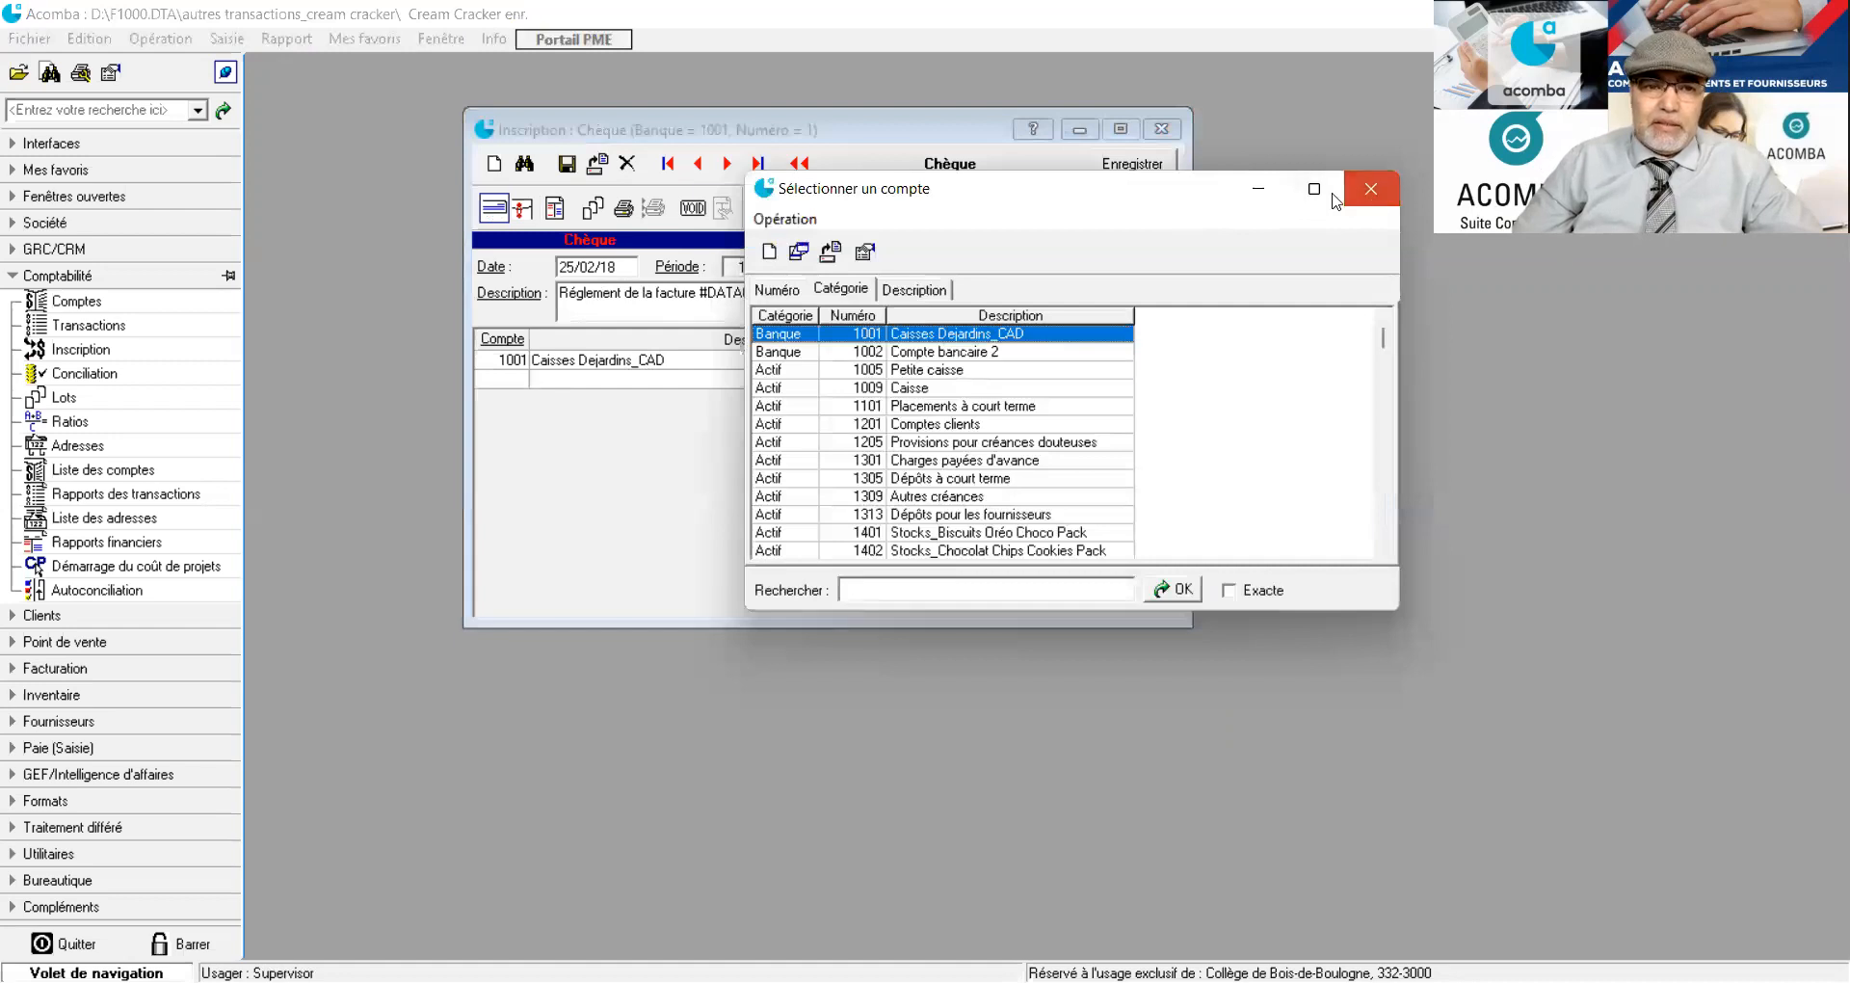
pyautogui.click(1368, 191)
pyautogui.click(525, 376)
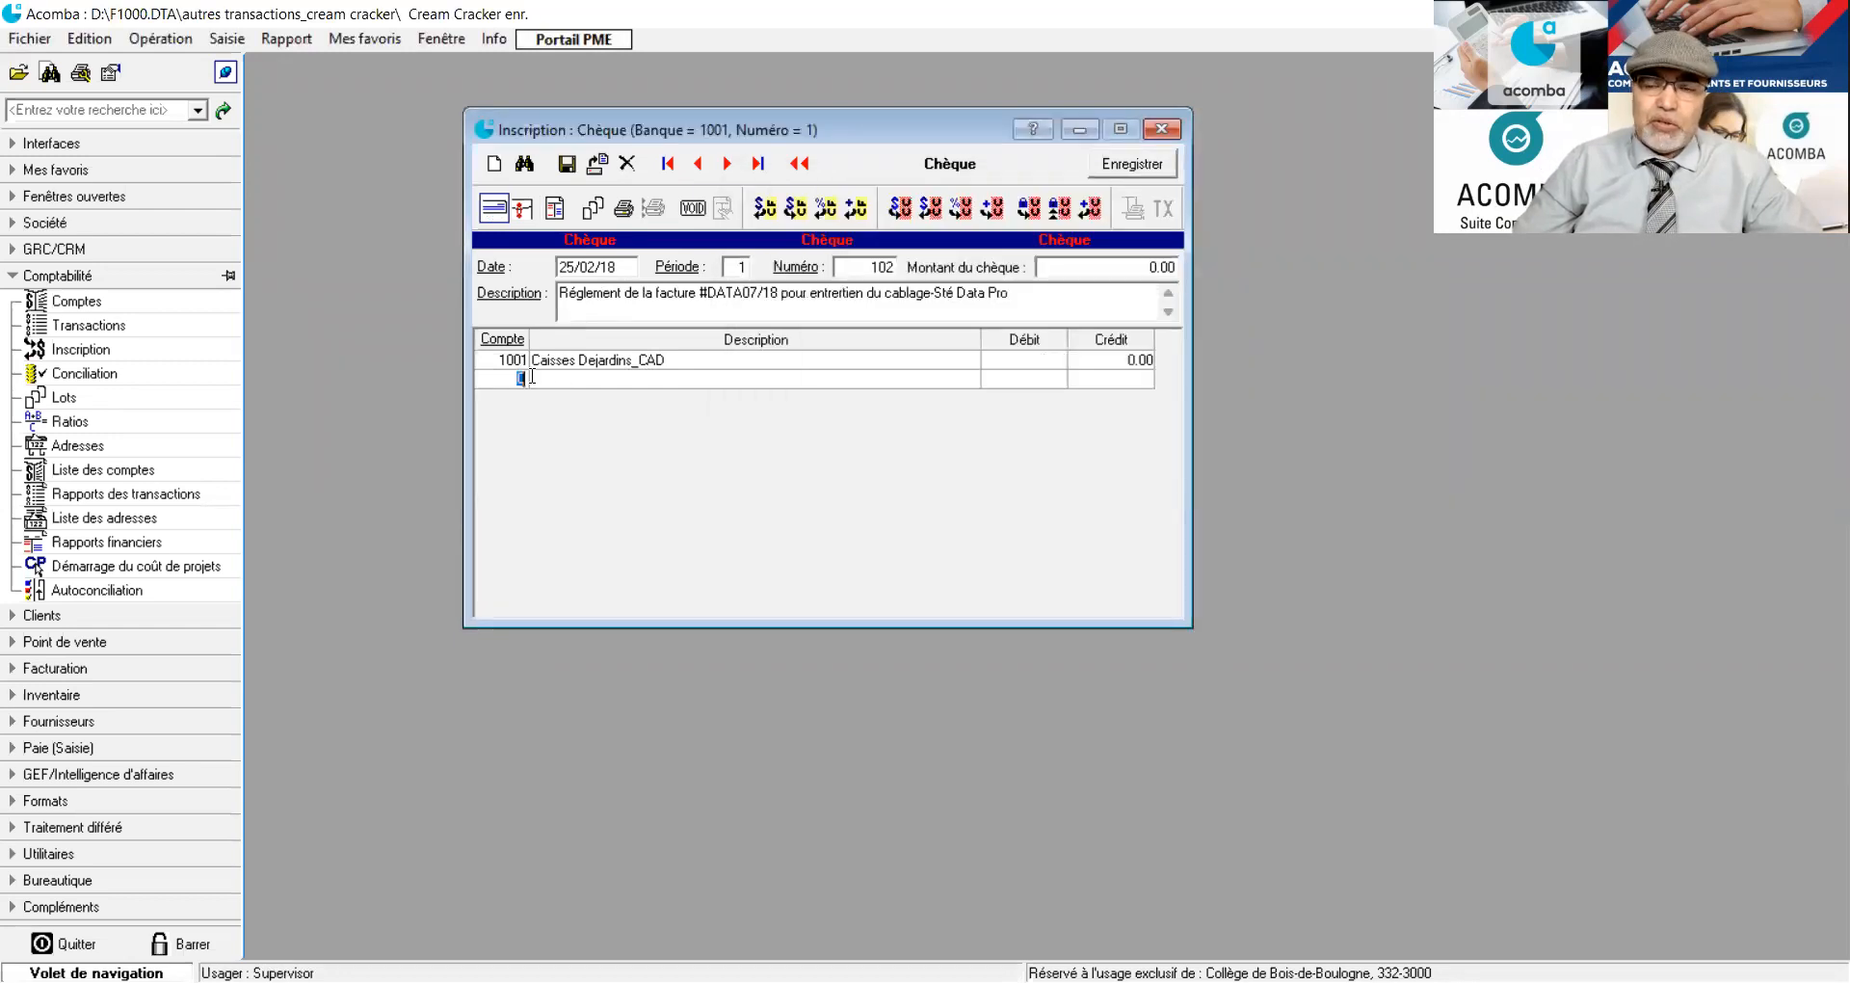
pyautogui.write('8295')
pyautogui.press('Return')
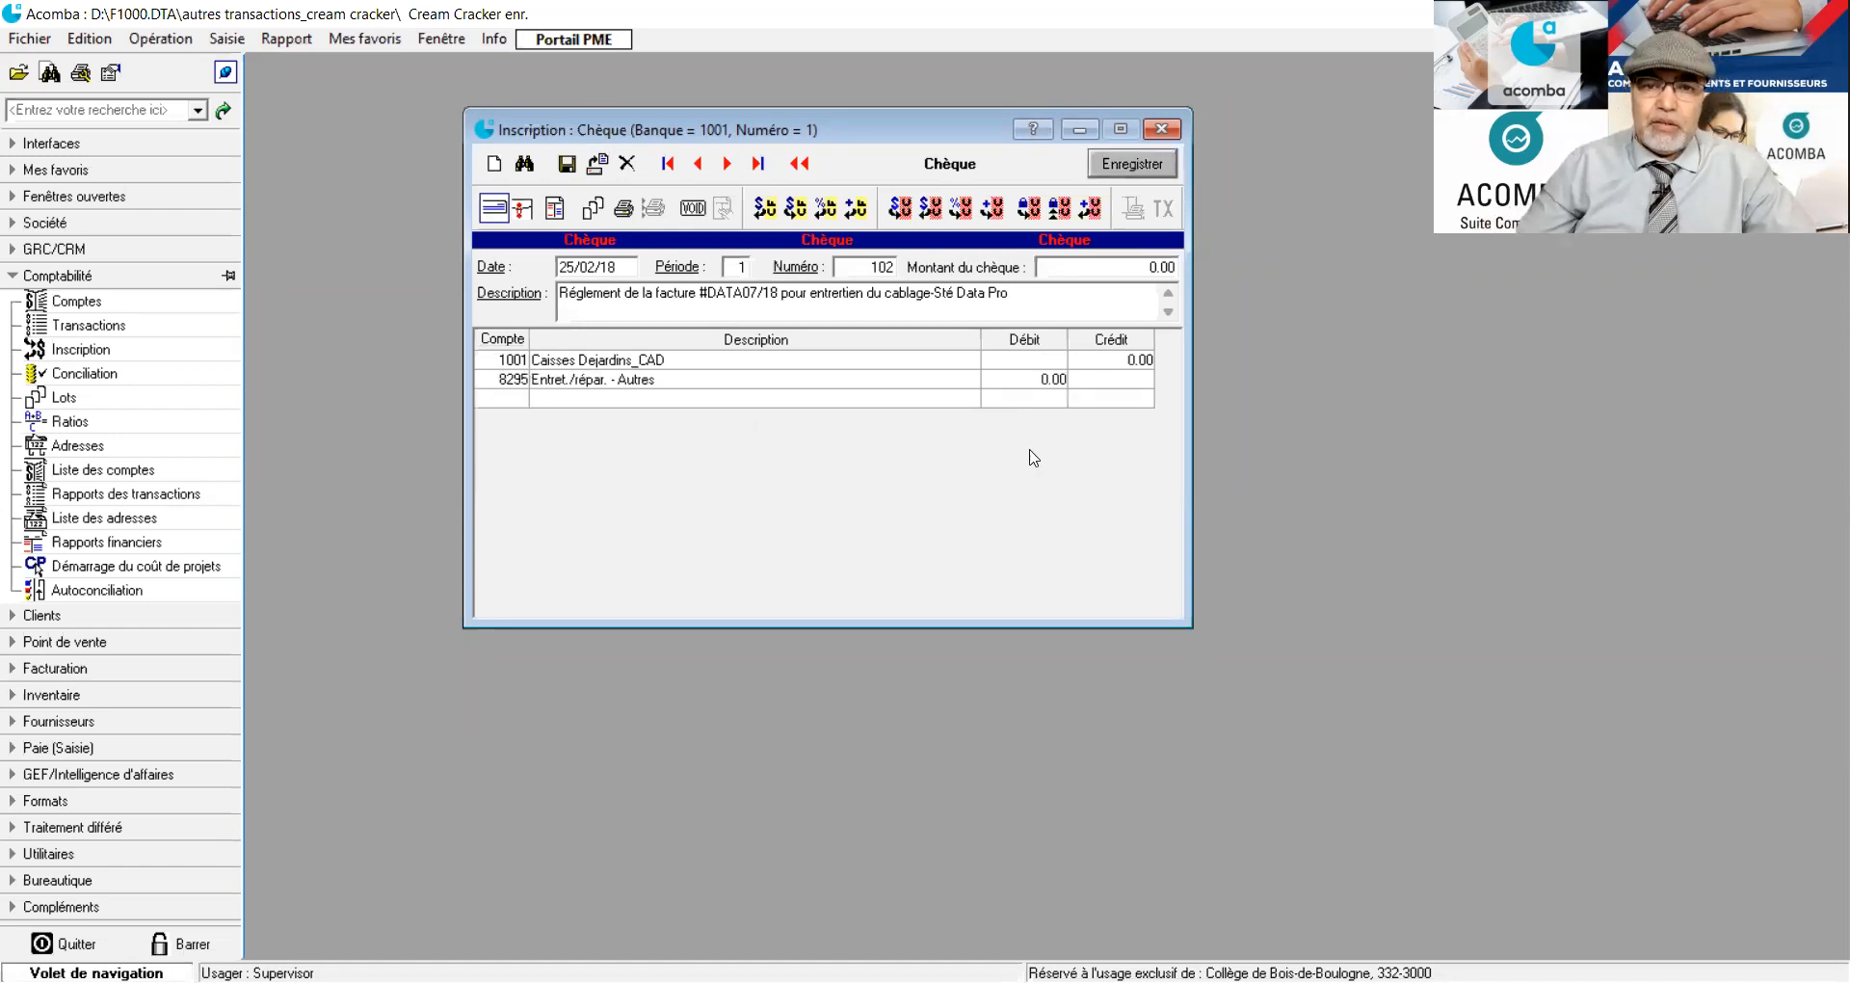
pyautogui.click(1036, 382)
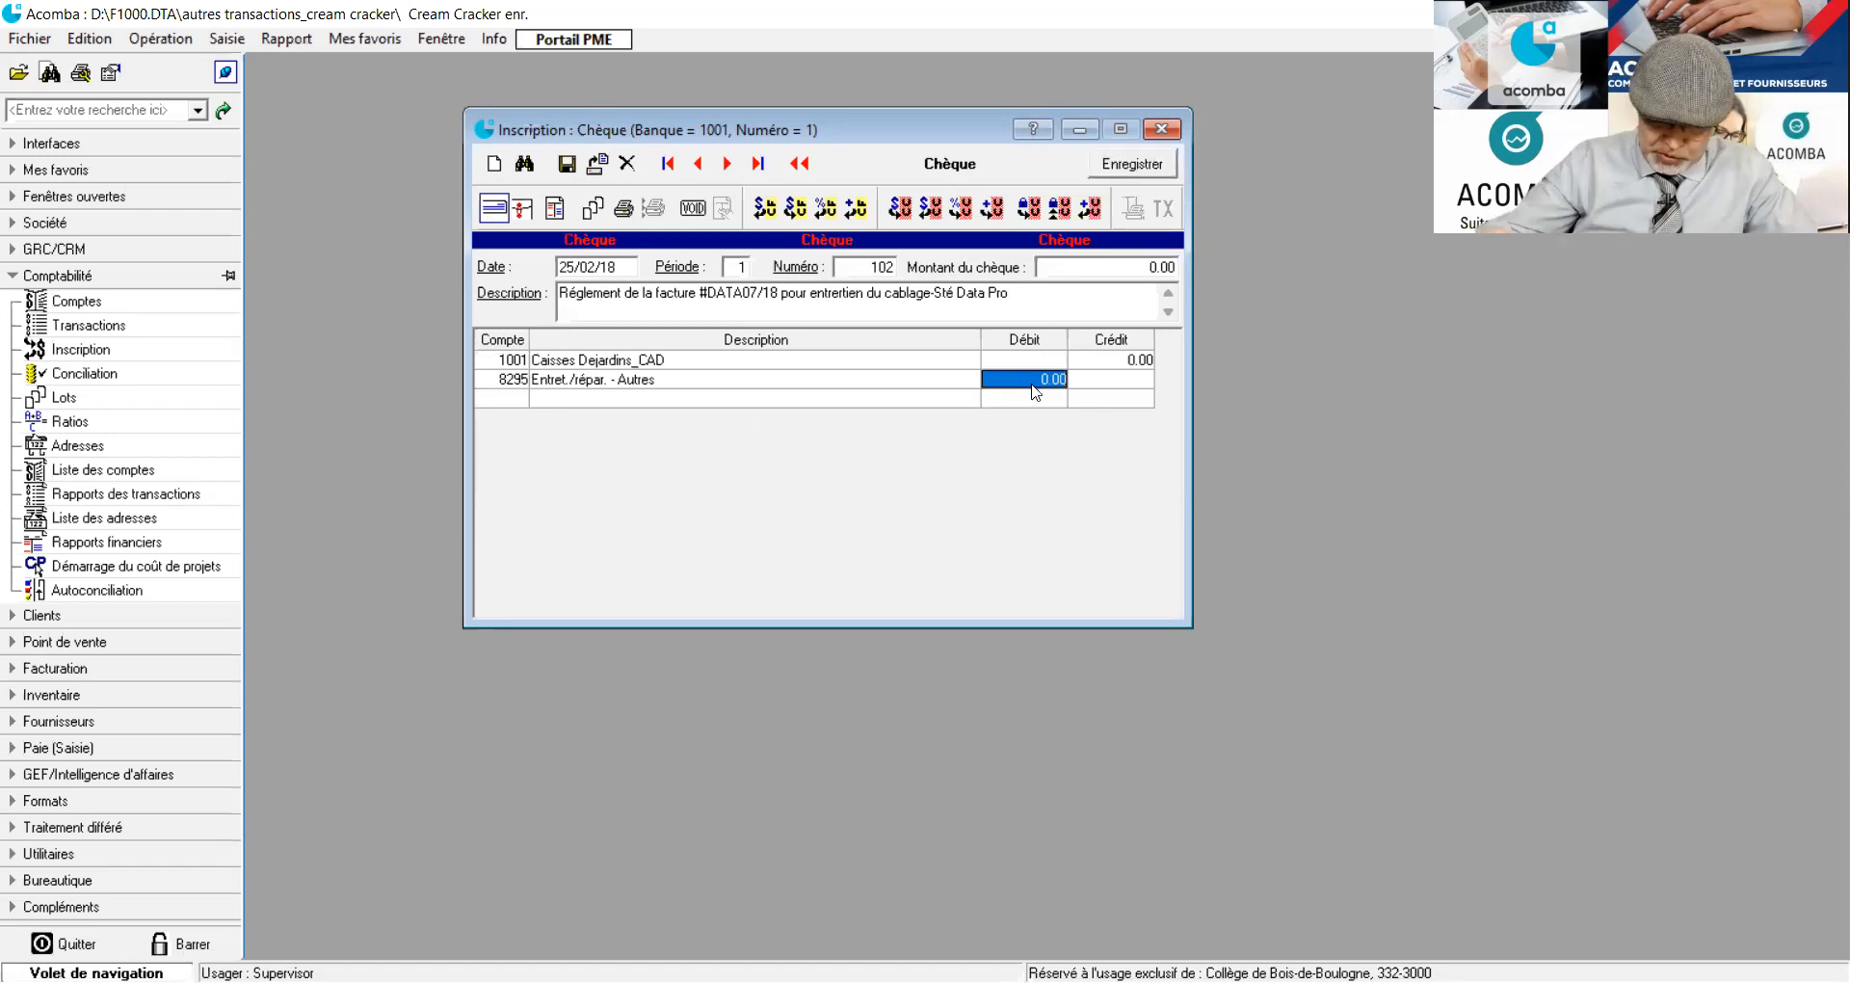
pyautogui.write('689.85')
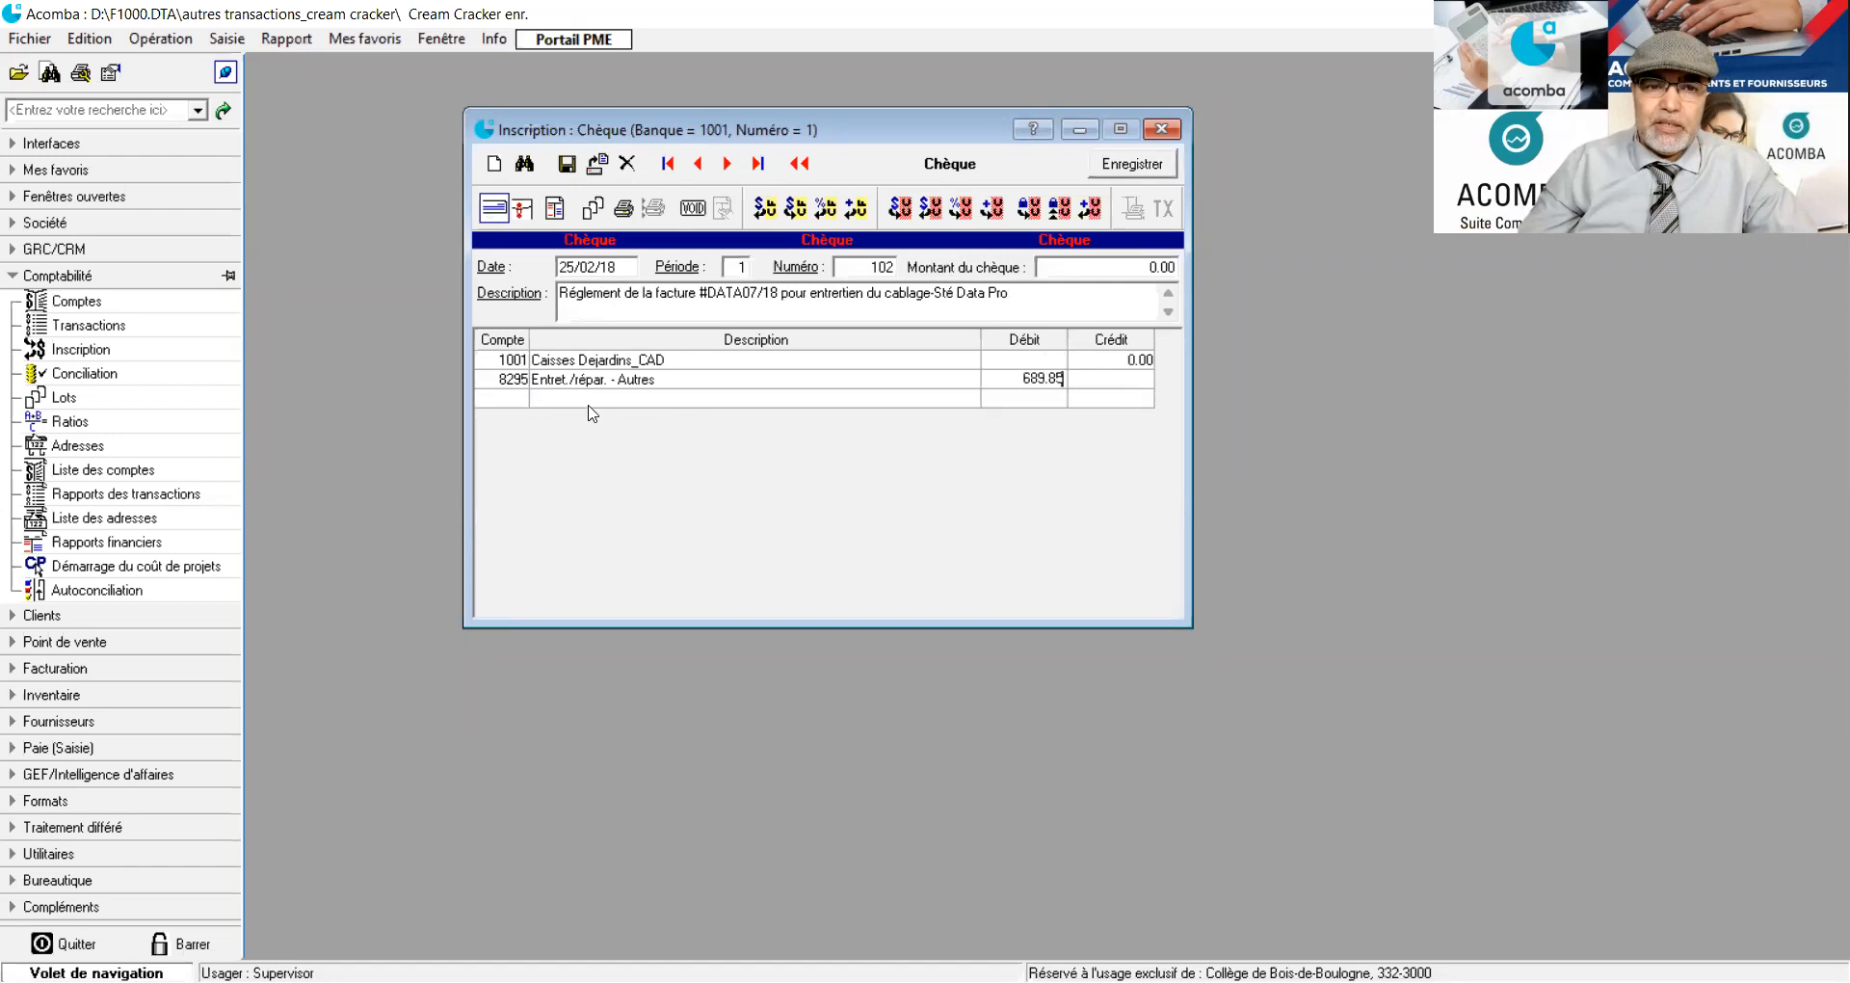
# Apply the T.V.Q. Québec tax group to split the taxes out of the 8295 expense, and save cheque 102.
pyautogui.click(502, 398)
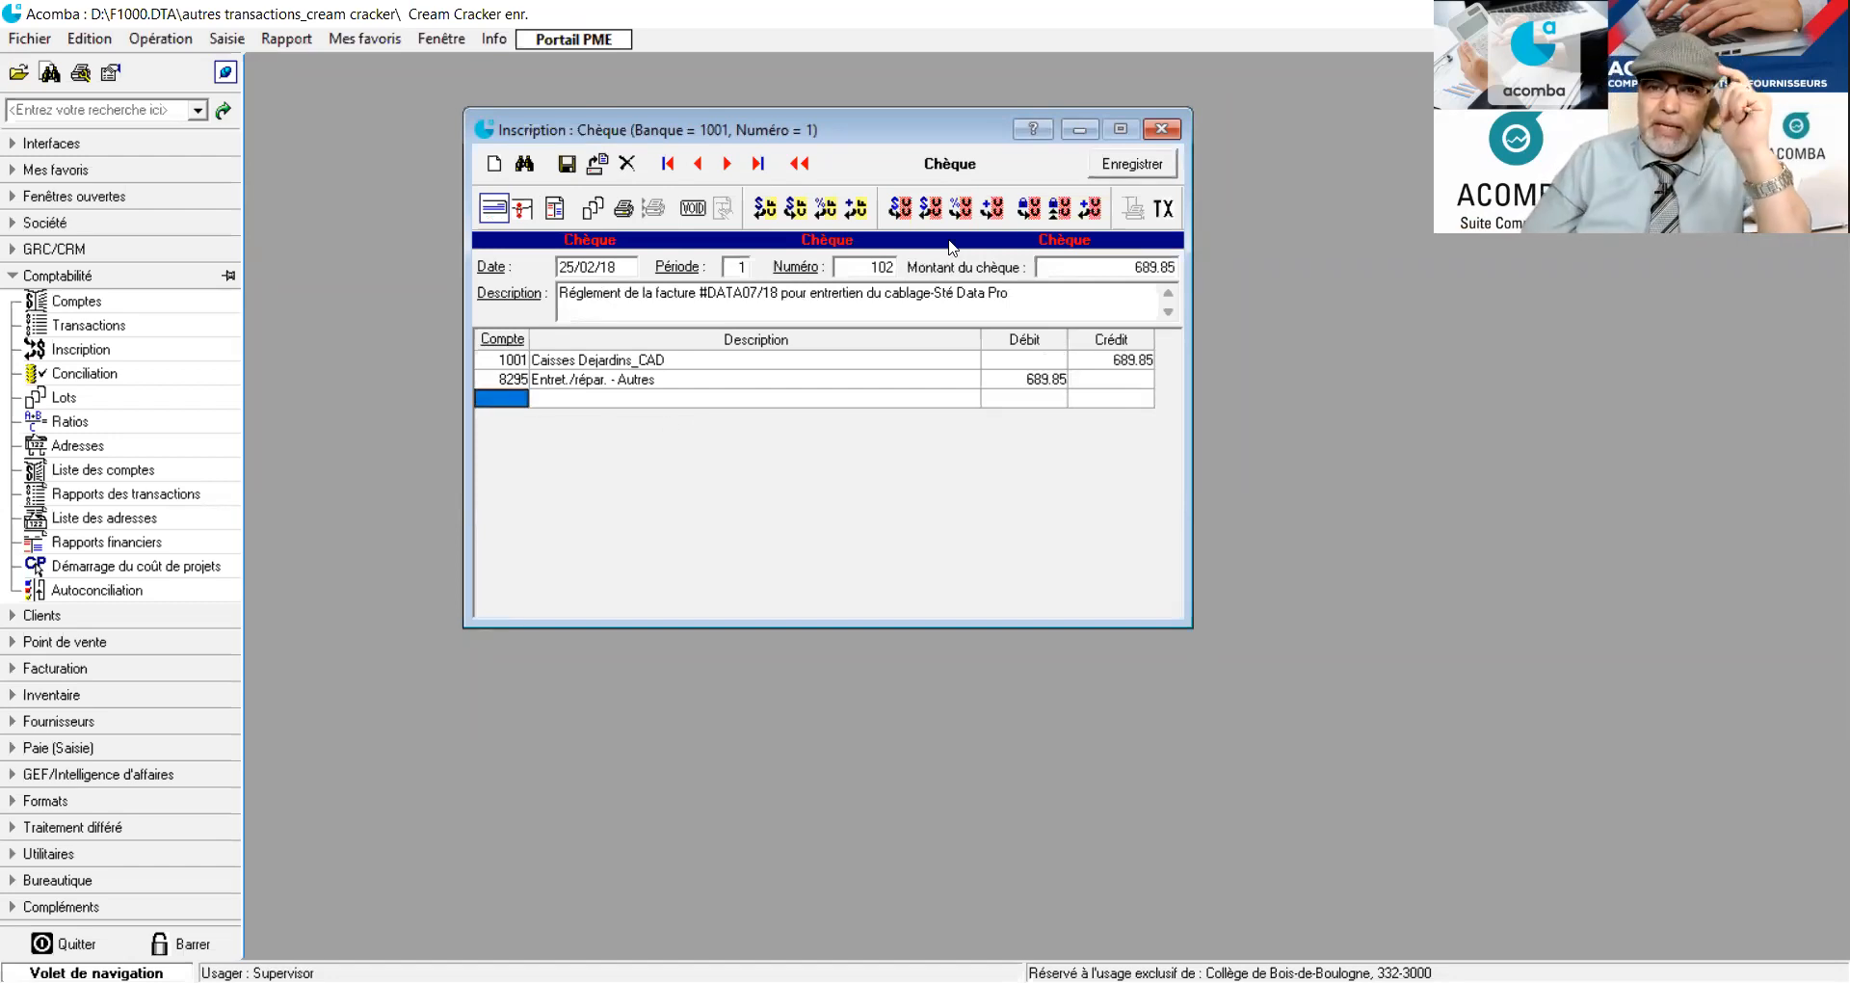
pyautogui.click(1164, 210)
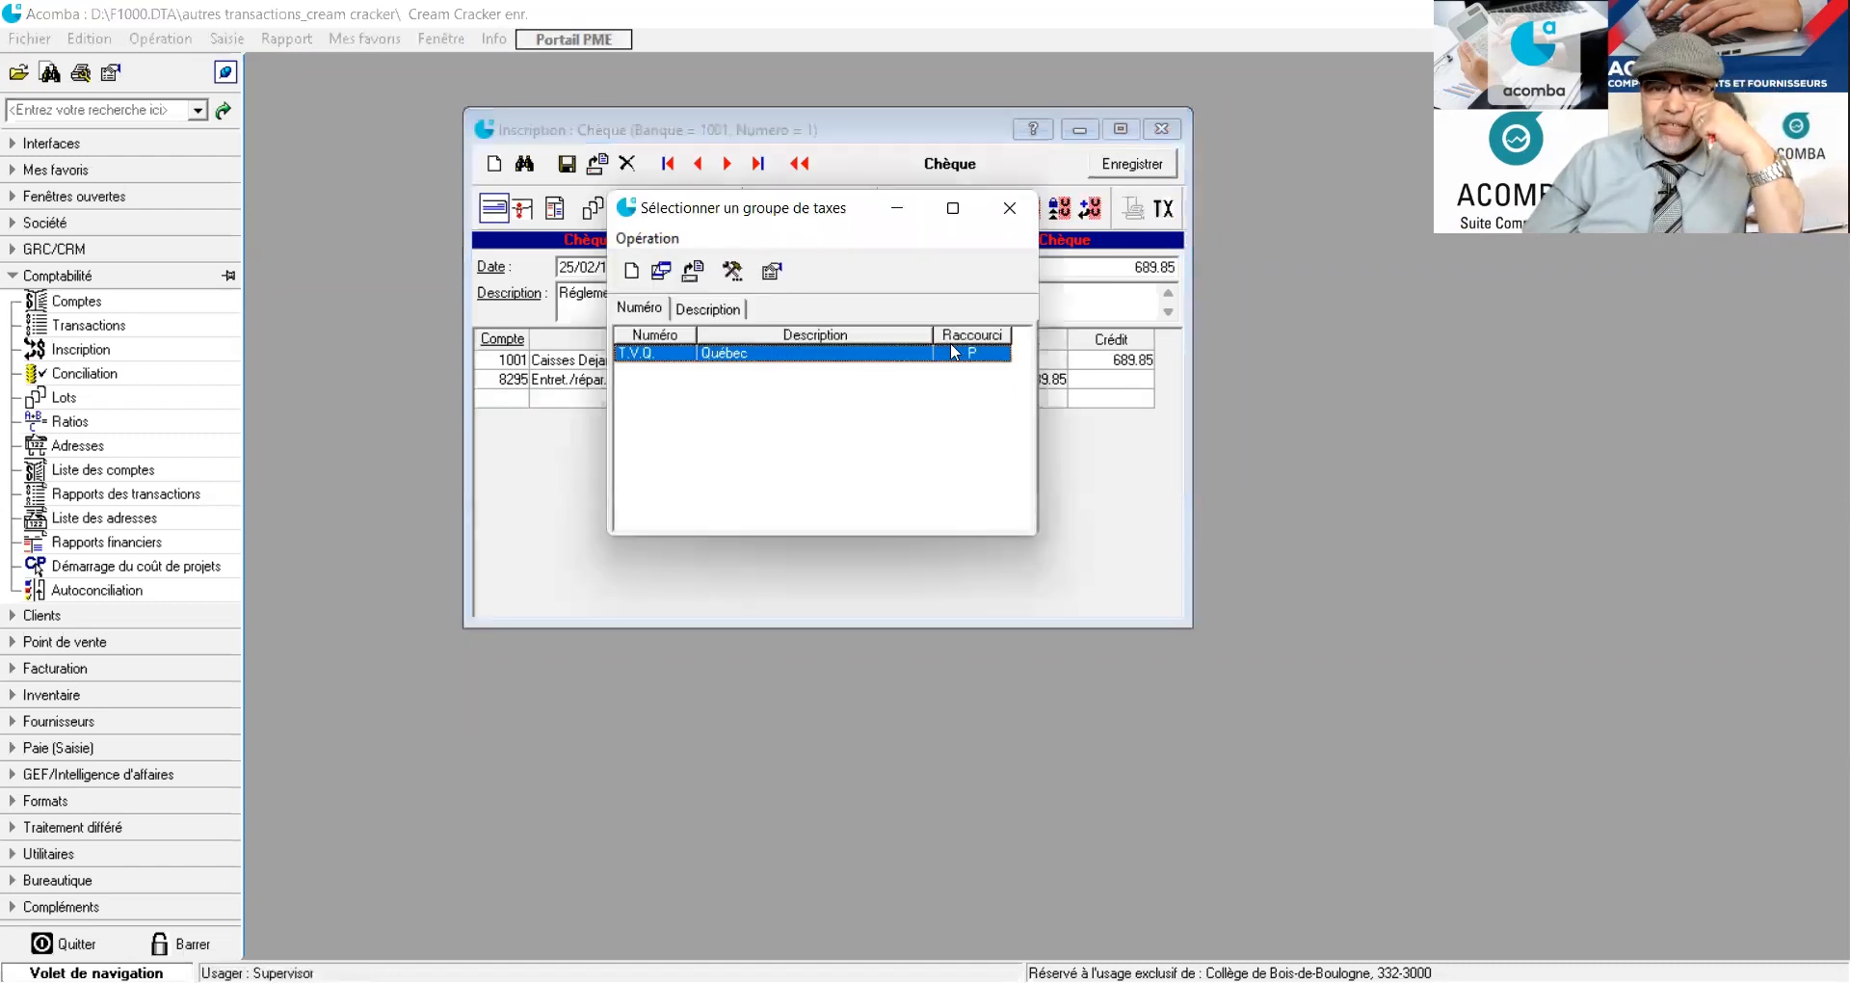
pyautogui.doubleClick(722, 363)
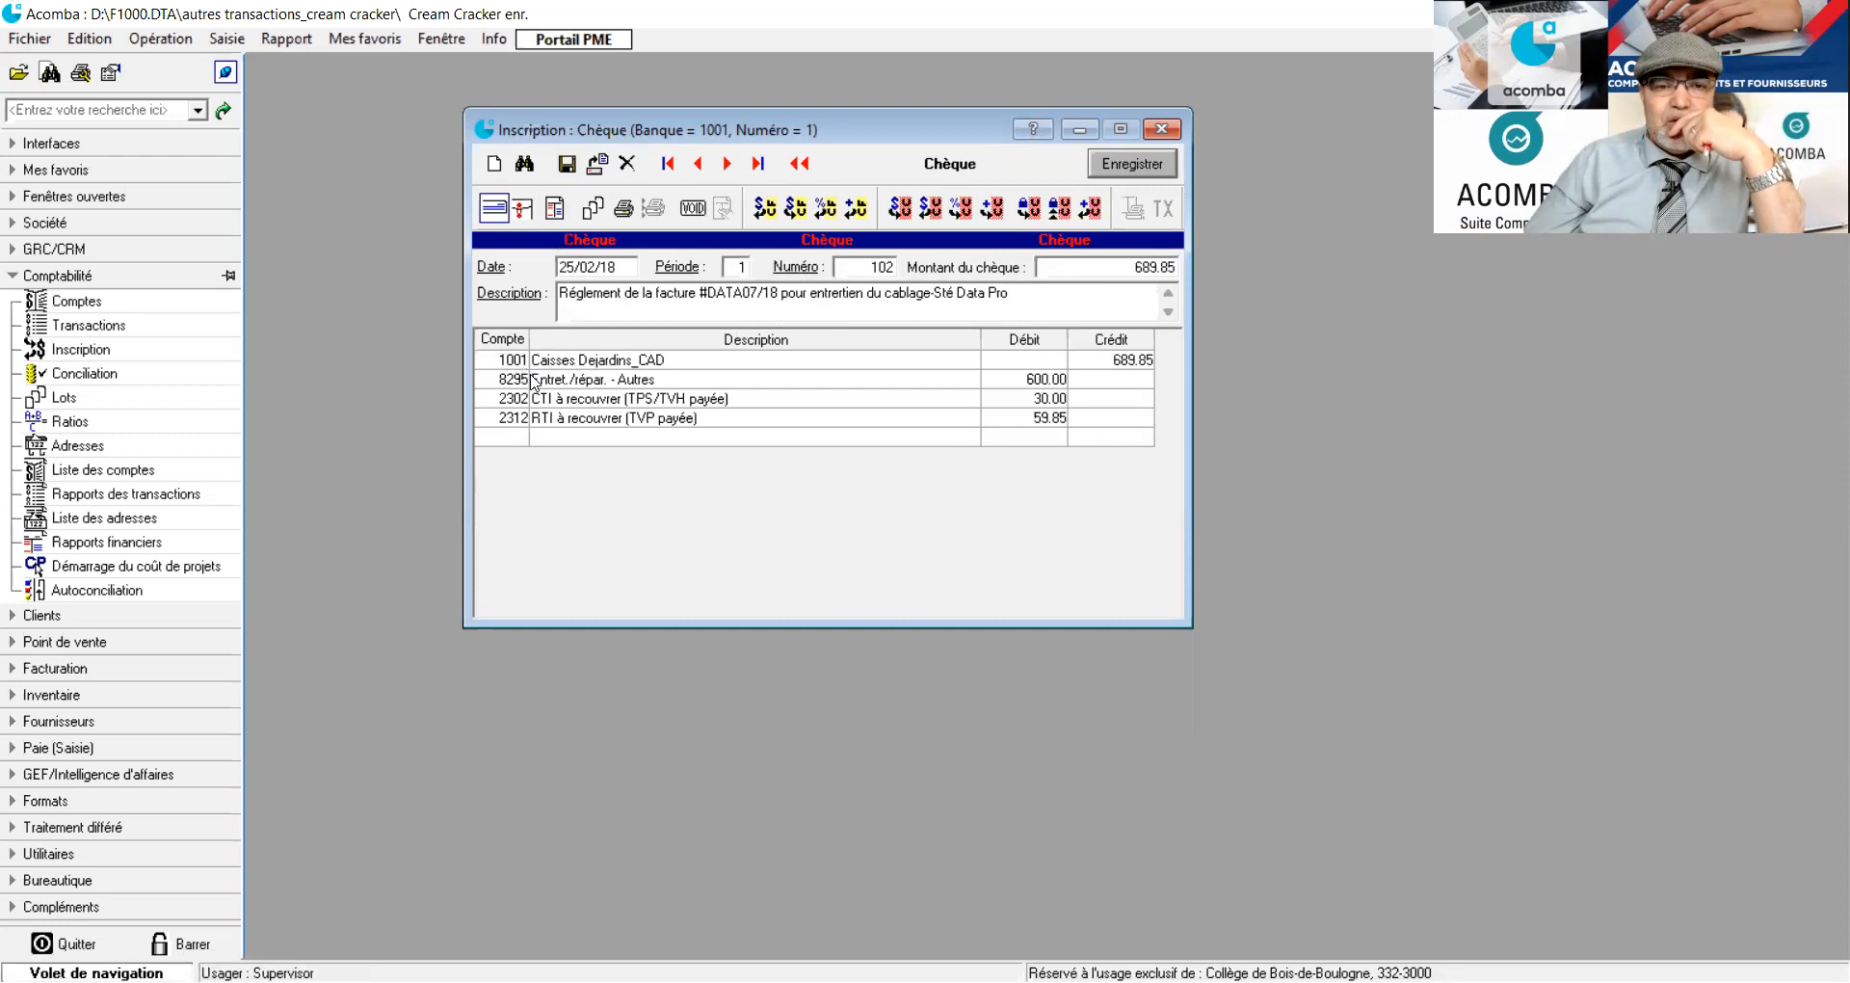
pyautogui.click(566, 165)
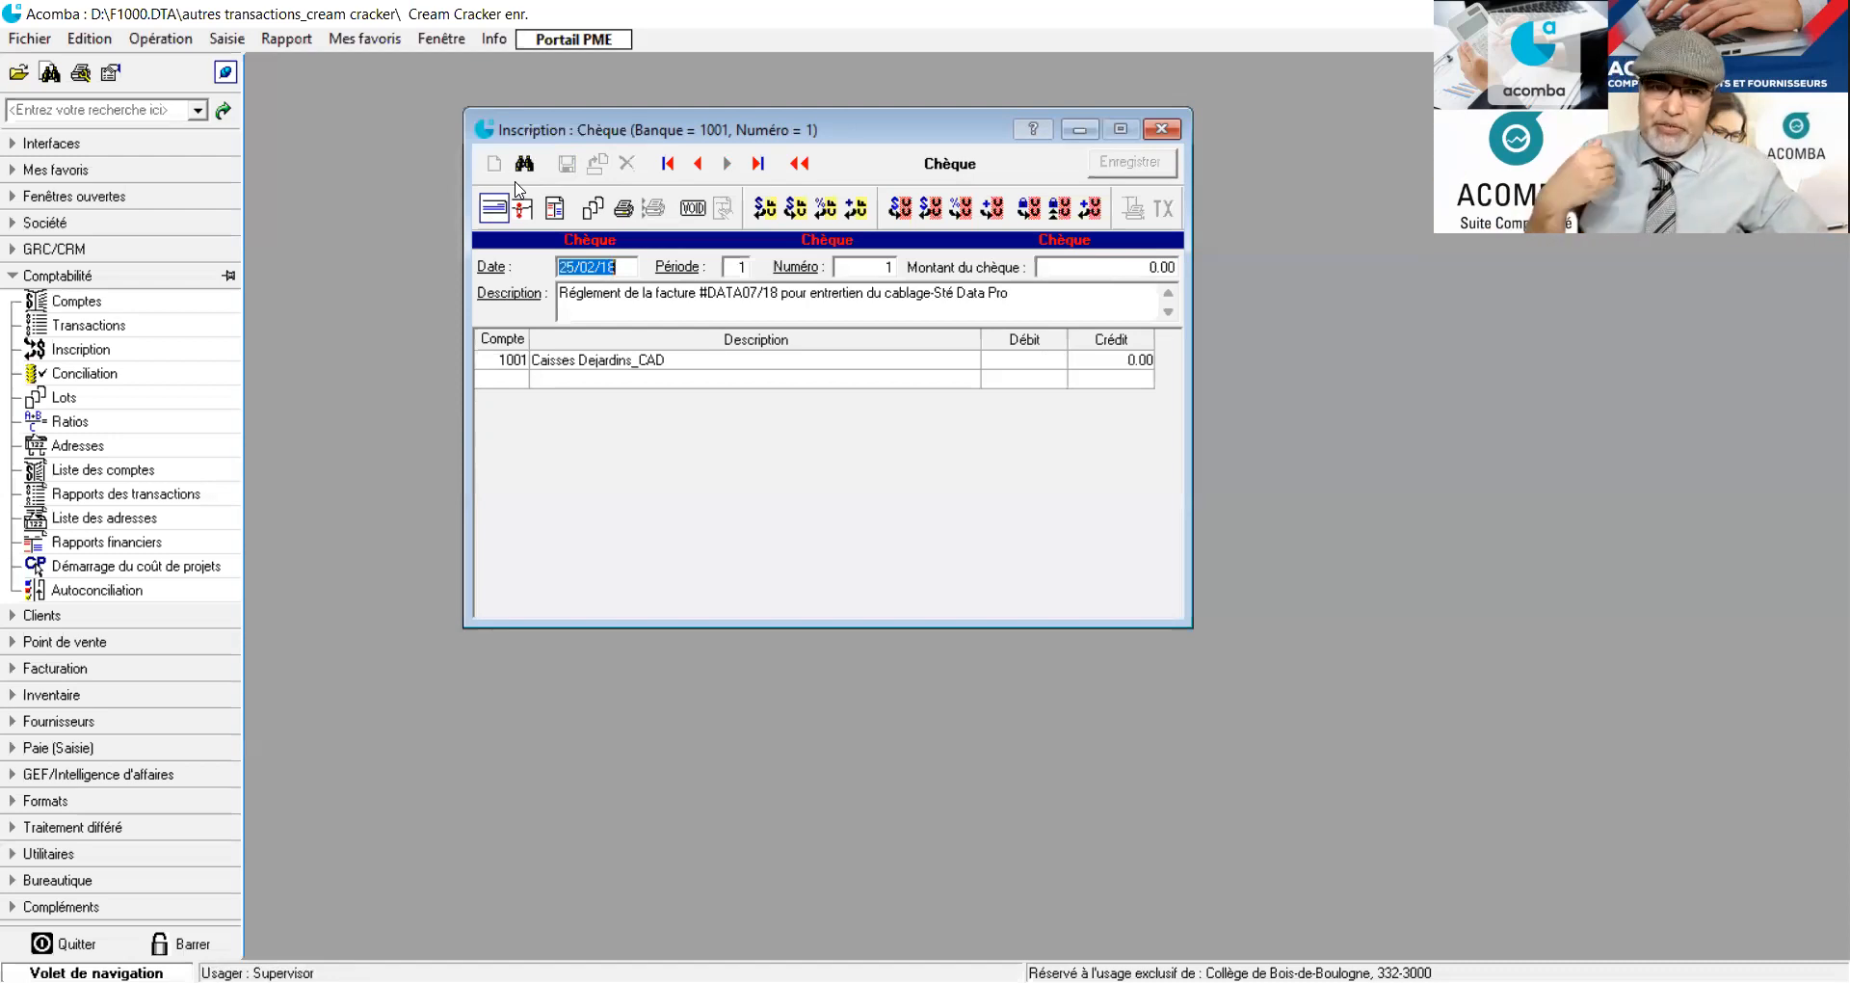
# Start a journal entry (Écriture) dated 28/01/18 with the description "Frais et intérêts bancaires".
pyautogui.click(554, 208)
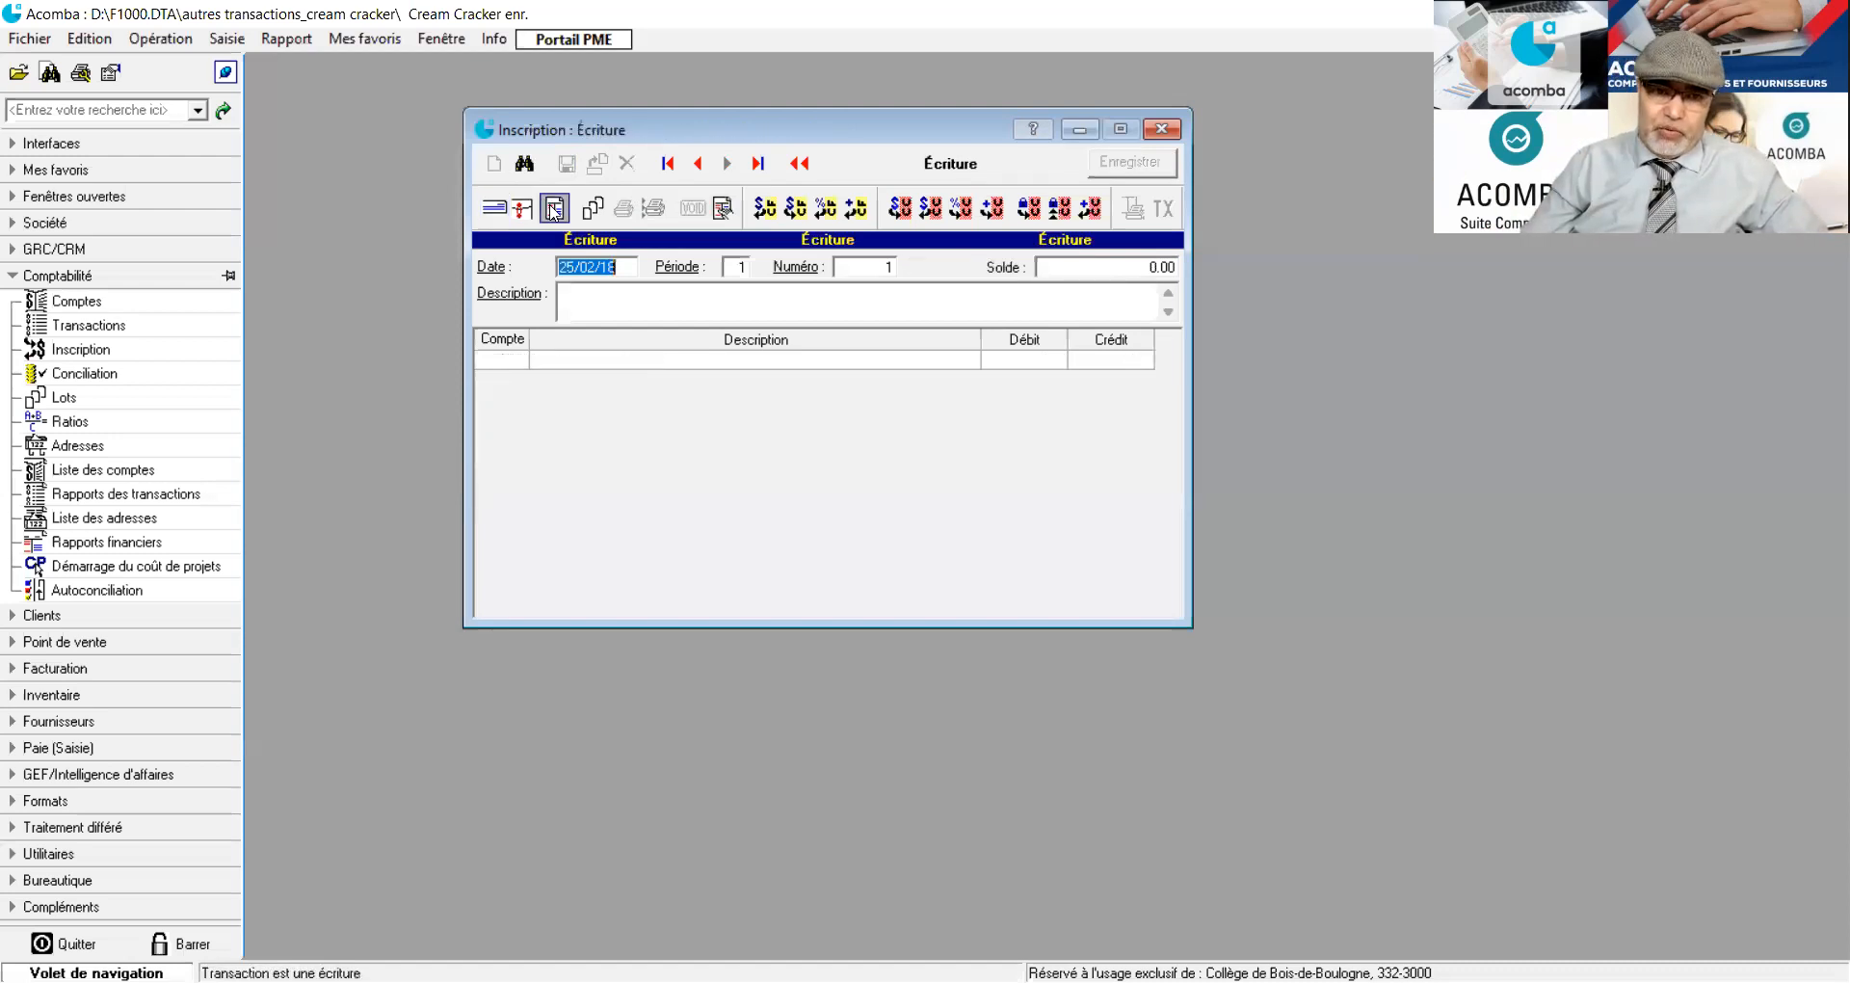
pyautogui.write('28/01/18')
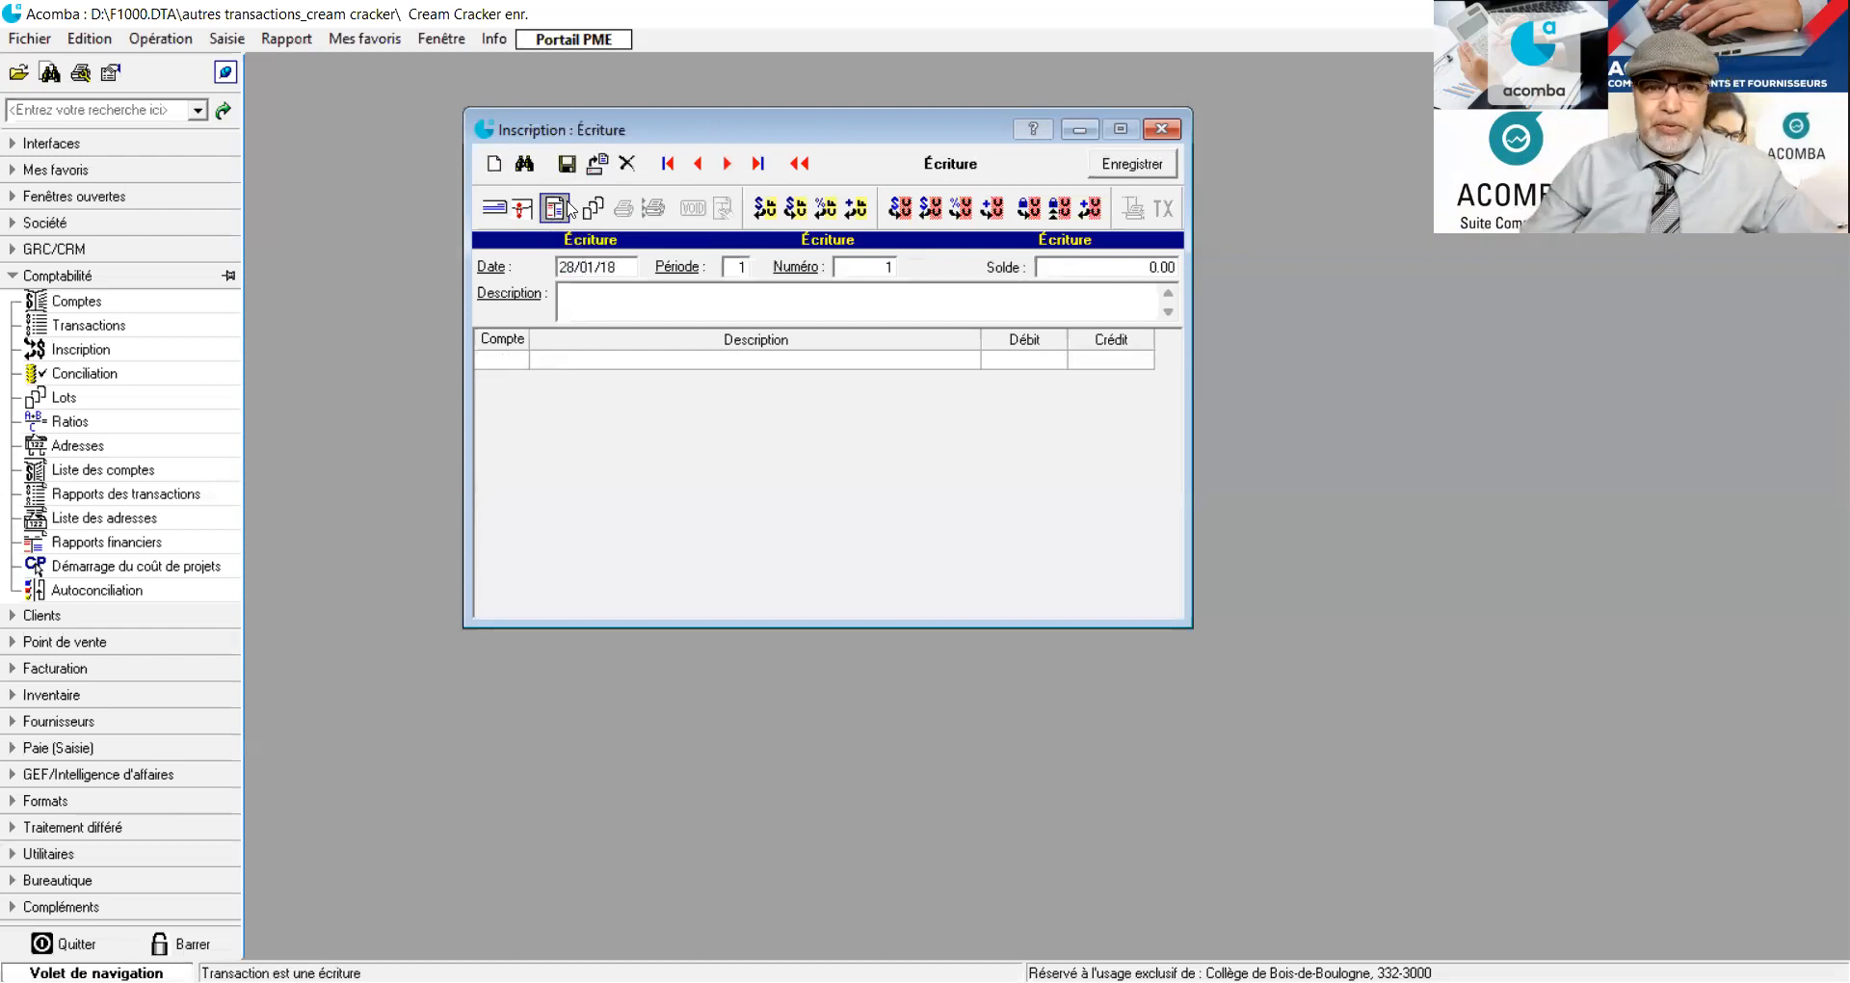
pyautogui.click(570, 296)
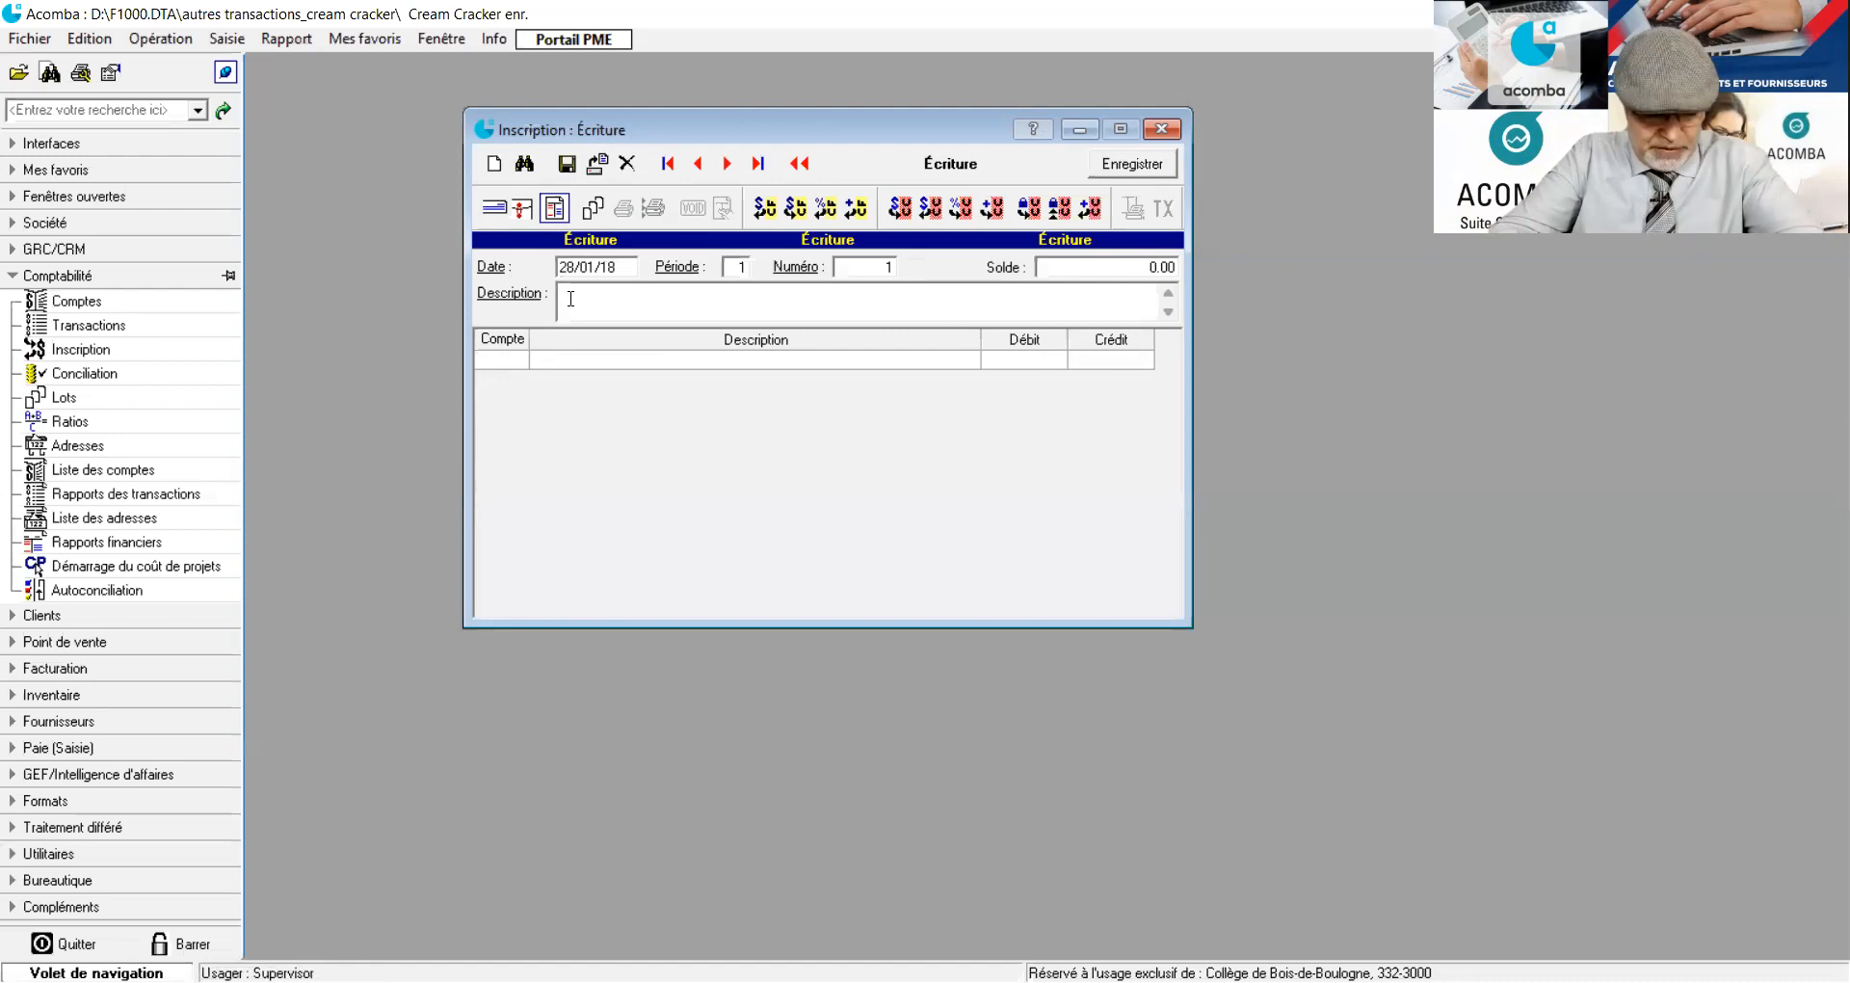
pyautogui.write('F')
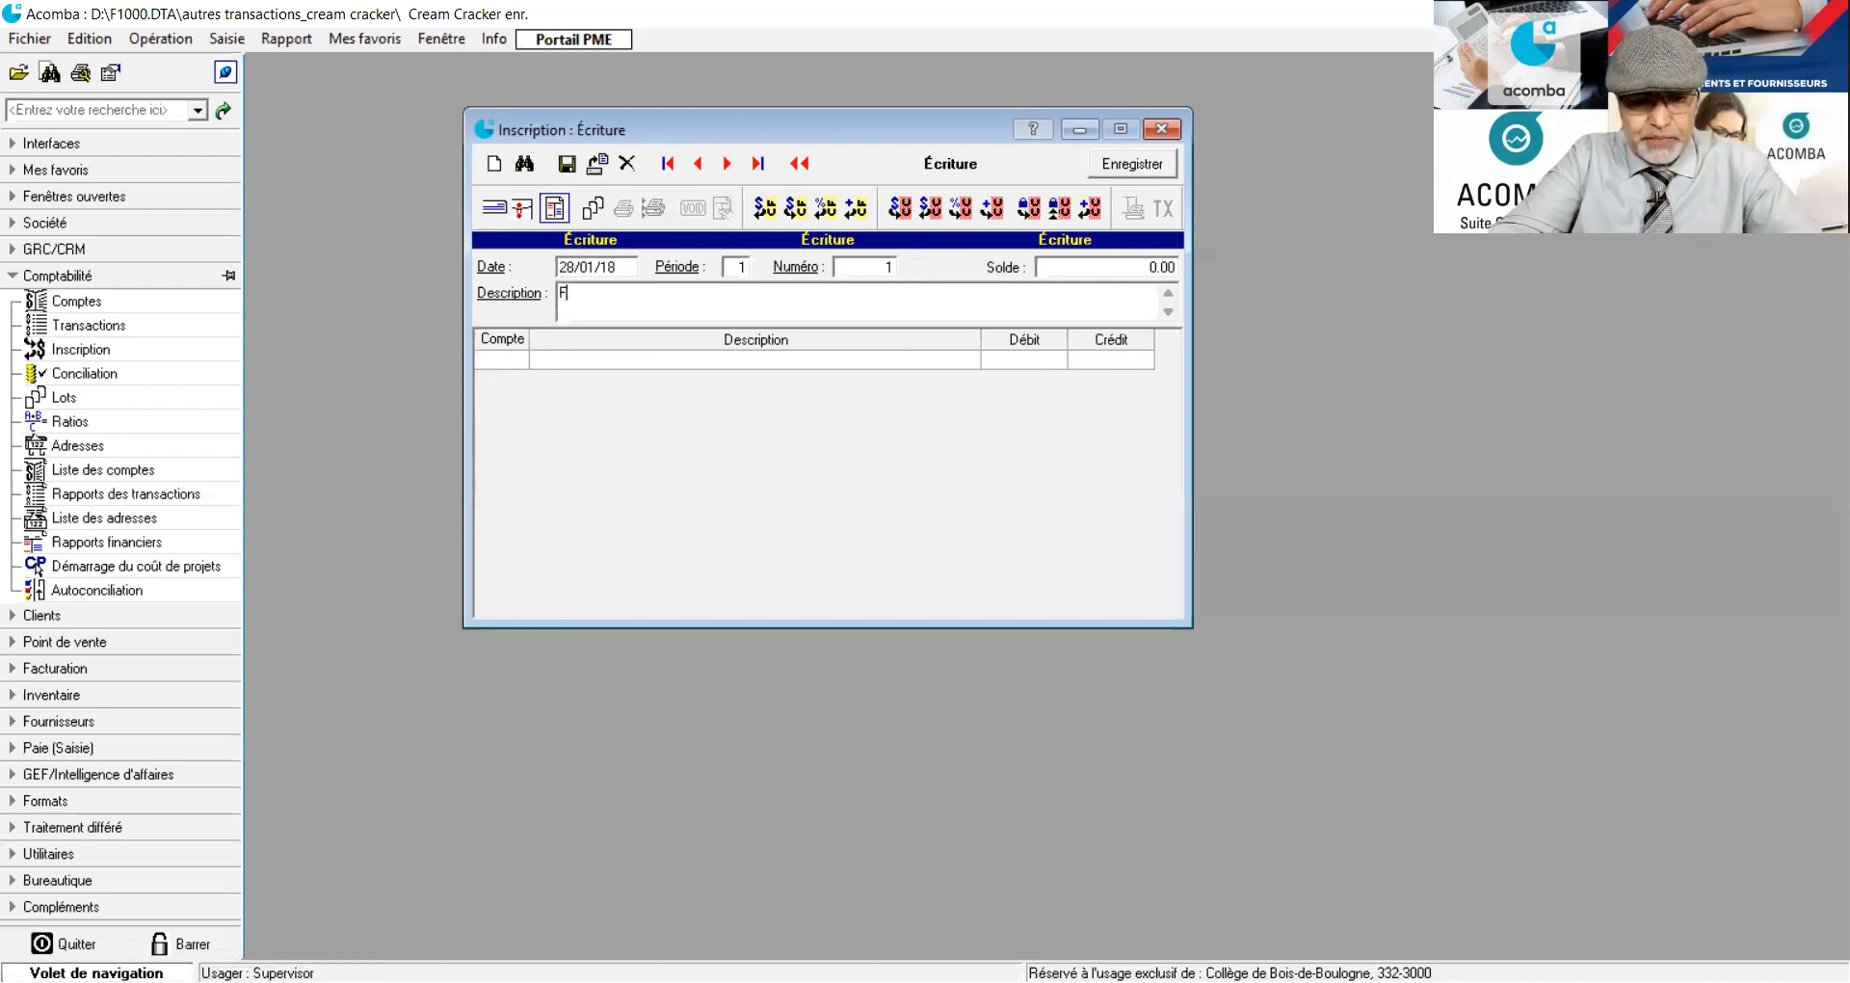
pyautogui.write('rais et int')
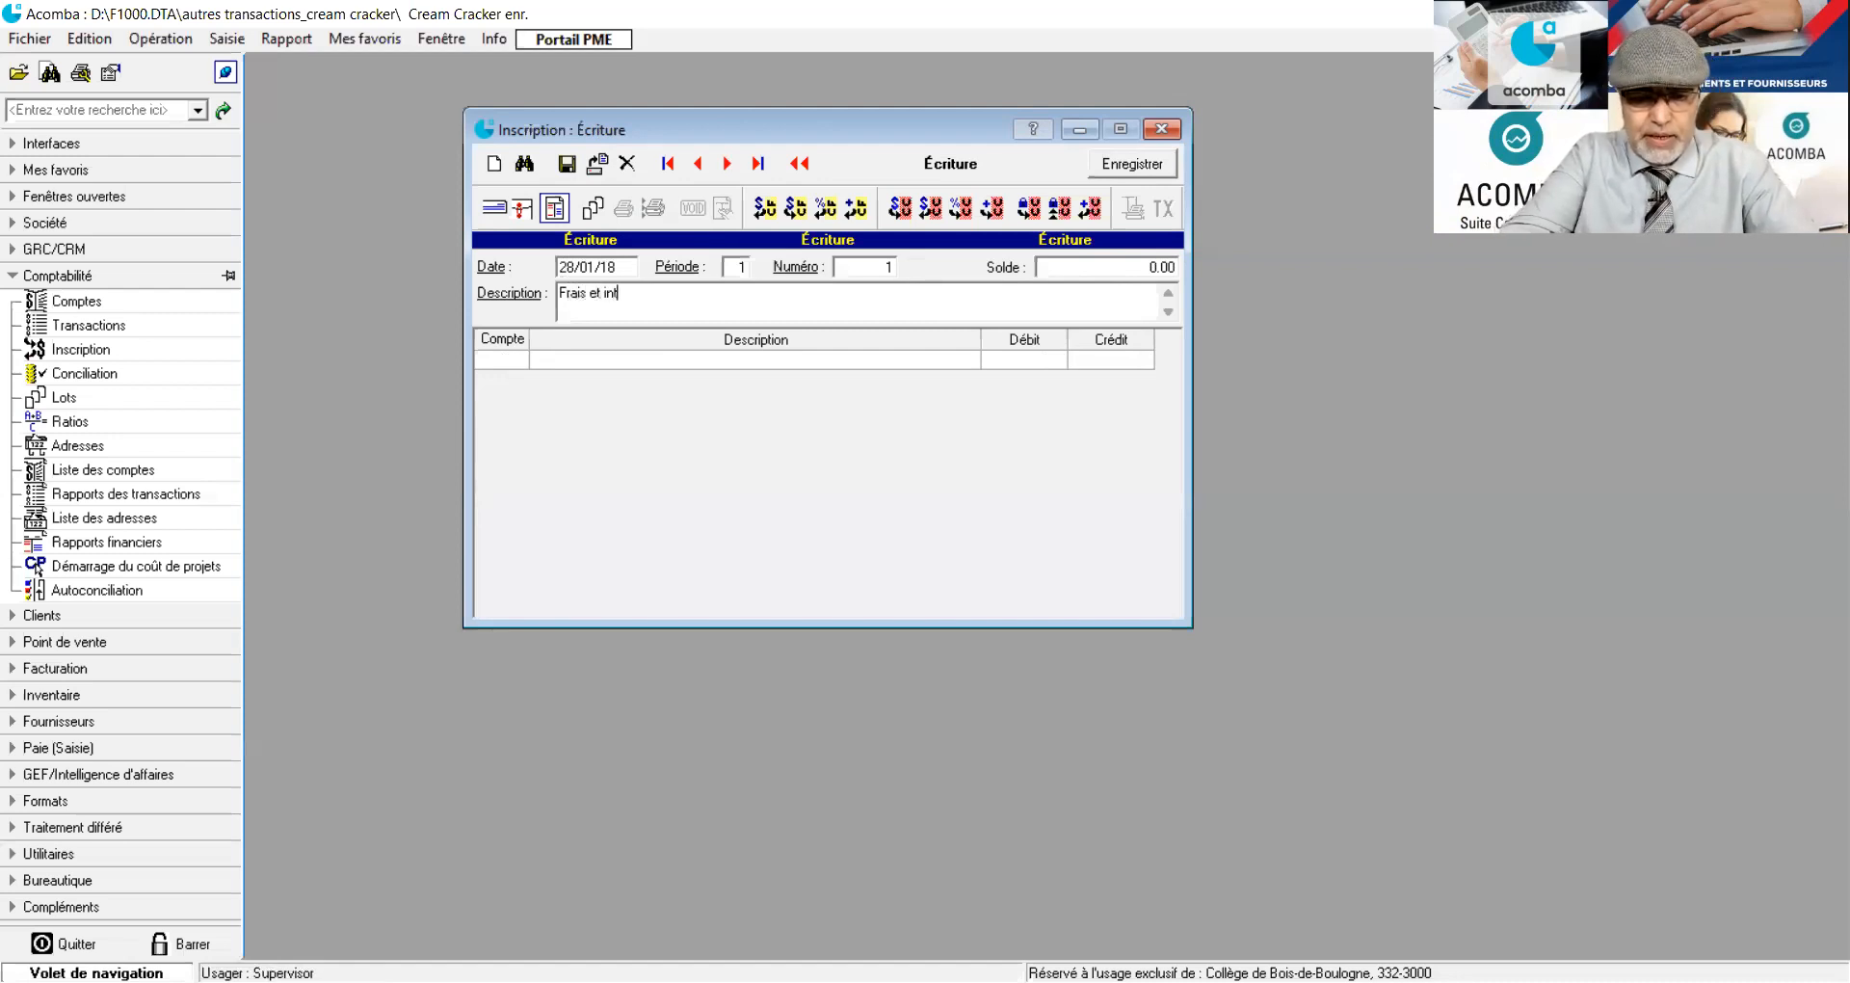
pyautogui.write('érêts ')
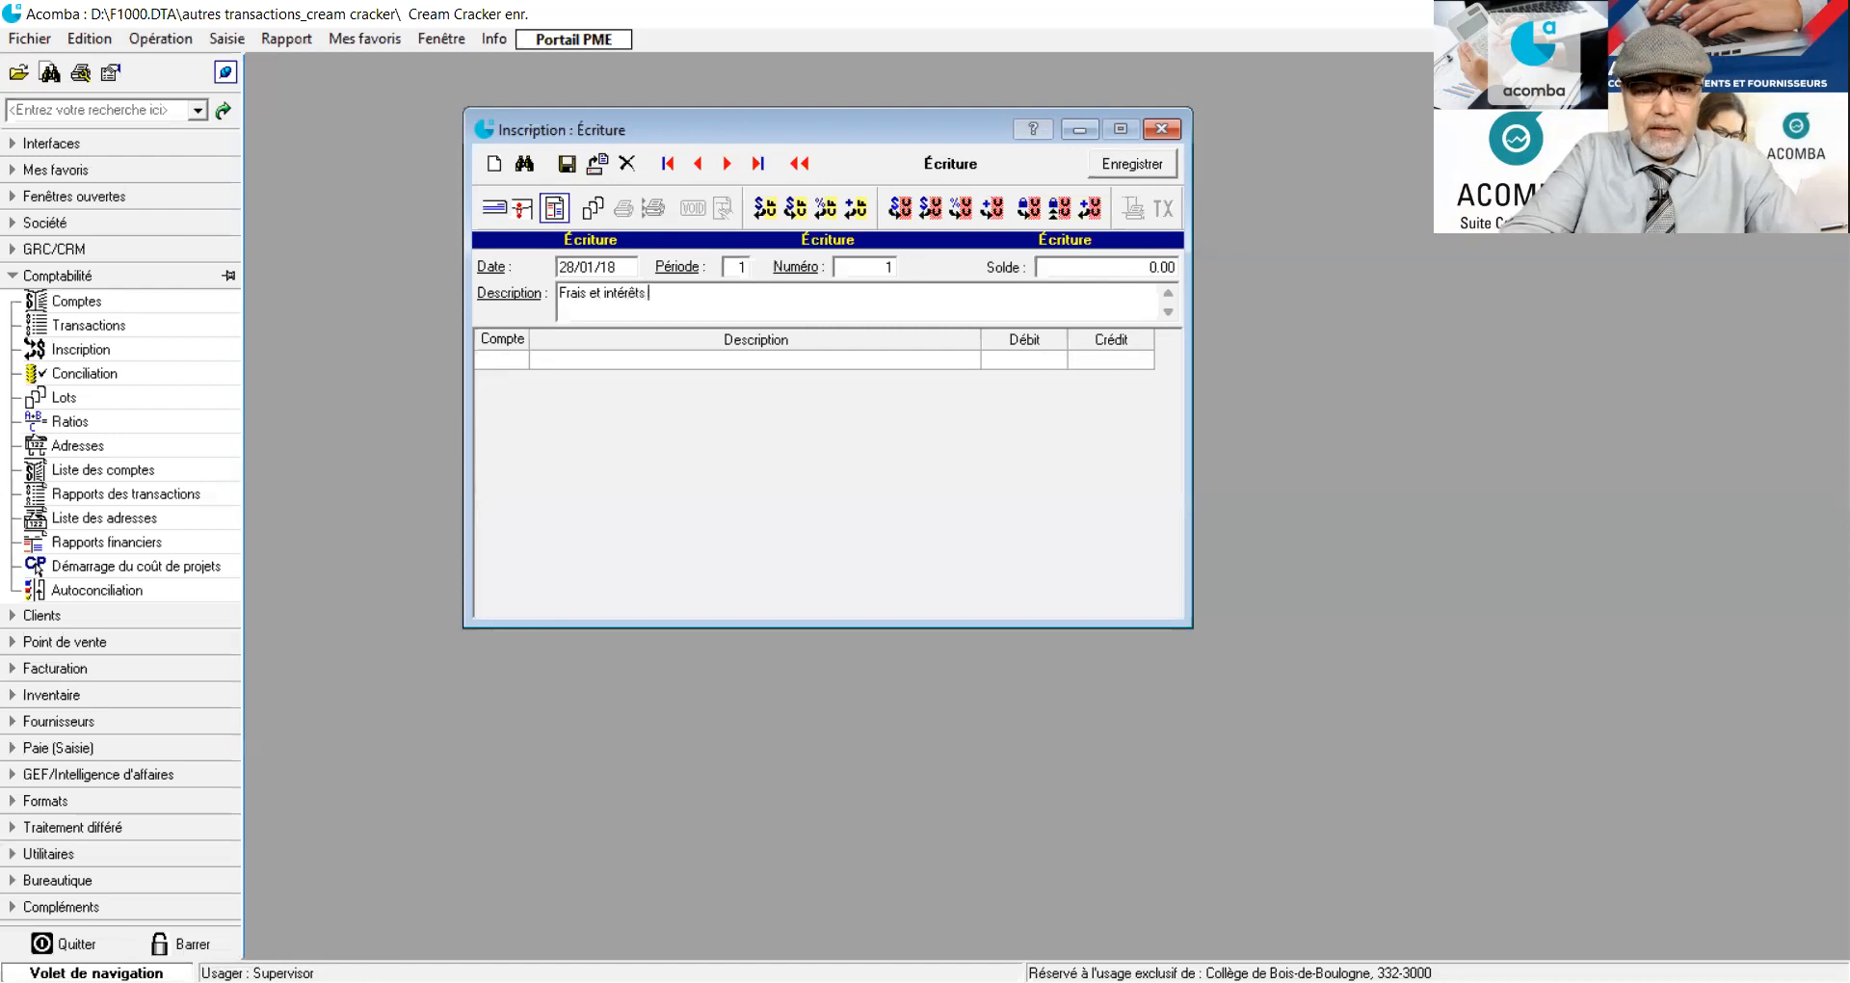
pyautogui.write('bancaires')
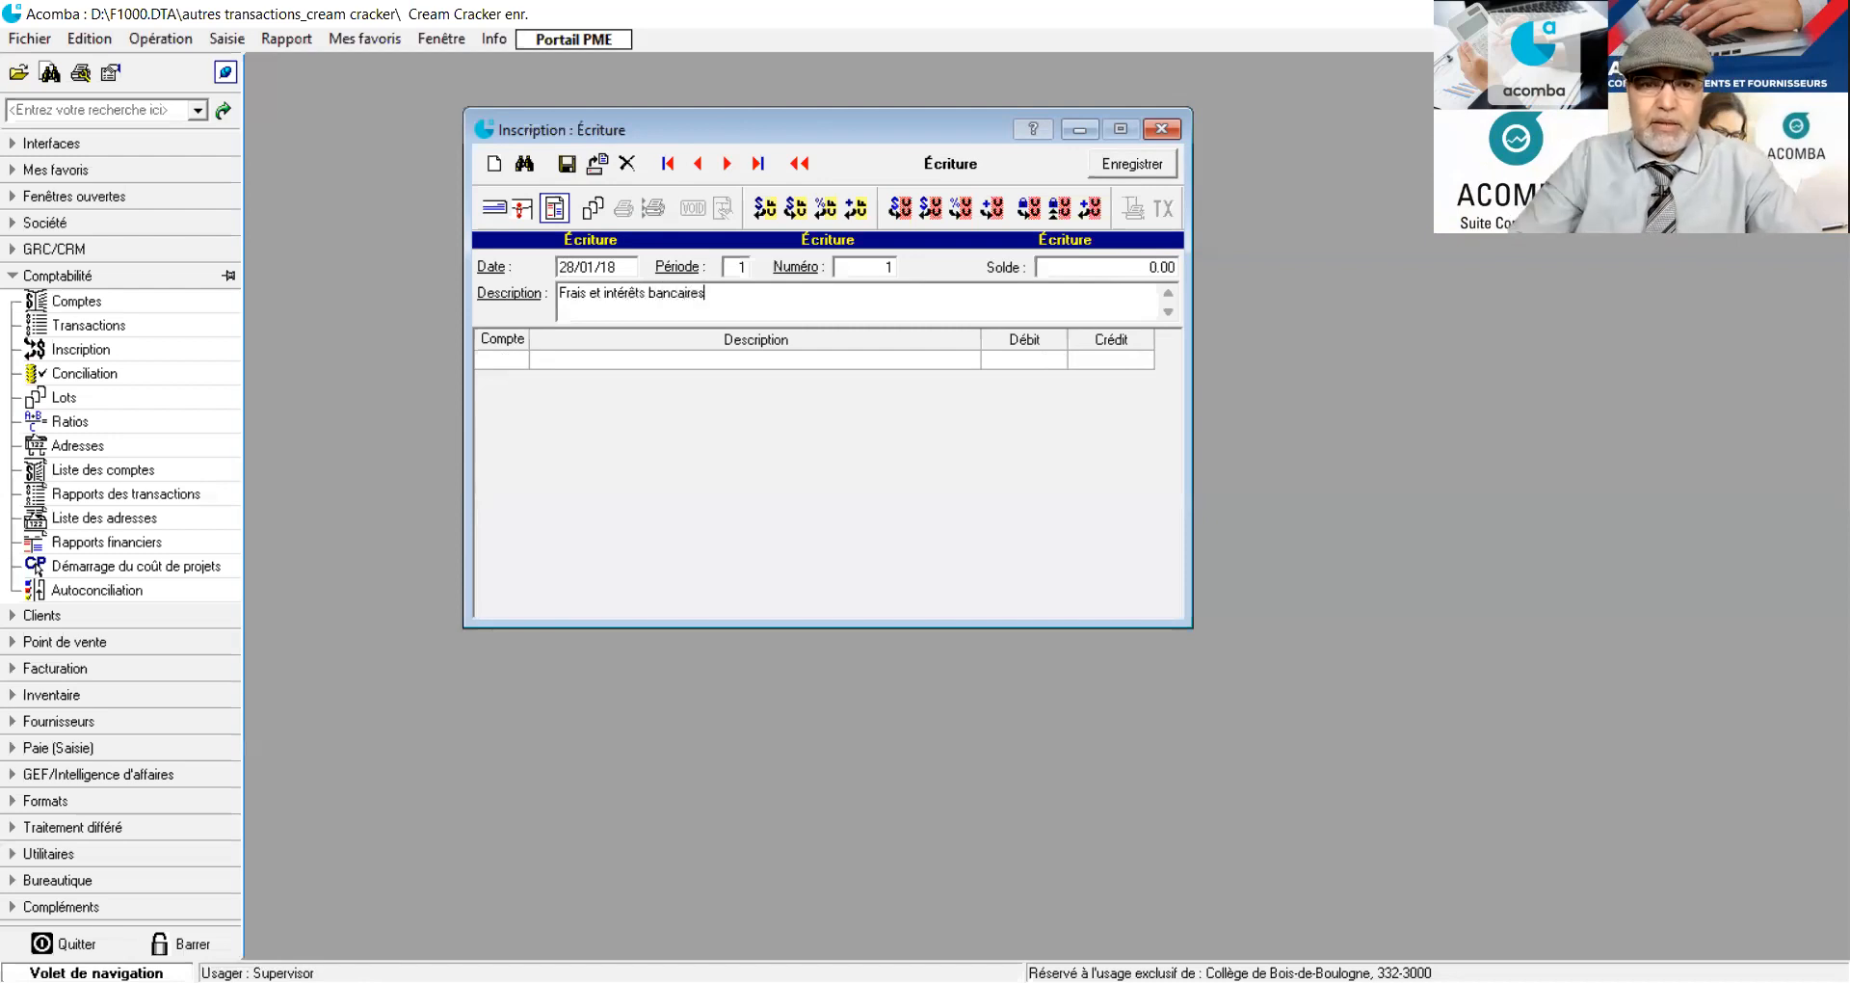
# Add account 9001 Intérêts et frais bancaires as the journal entry's first line with a debit of 295.
pyautogui.click(515, 363)
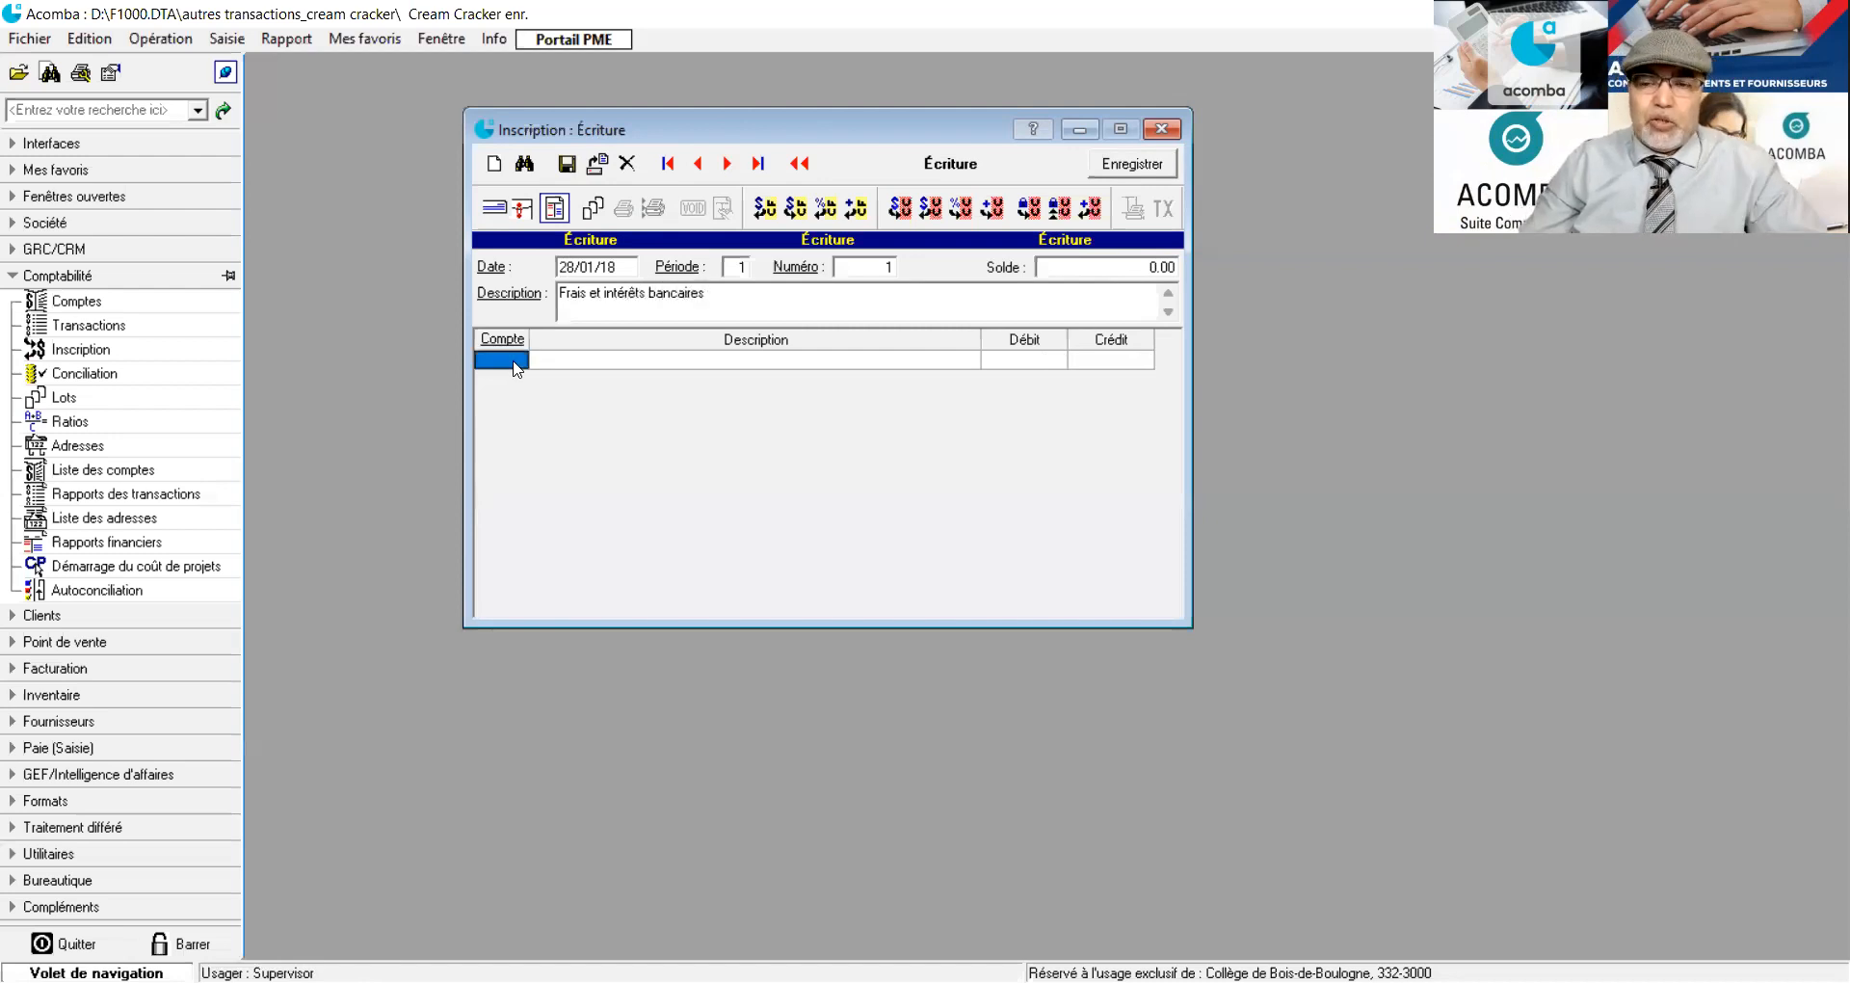
pyautogui.click(516, 362)
pyautogui.moveTo(516, 362); pyautogui.dragTo(524, 363)
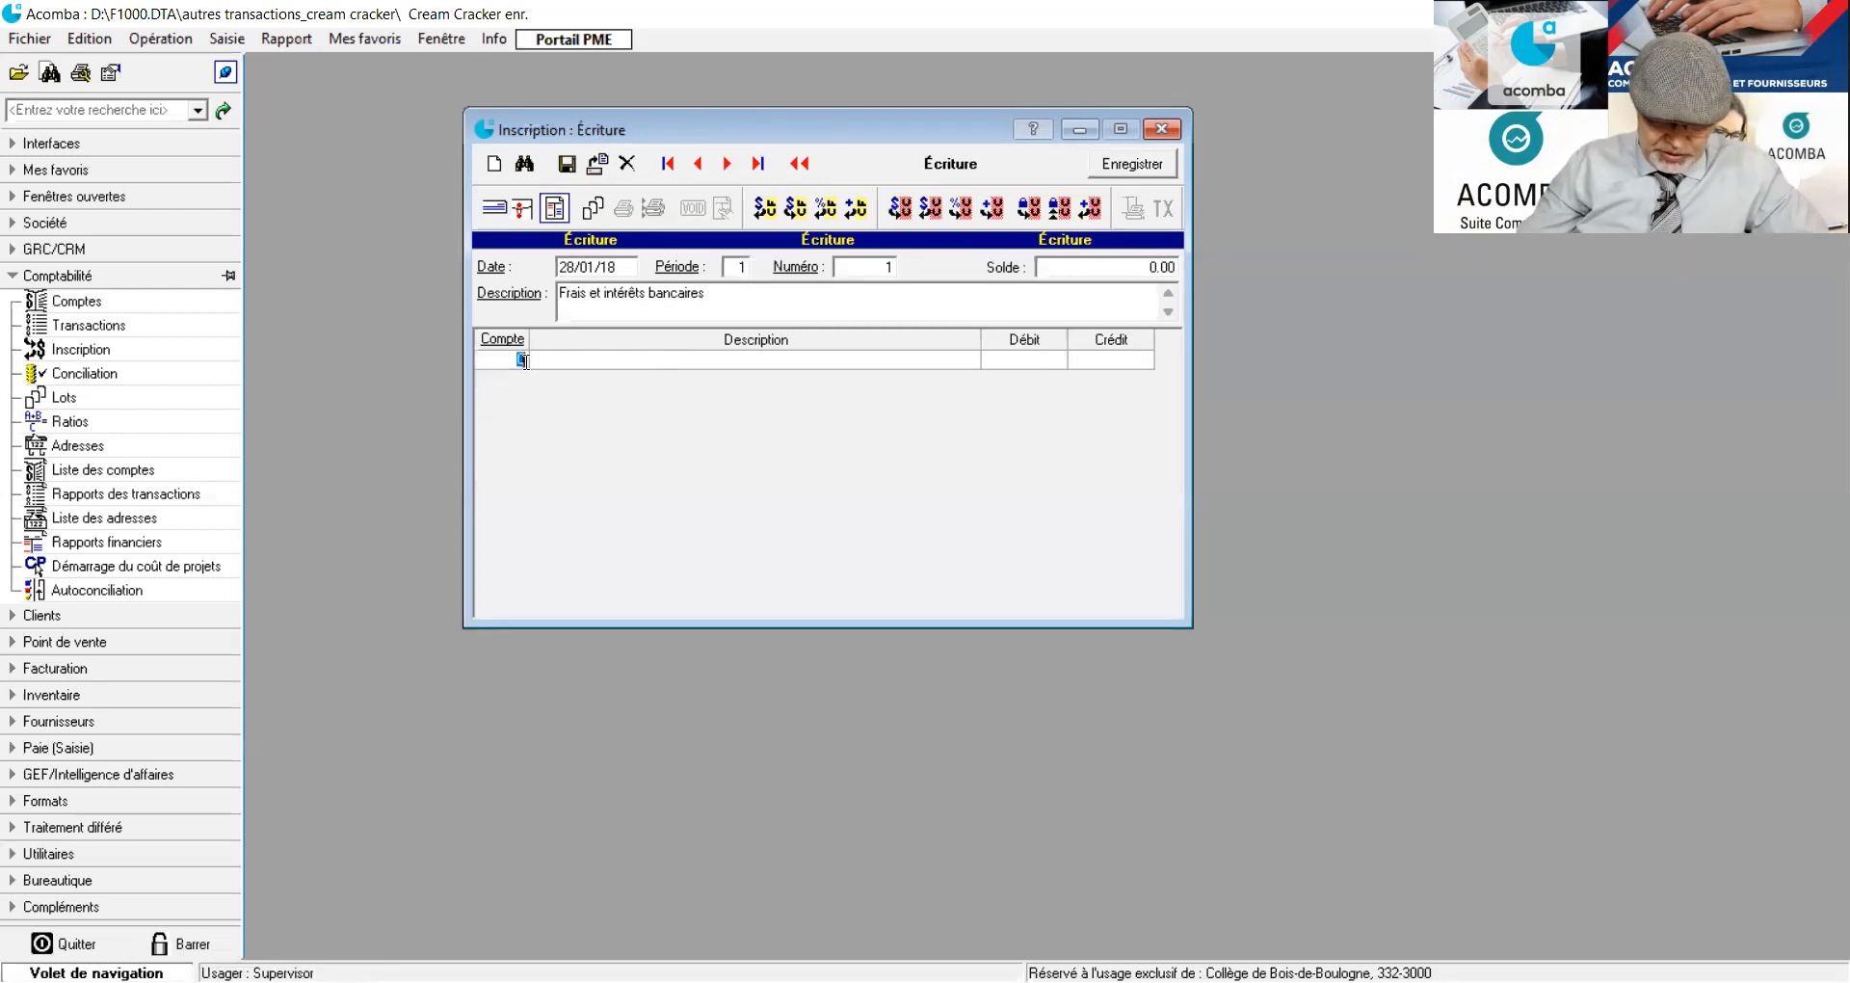
pyautogui.write('9001')
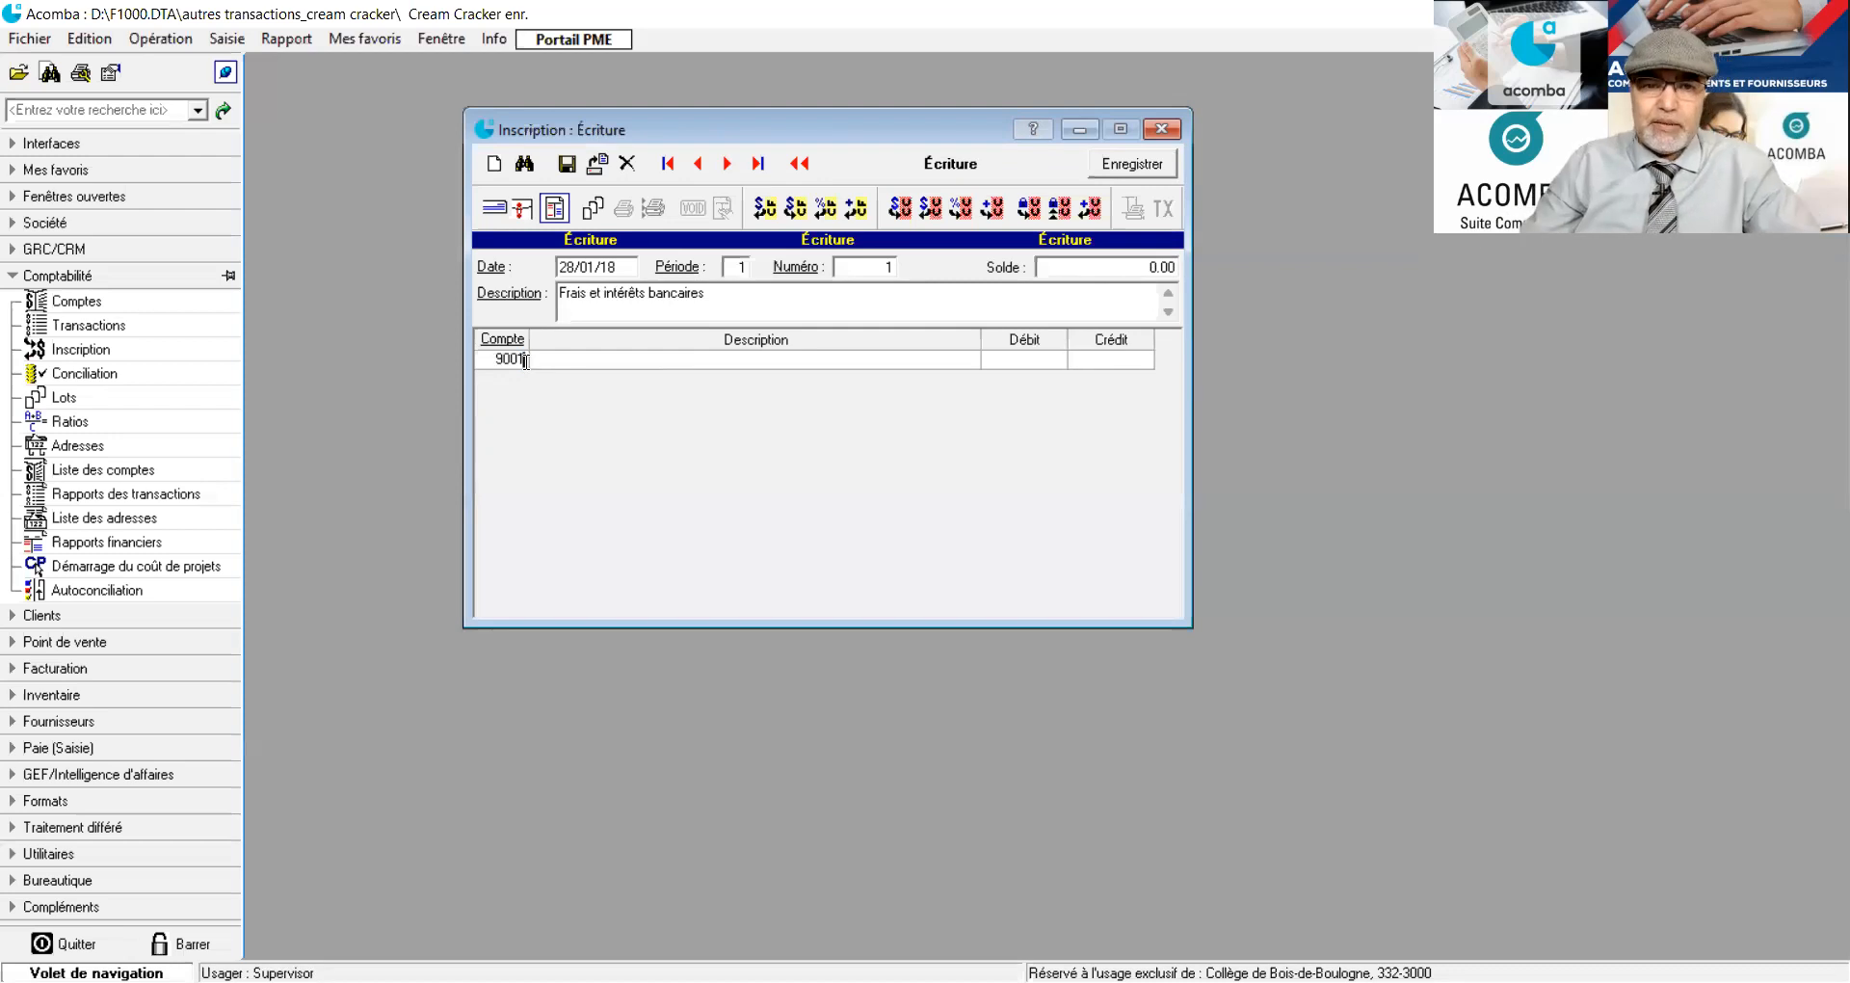
pyautogui.press('Return')
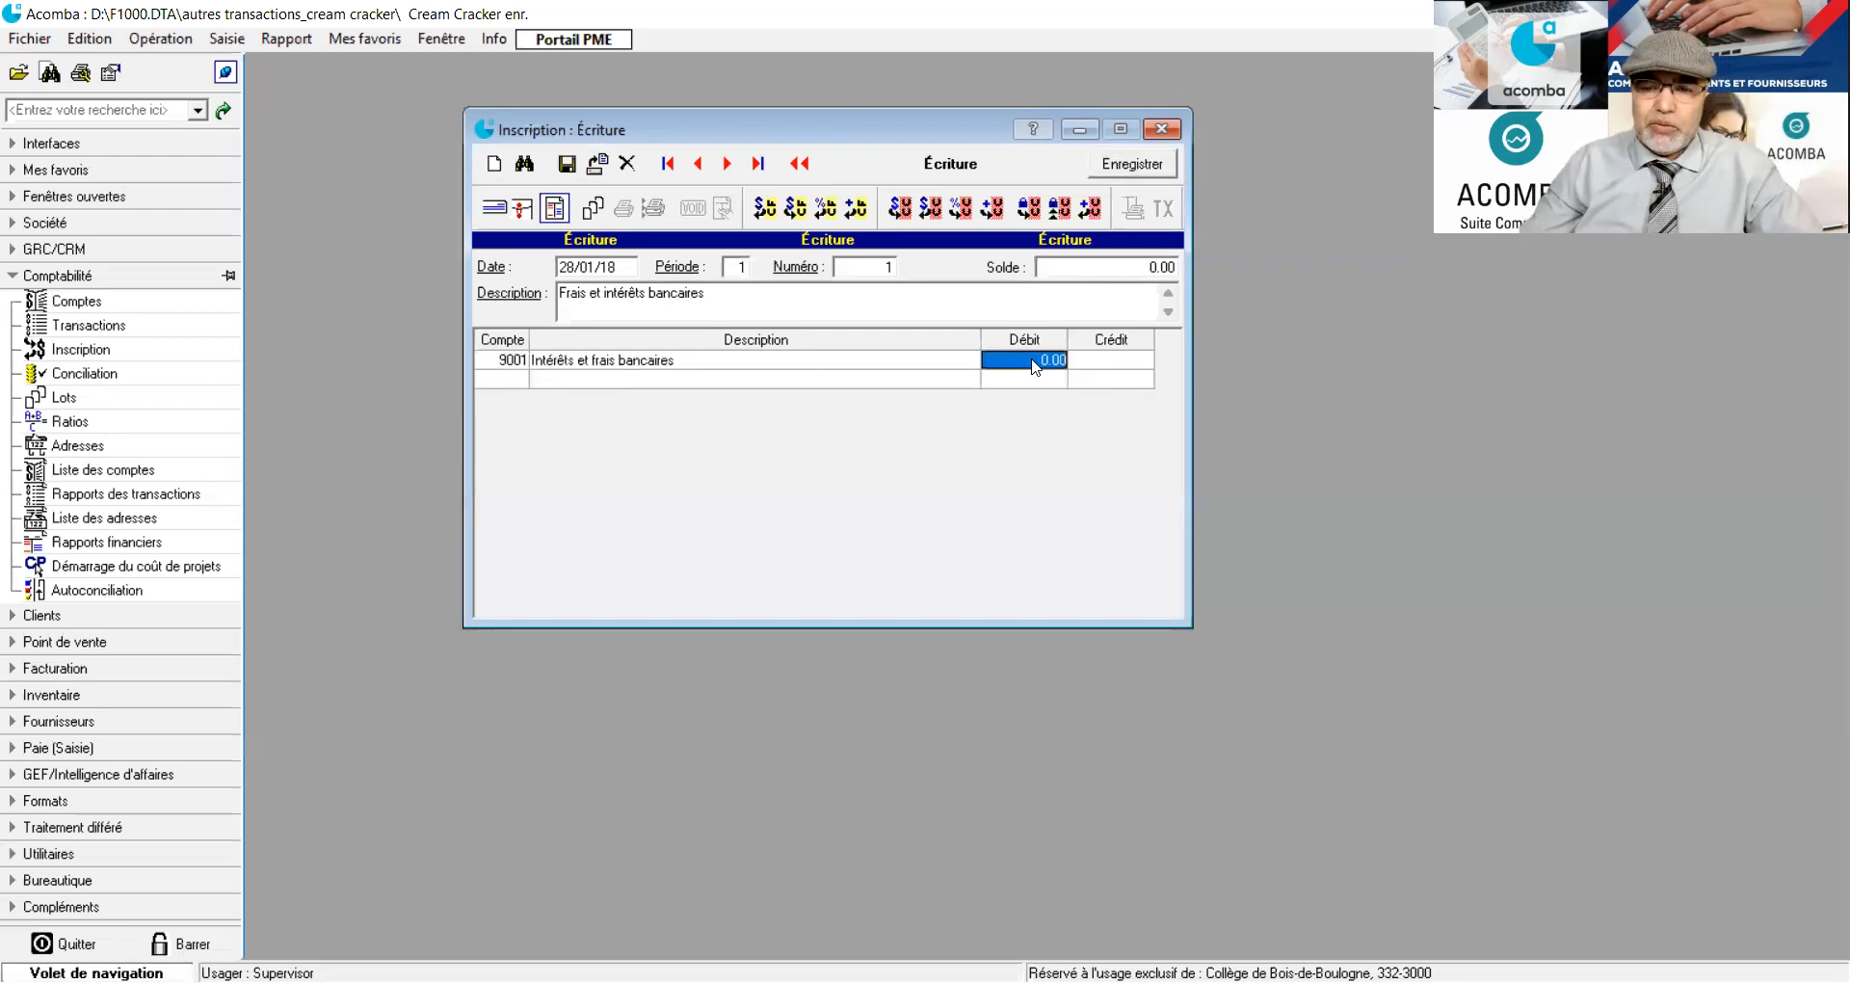
pyautogui.write('295')
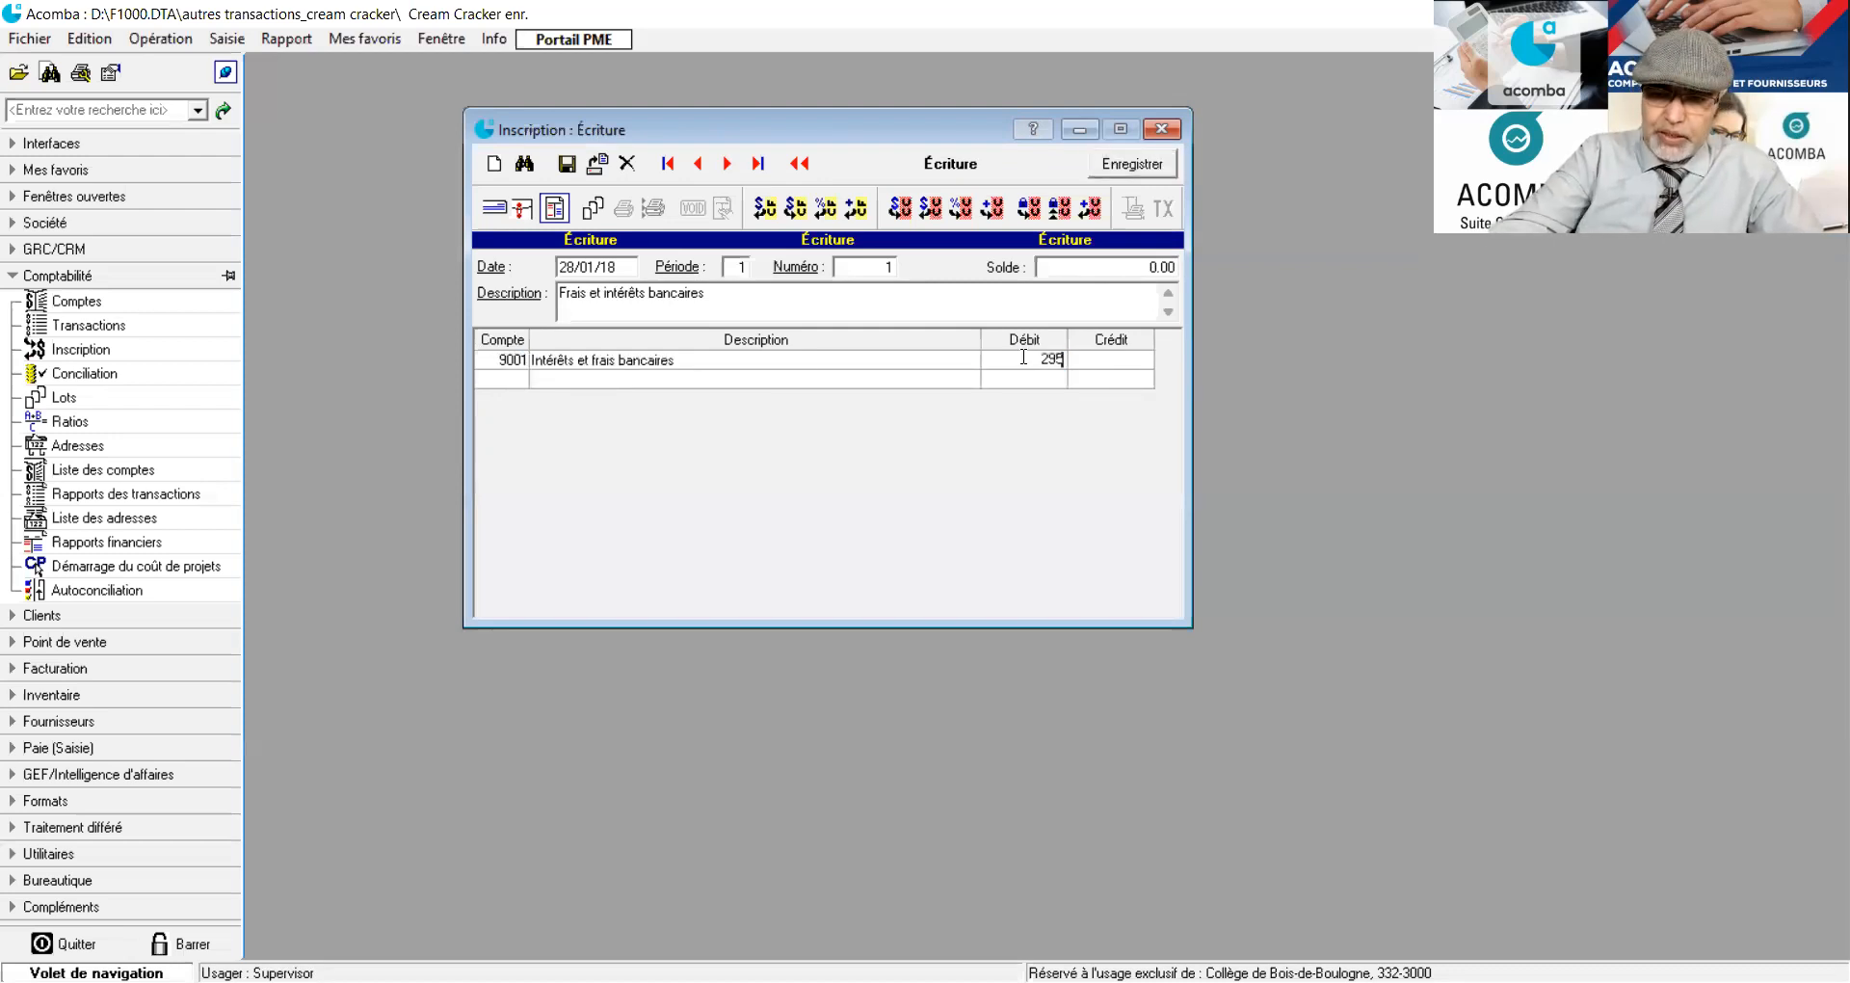
# Add account 1001 Caisses Dejardins_CAD as the journal entry's second line with a credit of 295.
pyautogui.click(501, 381)
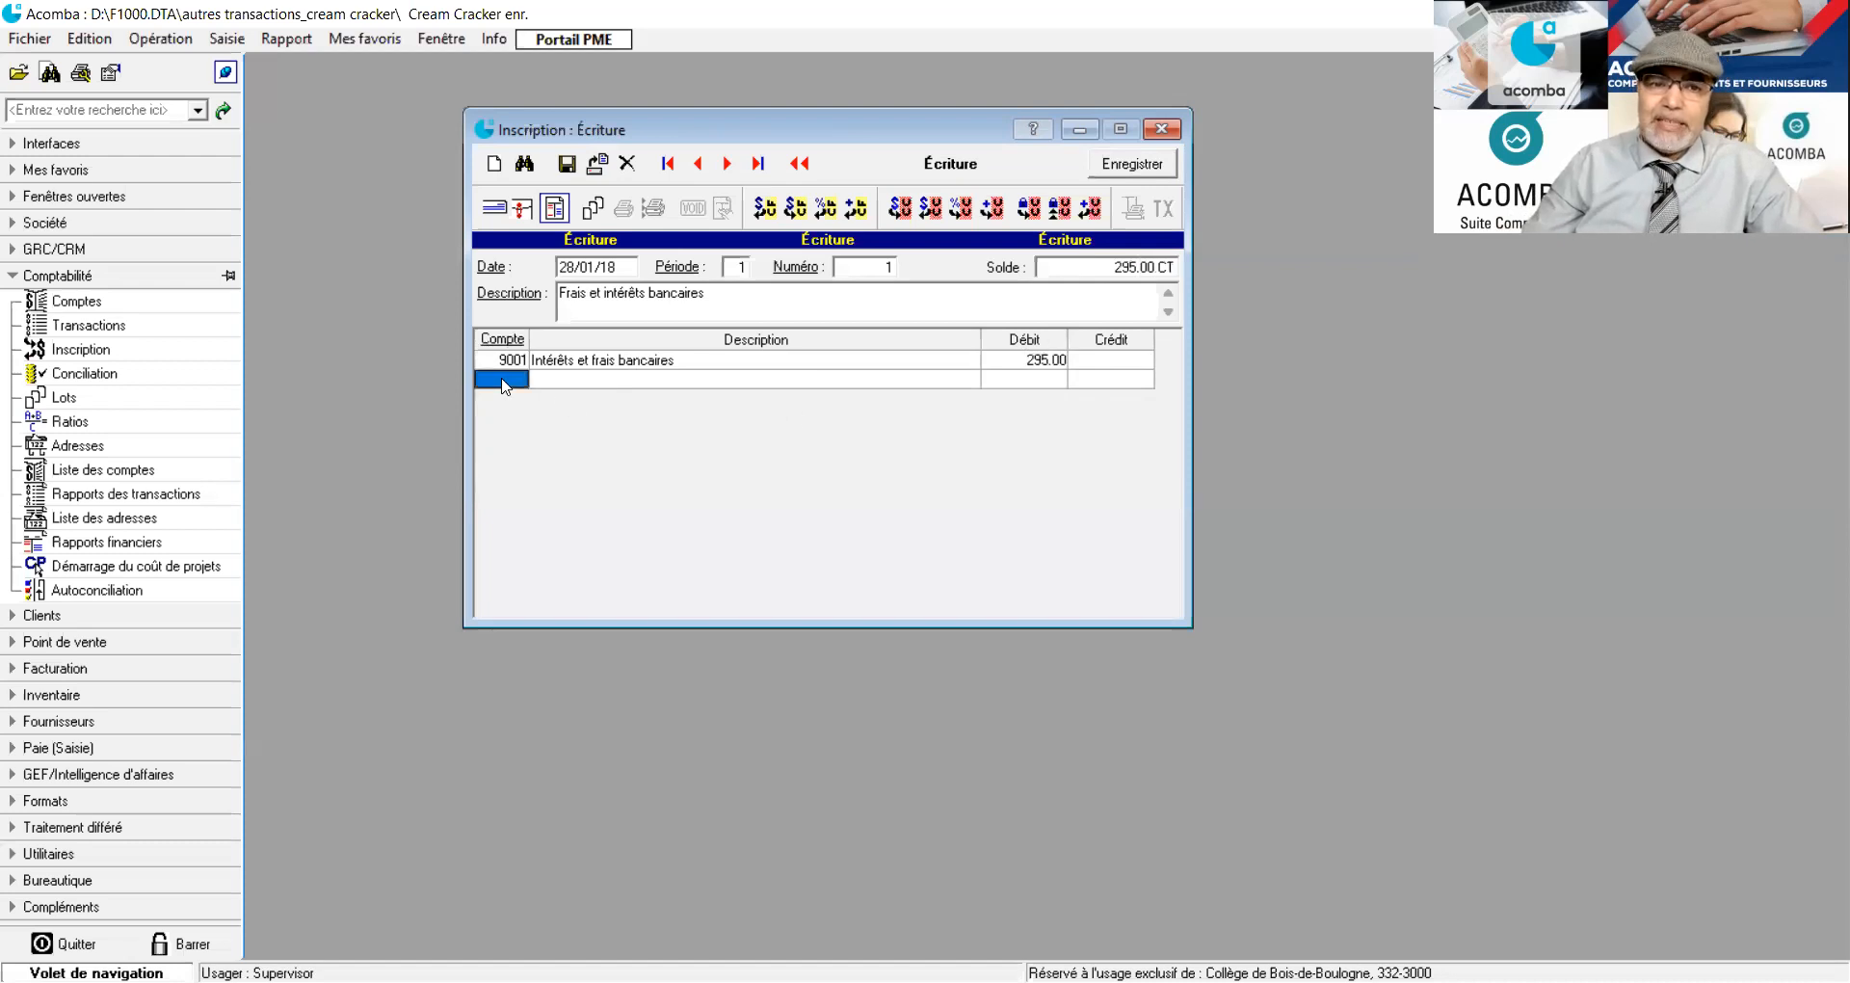
pyautogui.click(502, 379)
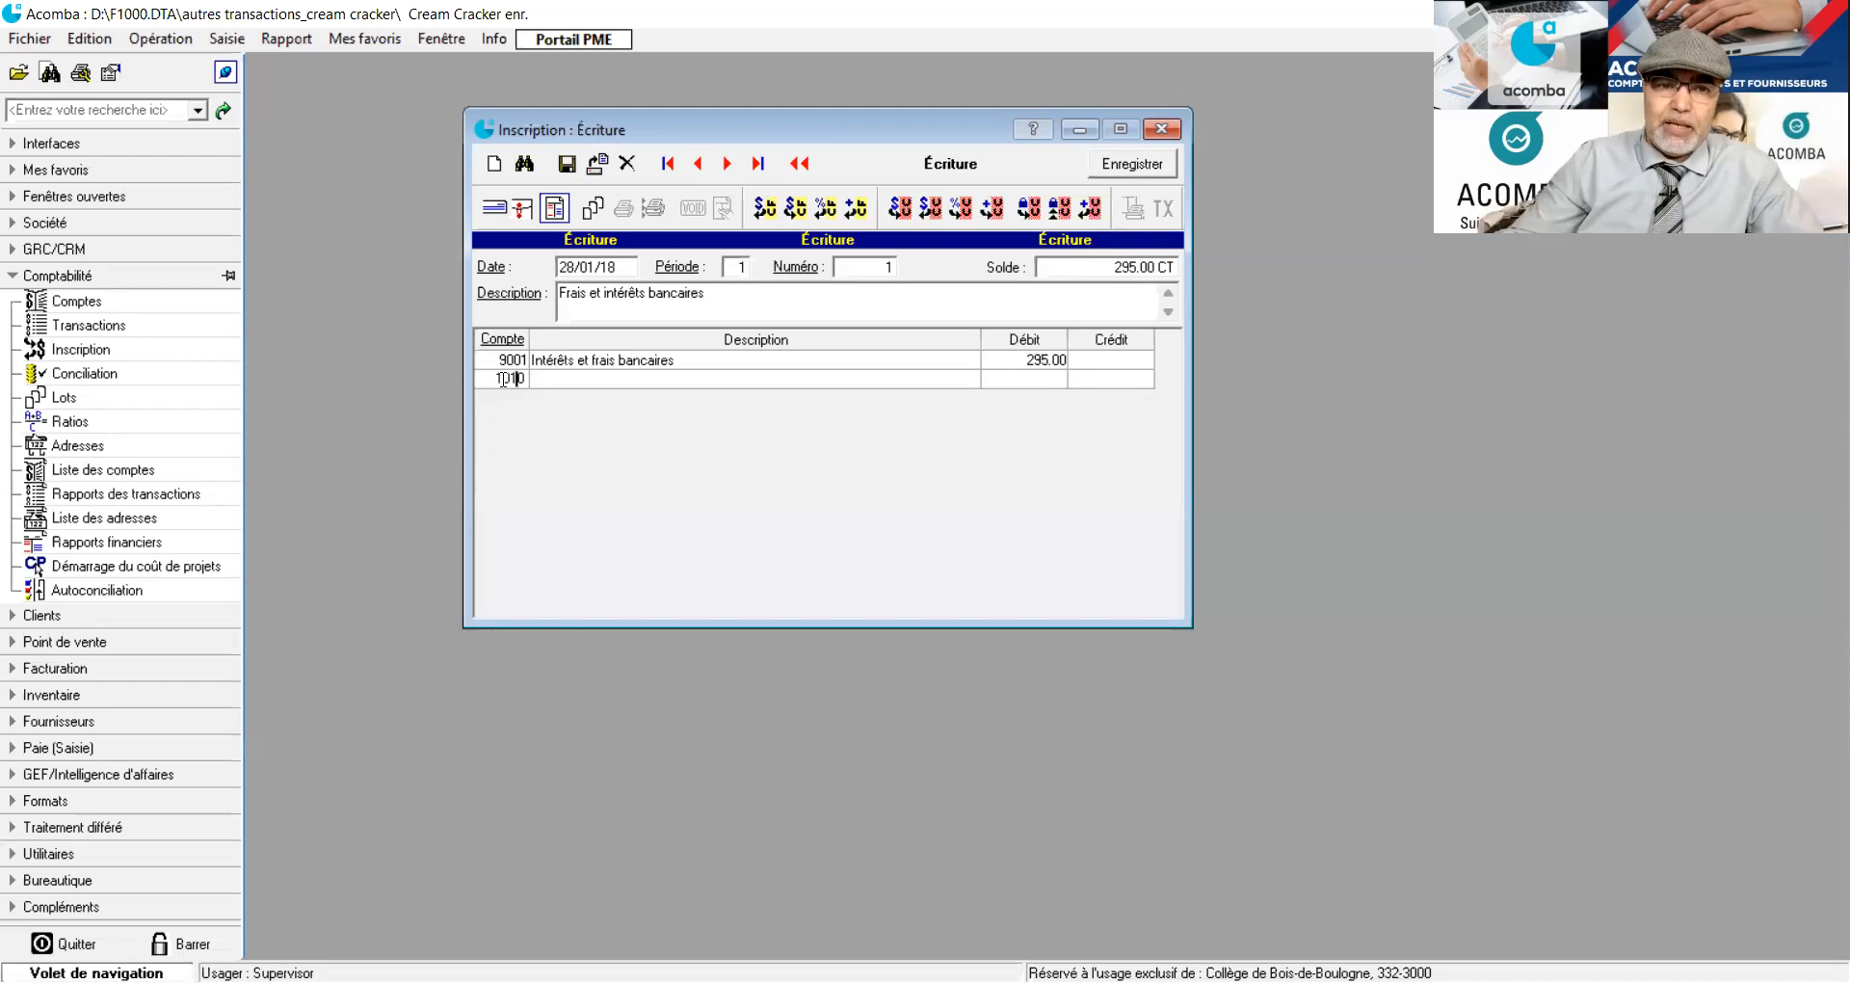
pyautogui.write('1')
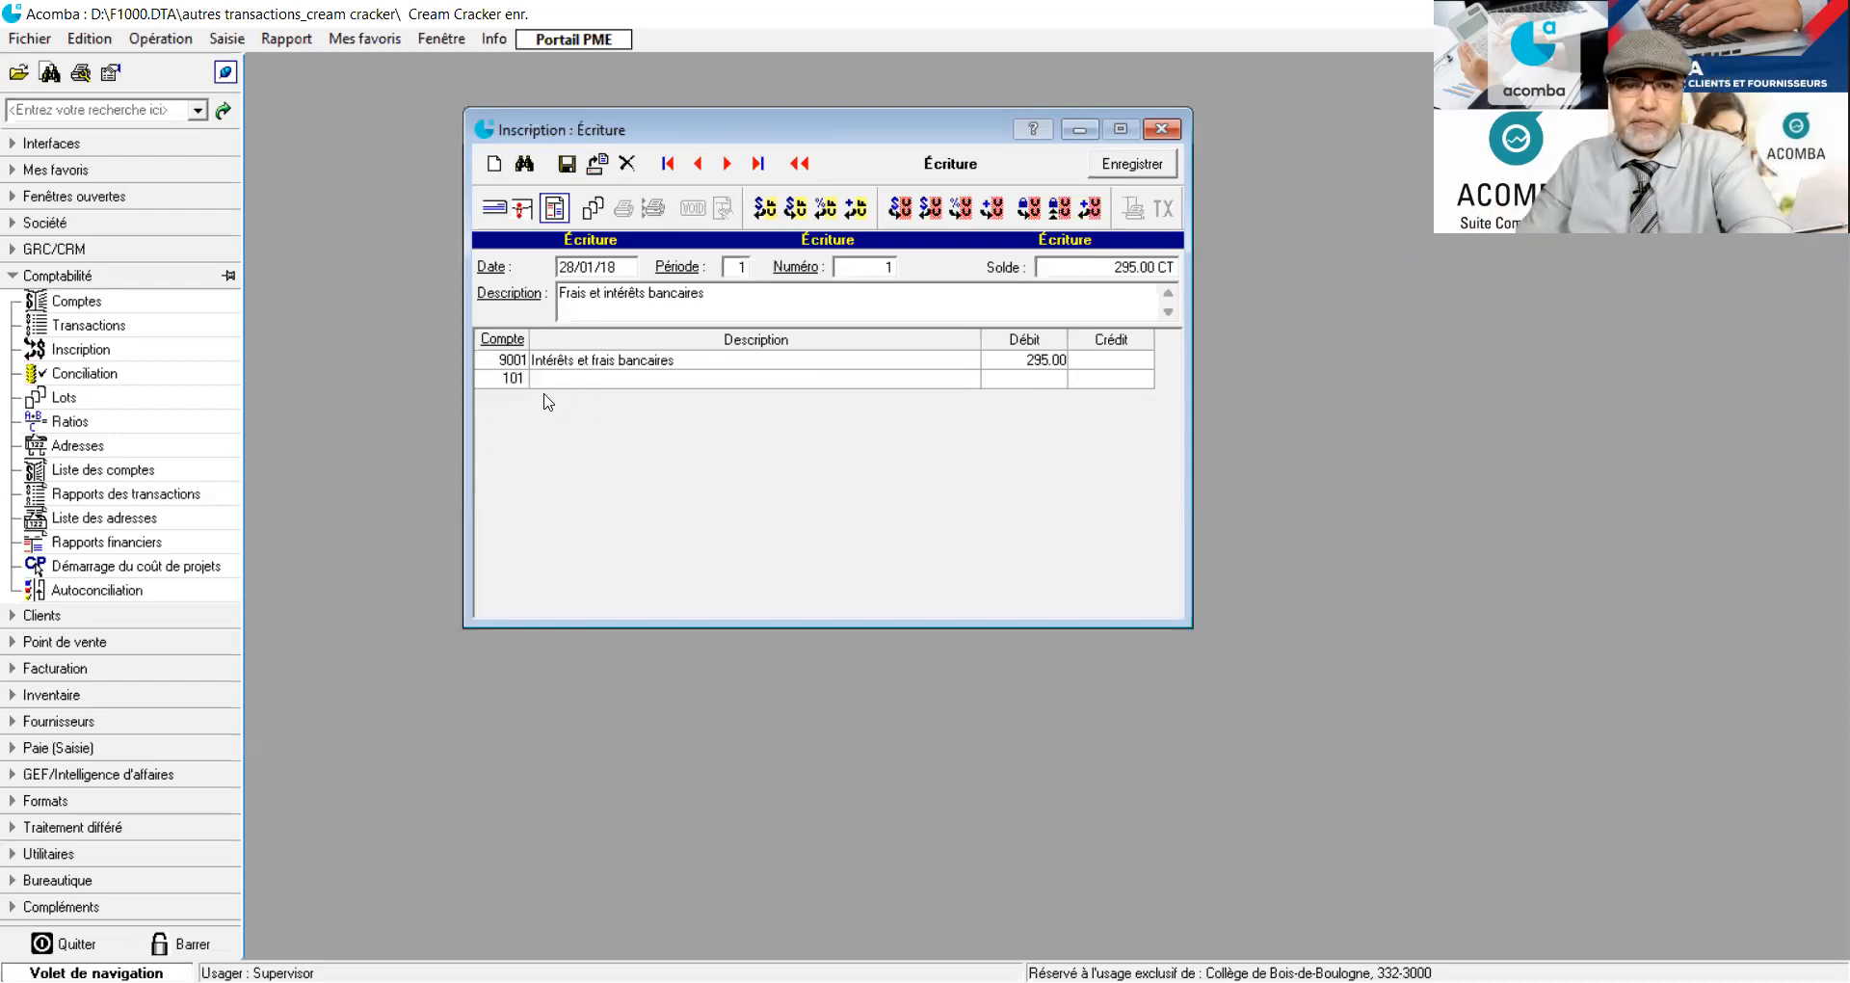
pyautogui.press('BackSpace')
pyautogui.write('01')
pyautogui.press('Return')
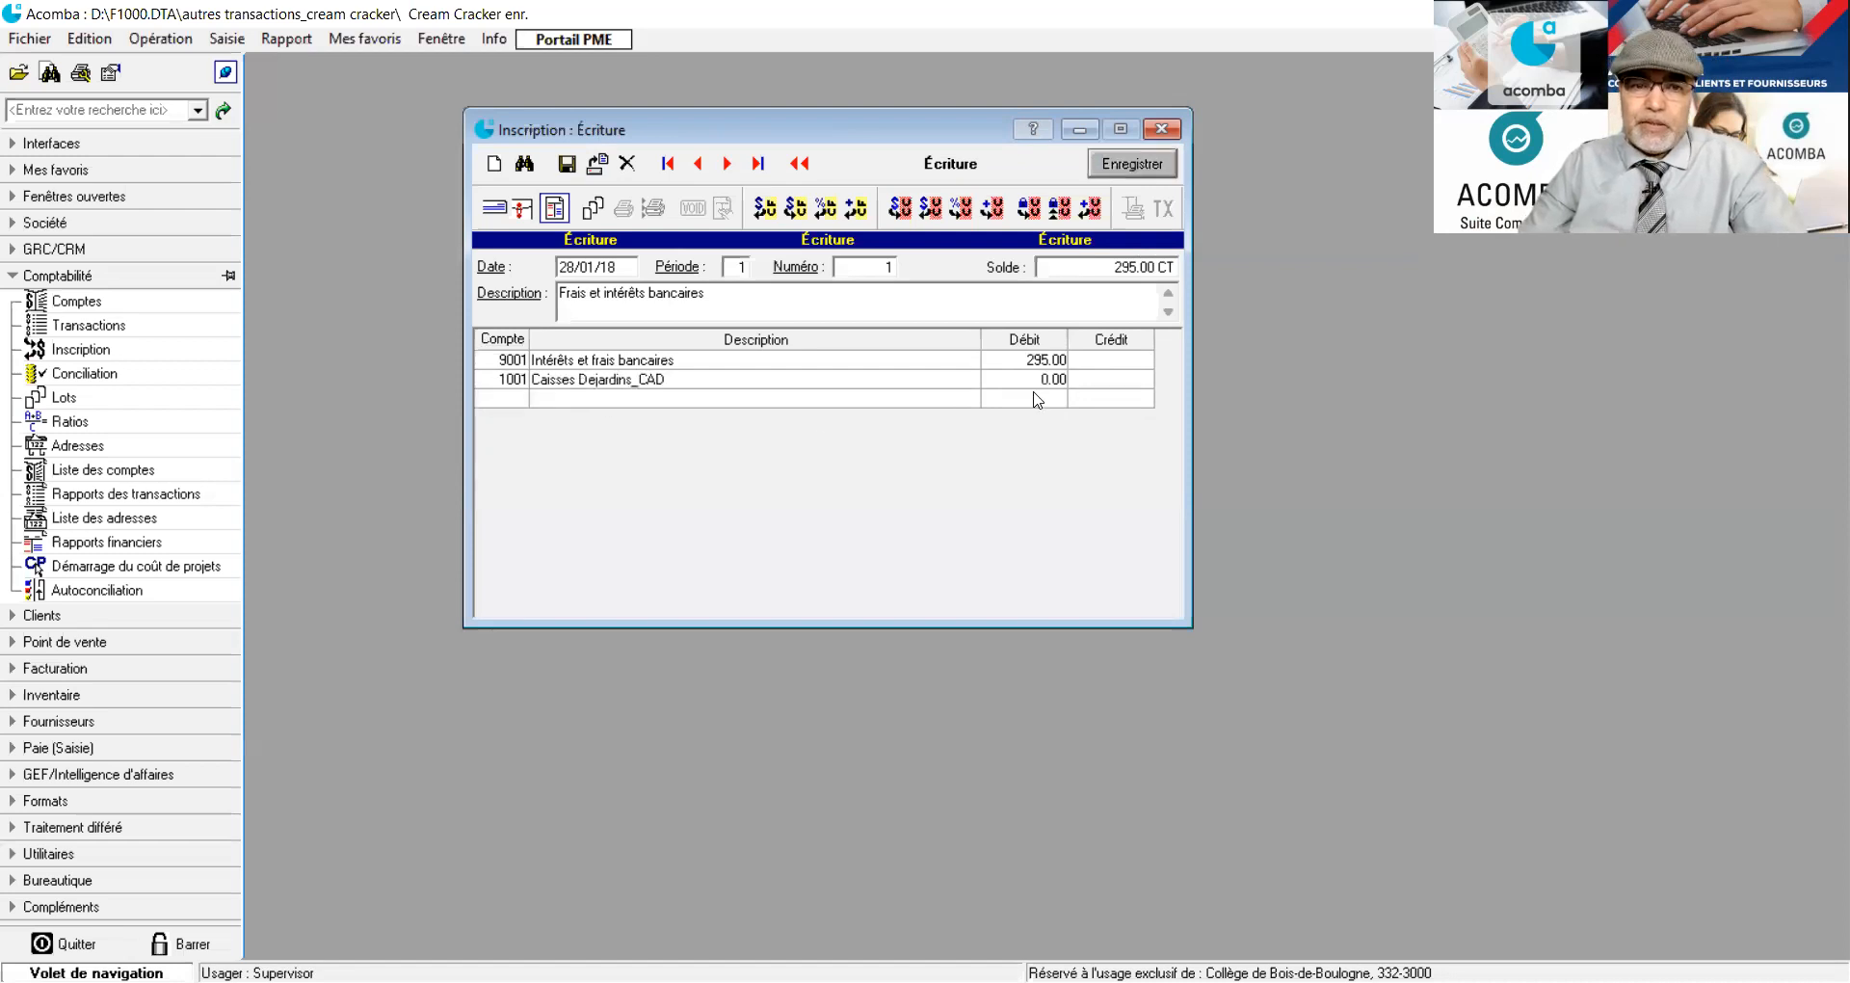
pyautogui.click(1127, 379)
pyautogui.write('295')
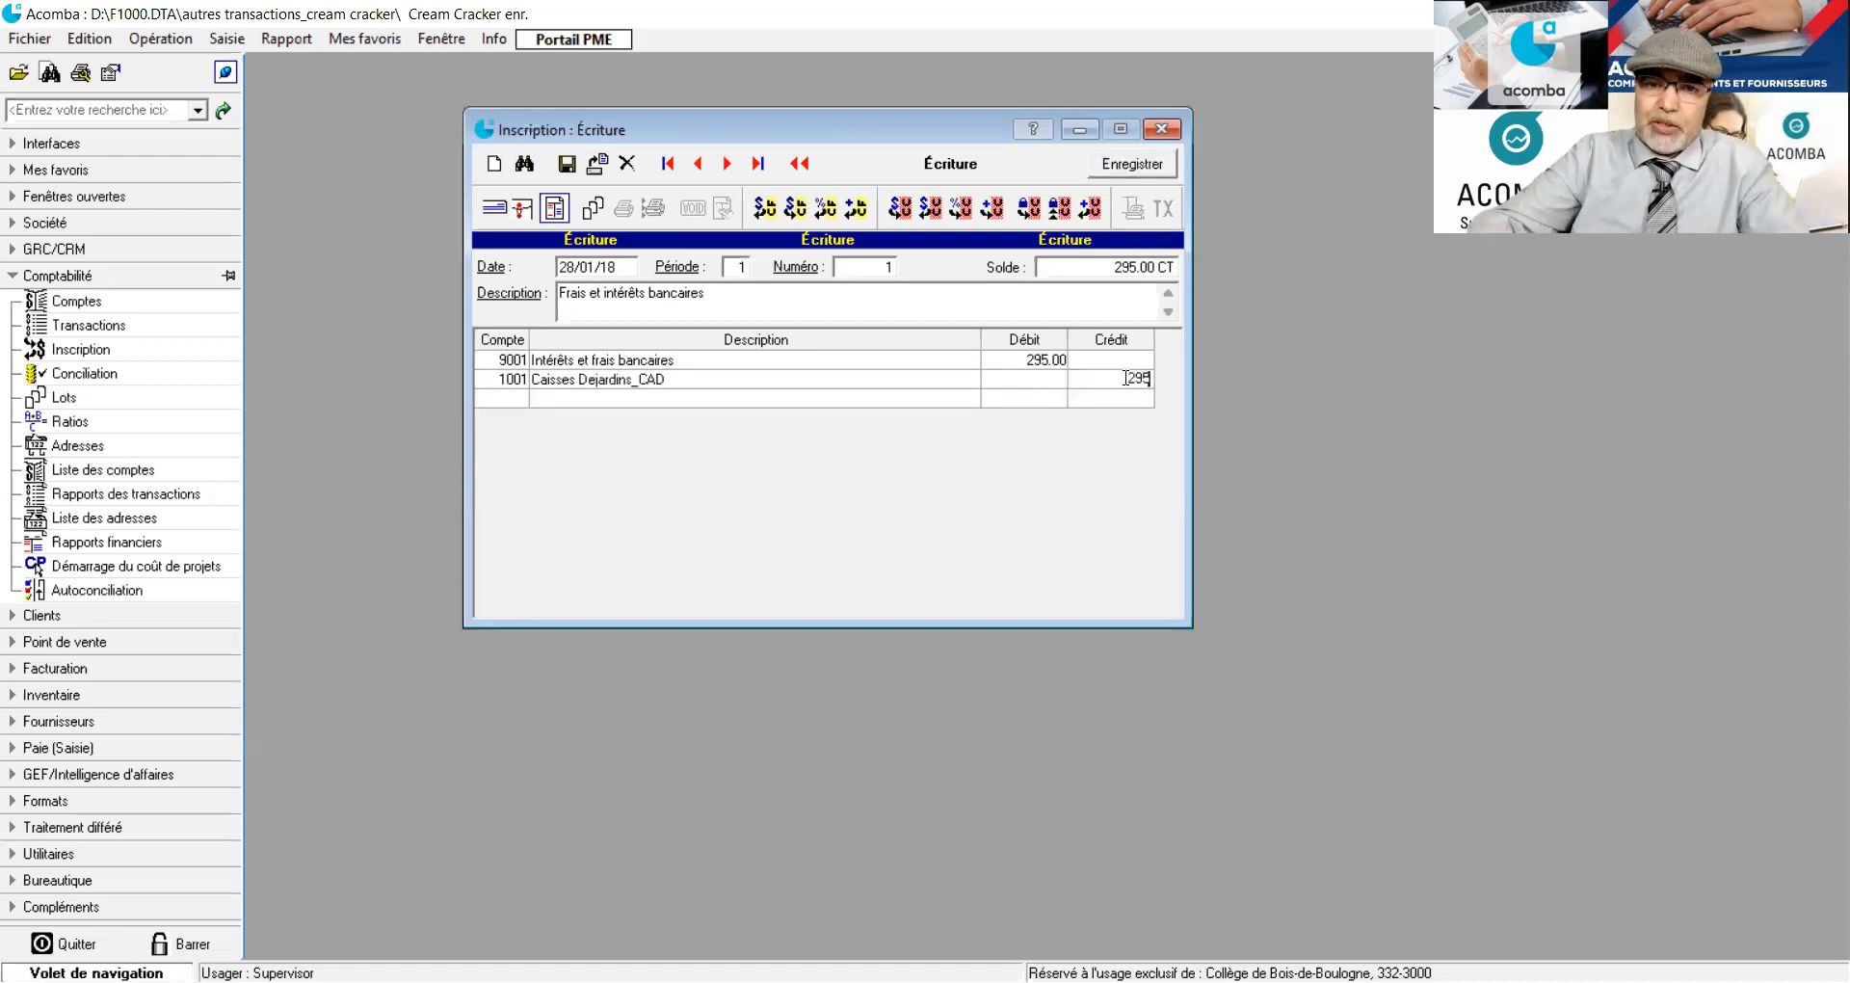
pyautogui.press('Return')
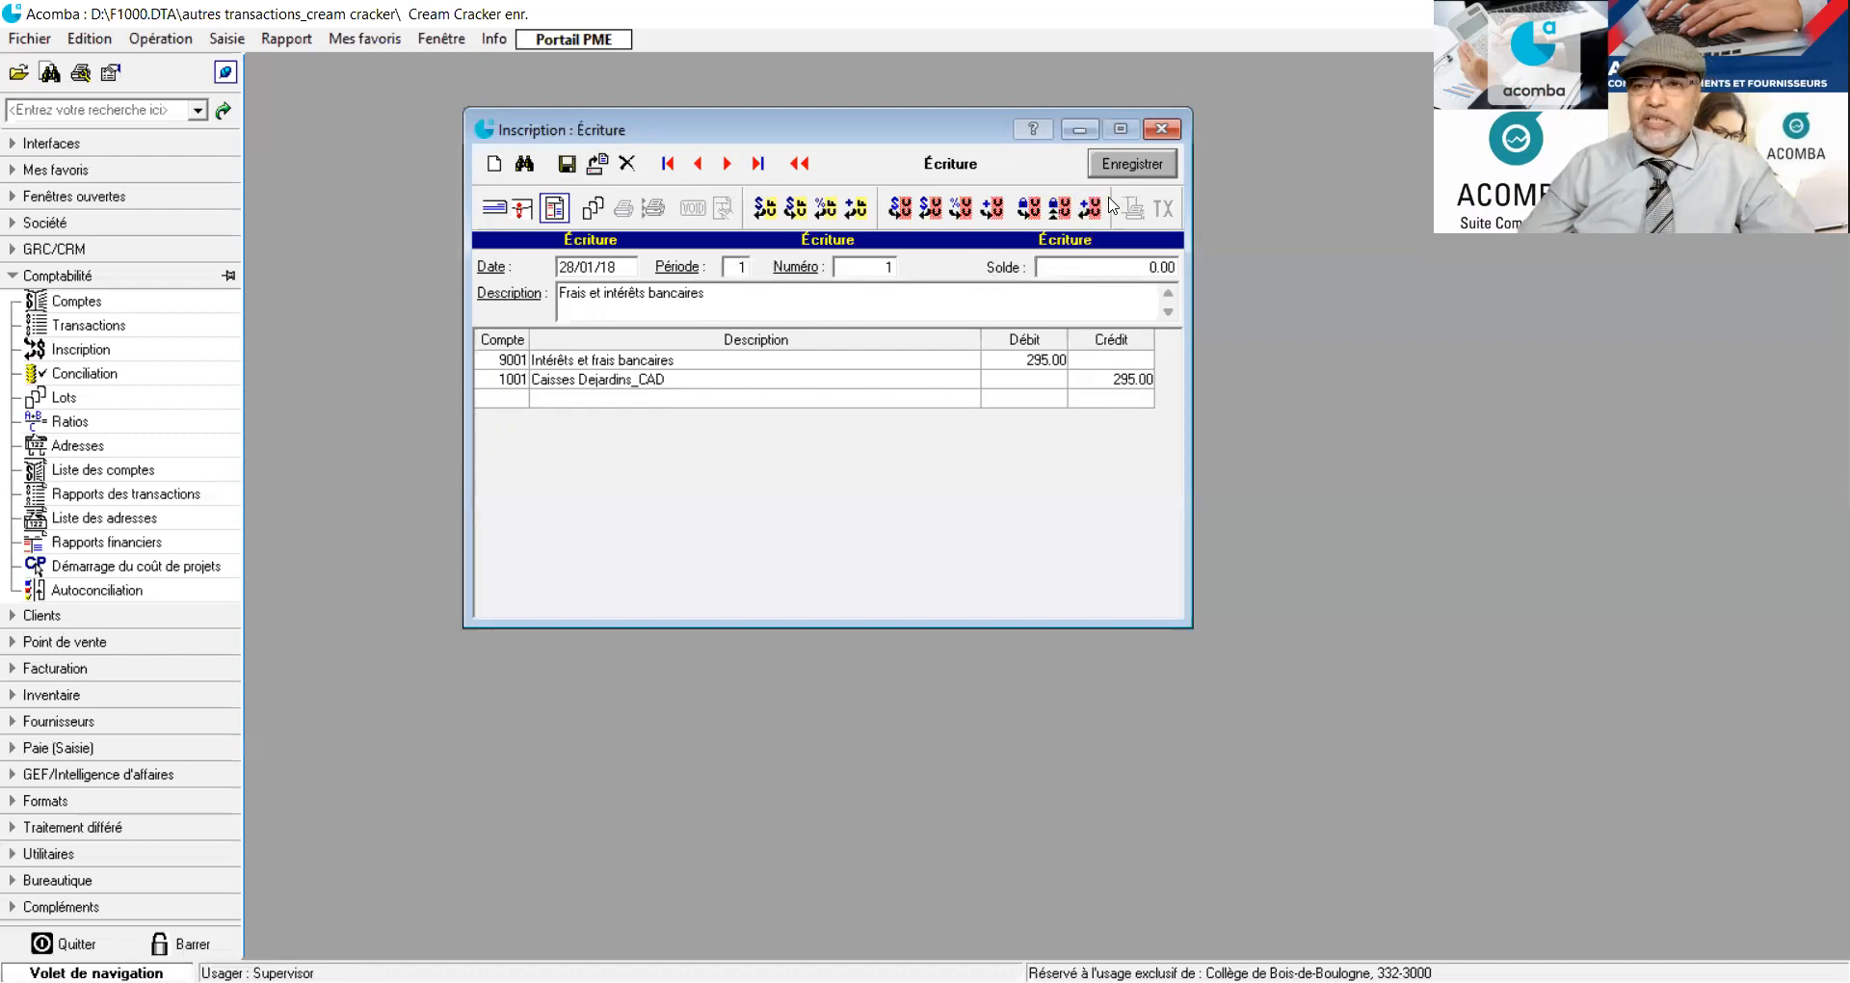
# Save the bank charges journal entry and close the entry window.
pyautogui.click(569, 164)
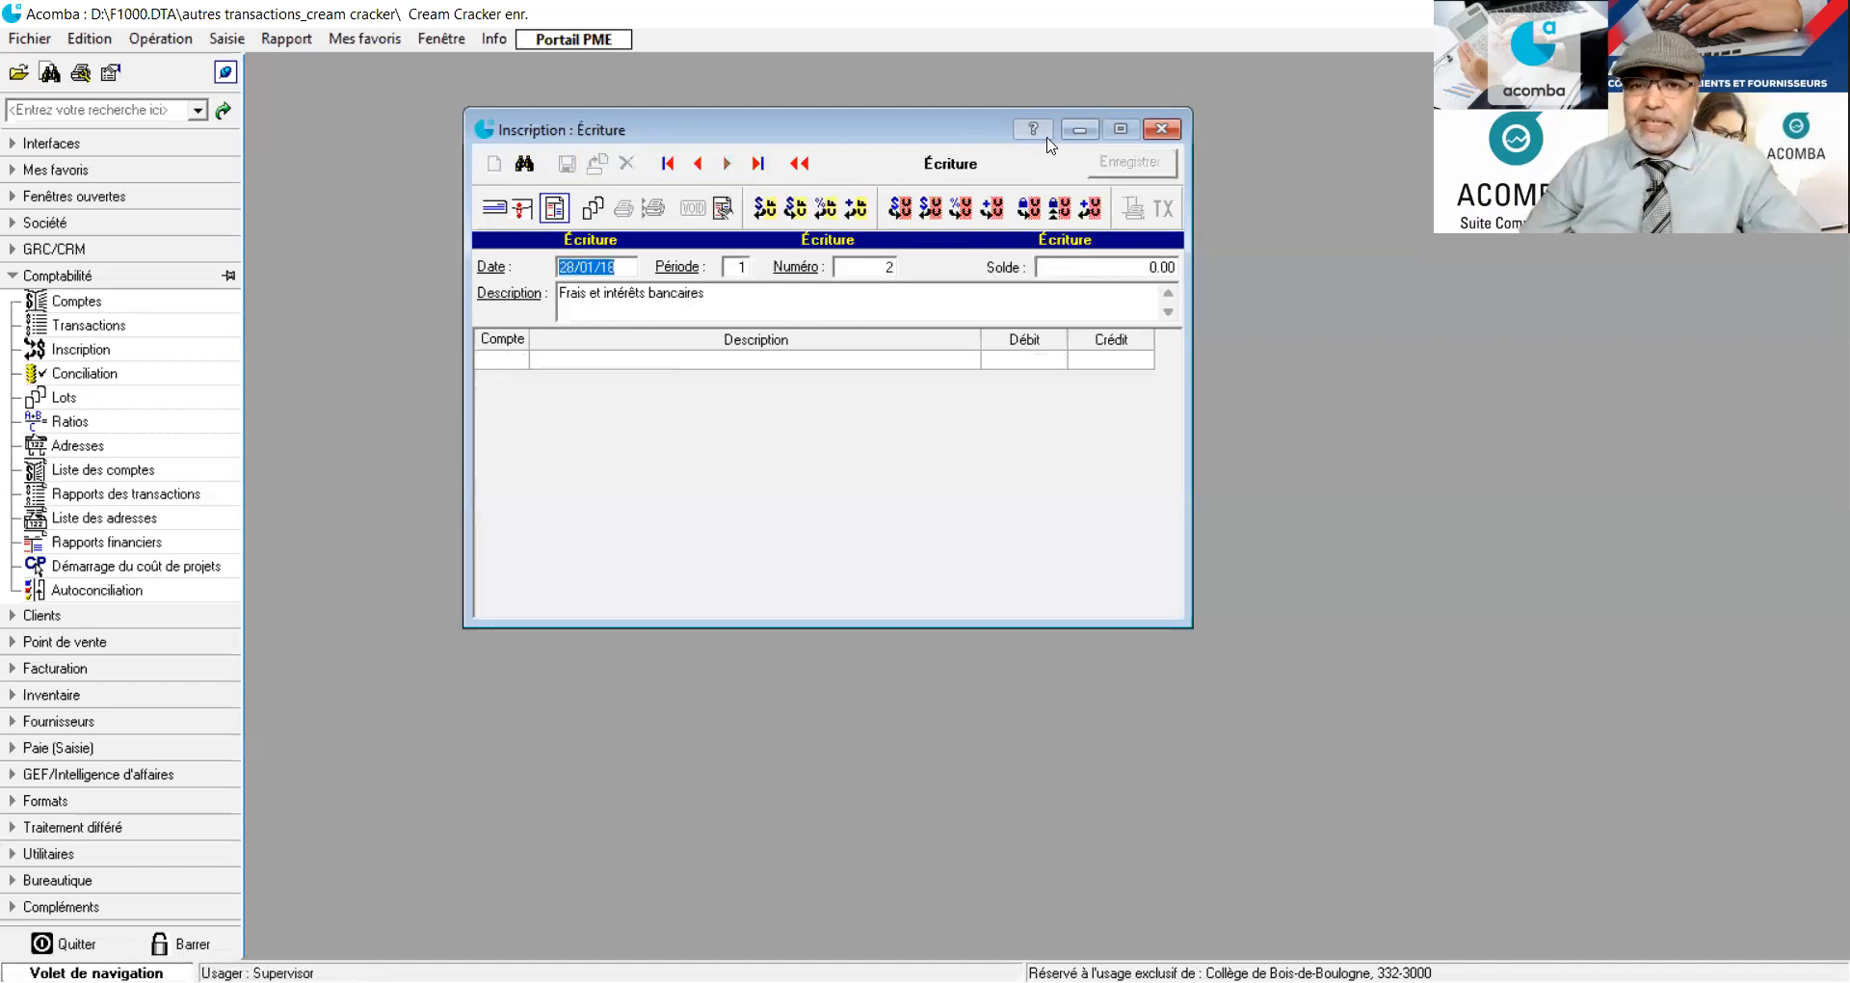
pyautogui.click(1160, 129)
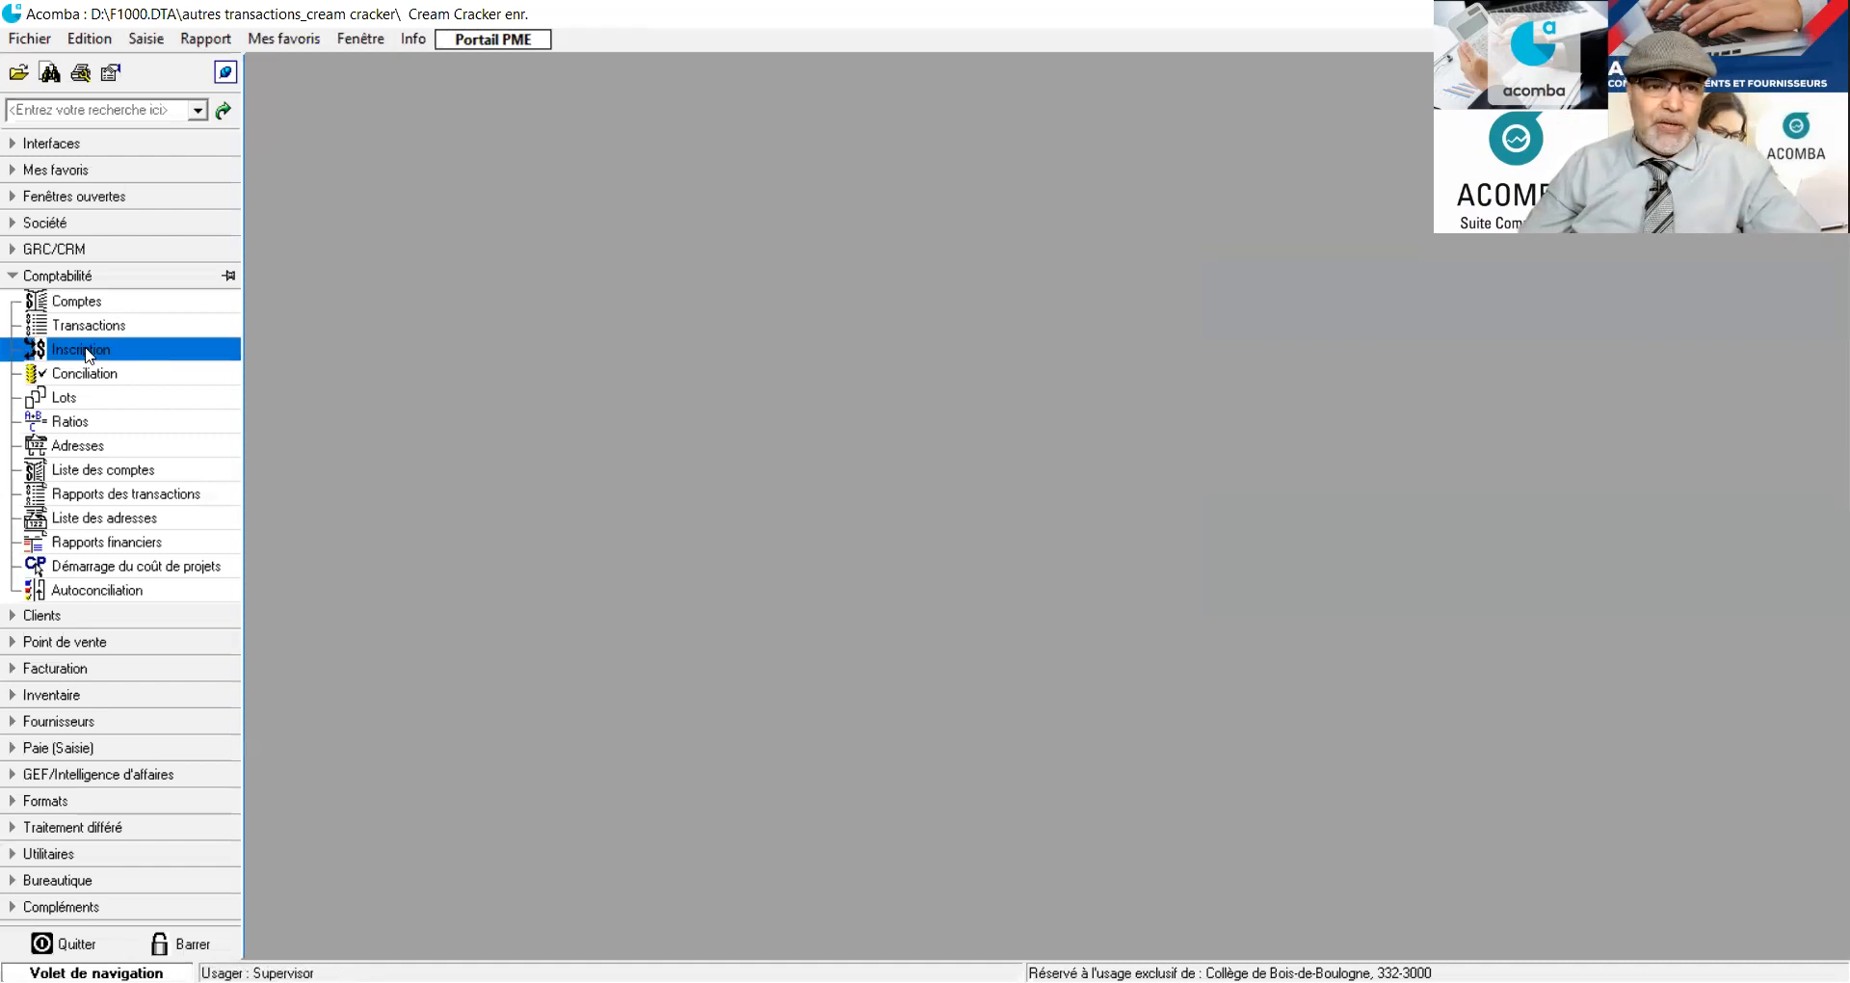
# From the list of recorded transactions, correct the first word of cheque 101's description to "Reglement" and save the cheque.
pyautogui.click(87, 324)
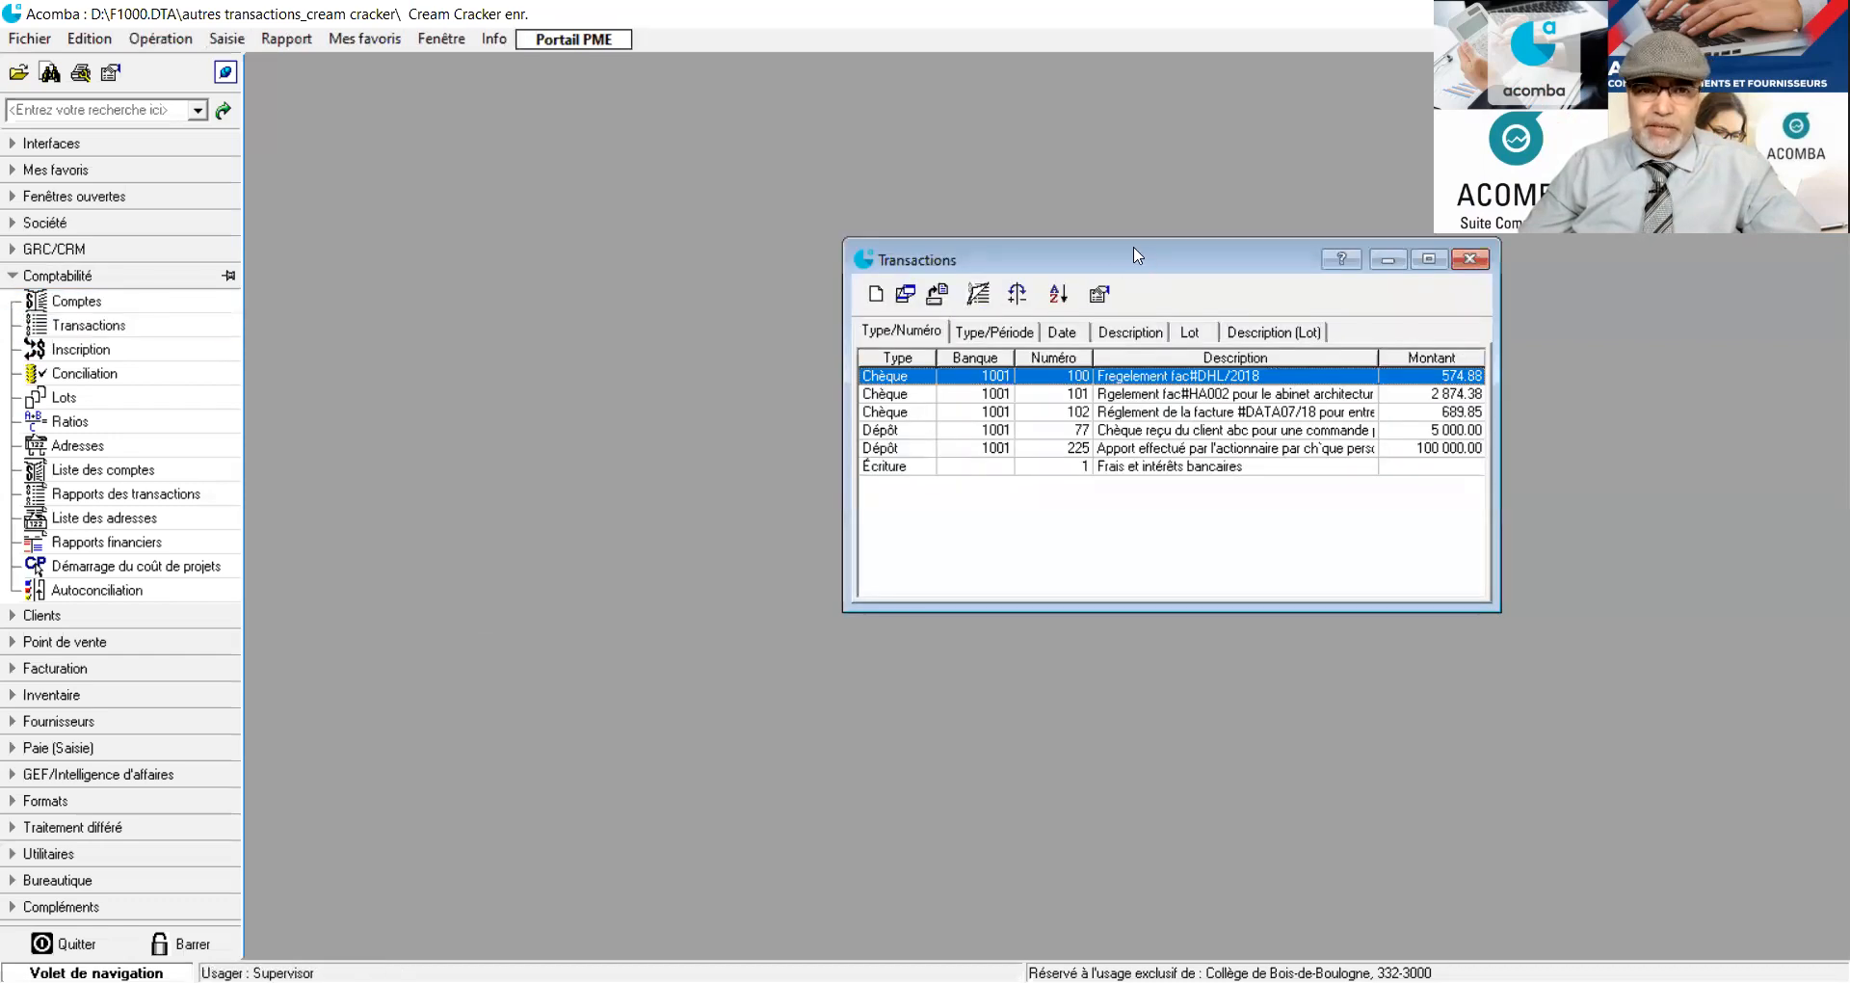
pyautogui.moveTo(1134, 255); pyautogui.dragTo(729, 175)
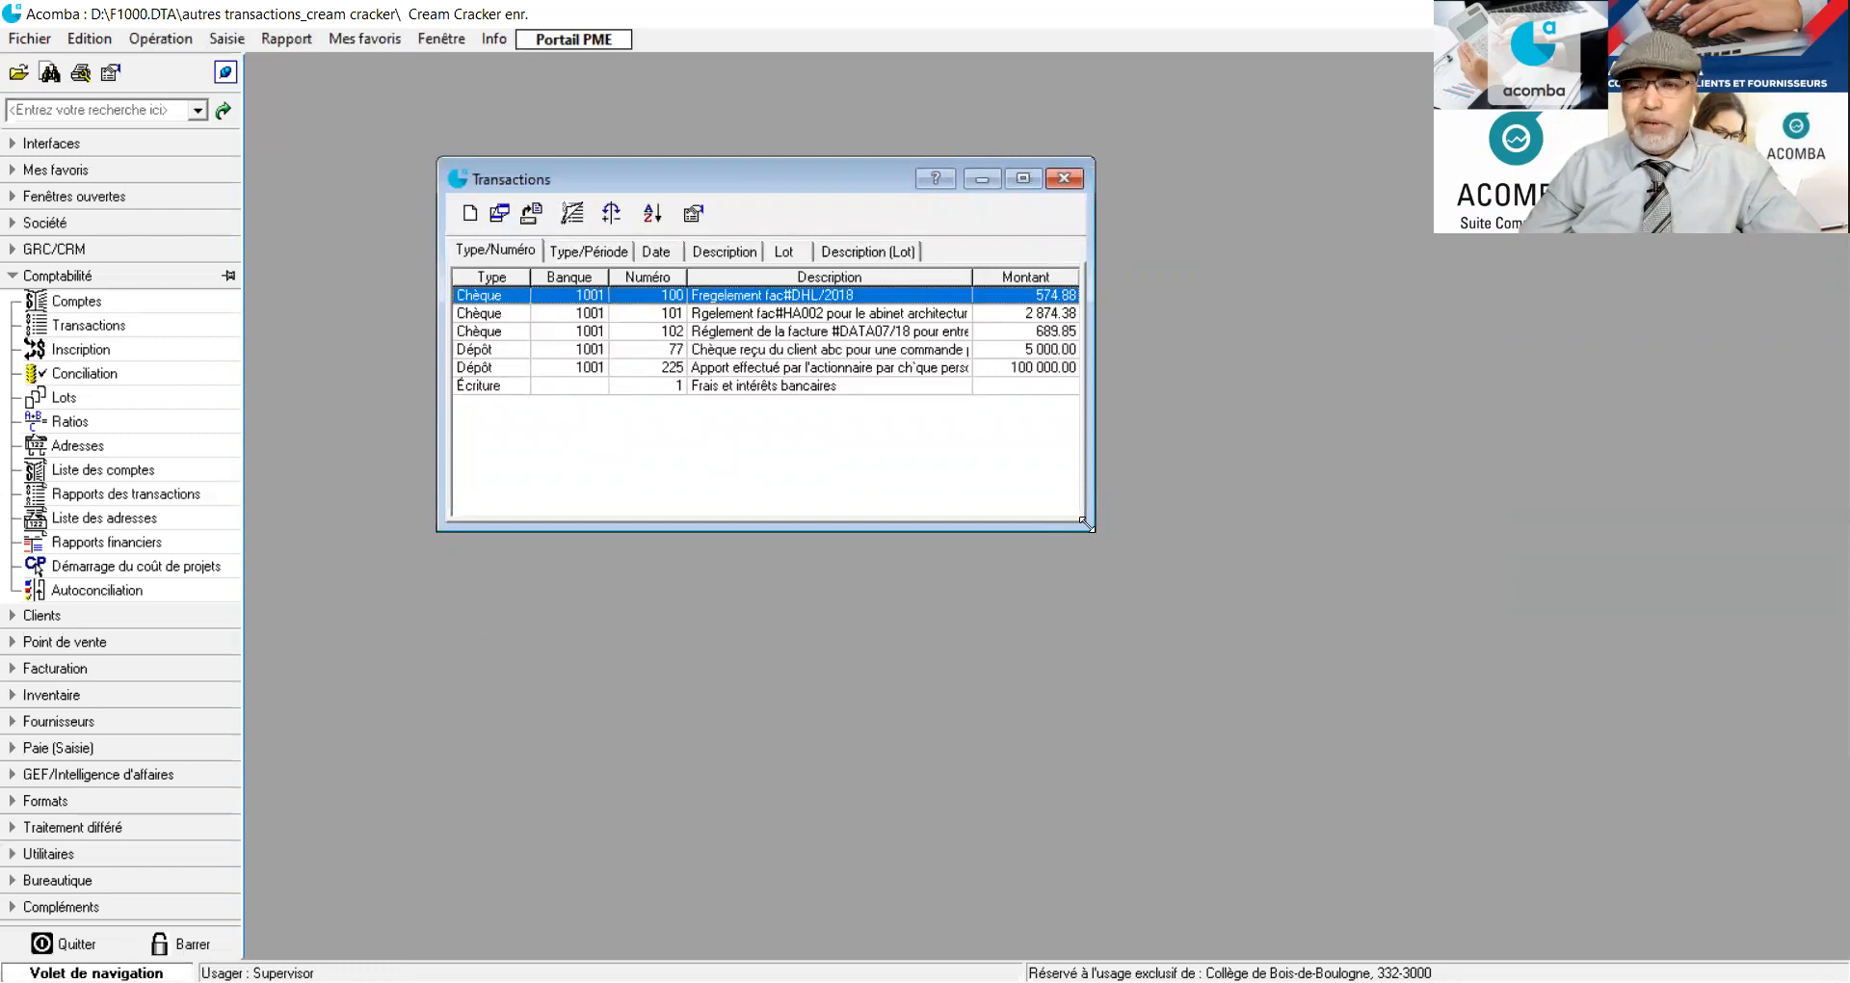
pyautogui.moveTo(1084, 523); pyautogui.dragTo(1221, 600)
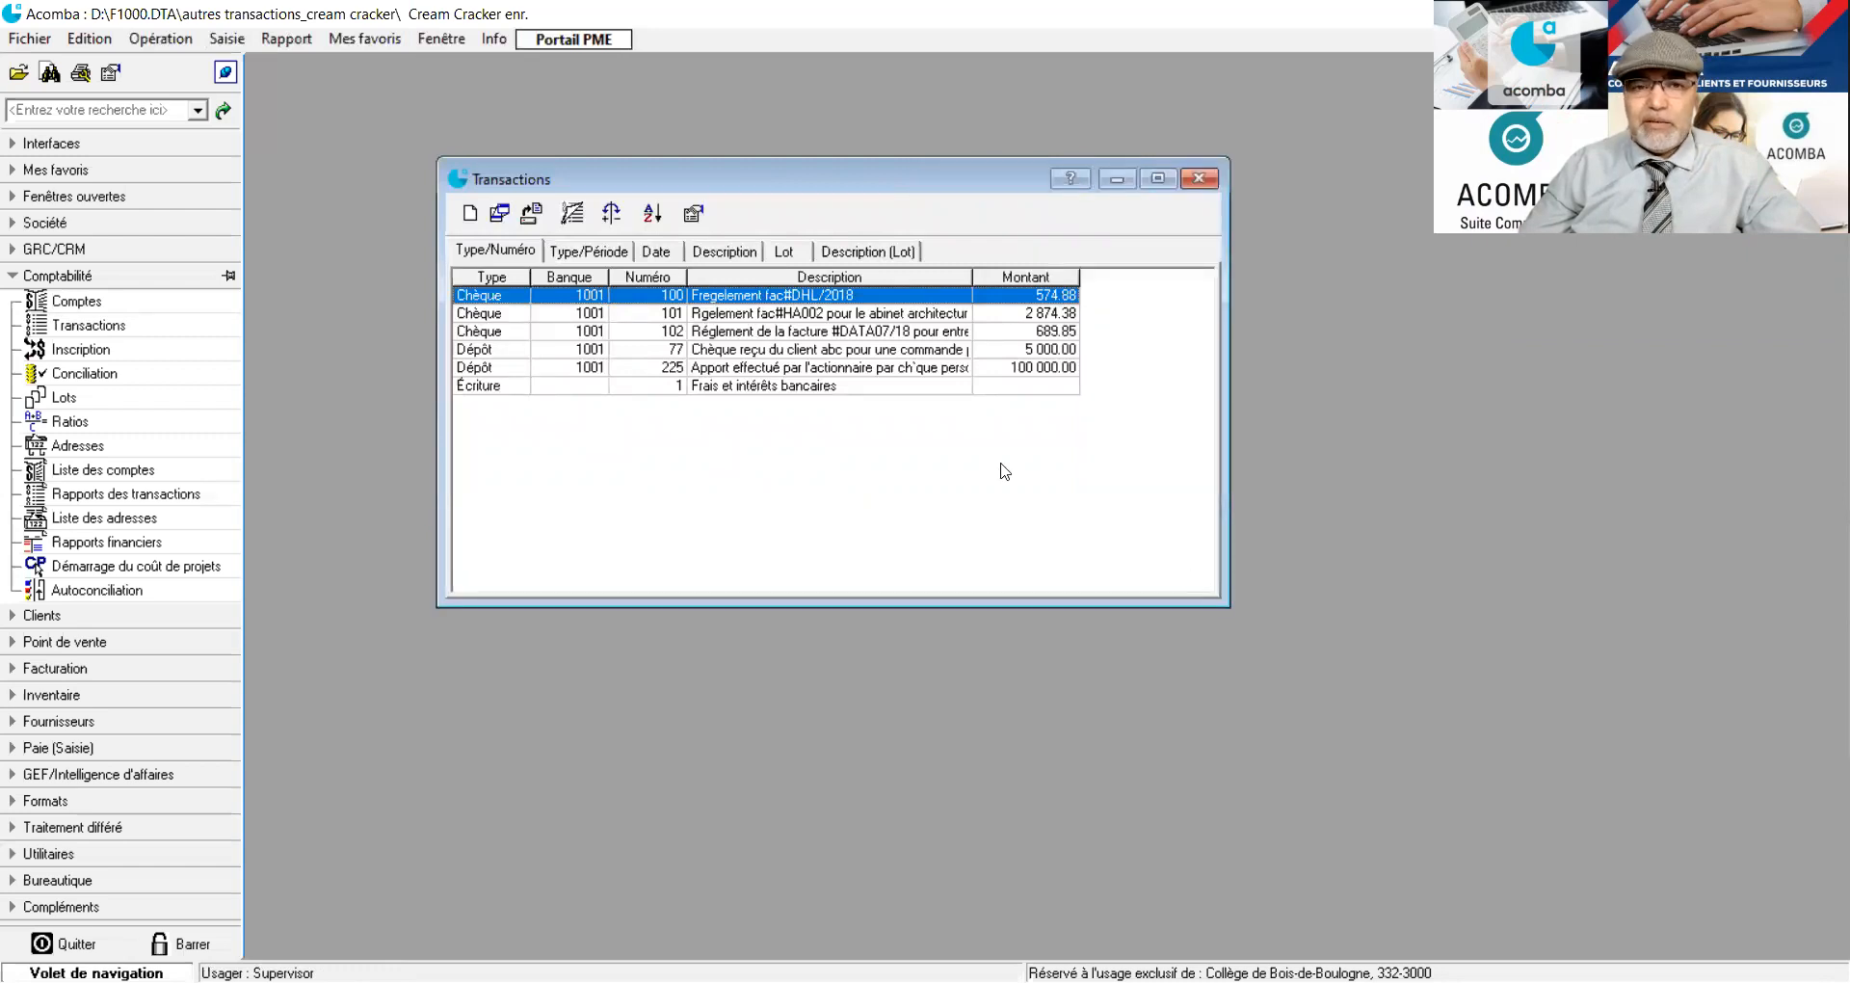
pyautogui.doubleClick(726, 316)
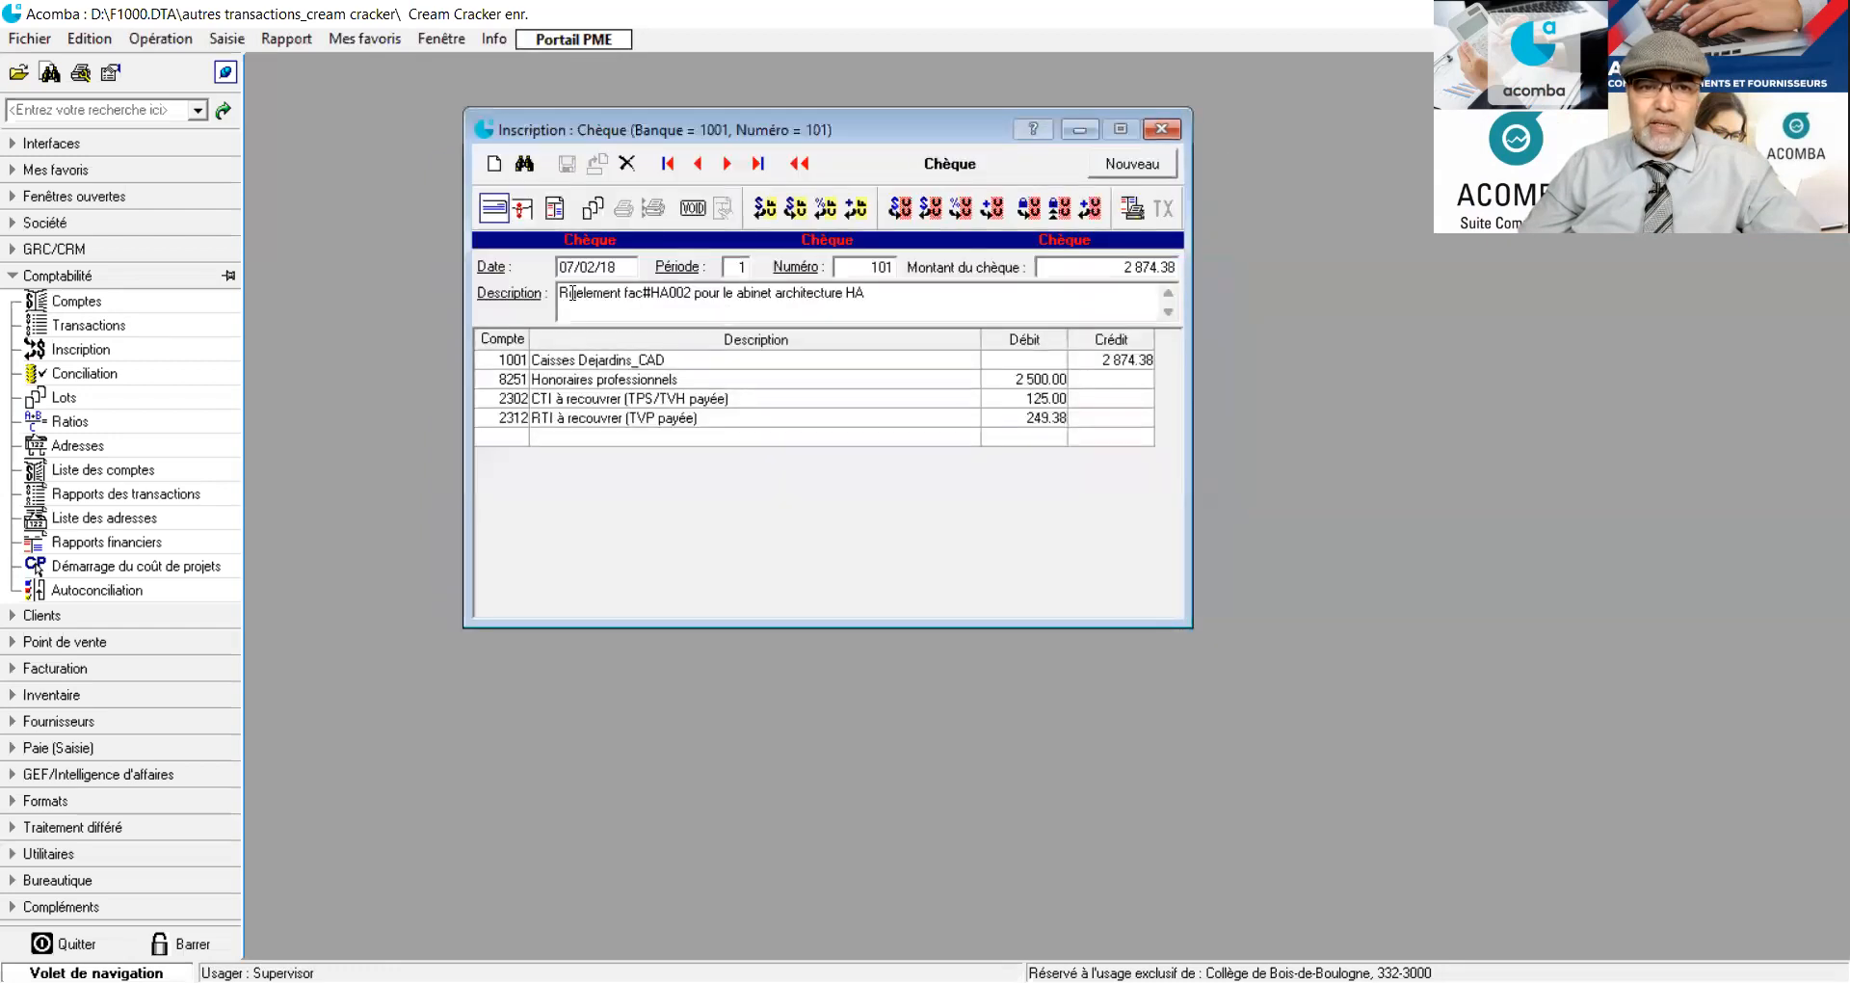
pyautogui.click(572, 292)
pyautogui.click(588, 301)
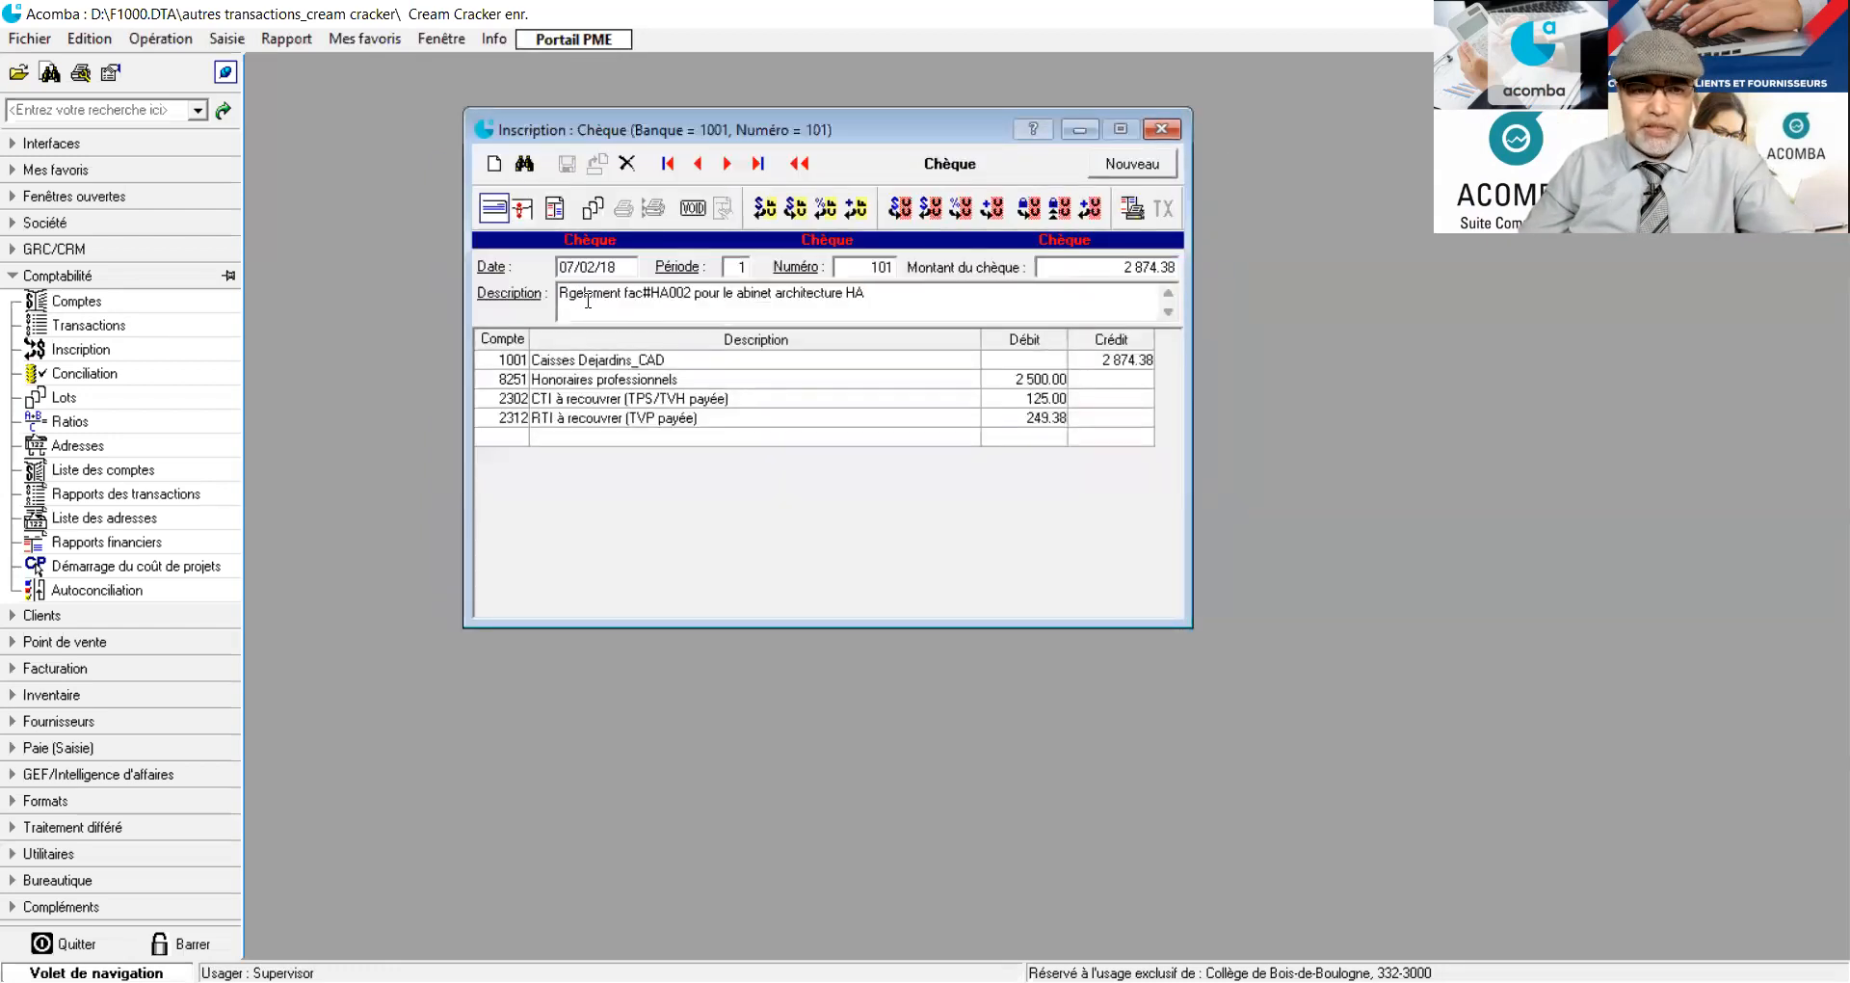
pyautogui.write('e')
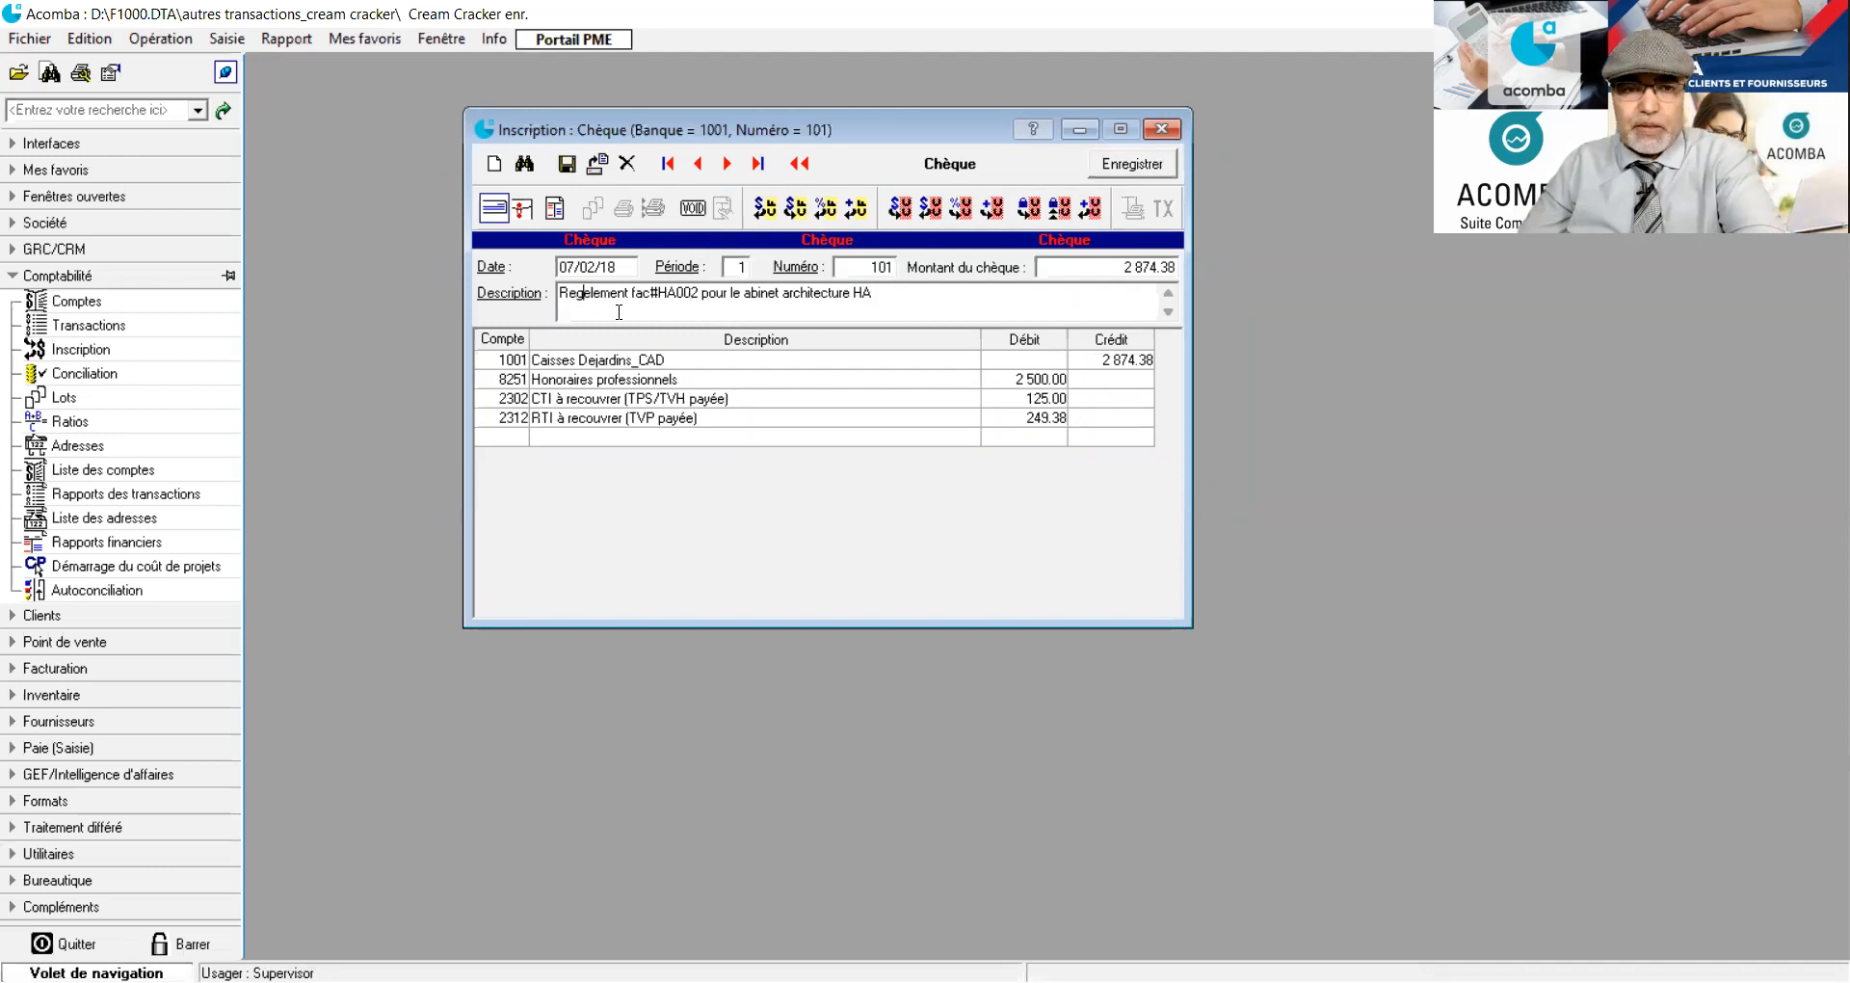
pyautogui.press('BackSpace')
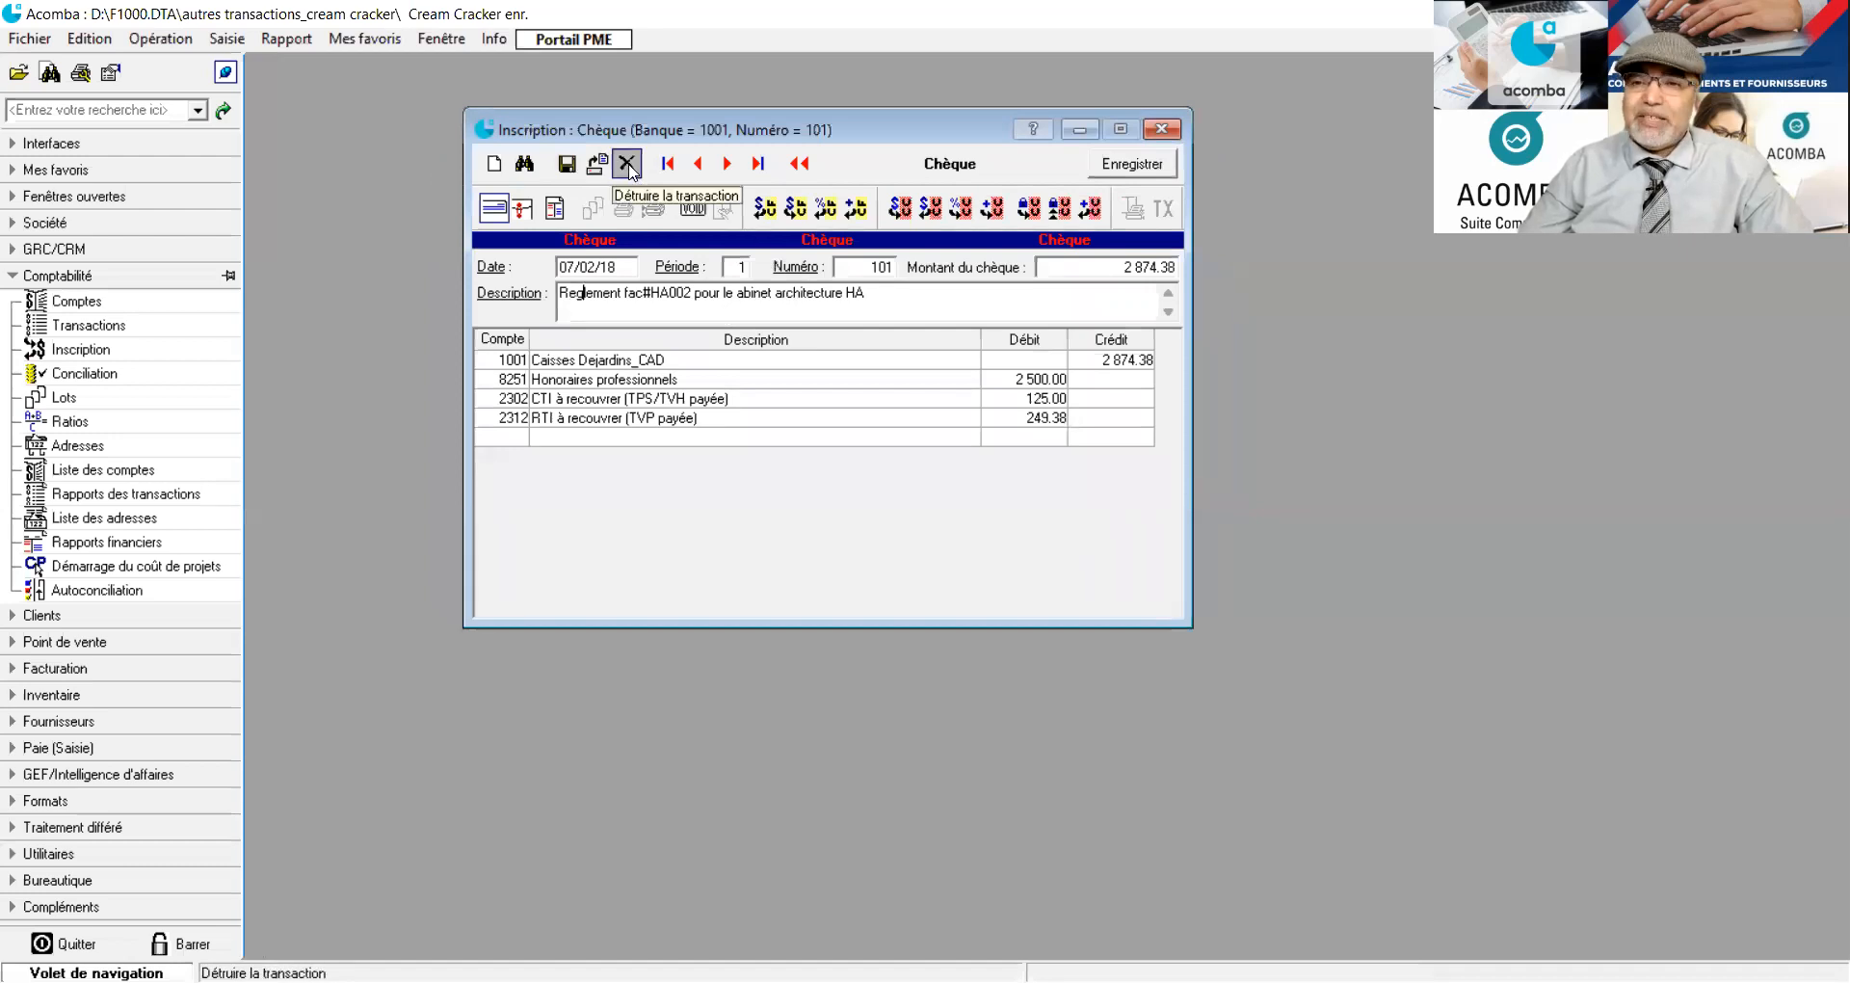
pyautogui.click(566, 165)
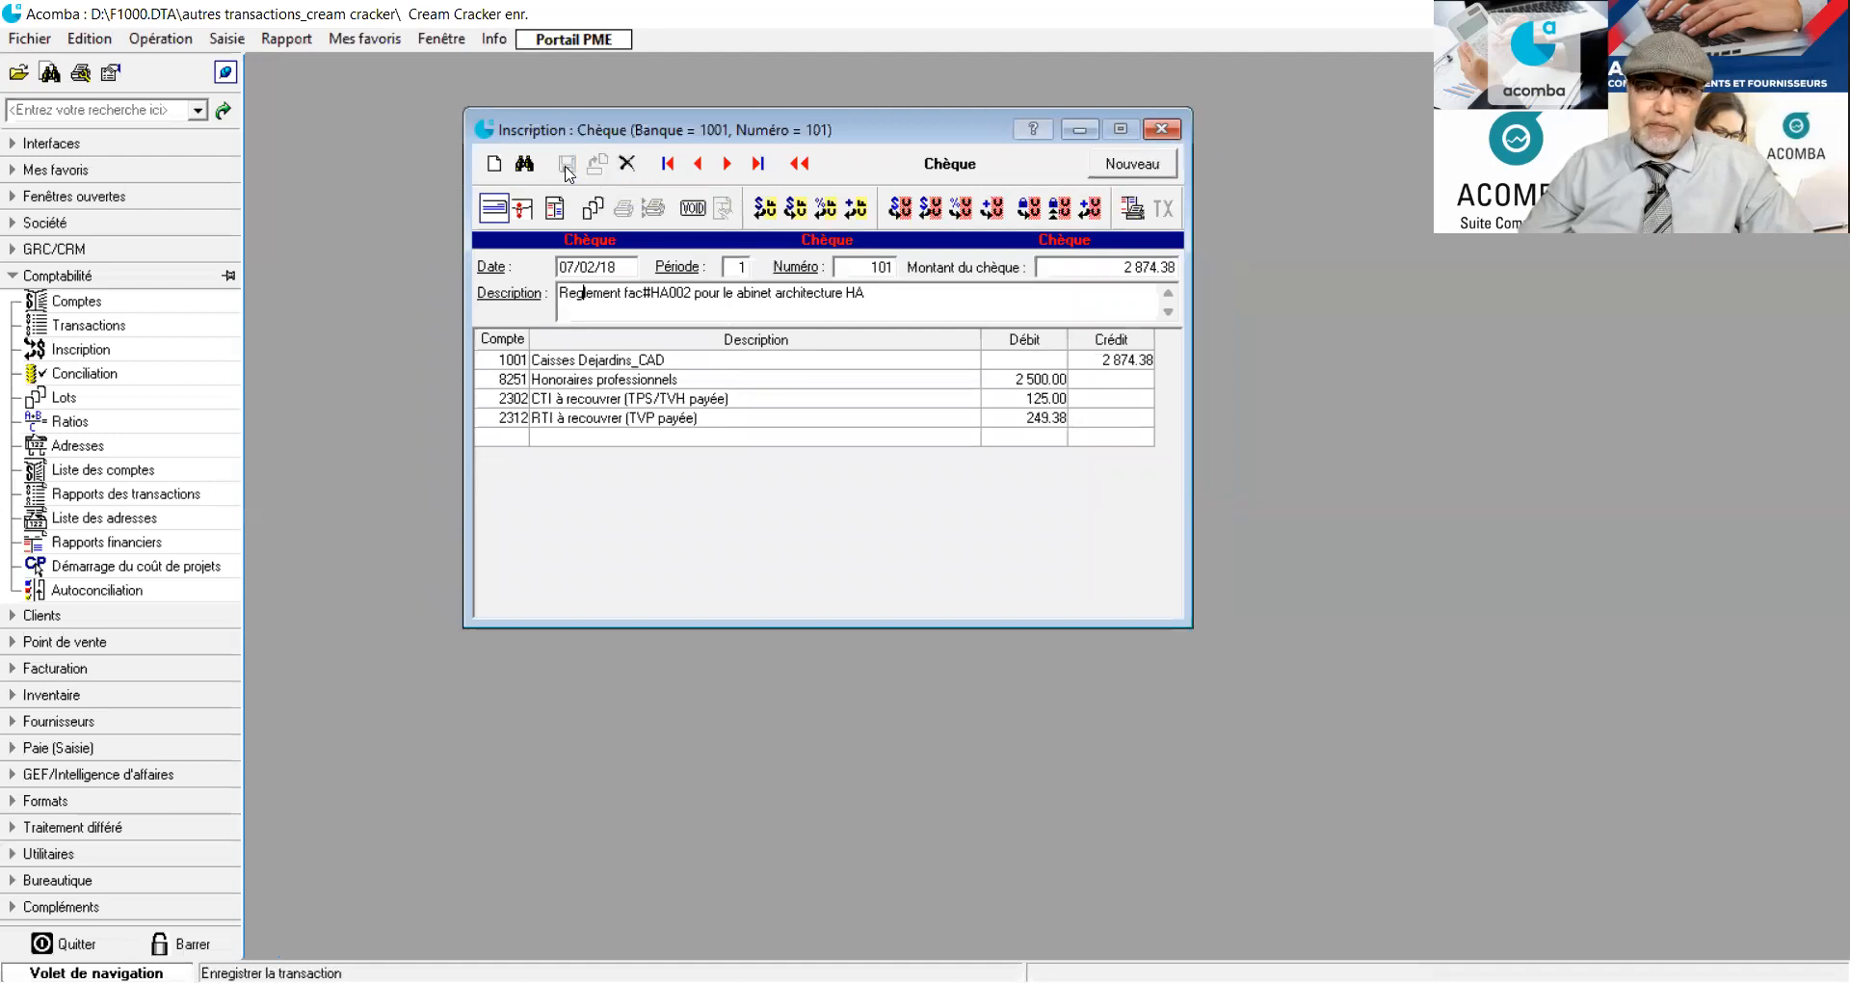
pyautogui.click(1162, 129)
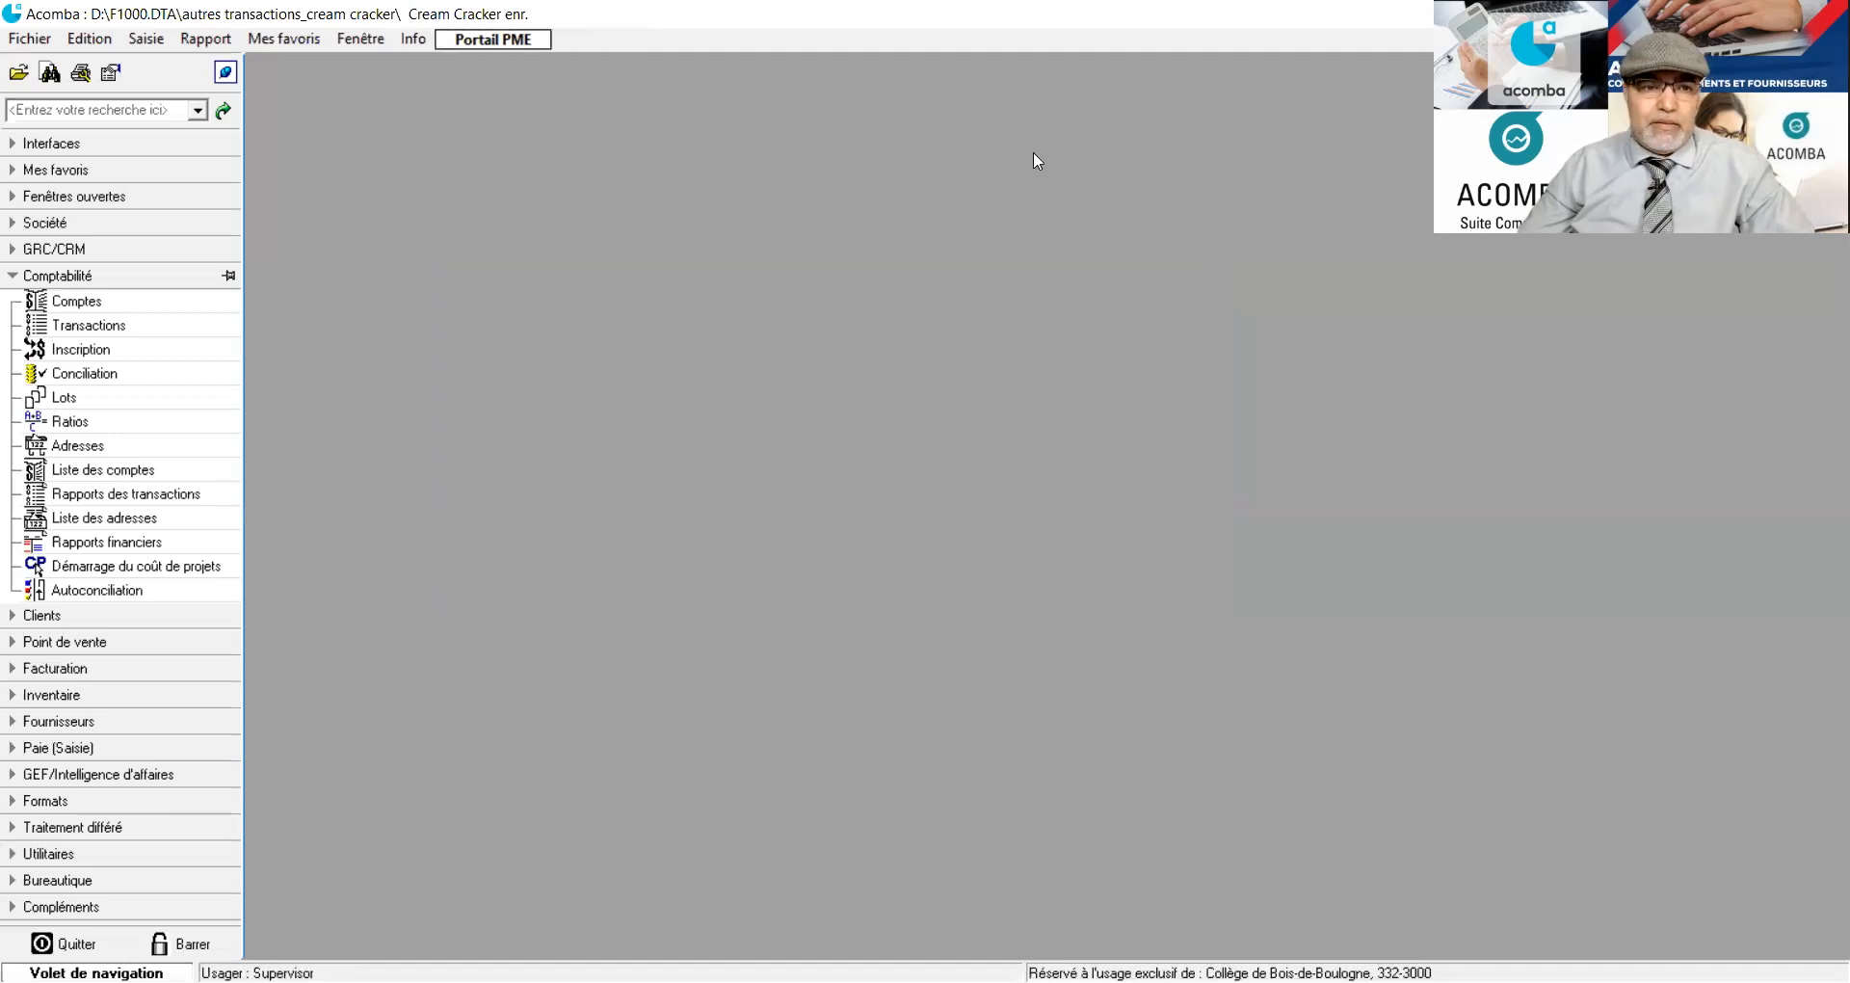
# Review the cheques, deposits and journal entry in the list of recorded transactions, and close the list.
pyautogui.click(108, 325)
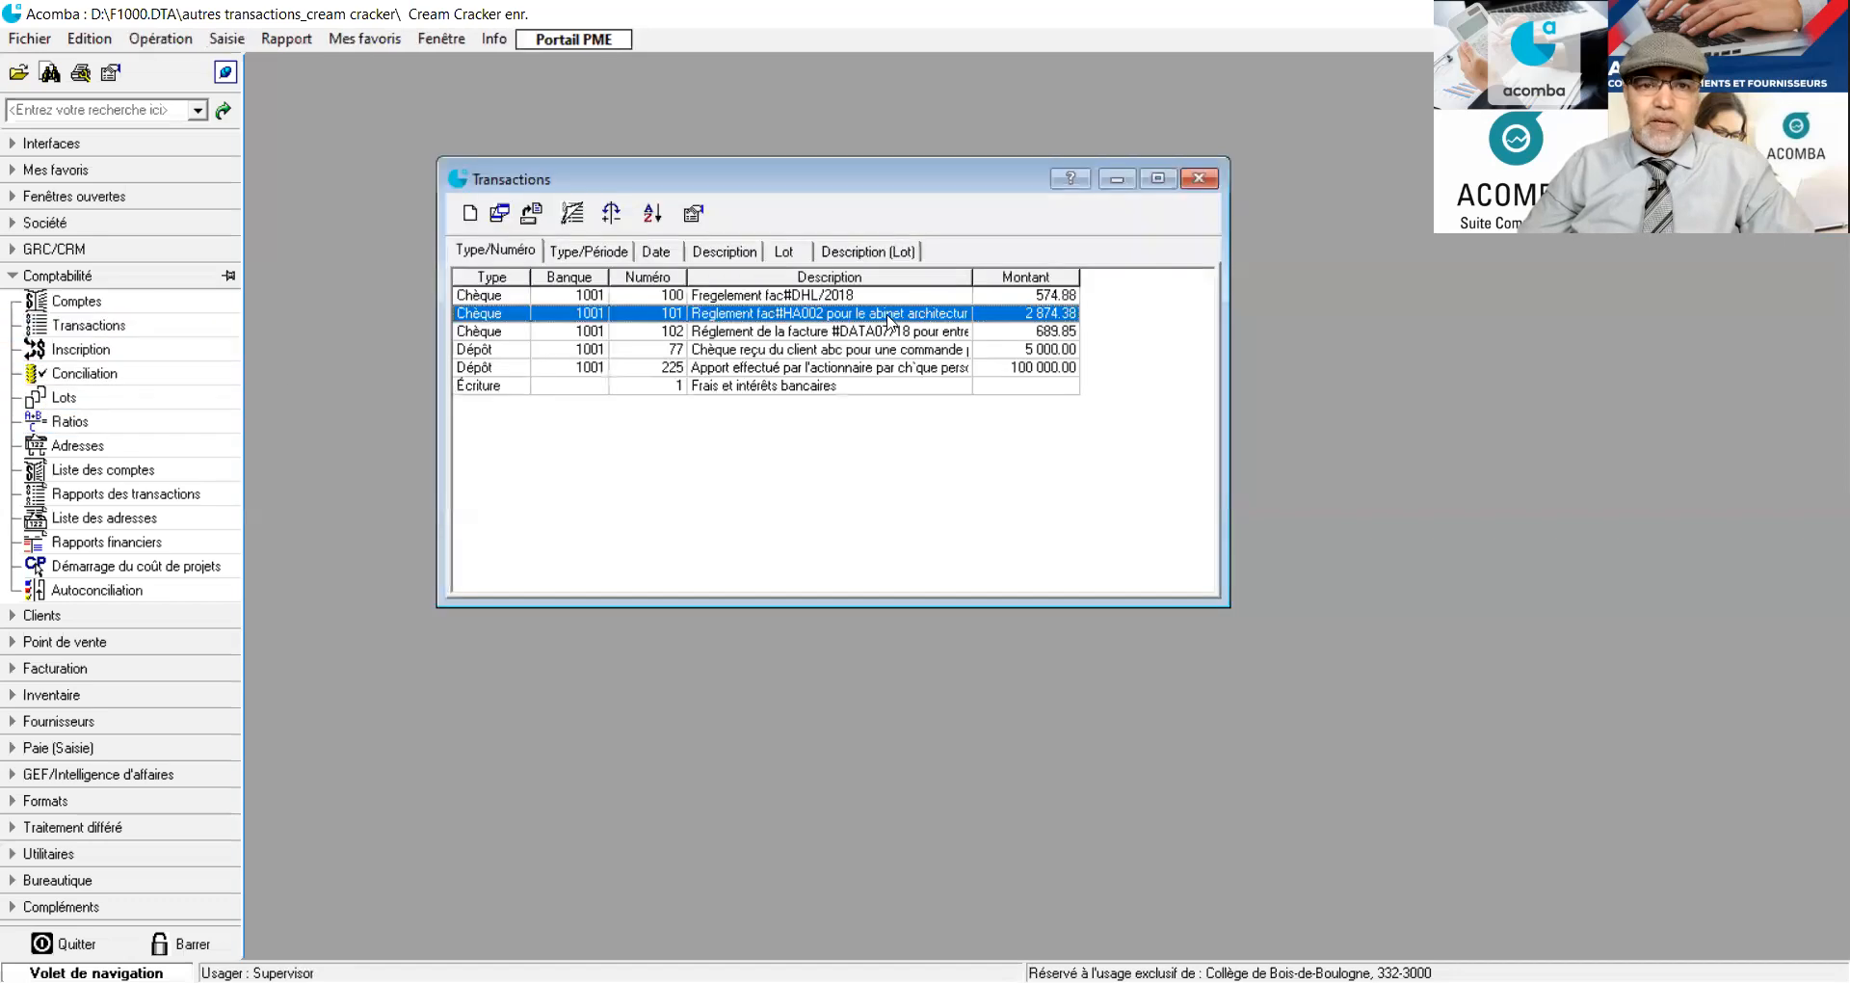
pyautogui.moveTo(978, 193); pyautogui.dragTo(1028, 166)
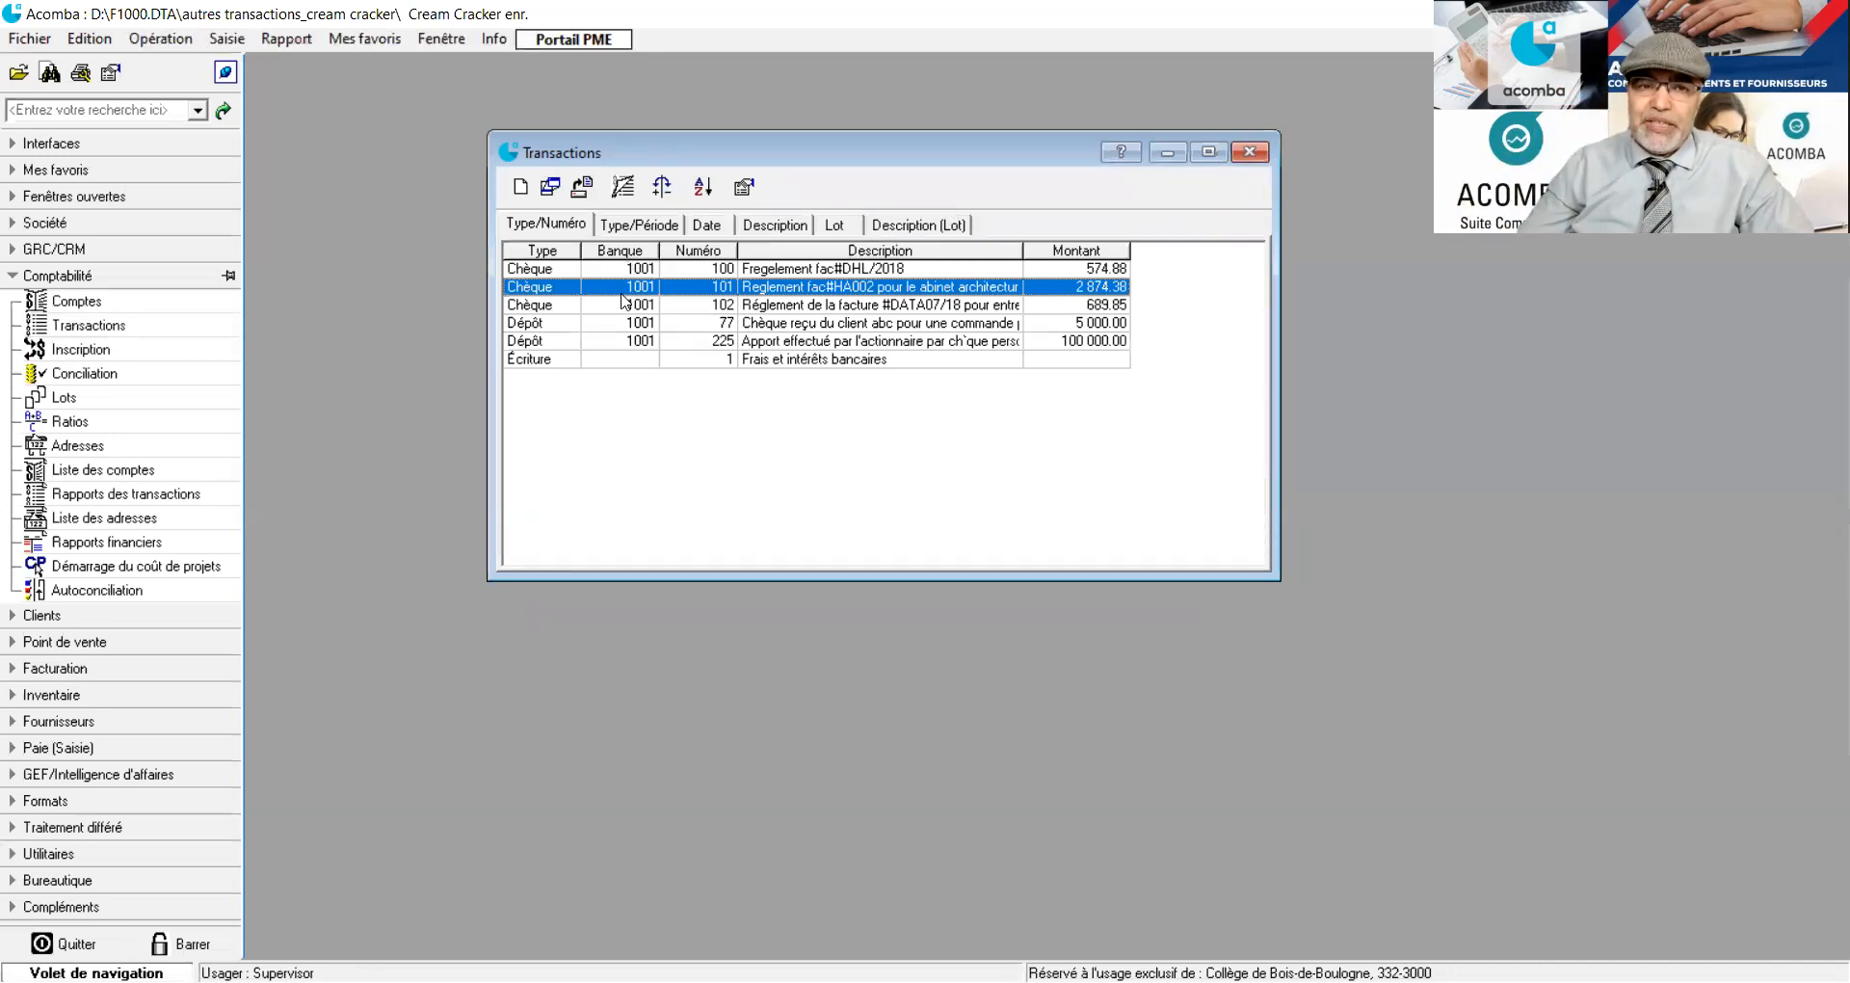
pyautogui.click(643, 342)
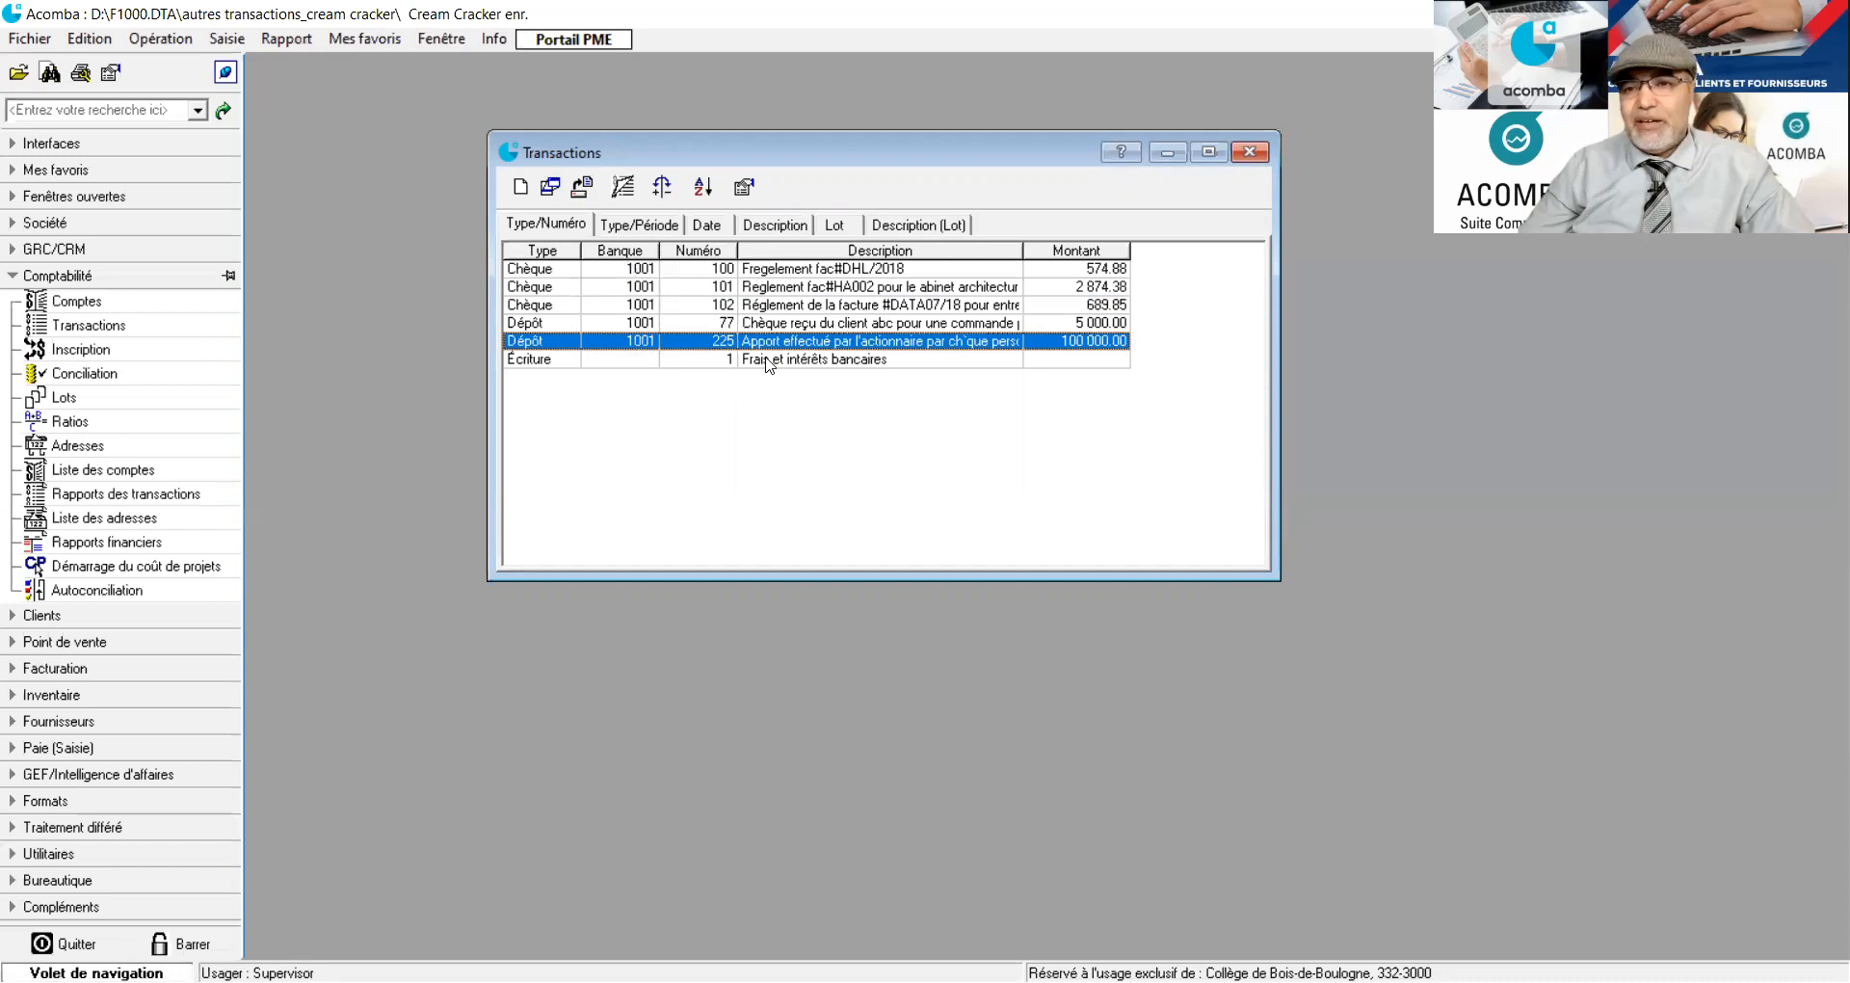
pyautogui.click(621, 360)
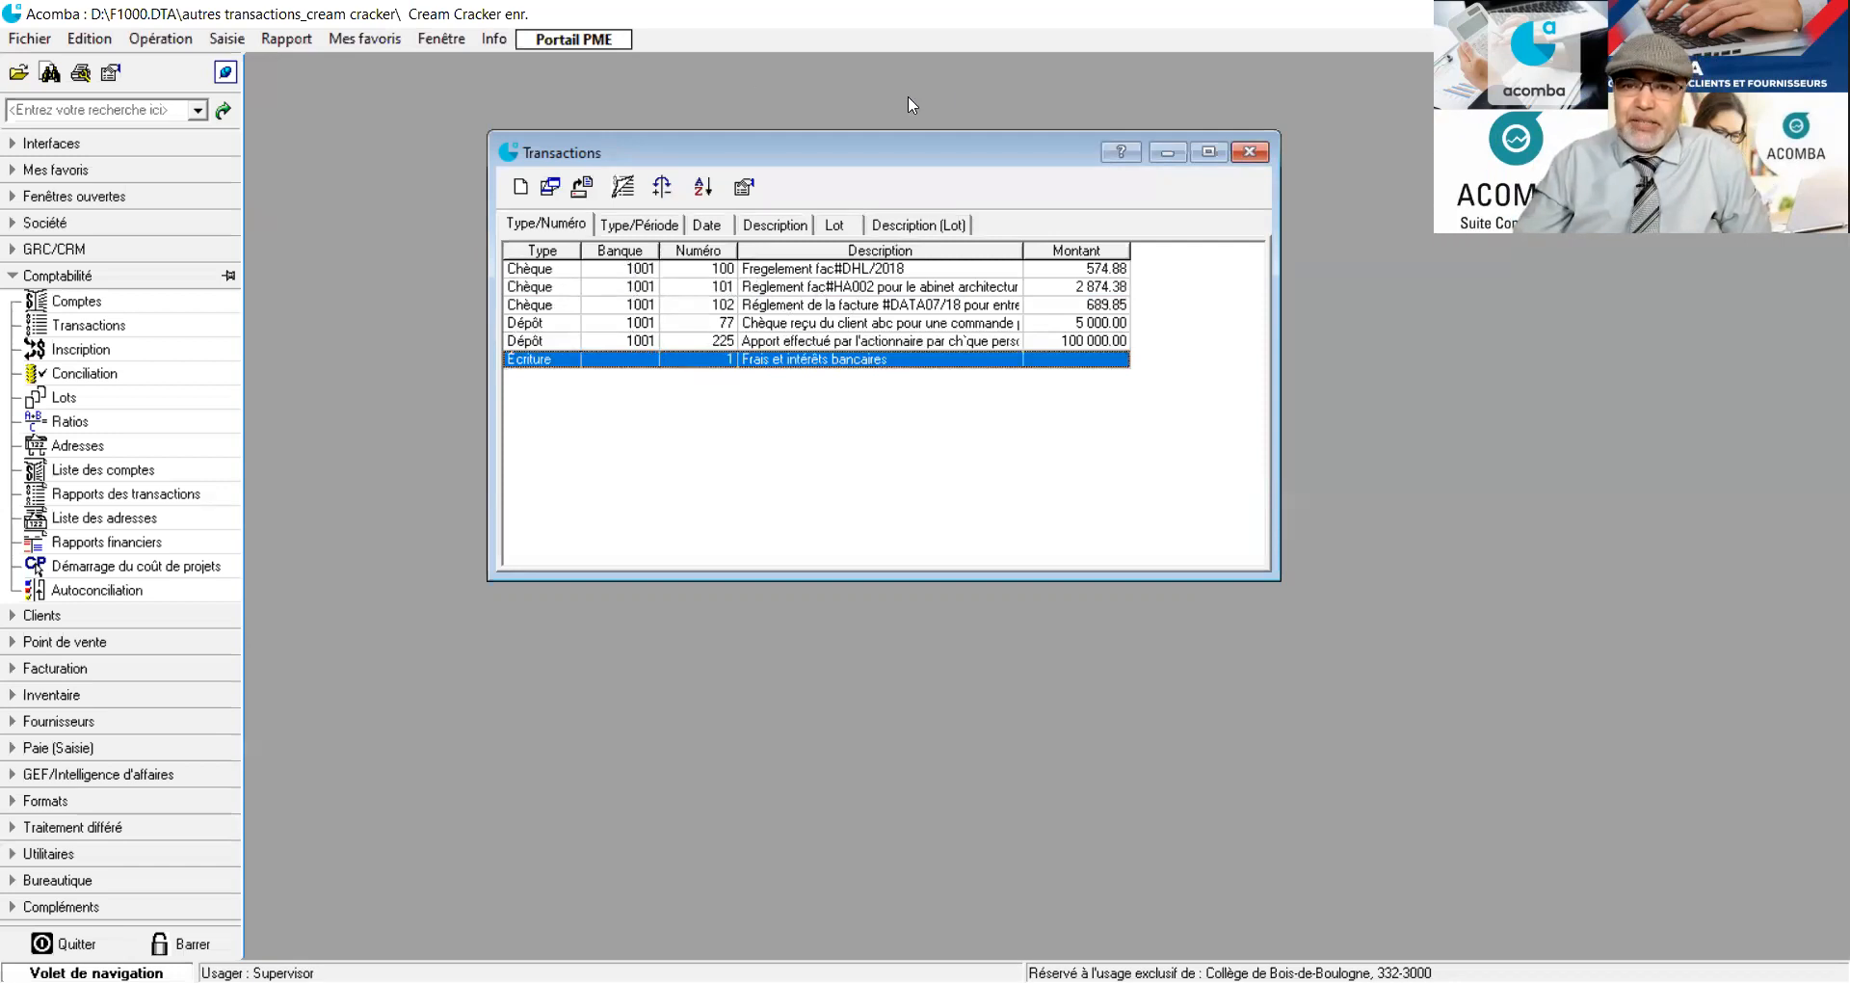
pyautogui.click(1252, 154)
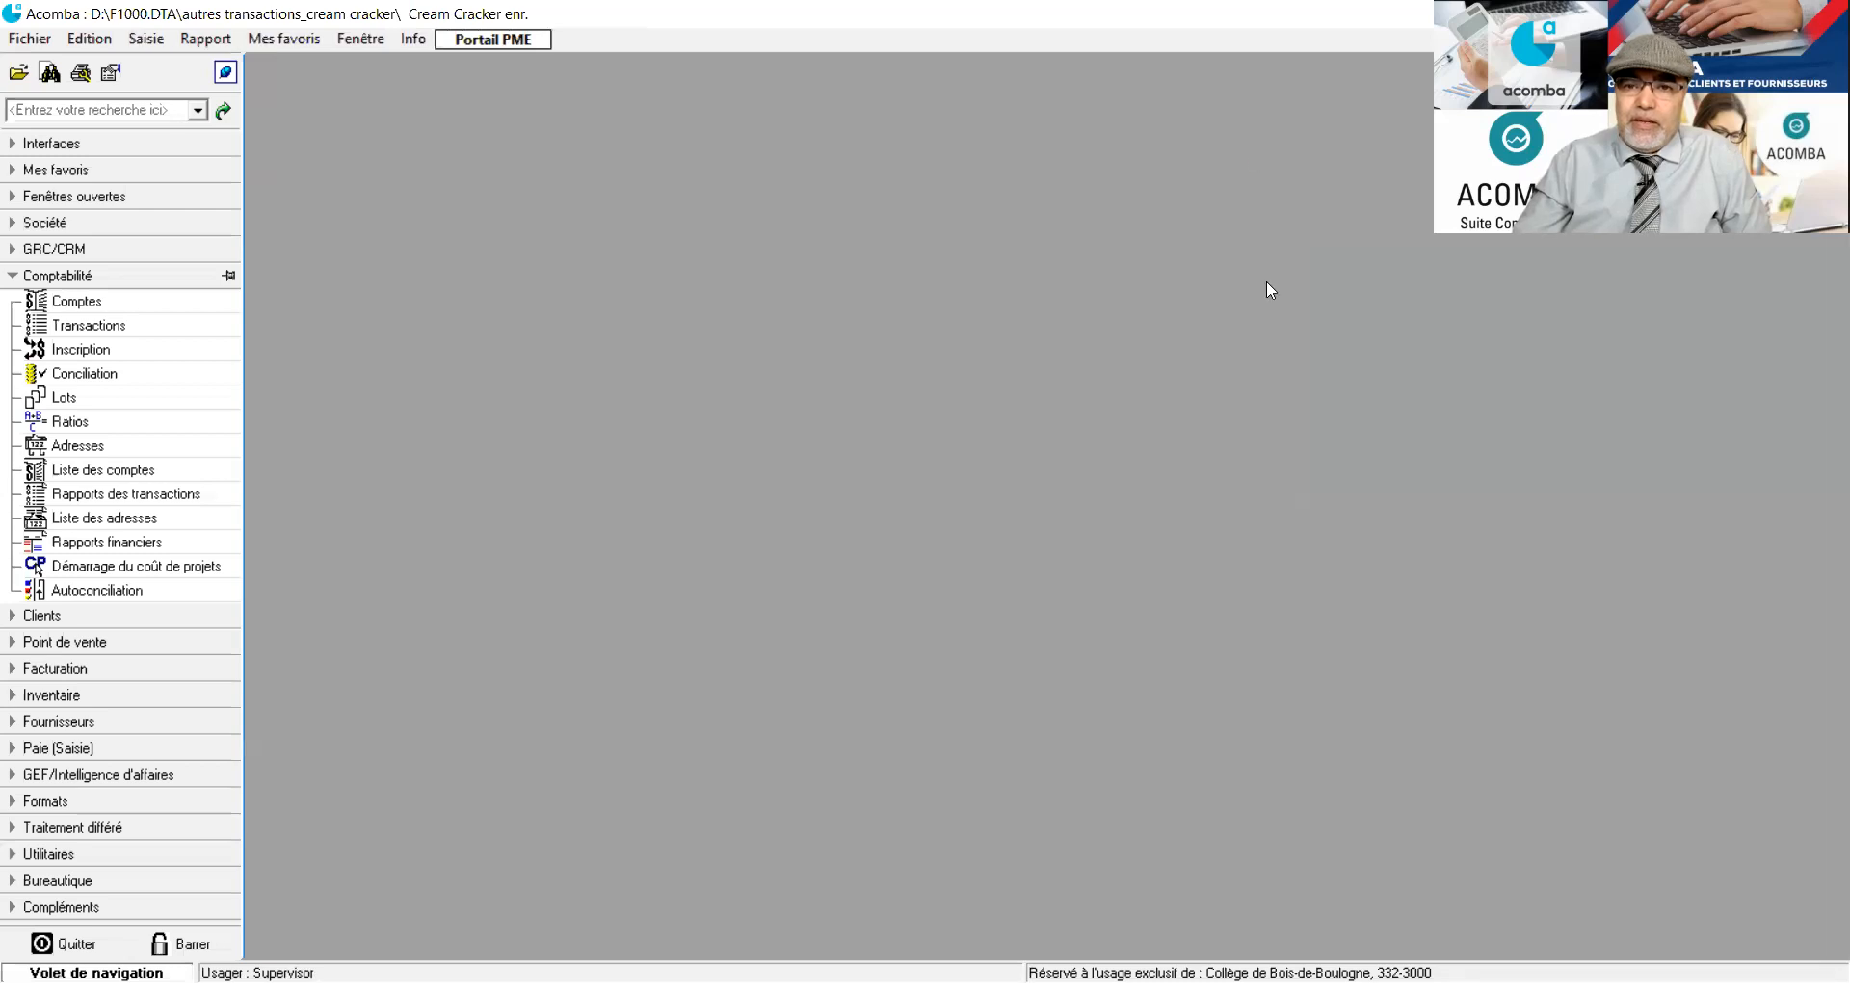